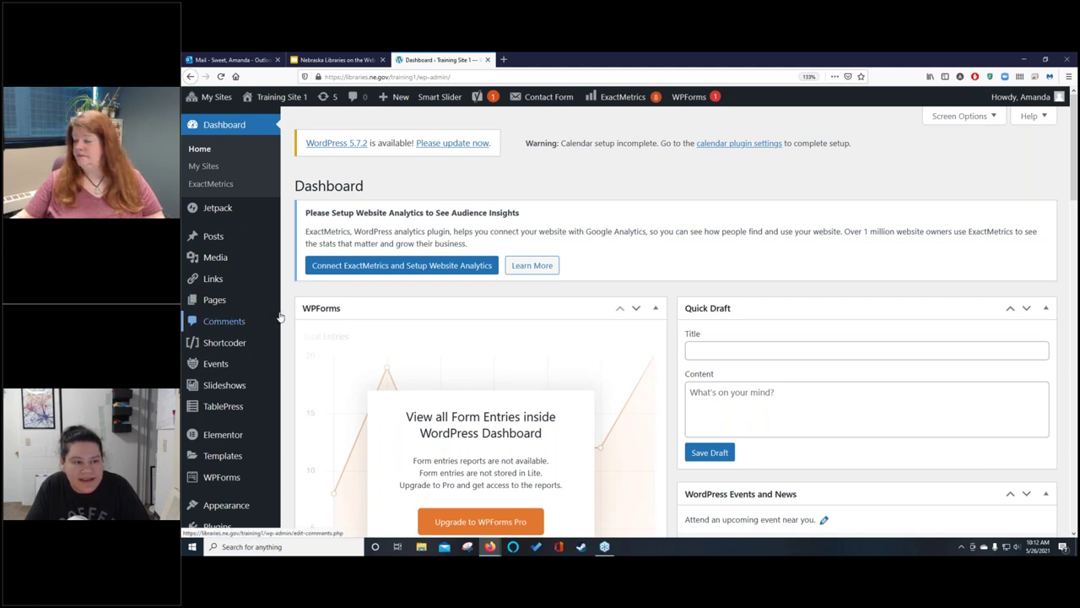
Open the list of all site pages and start a new page.
{"action": "mouse_move", "coordinate": [216, 304]}
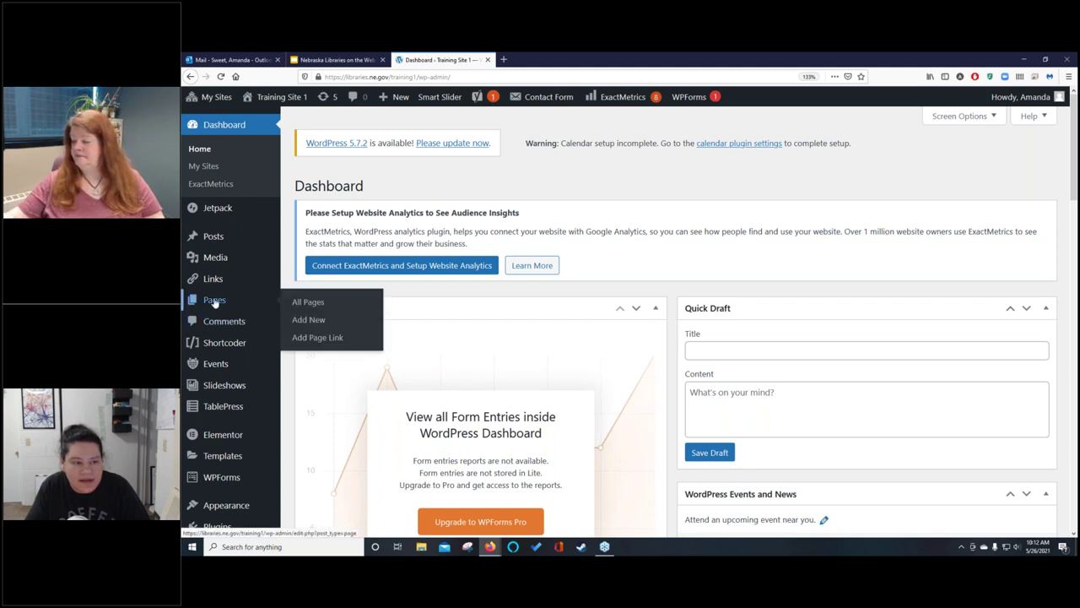
{"action": "left_click", "coordinate": [304, 305]}
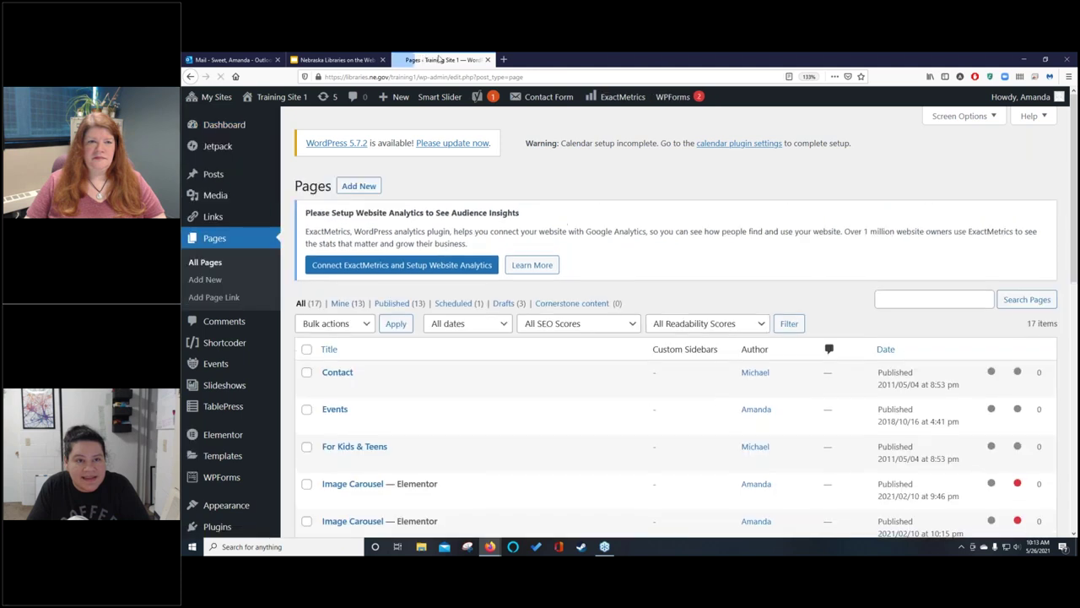
{"action": "mouse_move", "coordinate": [477, 96]}
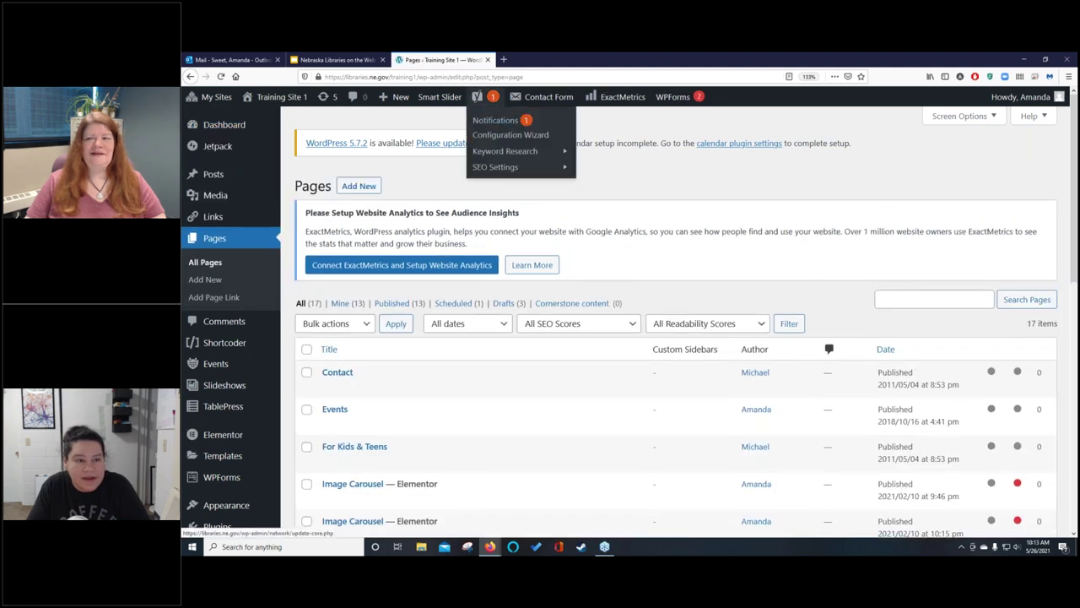
{"action": "left_click", "coordinate": [359, 187]}
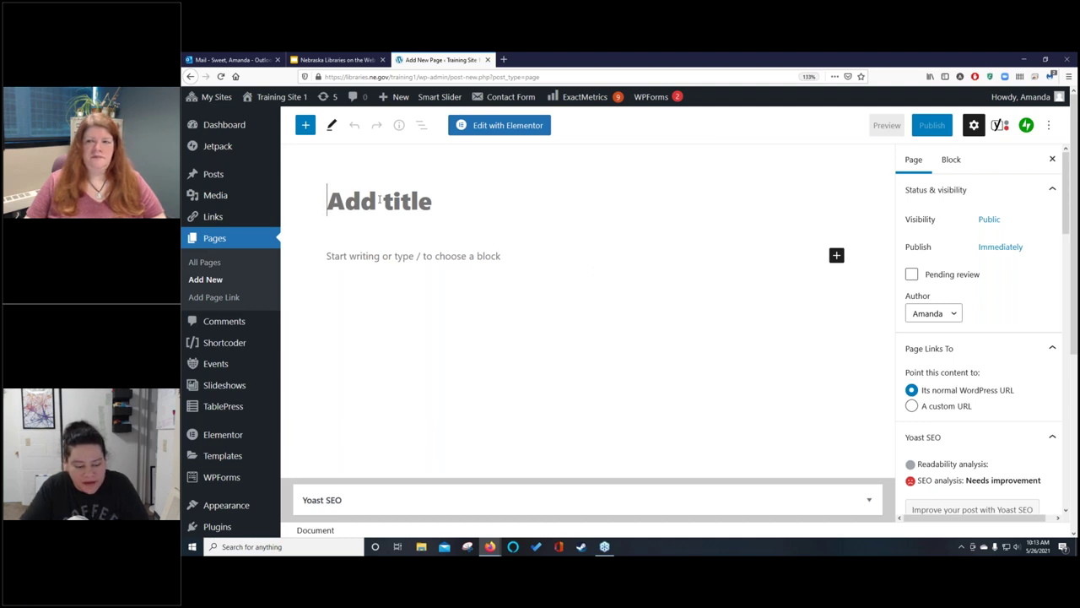
Title the new page "Test Title".
{"action": "type", "text": "Test"}
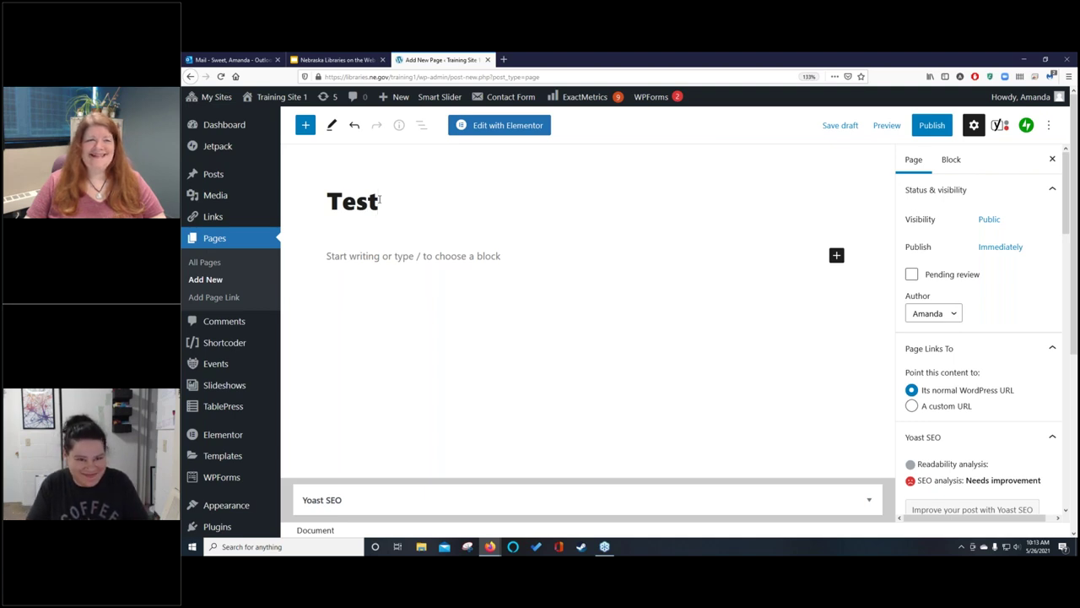
{"action": "type", "text": "Ttile"}
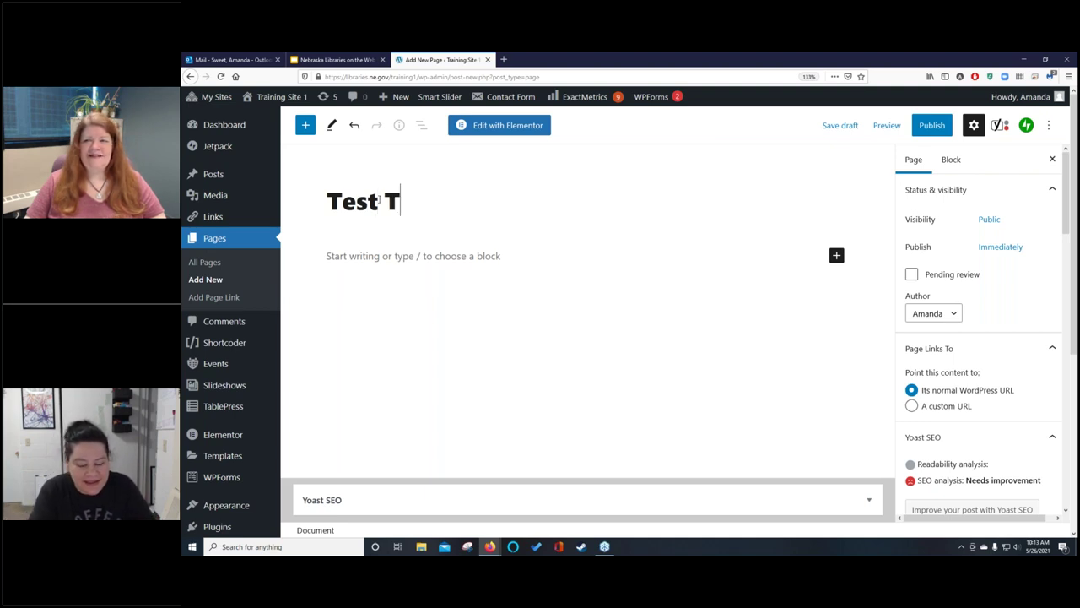
{"action": "key", "text": "BackSpace"}
{"action": "key", "text": "BackSpace"}
{"action": "key", "text": "BackSpace"}
{"action": "key", "text": "BackSpace"}
{"action": "type", "text": "itle"}
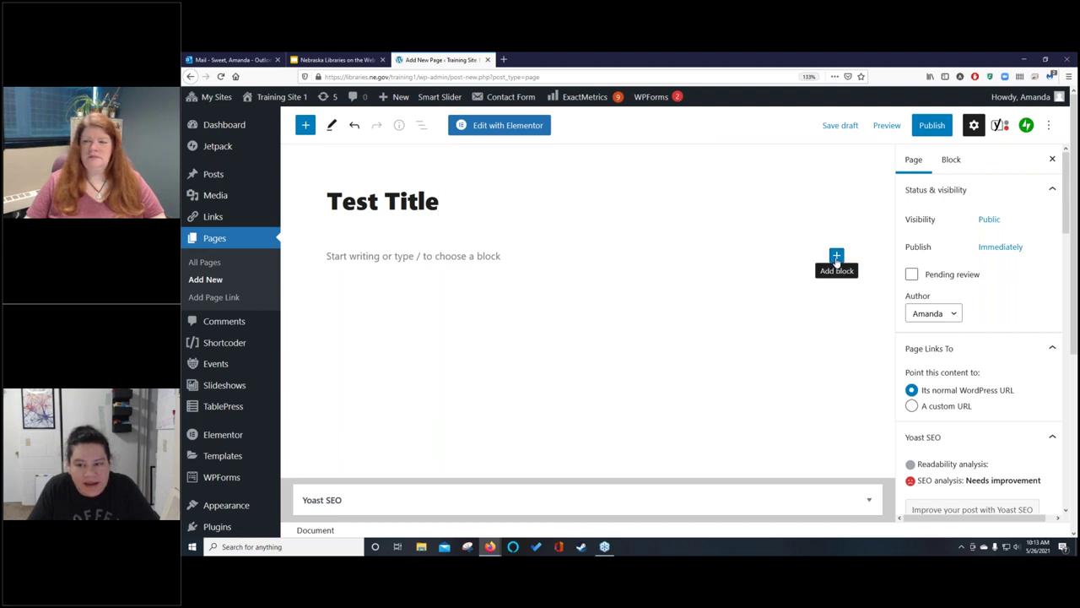
Browse the full set of content blocks and insert a Gallery block from the Media group below the title.
{"action": "left_click", "coordinate": [837, 256]}
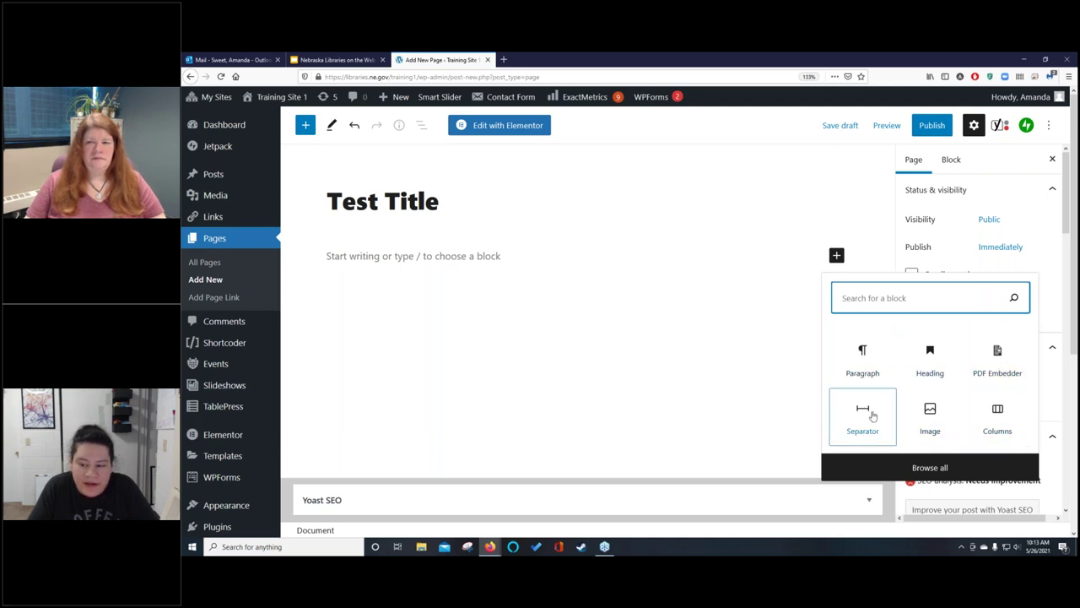
{"action": "left_click", "coordinate": [914, 467]}
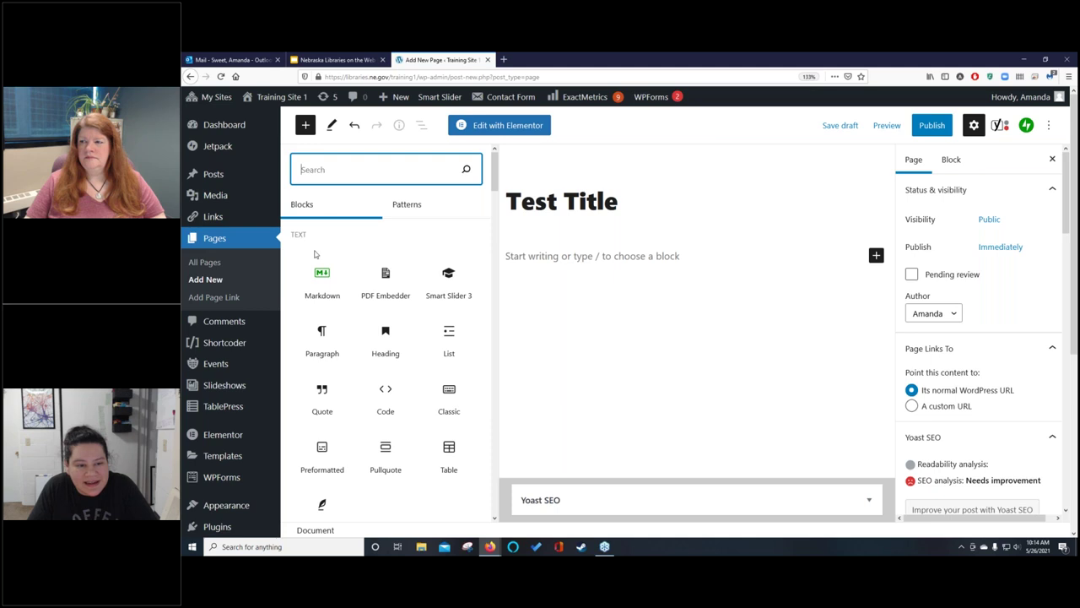
{"action": "mouse_move", "coordinate": [318, 259]}
{"action": "mouse_move", "coordinate": [326, 341]}
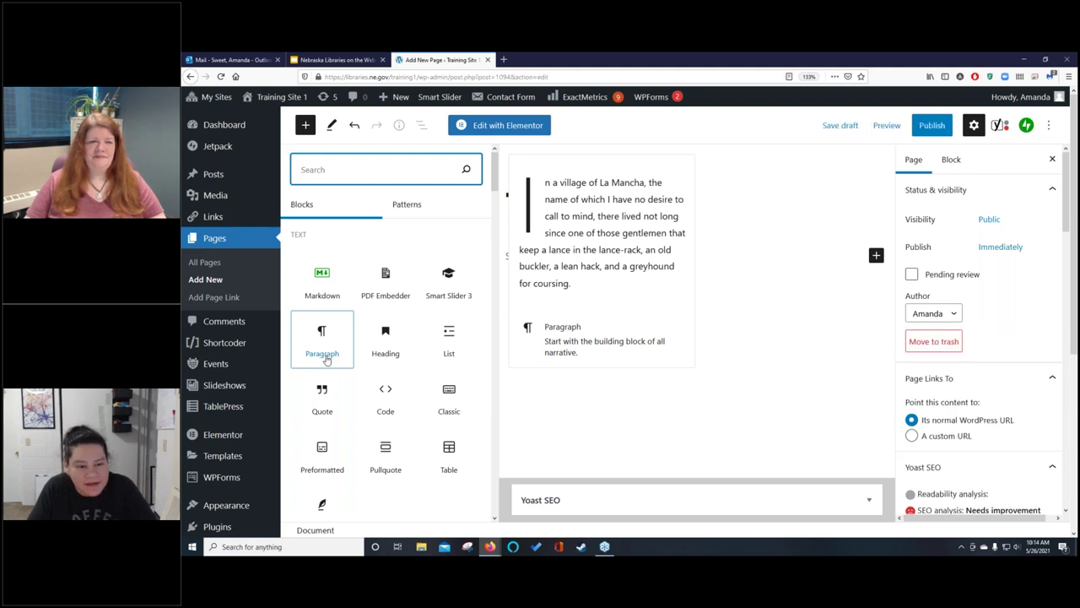
{"action": "scroll", "coordinate": [326, 360], "scroll_direction": "down", "scroll_amount": 5}
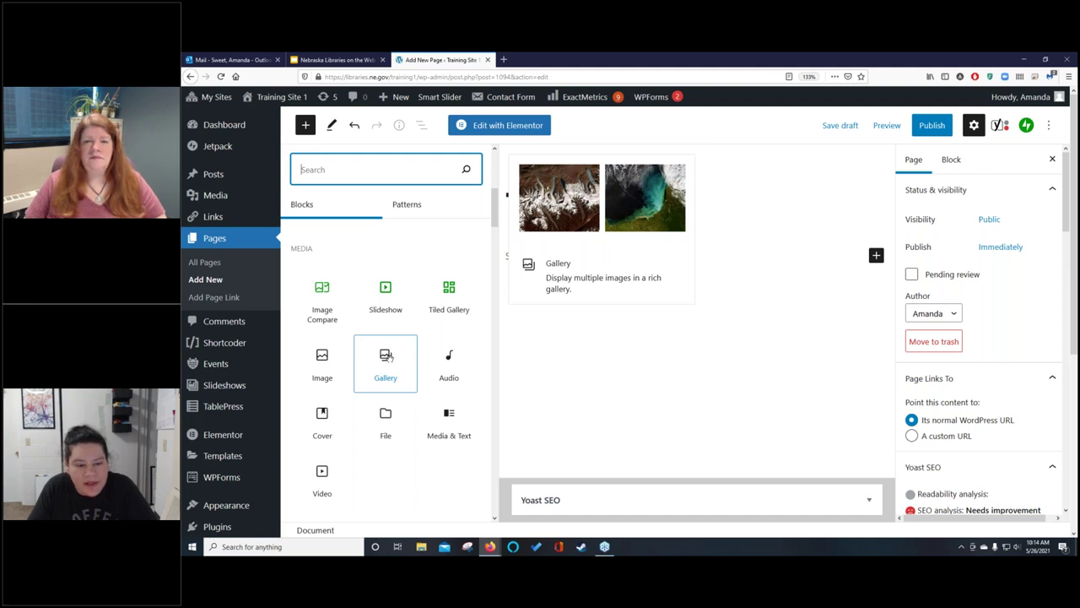
{"action": "left_click", "coordinate": [385, 356]}
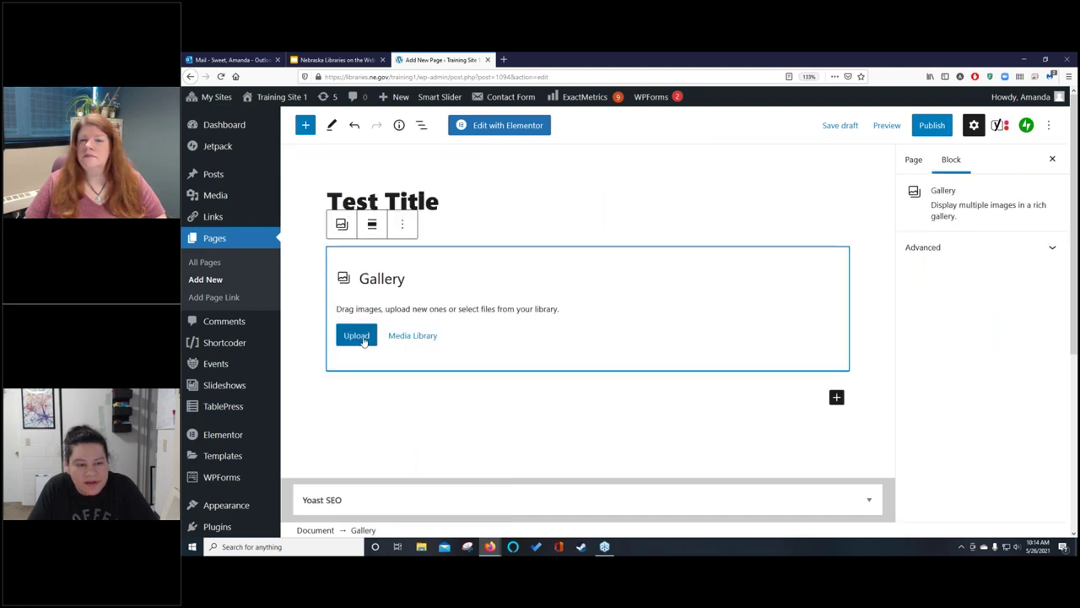
Fill the gallery with thirteen book covers from the media library, Heartbreak Hotel through Golden in Death, leaving out Indestructible and Code Talker.
{"action": "left_click", "coordinate": [413, 336]}
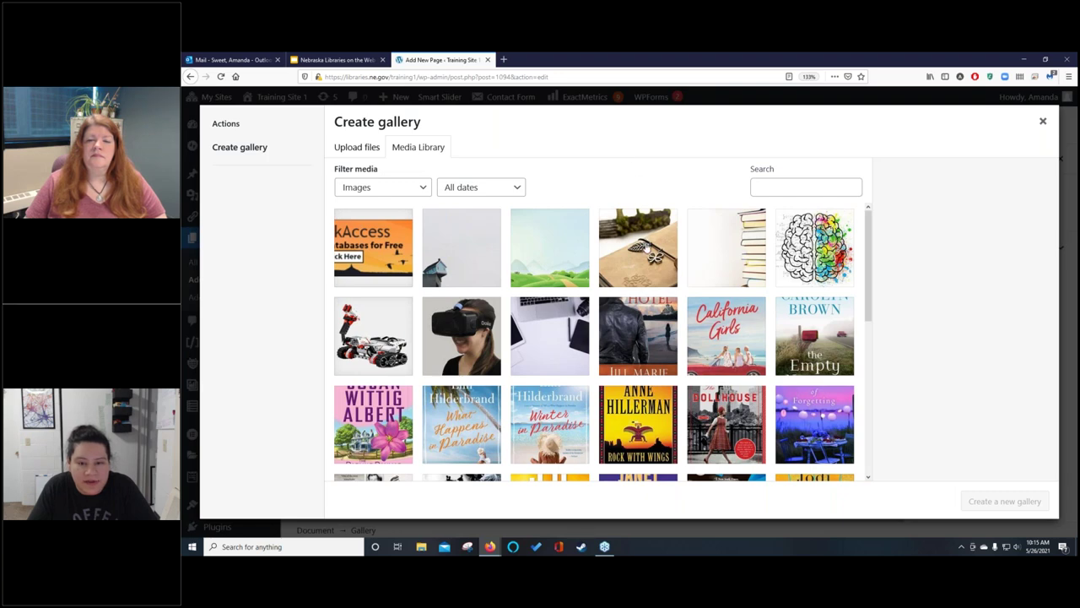
{"action": "scroll", "coordinate": [641, 257], "scroll_direction": "down", "scroll_amount": 1}
{"action": "left_click", "coordinate": [640, 267]}
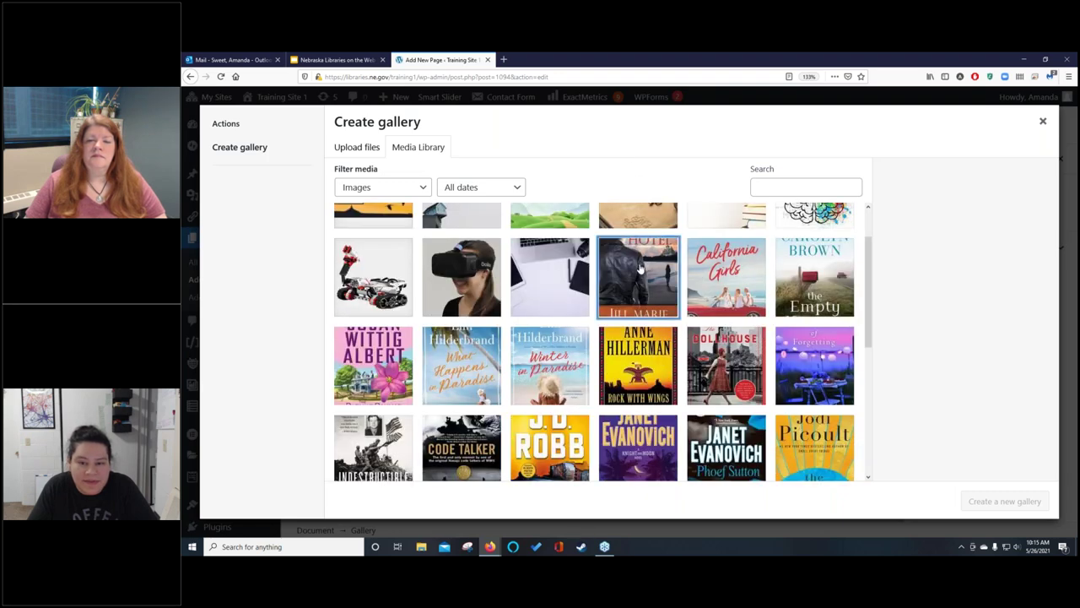
{"action": "left_click", "coordinate": [734, 274]}
{"action": "left_click", "coordinate": [811, 276]}
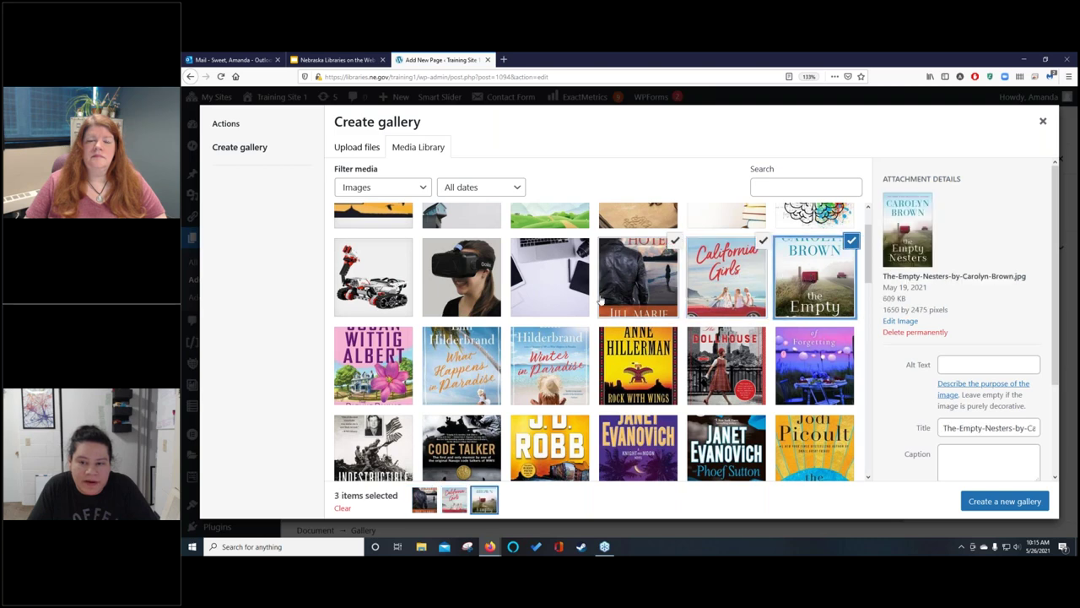
{"action": "left_click", "coordinate": [378, 352]}
{"action": "left_click", "coordinate": [455, 356]}
{"action": "left_click", "coordinate": [548, 361]}
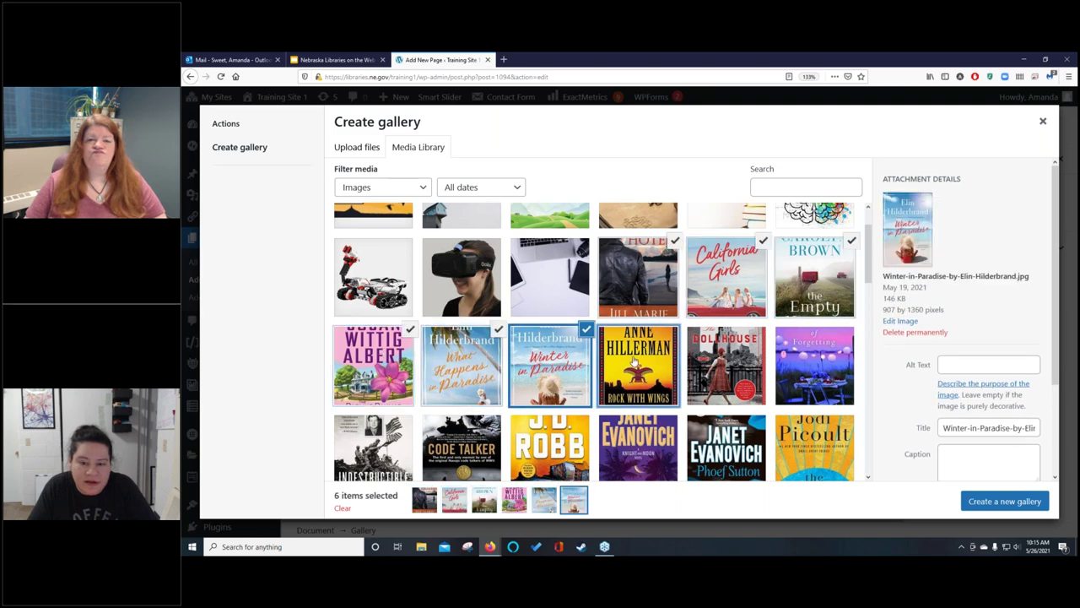
{"action": "left_click", "coordinate": [638, 361]}
{"action": "left_click", "coordinate": [728, 361]}
{"action": "left_click", "coordinate": [833, 361]}
{"action": "left_click", "coordinate": [814, 440]}
{"action": "left_click", "coordinate": [727, 440]}
{"action": "left_click", "coordinate": [638, 440]}
{"action": "left_click", "coordinate": [552, 426]}
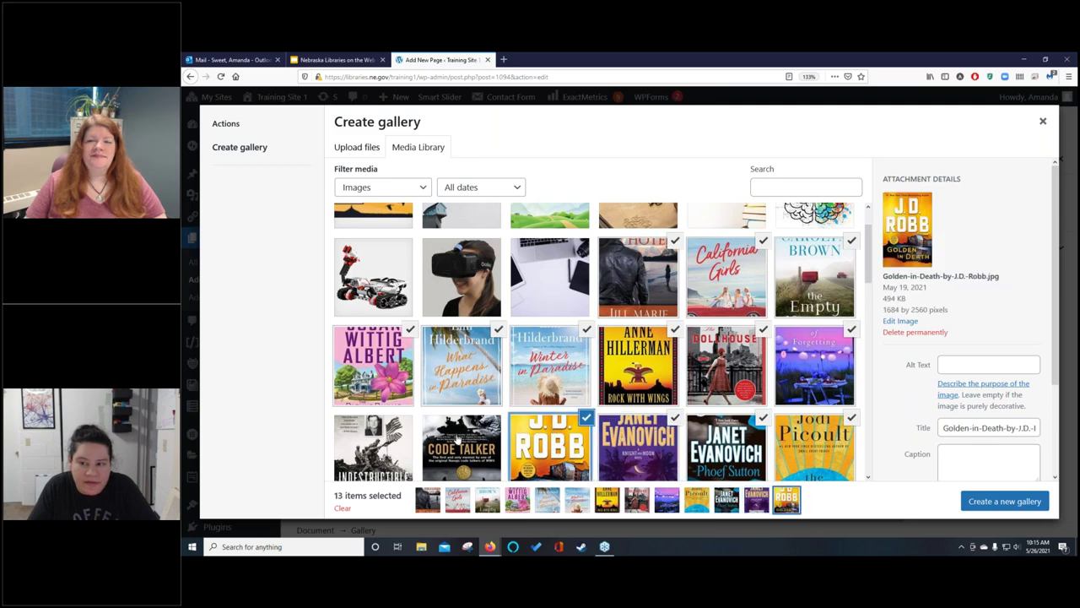
{"action": "left_click", "coordinate": [996, 507]}
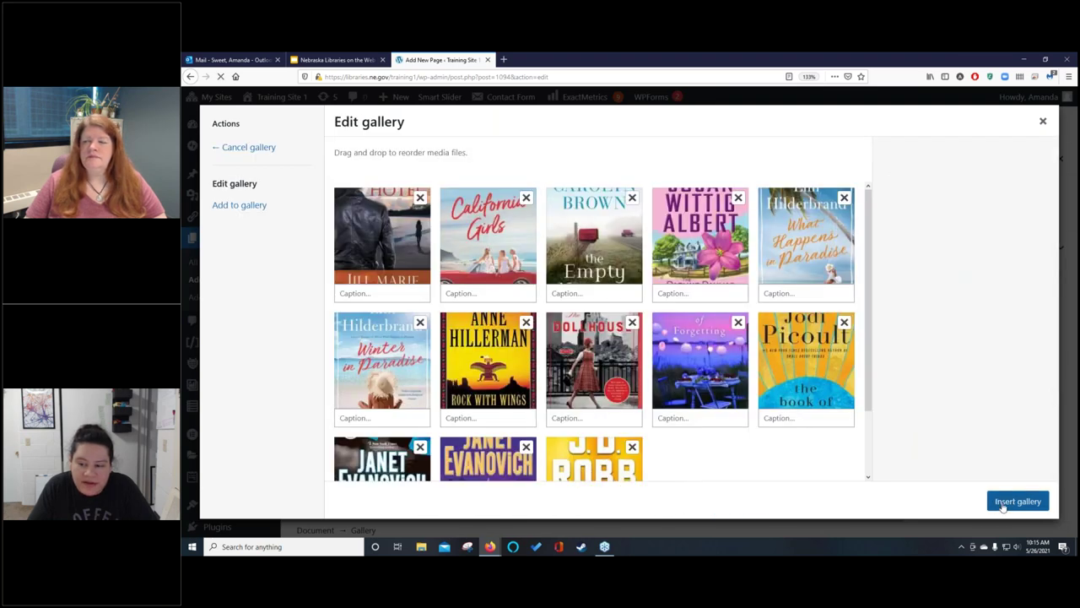
{"action": "left_click", "coordinate": [1002, 504]}
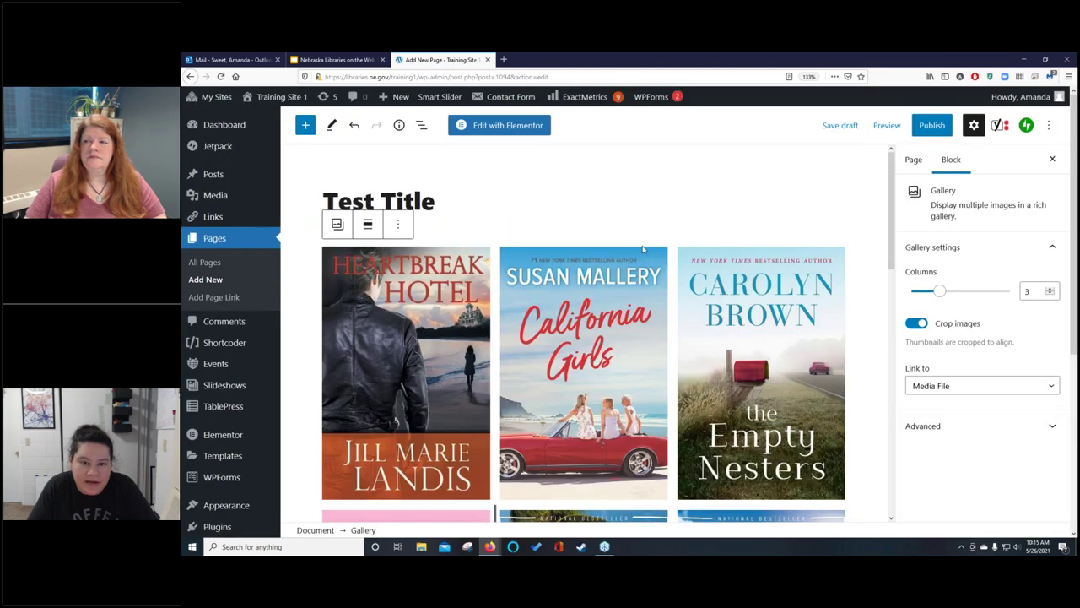
Look over the gallery's cover images on the page and check its alignment options without applying one.
{"action": "scroll", "coordinate": [664, 269], "scroll_direction": "down", "scroll_amount": 3}
{"action": "scroll", "coordinate": [664, 268], "scroll_direction": "down", "scroll_amount": 6}
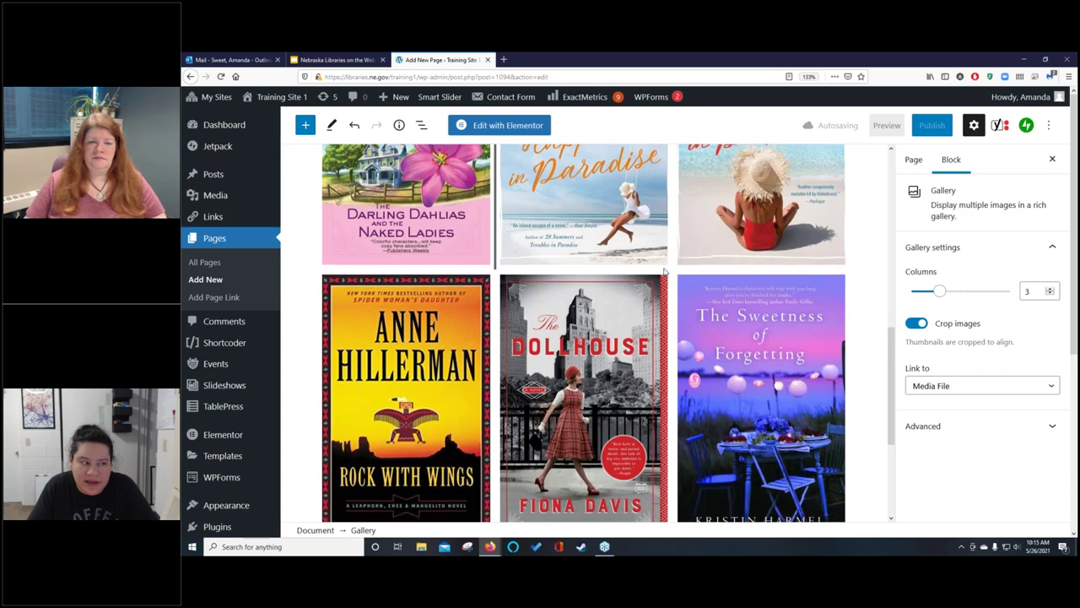
{"action": "scroll", "coordinate": [664, 270], "scroll_direction": "down", "scroll_amount": 3}
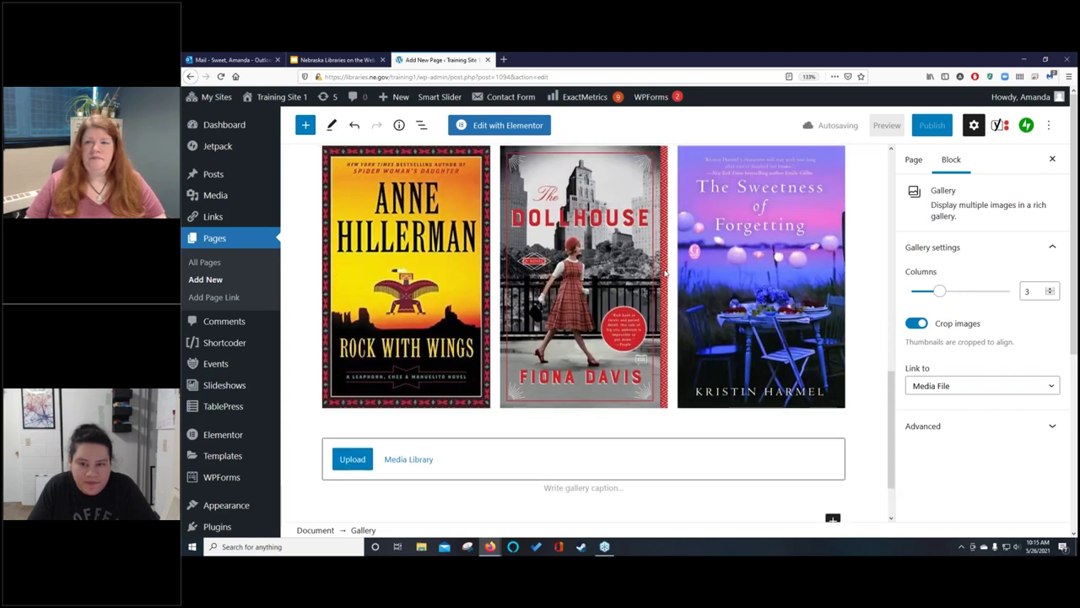
{"action": "scroll", "coordinate": [666, 272], "scroll_direction": "up", "scroll_amount": 10}
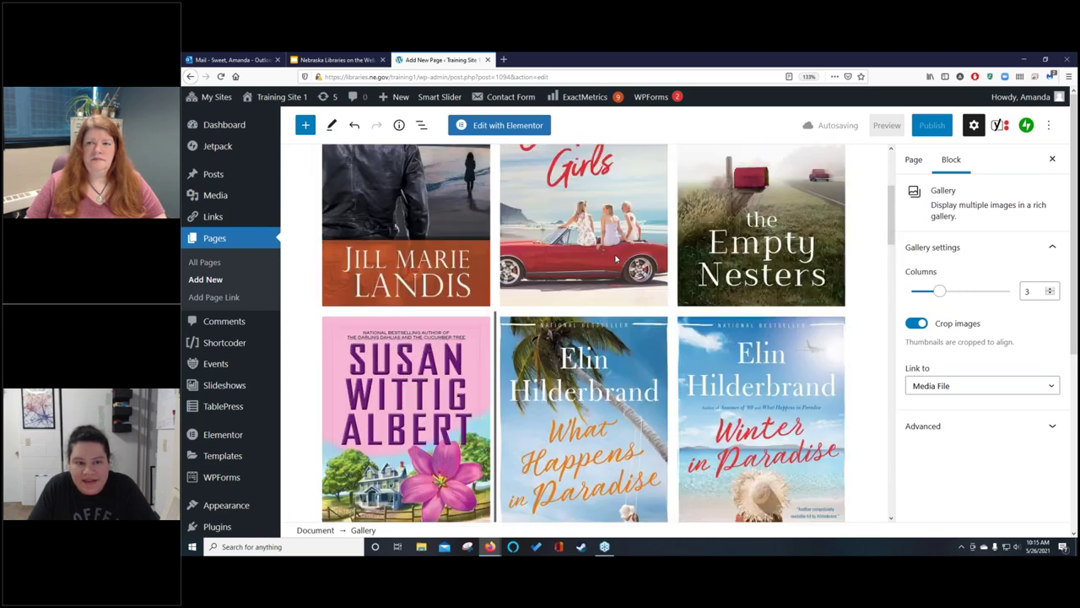
{"action": "scroll", "coordinate": [501, 256], "scroll_direction": "up", "scroll_amount": 4}
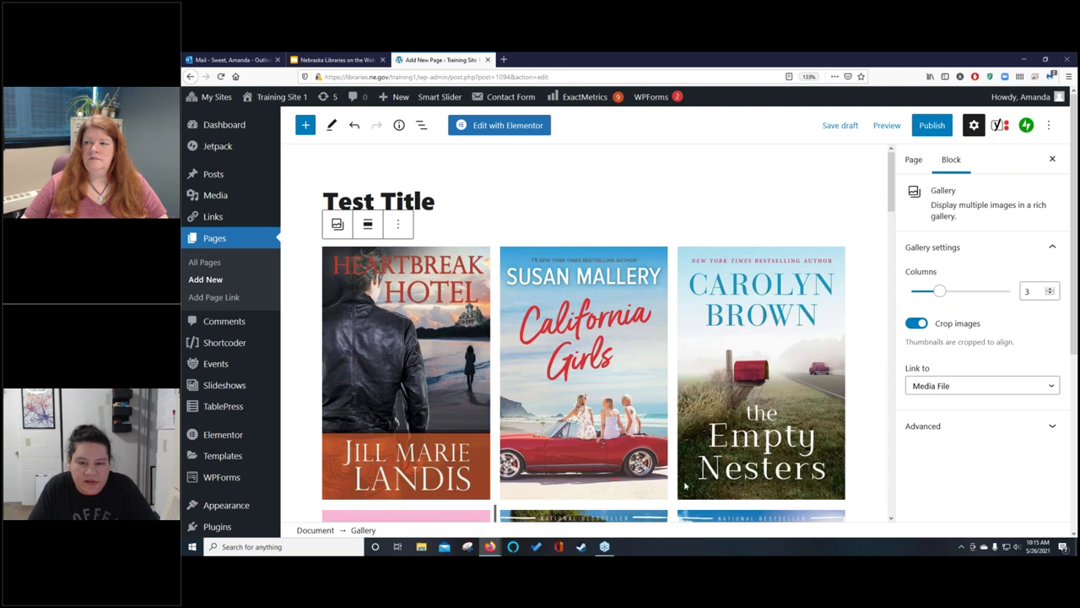
{"action": "left_click", "coordinate": [368, 225]}
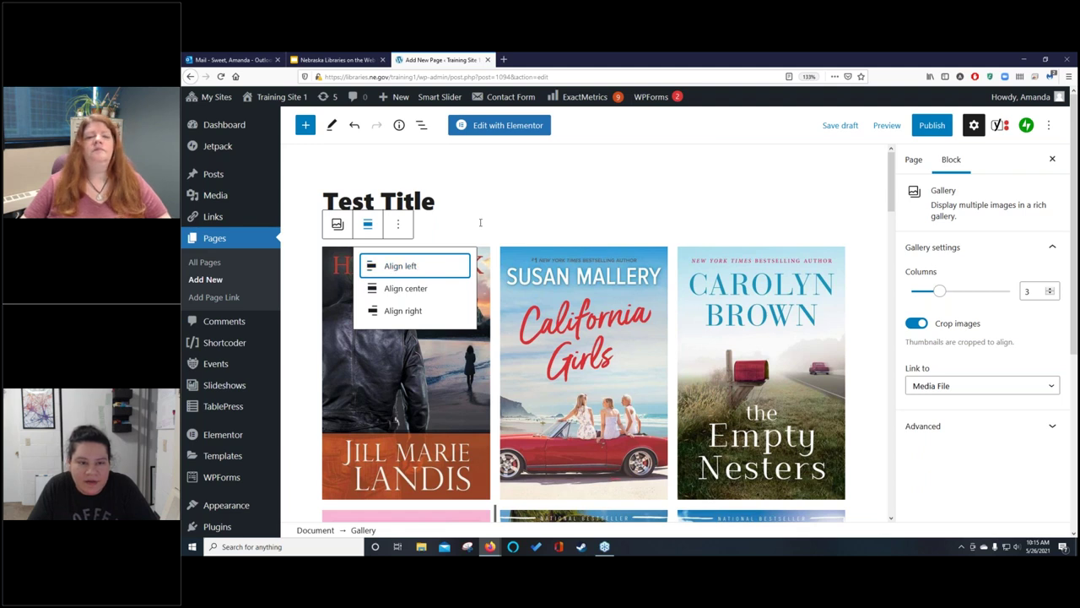
{"action": "left_click", "coordinate": [641, 195]}
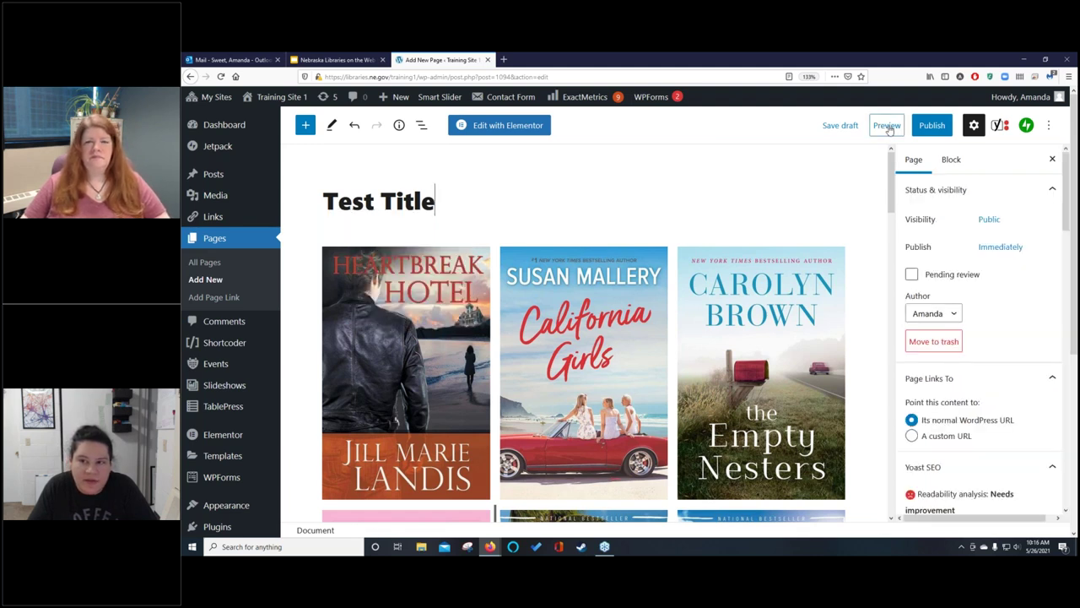
Preview the page in a new browser tab and examine how the gallery looks on the site.
{"action": "left_click", "coordinate": [887, 126]}
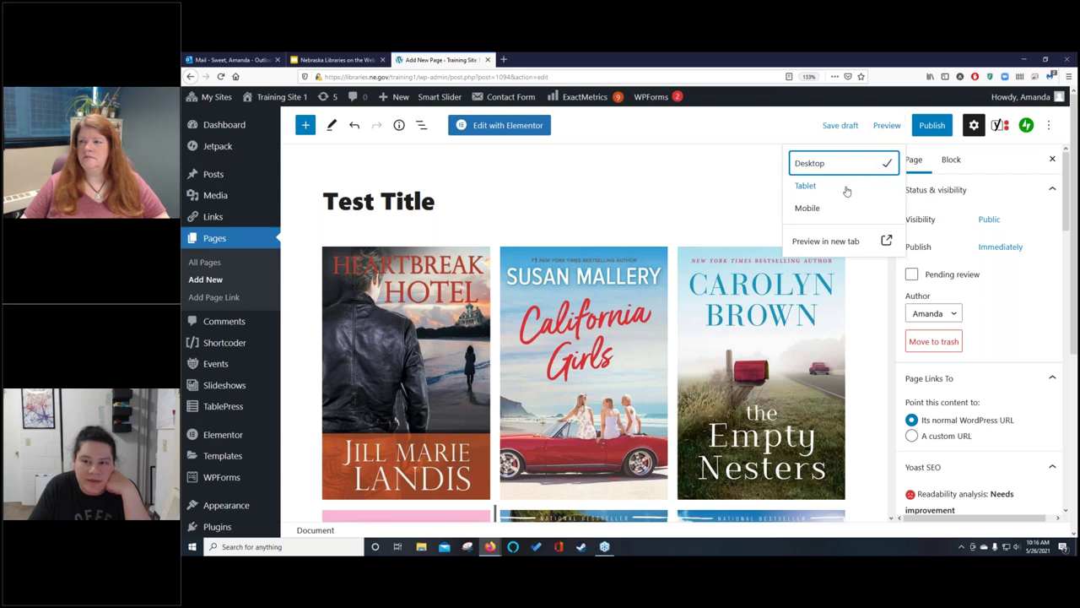
{"action": "left_click", "coordinate": [832, 243]}
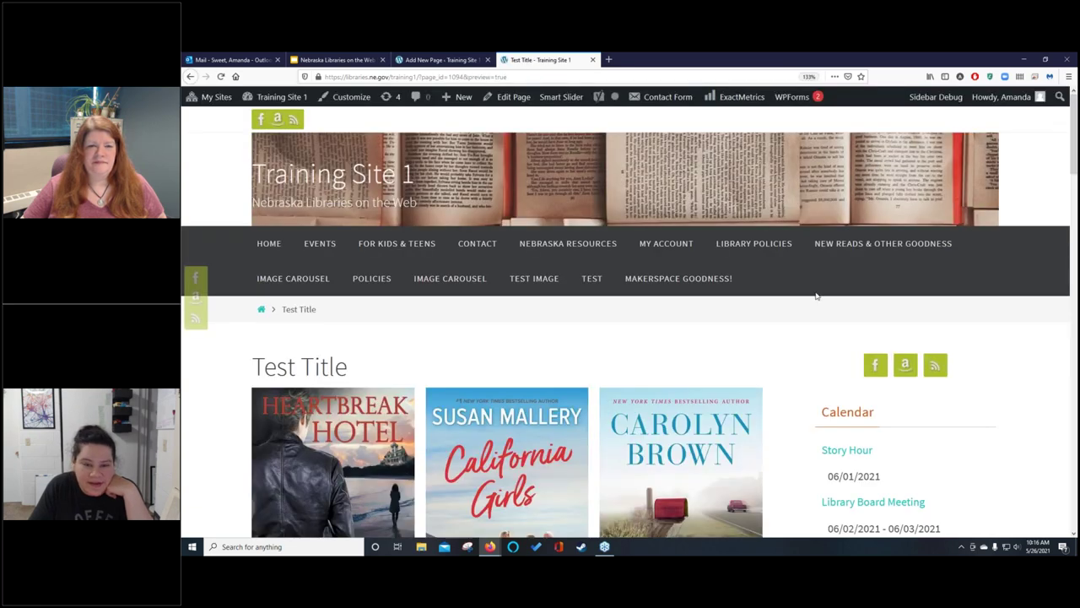
{"action": "scroll", "coordinate": [816, 295], "scroll_direction": "down", "scroll_amount": 3}
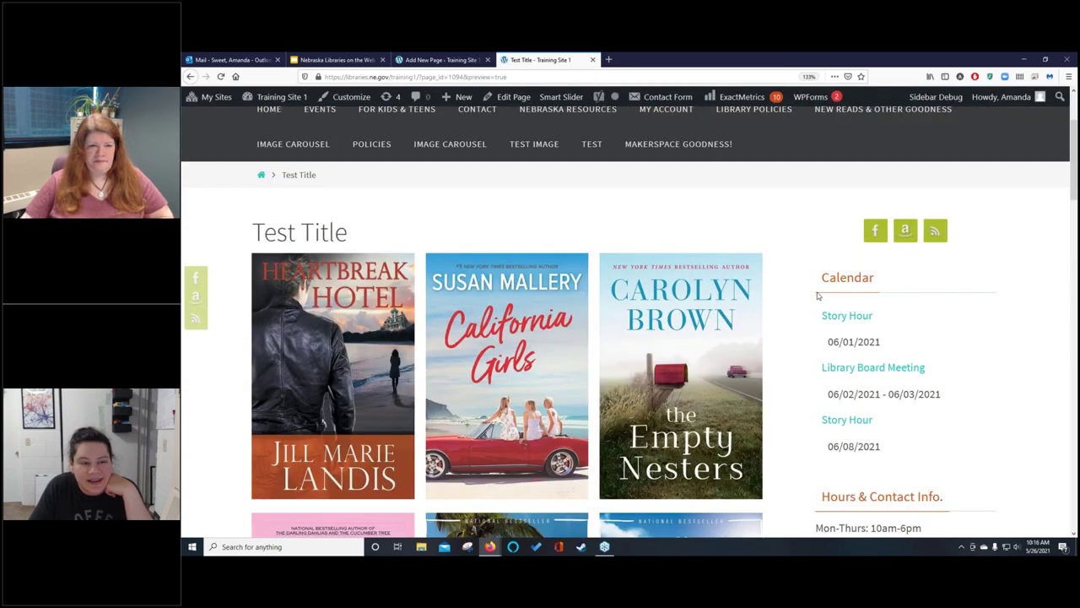
{"action": "scroll", "coordinate": [806, 267], "scroll_direction": "down", "scroll_amount": 1}
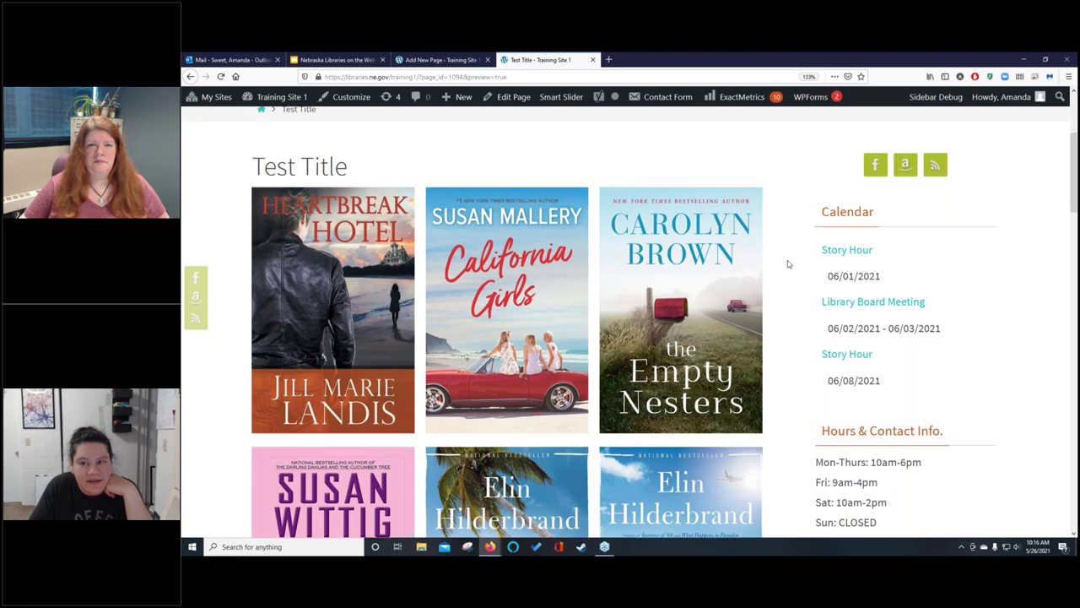
{"action": "scroll", "coordinate": [787, 264], "scroll_direction": "up", "scroll_amount": 3}
{"action": "scroll", "coordinate": [521, 236], "scroll_direction": "down", "scroll_amount": 3}
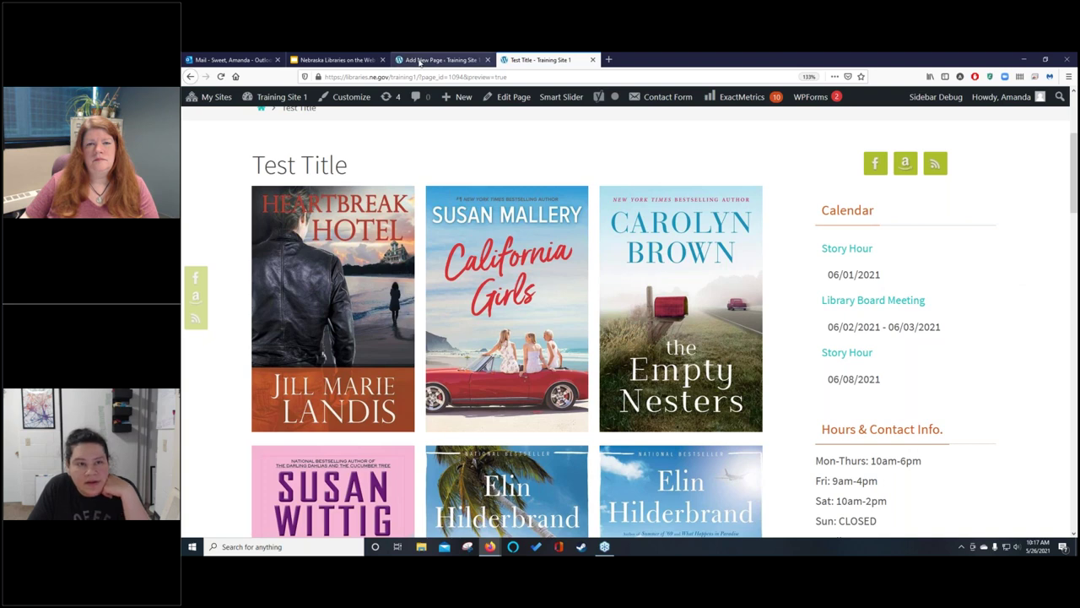
Return to the page editor, toggle the settings sidebar off and on, and examine the page settings down to the permalink section.
{"action": "left_click", "coordinate": [419, 59]}
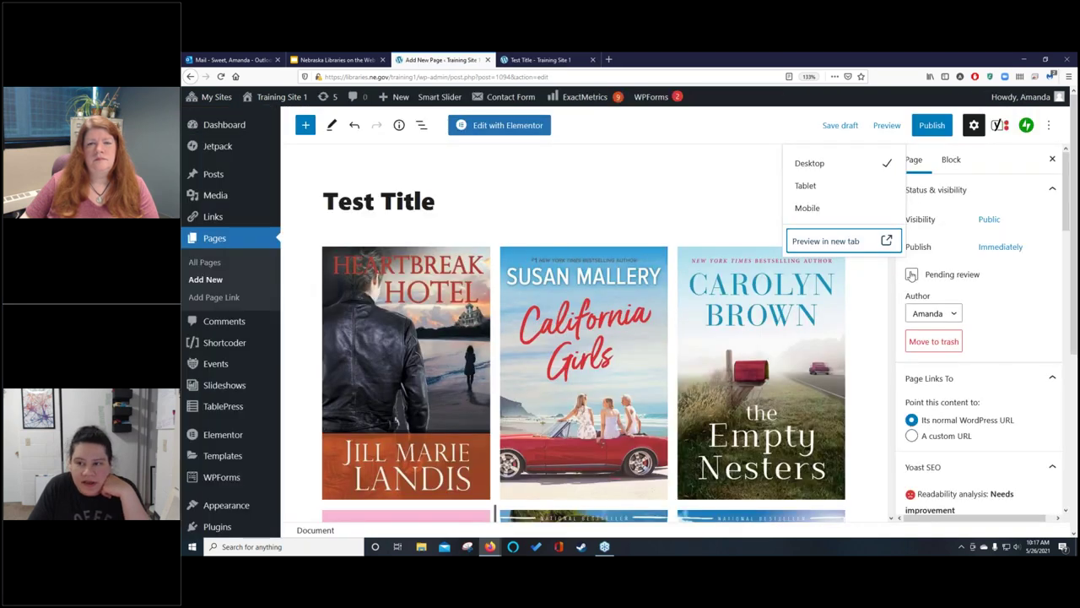
{"action": "left_click", "coordinate": [880, 293]}
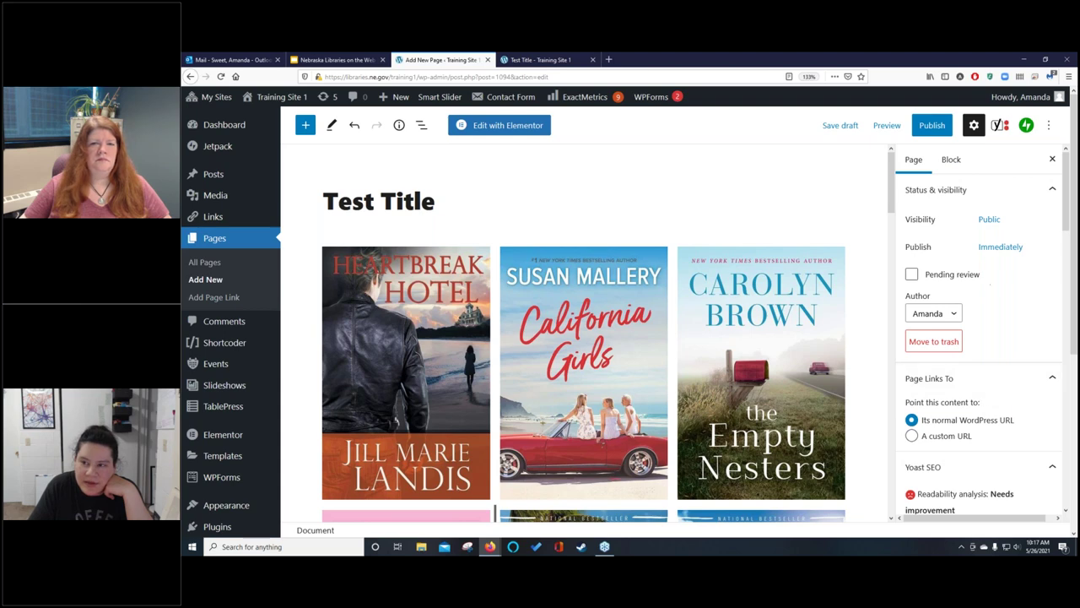
{"action": "left_click", "coordinate": [973, 126]}
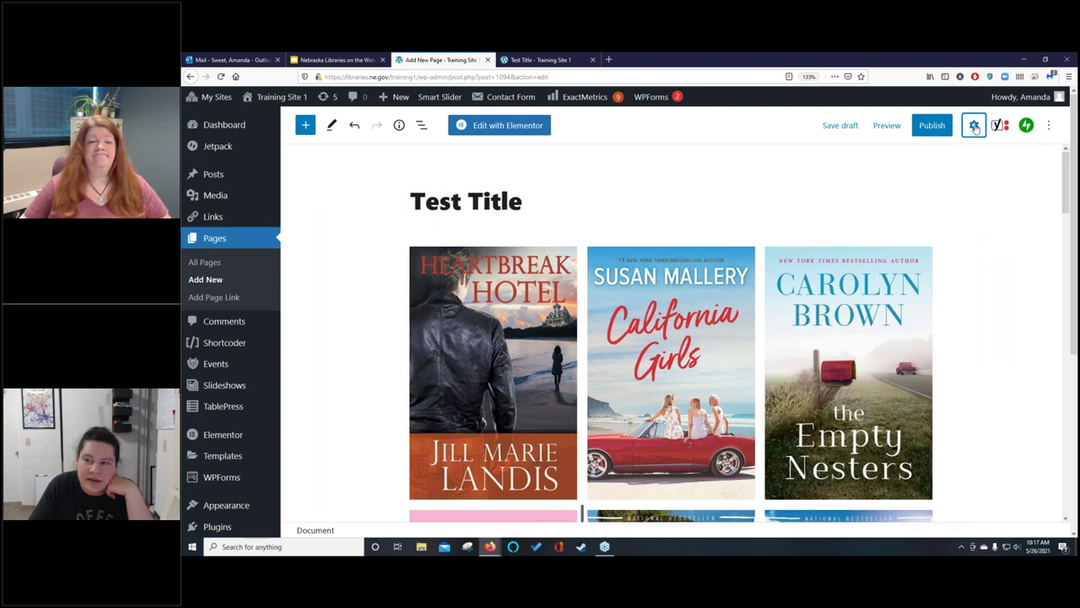
{"action": "left_click", "coordinate": [974, 127]}
{"action": "left_click", "coordinate": [973, 126]}
{"action": "left_click", "coordinate": [974, 126]}
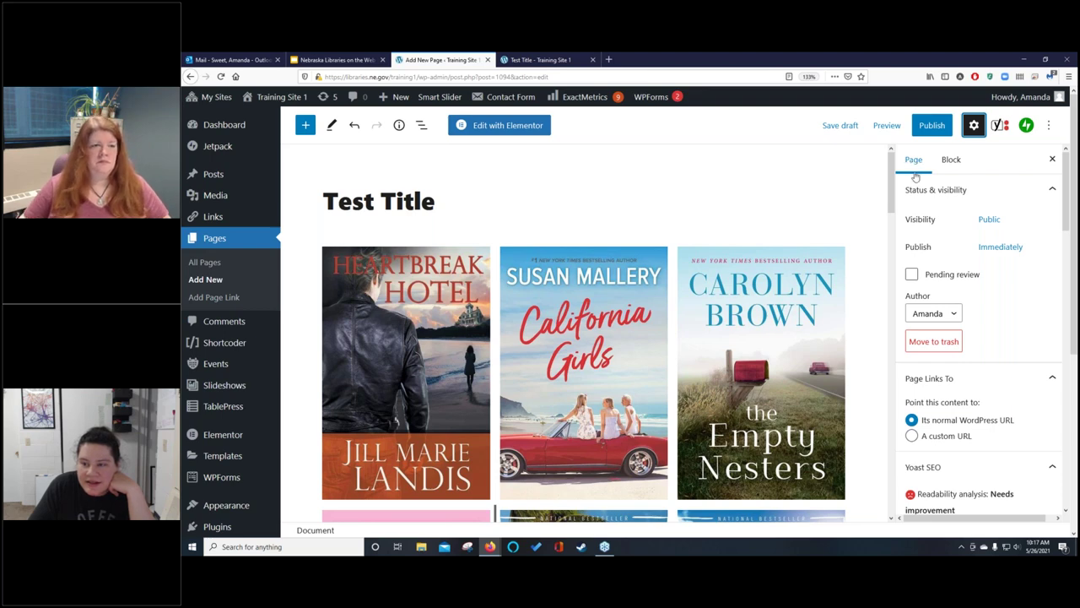
{"action": "scroll", "coordinate": [989, 285], "scroll_direction": "down", "scroll_amount": 10}
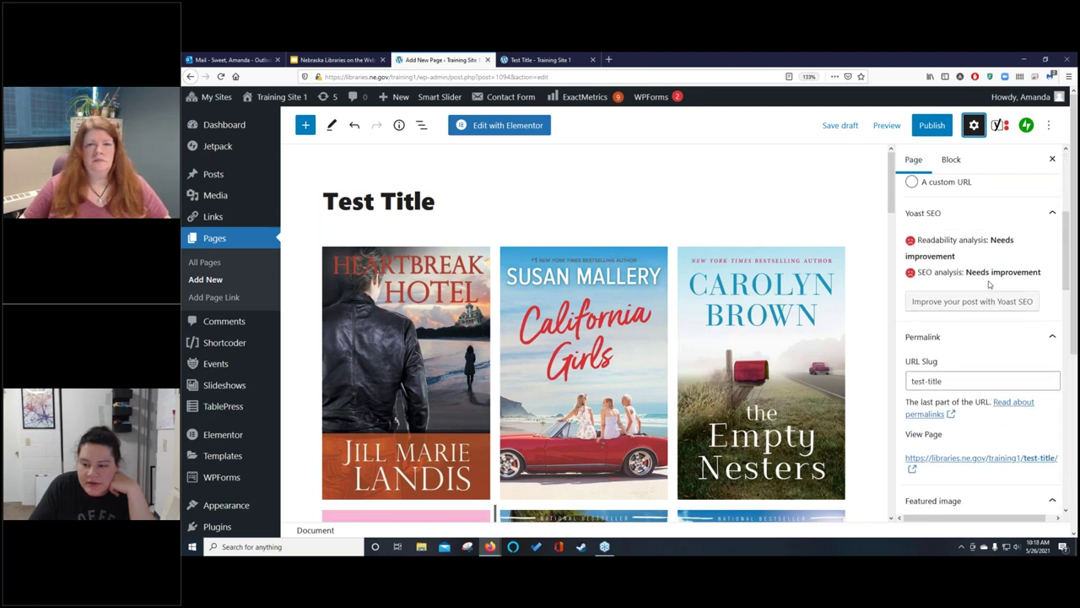
Set the page's template to "One column, no sidebar" in the page attributes.
{"action": "scroll", "coordinate": [983, 337], "scroll_direction": "down", "scroll_amount": 5}
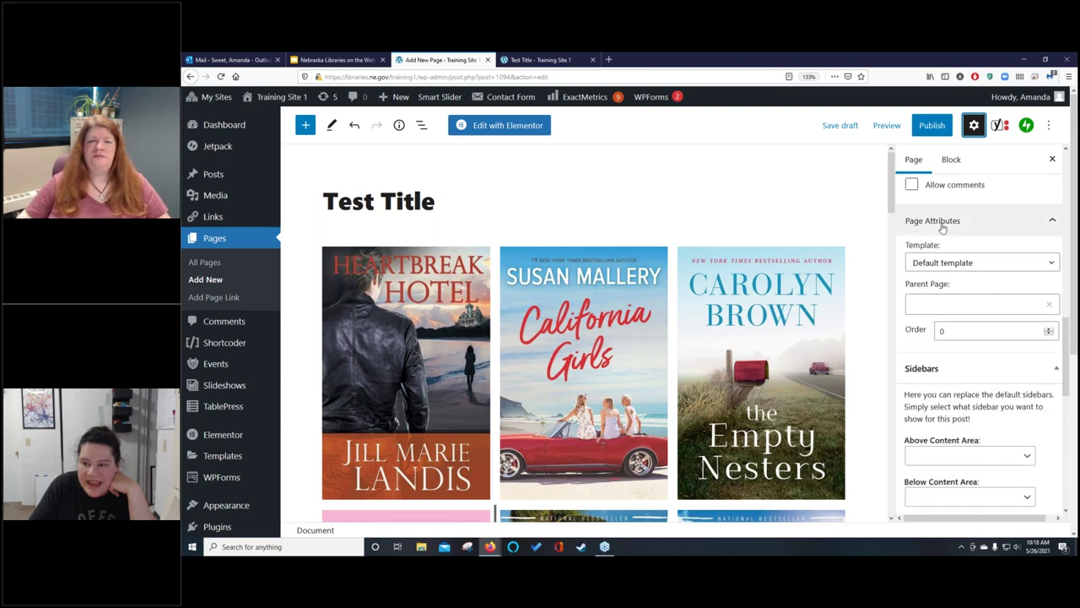
{"action": "left_click", "coordinate": [964, 264]}
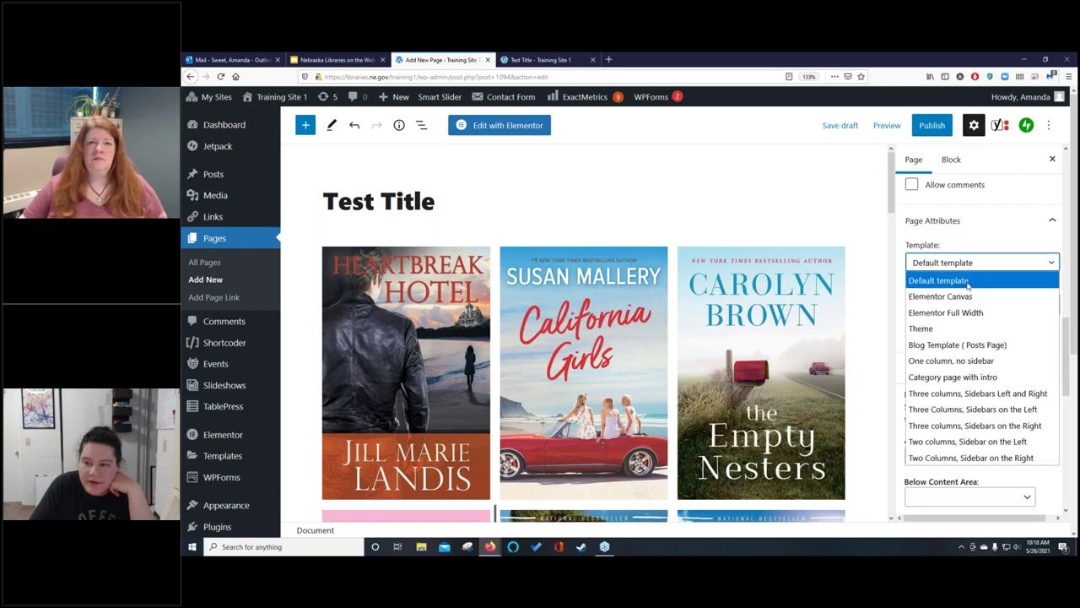
{"action": "left_click", "coordinate": [981, 363]}
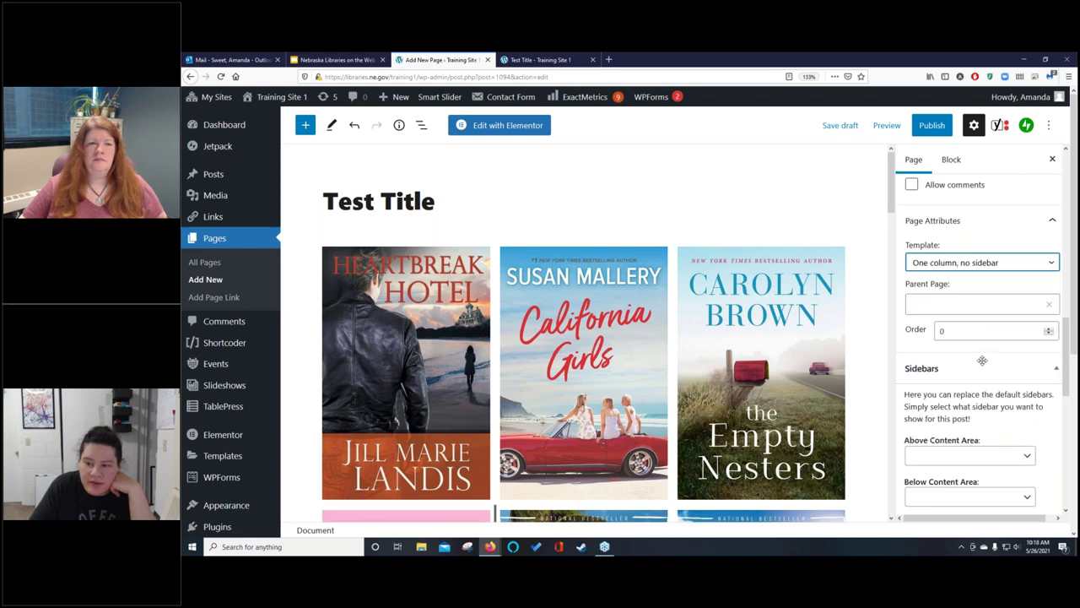
Preview the page in a new browser tab, examine the gallery with the one-column template, and close the preview.
{"action": "left_click", "coordinate": [887, 126]}
{"action": "left_click", "coordinate": [829, 241]}
{"action": "left_click", "coordinate": [549, 62]}
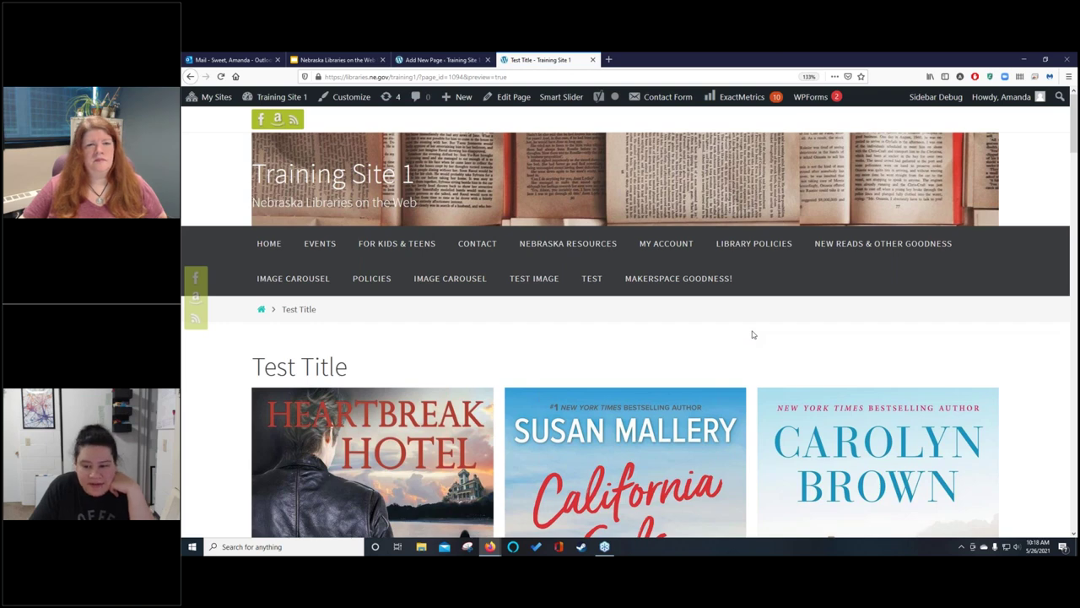
{"action": "scroll", "coordinate": [754, 335], "scroll_direction": "down", "scroll_amount": 3}
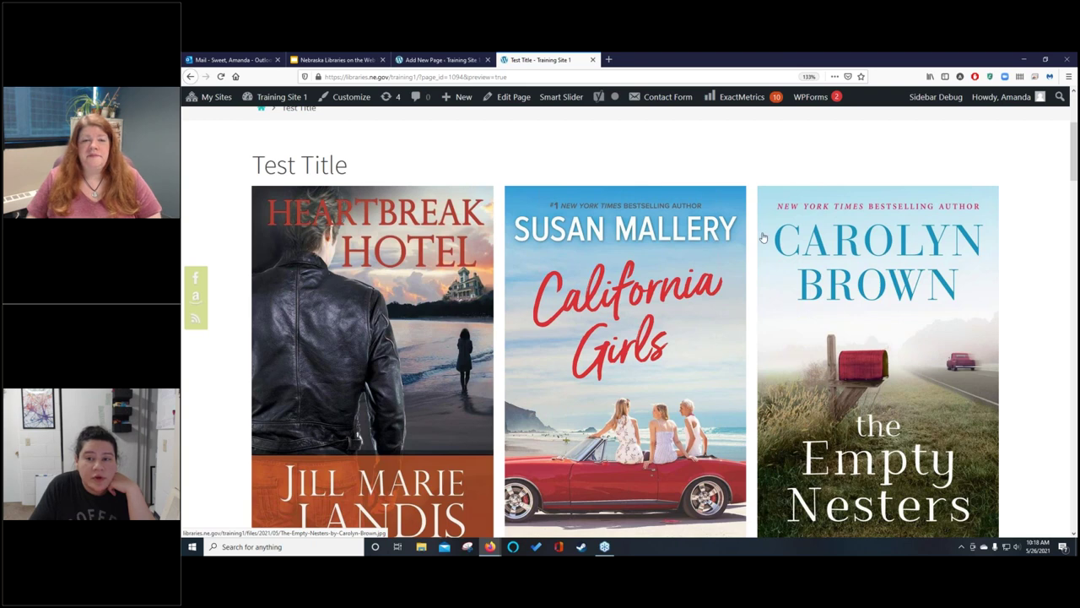
{"action": "left_click", "coordinate": [592, 59]}
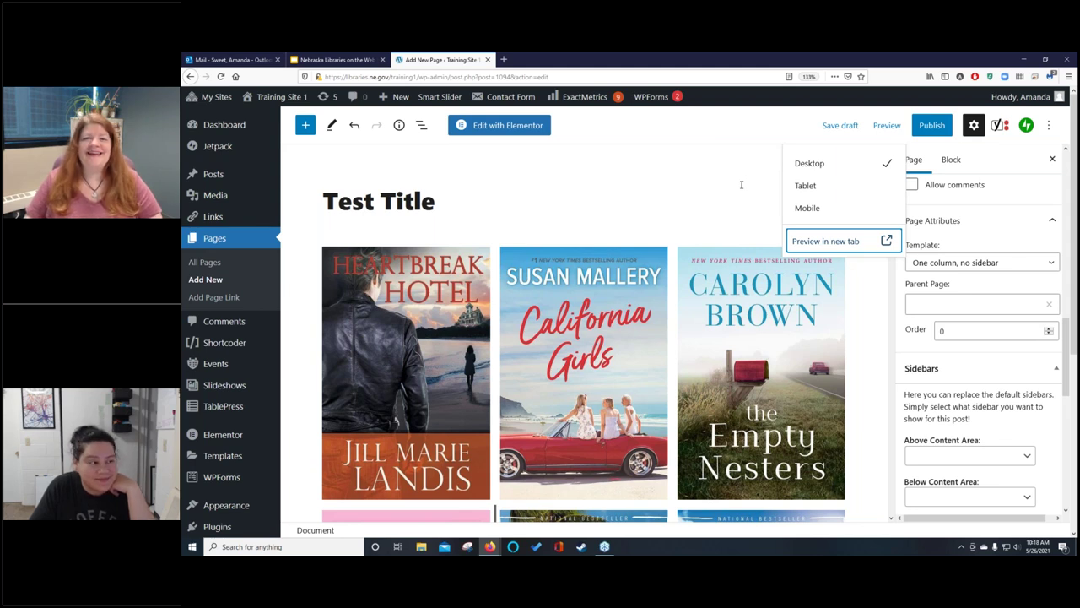
Open the Test Title preview in a new browser tab once more and return to the page editor.
{"action": "left_click", "coordinate": [815, 189]}
{"action": "left_click", "coordinate": [818, 242]}
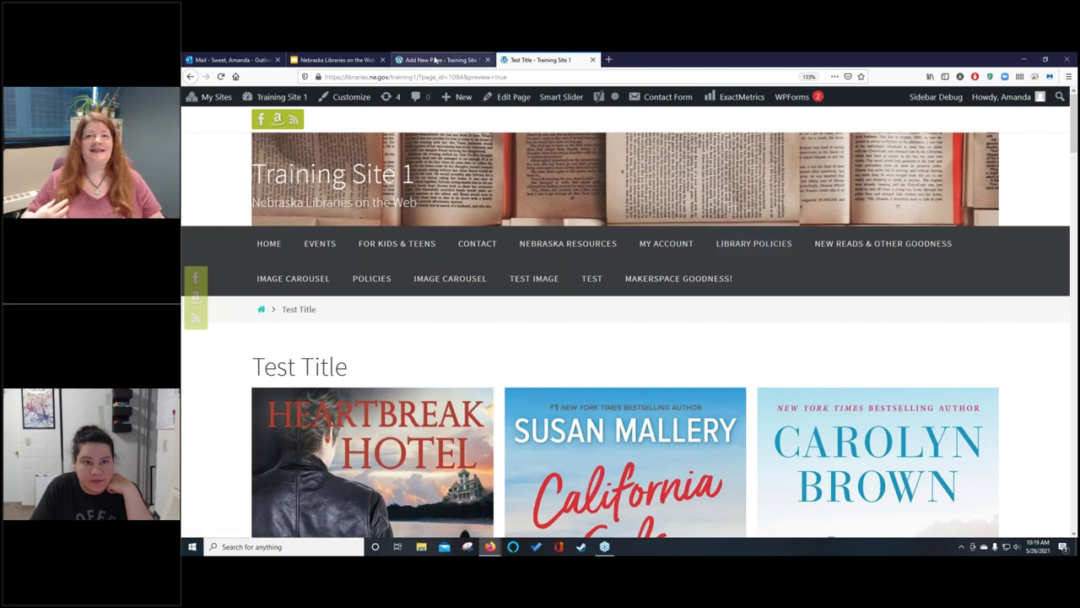
{"action": "left_click", "coordinate": [436, 60]}
Compare the page's tablet and mobile previews in the editor and look through the covers in the mobile layout.
{"action": "left_click", "coordinate": [815, 193]}
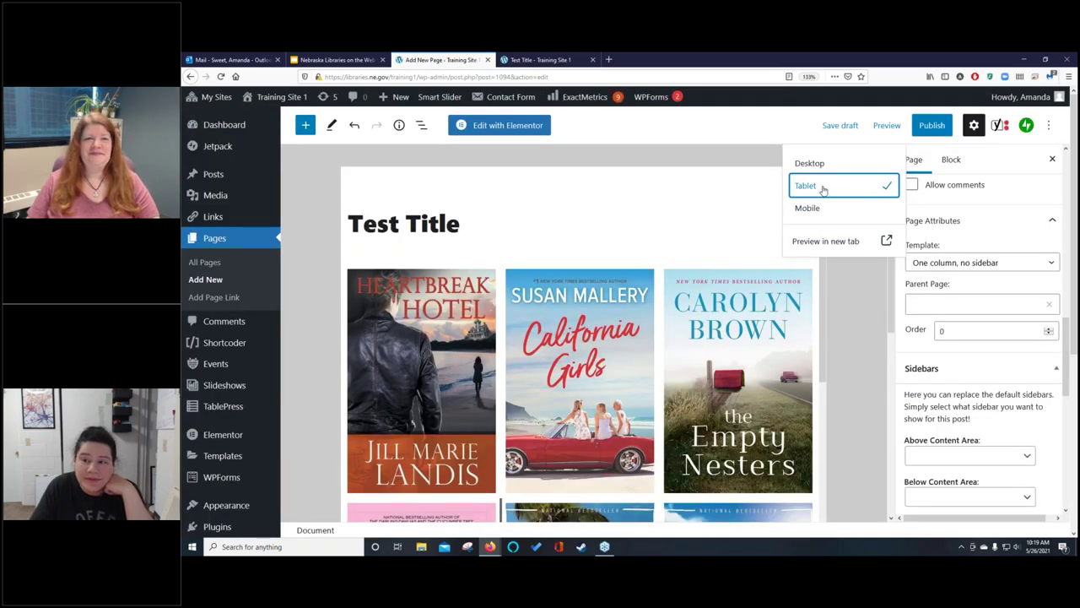
{"action": "left_click", "coordinate": [817, 209]}
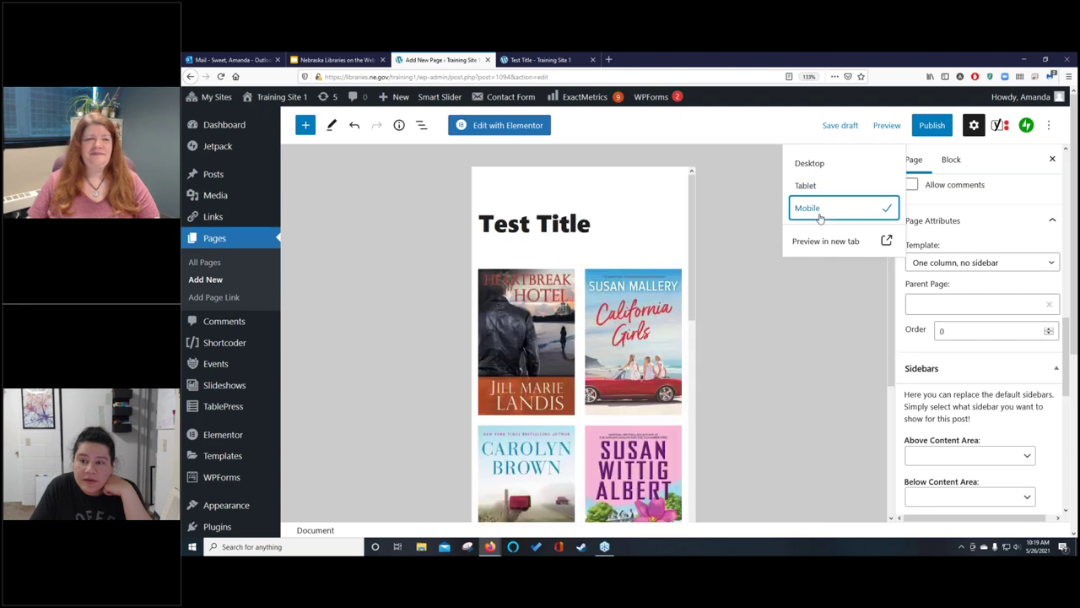
{"action": "left_click", "coordinate": [823, 195]}
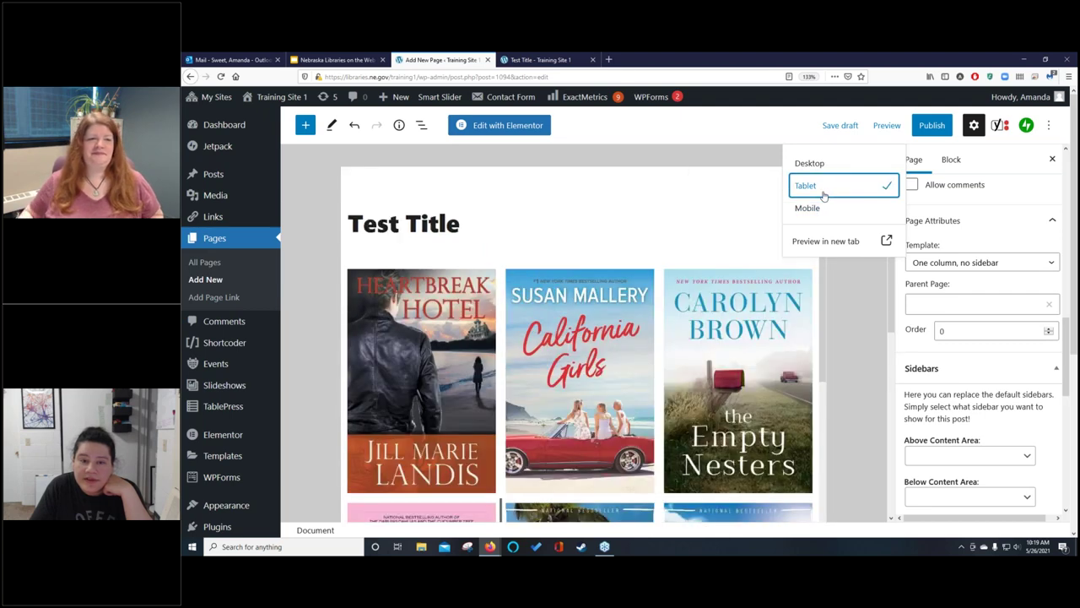
{"action": "left_click", "coordinate": [810, 208]}
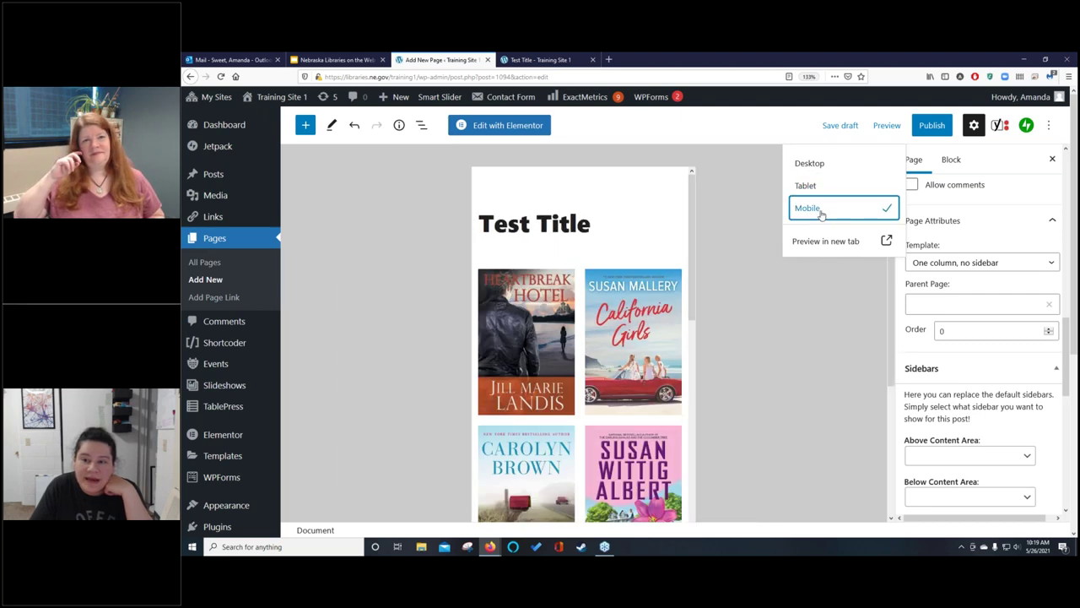
{"action": "left_click", "coordinate": [691, 251]}
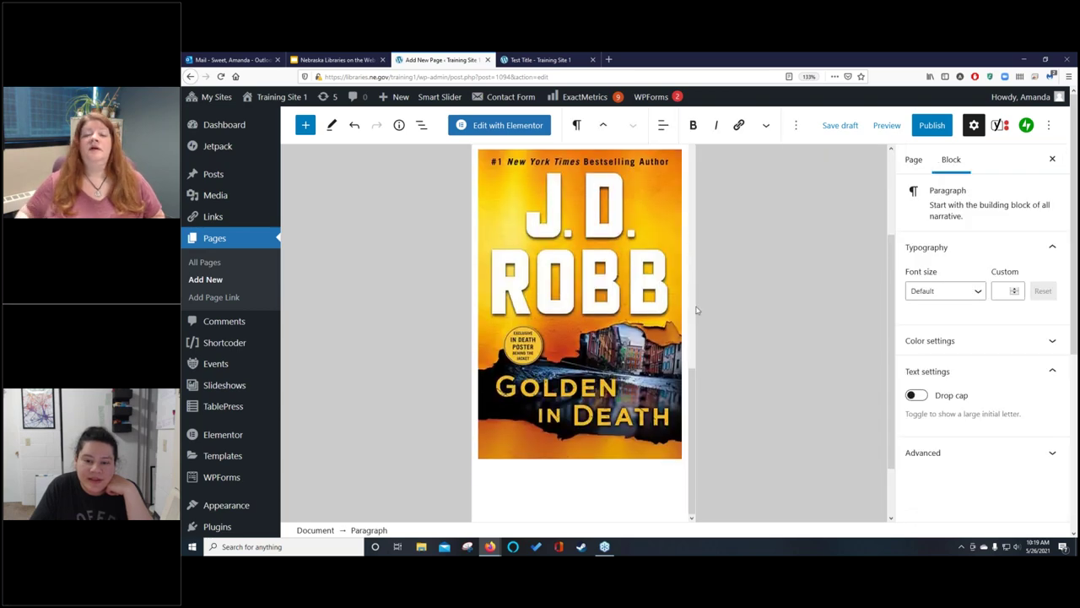
{"action": "scroll", "coordinate": [690, 386], "scroll_direction": "down", "scroll_amount": 5}
{"action": "scroll", "coordinate": [697, 219], "scroll_direction": "up", "scroll_amount": 4}
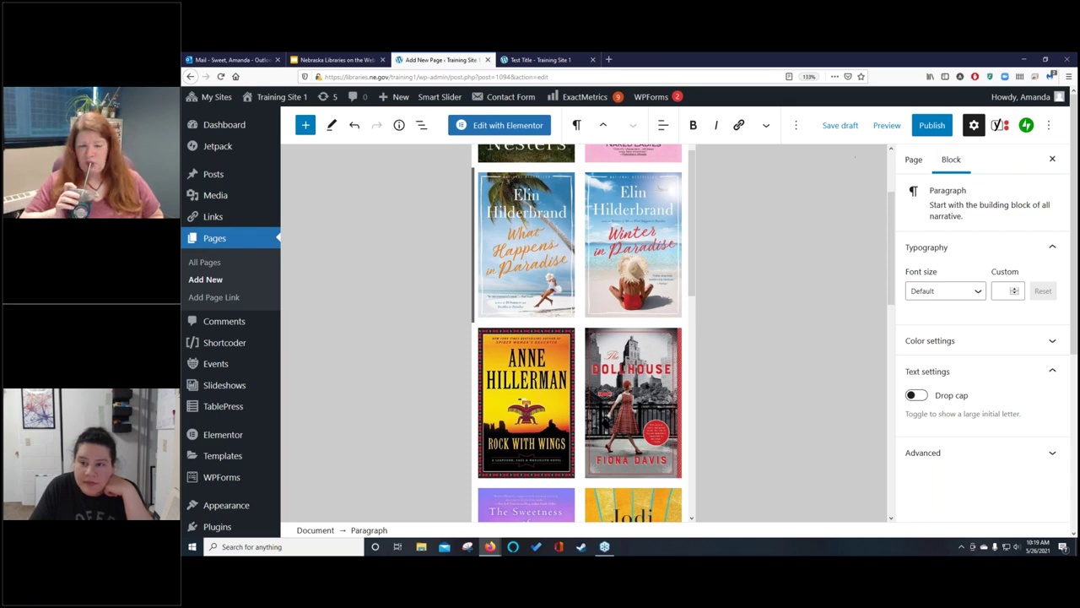
Switch the editor's page preview back to the desktop view.
{"action": "left_click", "coordinate": [887, 125]}
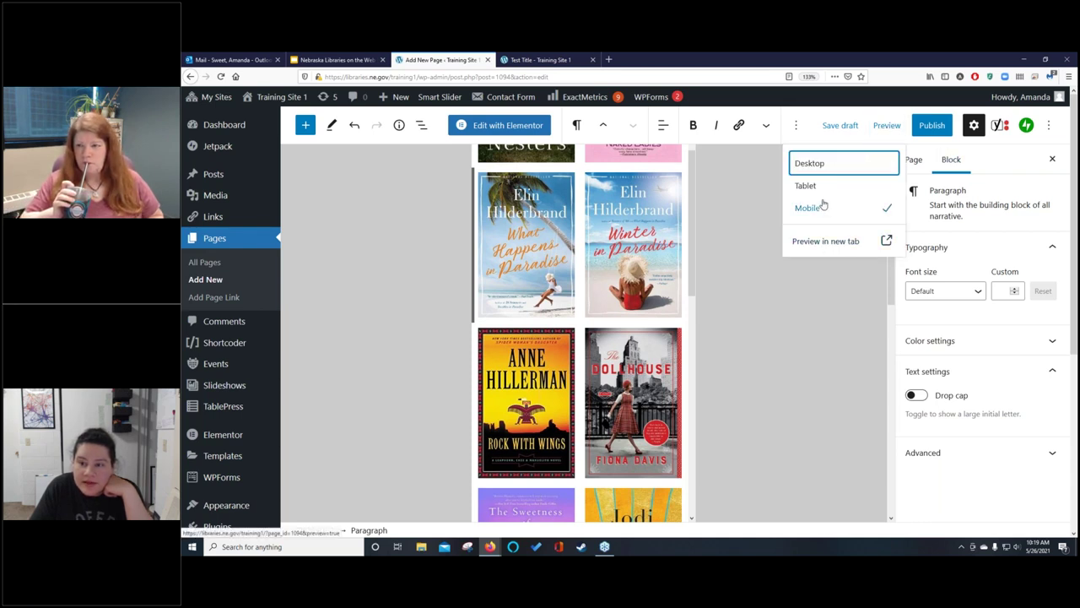
{"action": "left_click", "coordinate": [822, 163]}
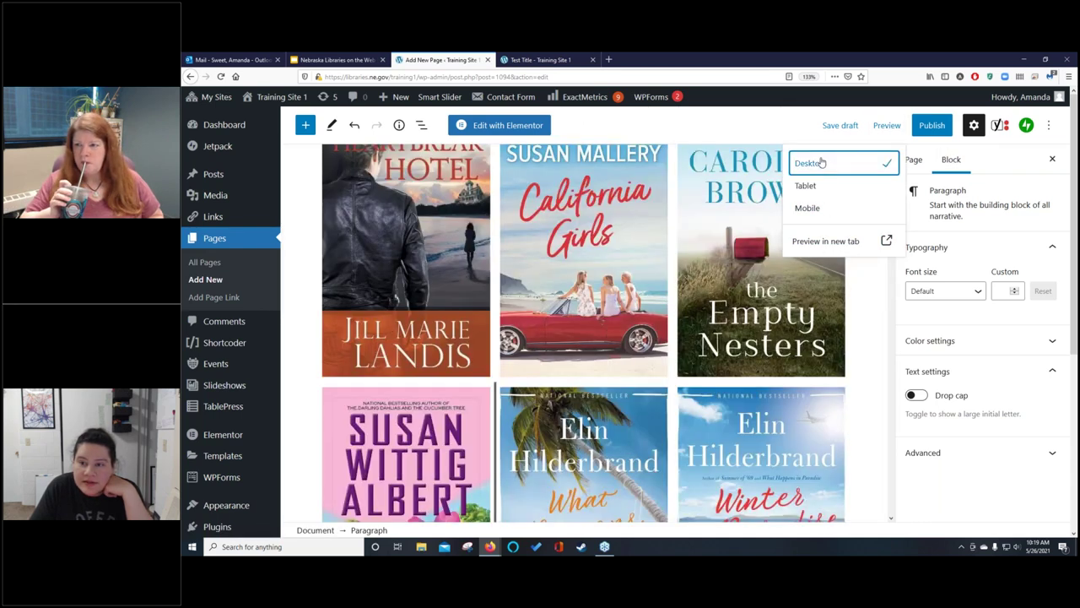
{"action": "left_click", "coordinate": [901, 115]}
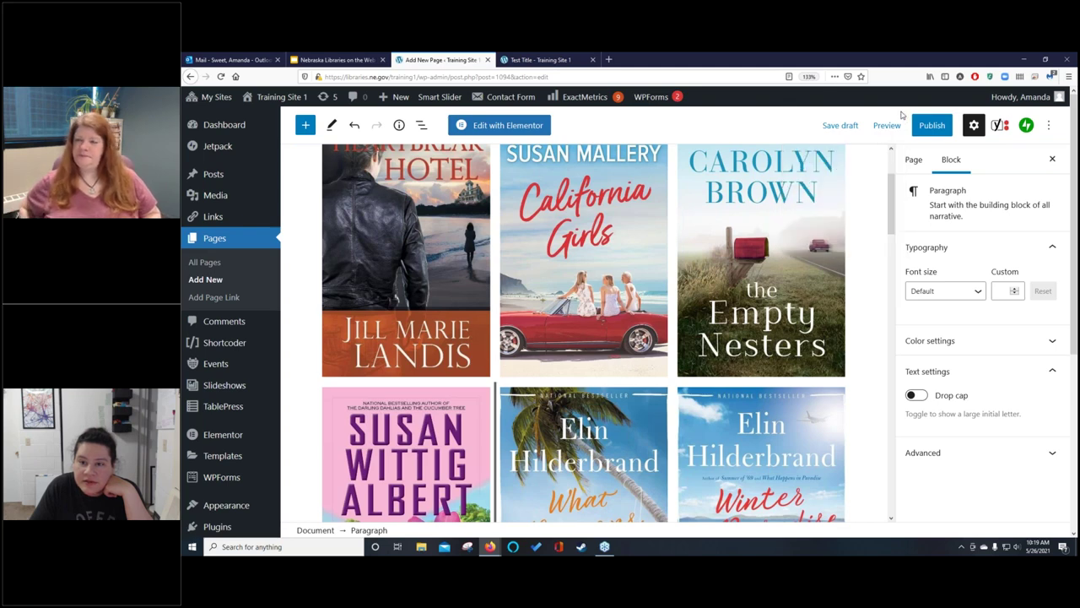
Select the gallery and examine the block types it can be transformed into, without applying one.
{"action": "left_click", "coordinate": [751, 267]}
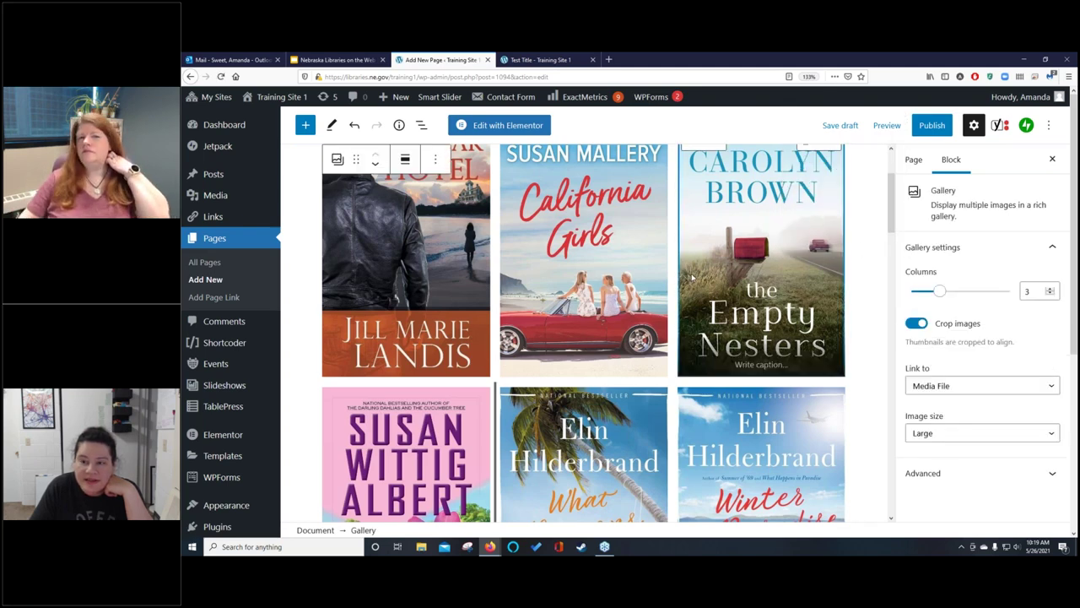
{"action": "scroll", "coordinate": [651, 287], "scroll_direction": "up", "scroll_amount": 3}
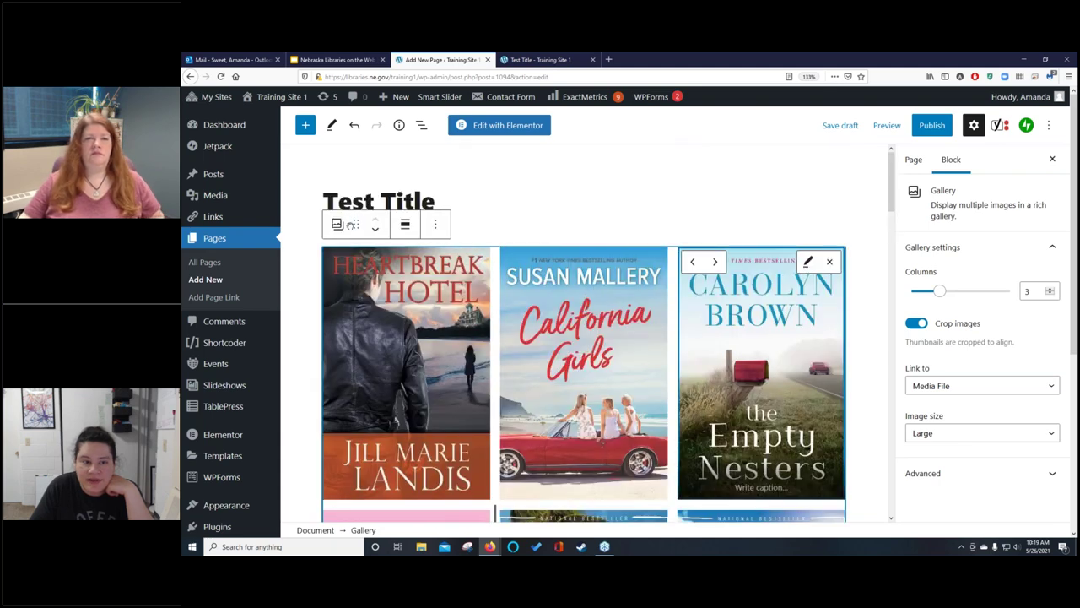
{"action": "left_click", "coordinate": [338, 224]}
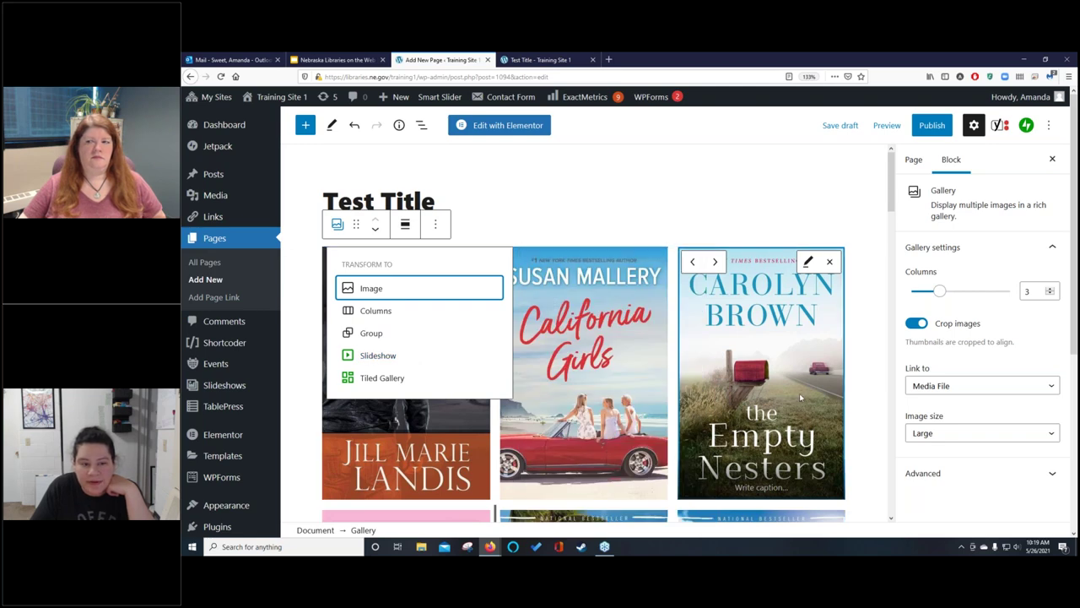
{"action": "left_click", "coordinate": [507, 221]}
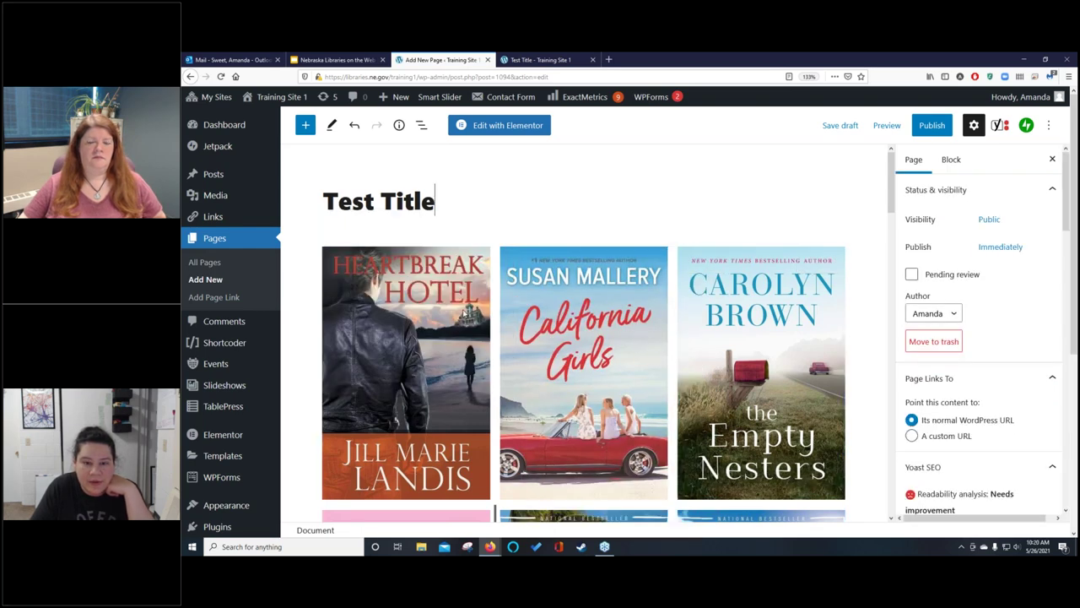
Set the gallery to 2 columns and check its link options, keeping Media File.
{"action": "left_click", "coordinate": [466, 313]}
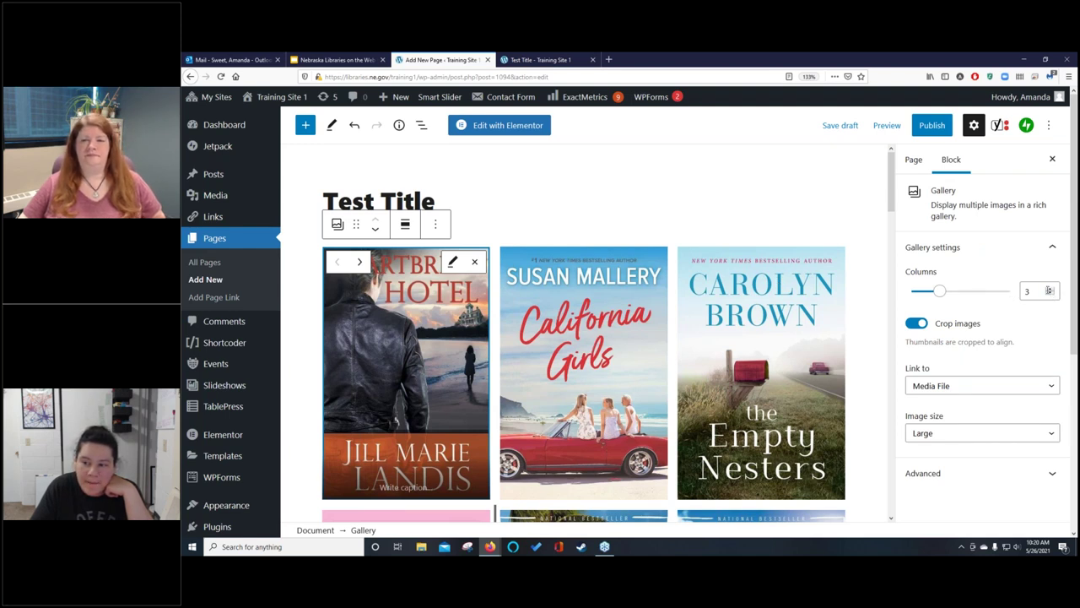
{"action": "left_click_drag", "start_coordinate": [939, 290], "coordinate": [926, 292]}
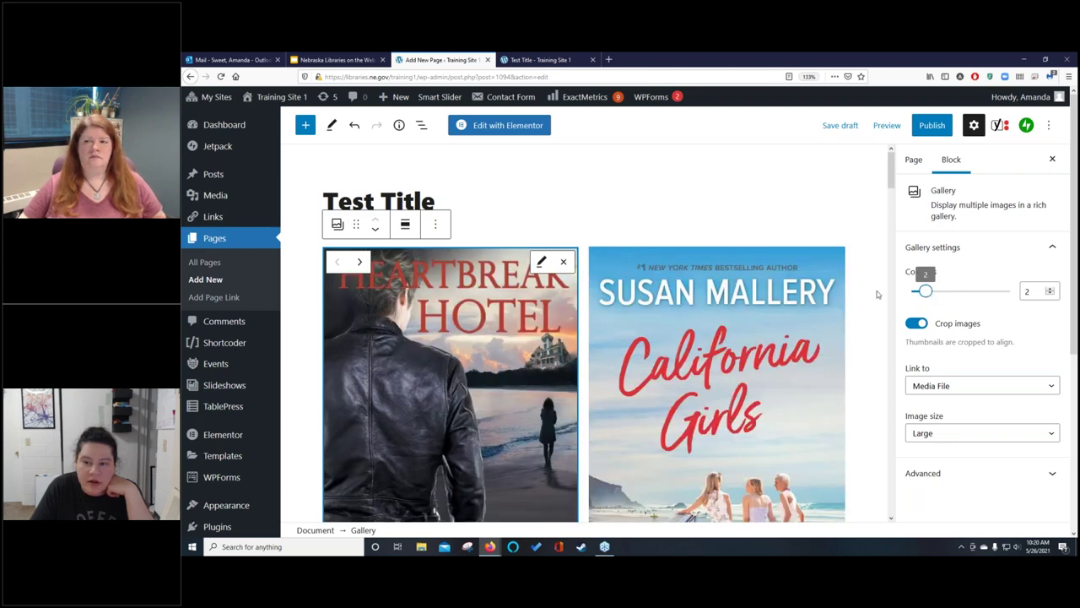
{"action": "left_click_drag", "start_coordinate": [907, 293], "coordinate": [925, 292]}
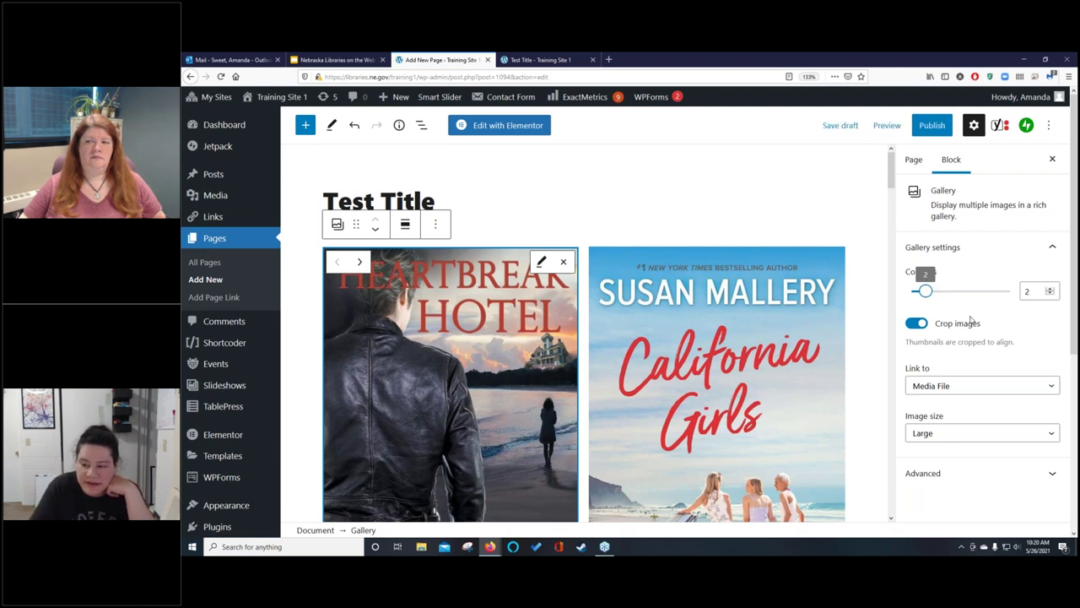
{"action": "left_click", "coordinate": [989, 390]}
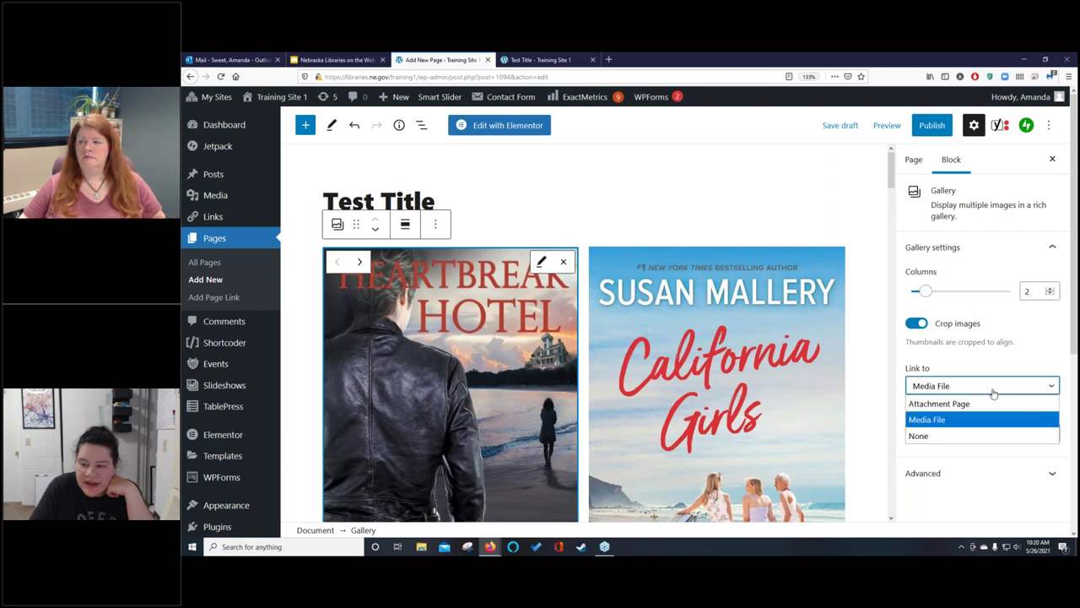
{"action": "left_click", "coordinate": [1004, 389]}
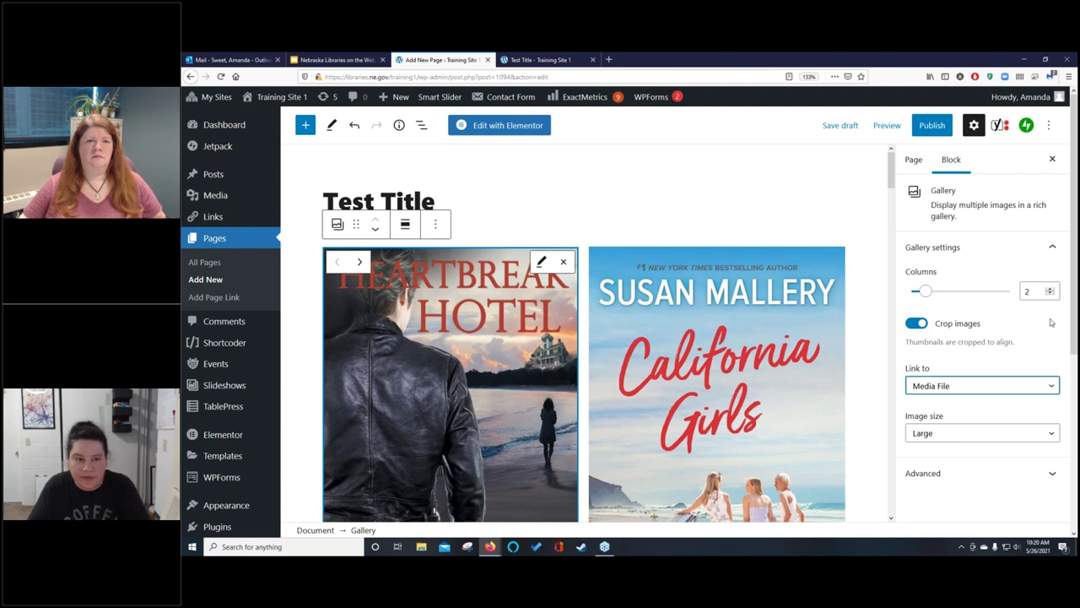
Remove the book cover gallery block from the page.
{"action": "left_click", "coordinate": [437, 226]}
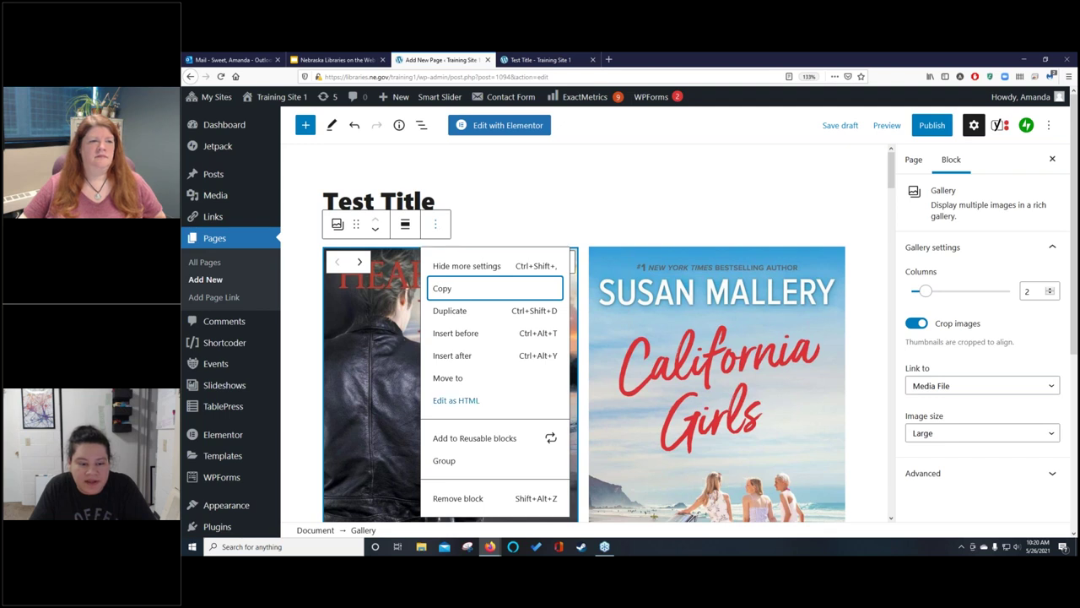
{"action": "left_click", "coordinate": [481, 504]}
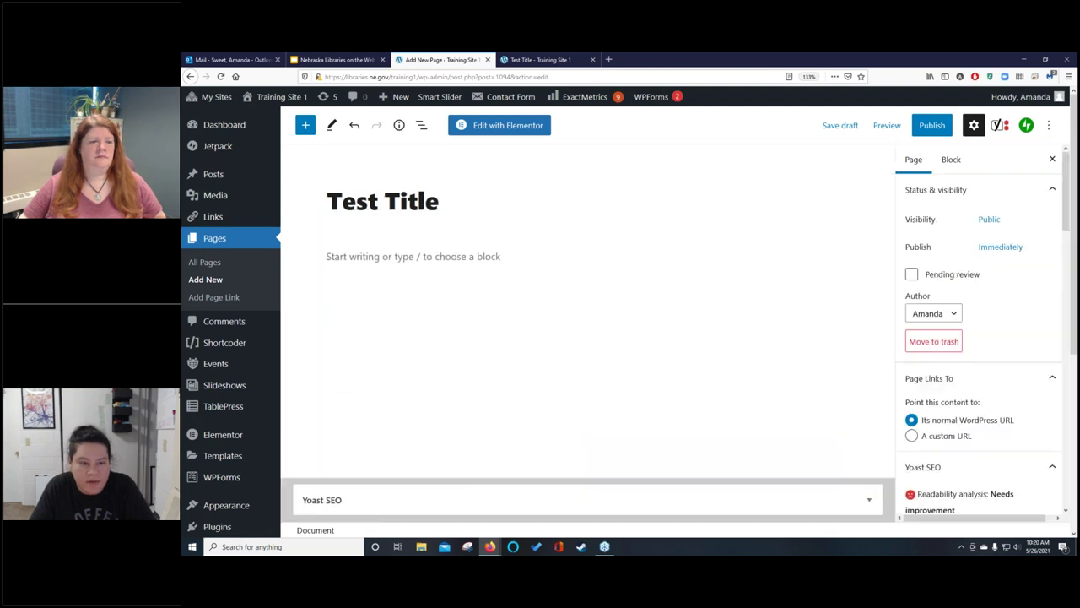
Browse the full block library and insert a Columns block with the 70 / 30 layout below the page title.
{"action": "left_click", "coordinate": [448, 255]}
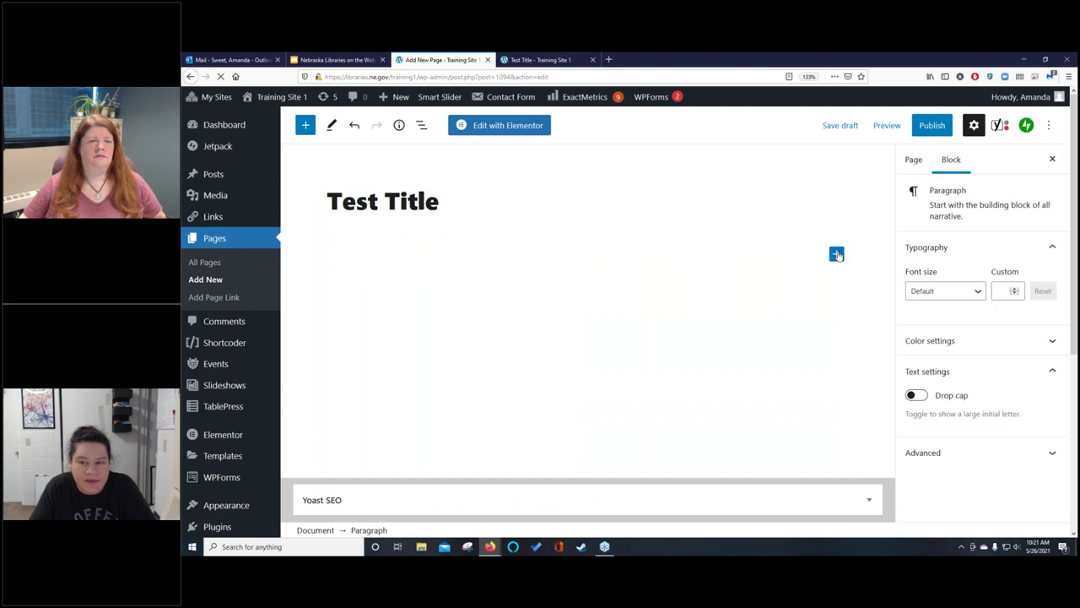
{"action": "left_click", "coordinate": [836, 254]}
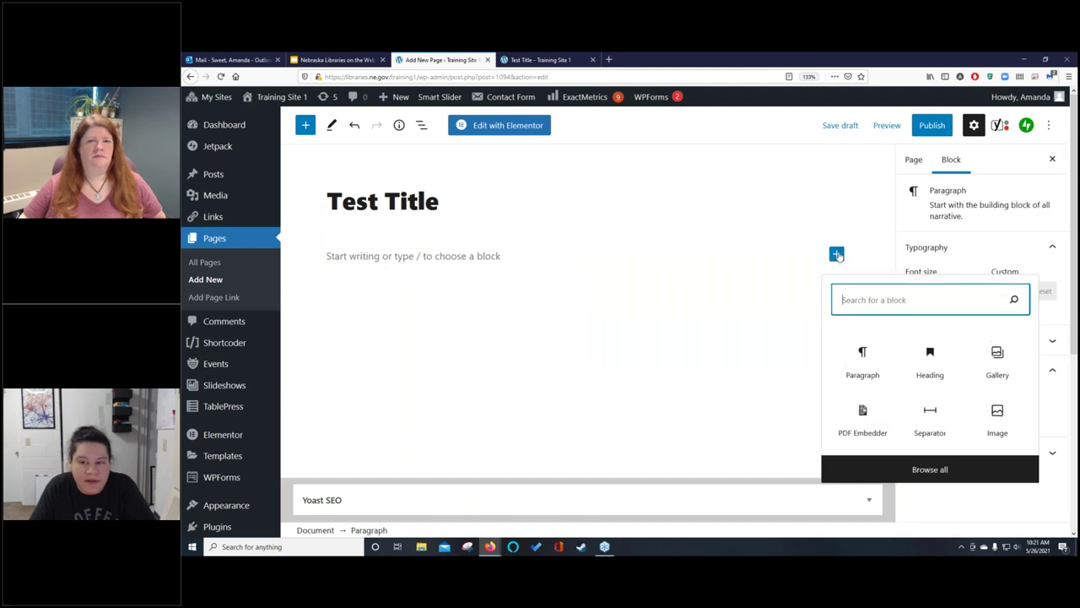
{"action": "left_click", "coordinate": [927, 470]}
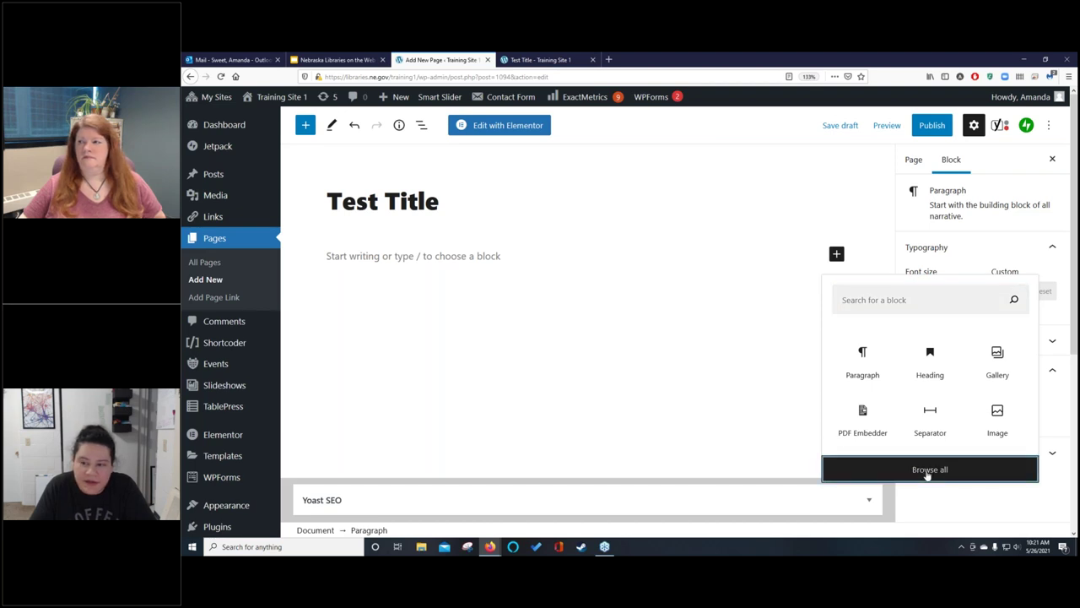
{"action": "scroll", "coordinate": [330, 337], "scroll_direction": "down", "scroll_amount": 4}
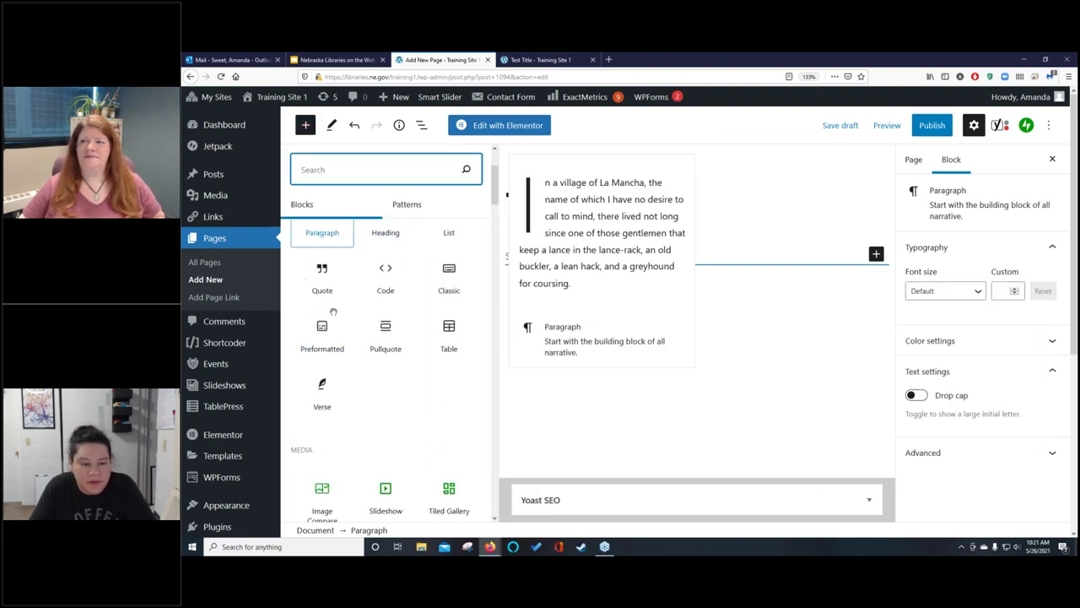
{"action": "scroll", "coordinate": [337, 313], "scroll_direction": "down", "scroll_amount": 1}
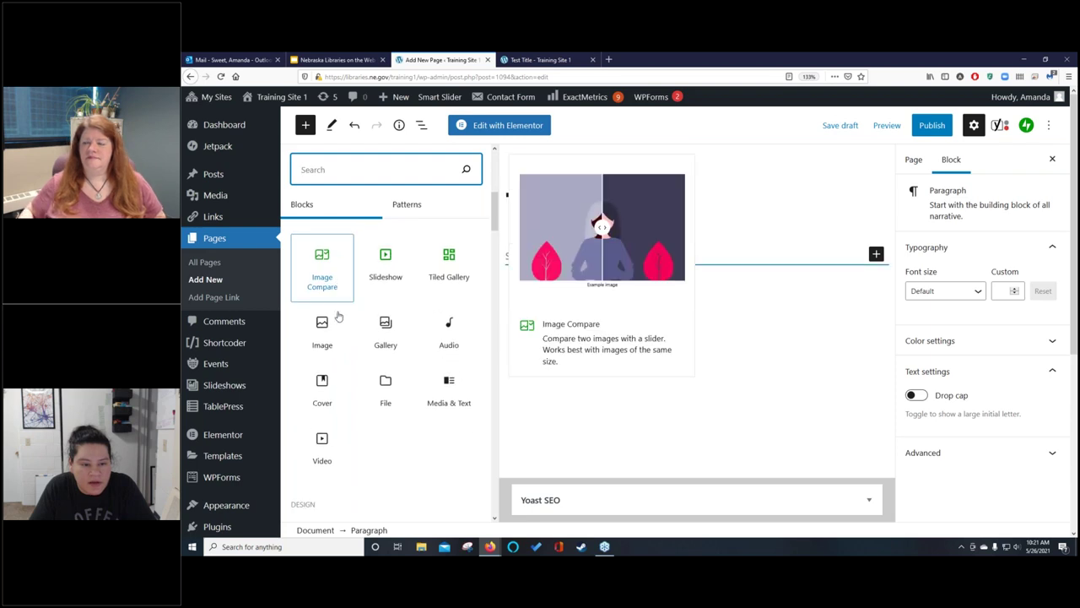
{"action": "scroll", "coordinate": [337, 313], "scroll_direction": "down", "scroll_amount": 2}
{"action": "scroll", "coordinate": [338, 314], "scroll_direction": "down", "scroll_amount": 2}
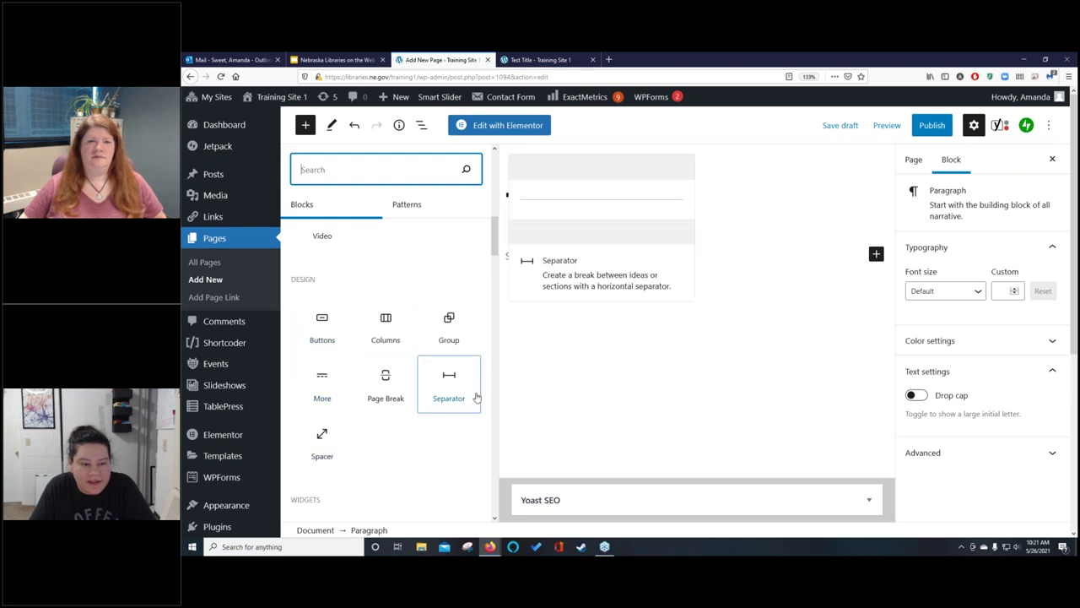
{"action": "left_click", "coordinate": [385, 325]}
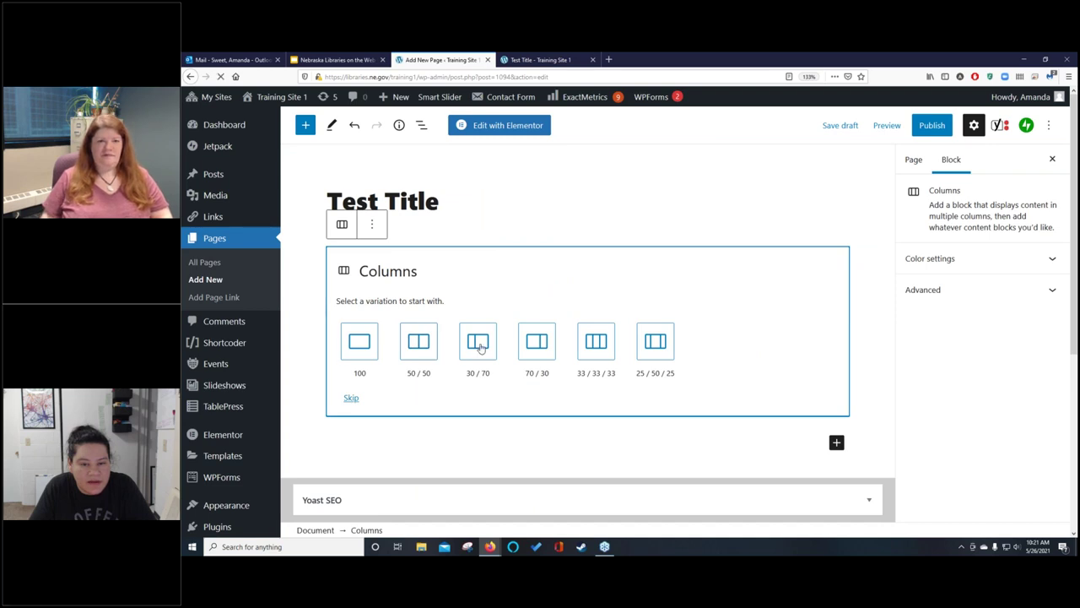
{"action": "left_click", "coordinate": [531, 342]}
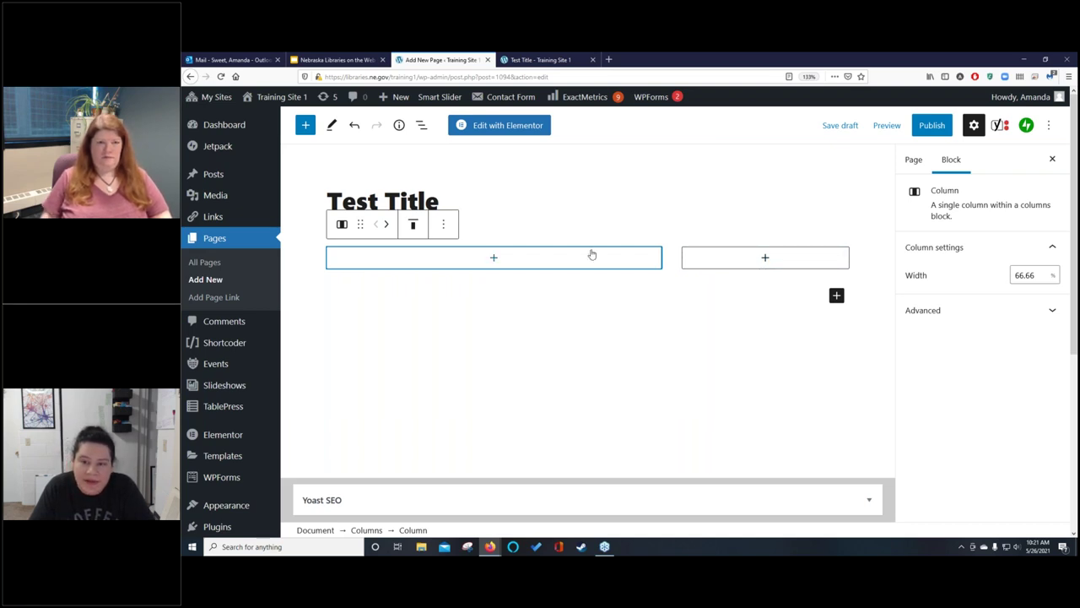
Add a paragraph to the narrower column reading "This is a test paragraph to make sure this layout is working!".
{"action": "left_click", "coordinate": [765, 259]}
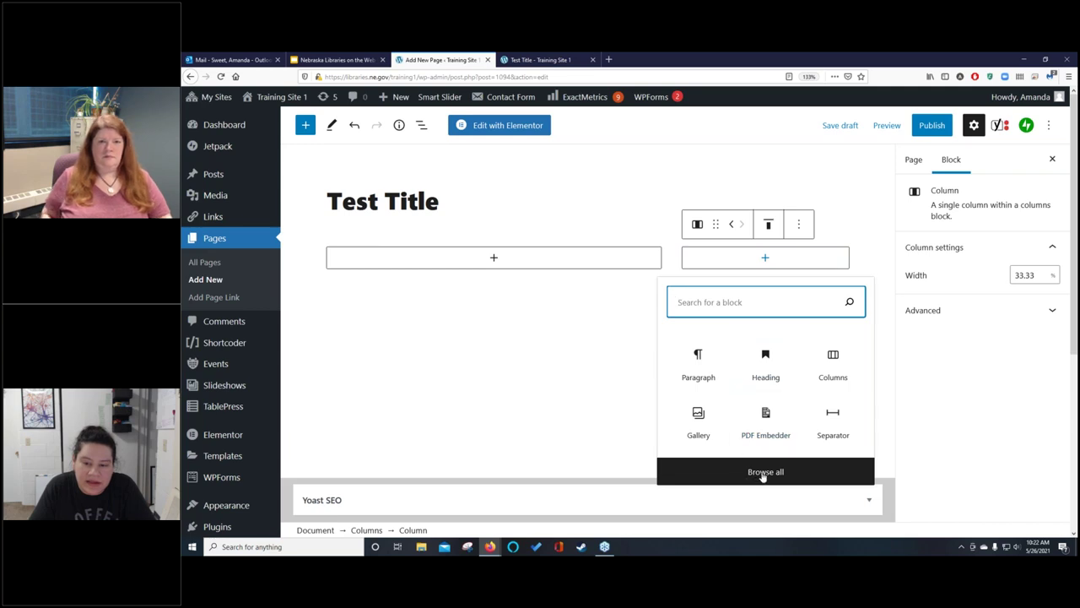
{"action": "left_click", "coordinate": [697, 362]}
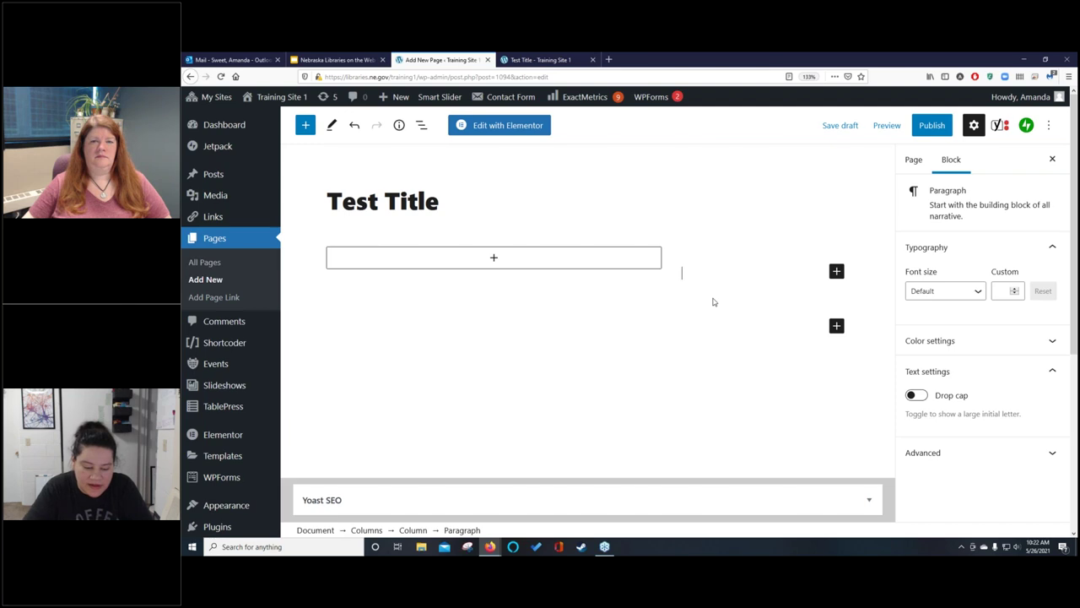
{"action": "type", "text": "This is a"}
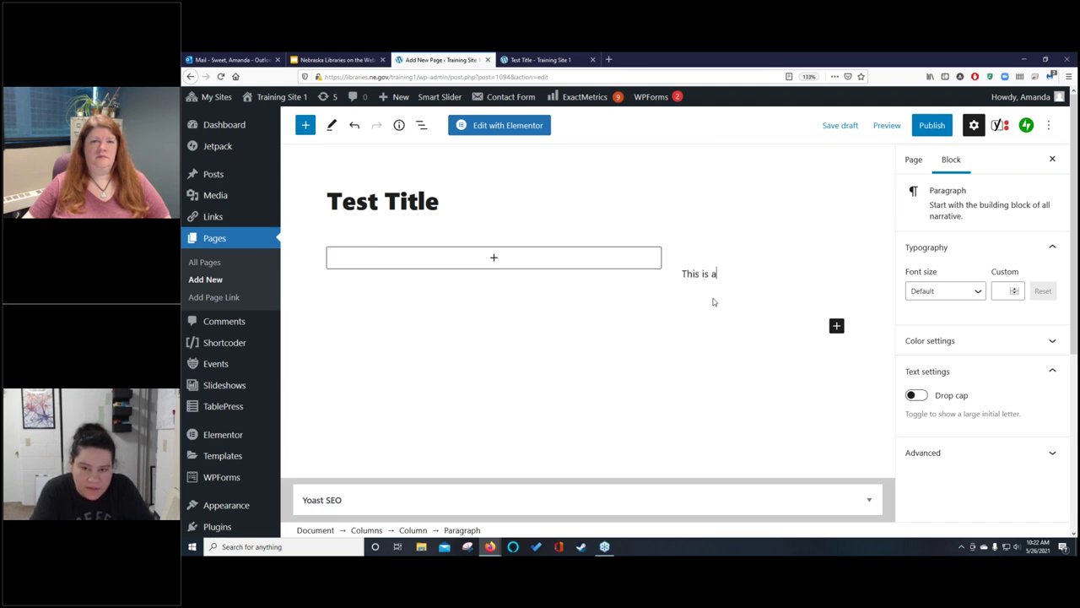
{"action": "type", "text": " test para"}
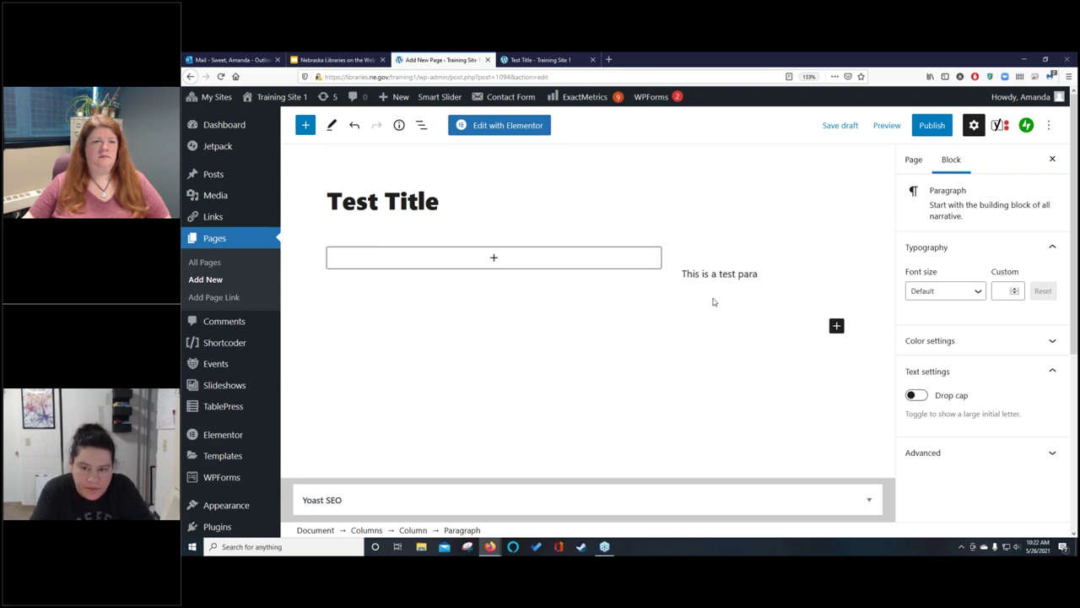
{"action": "type", "text": "graph to make sure this layout is wo"}
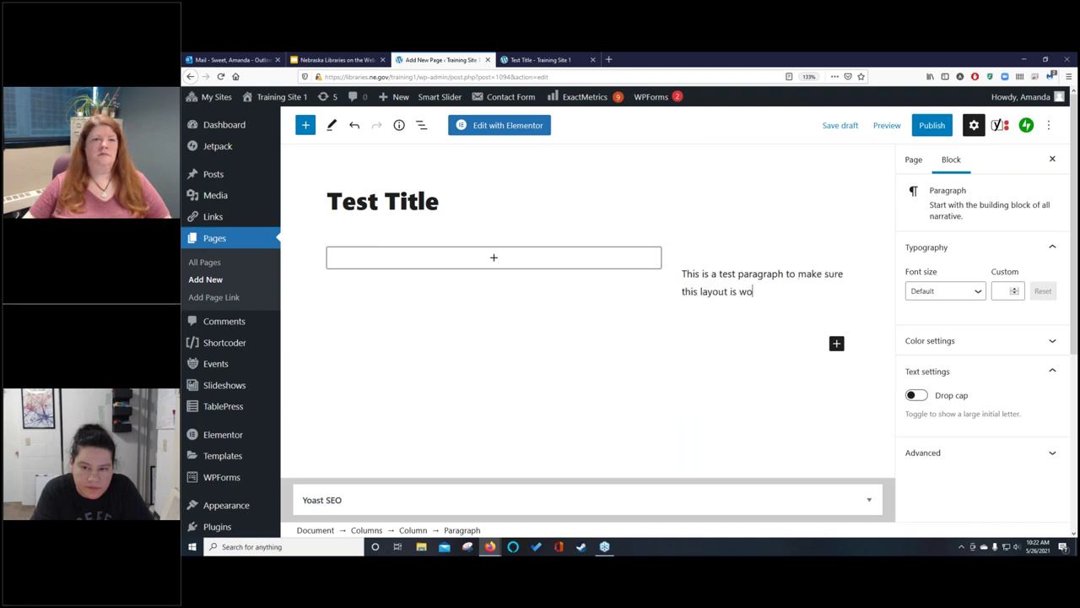
{"action": "type", "text": "rking!"}
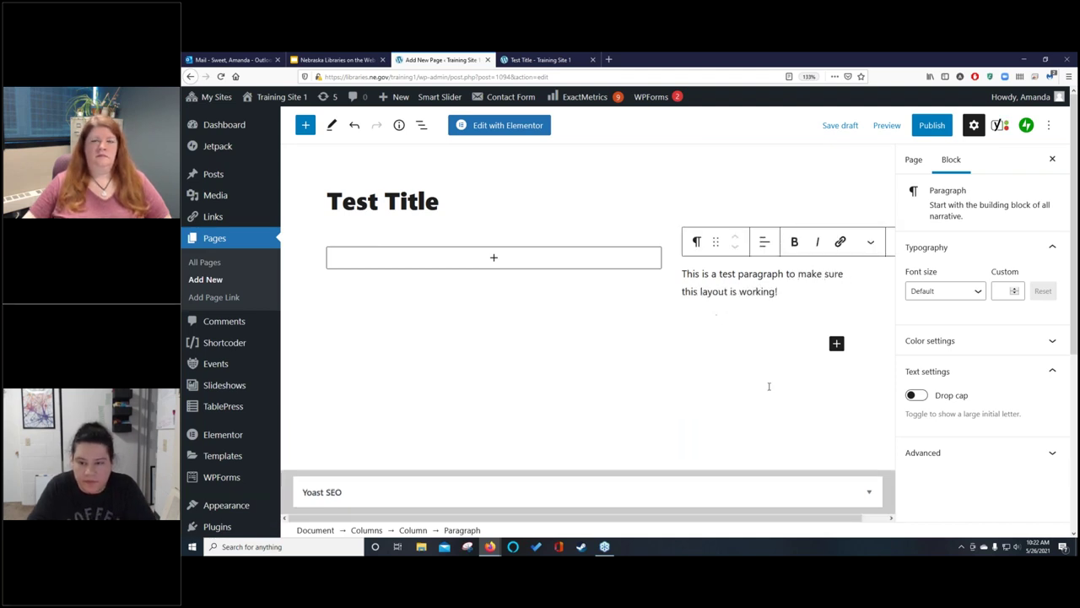
Insert a PDF Embedder block in the wider column and load WordPress-Workshop-Flyer.pdf from the media library.
{"action": "left_click", "coordinate": [491, 260]}
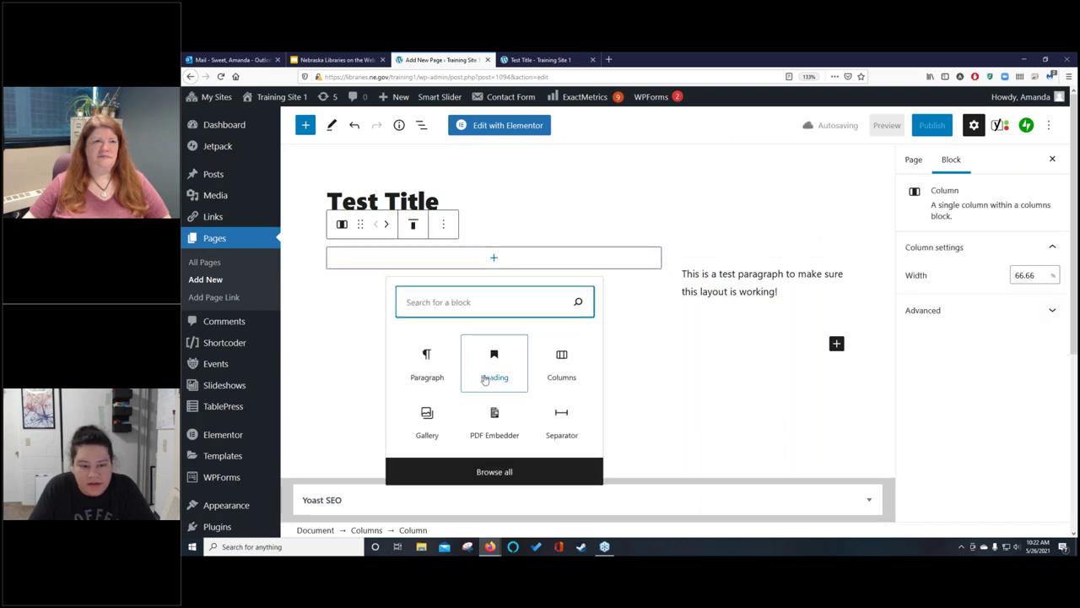
{"action": "left_click", "coordinate": [496, 430]}
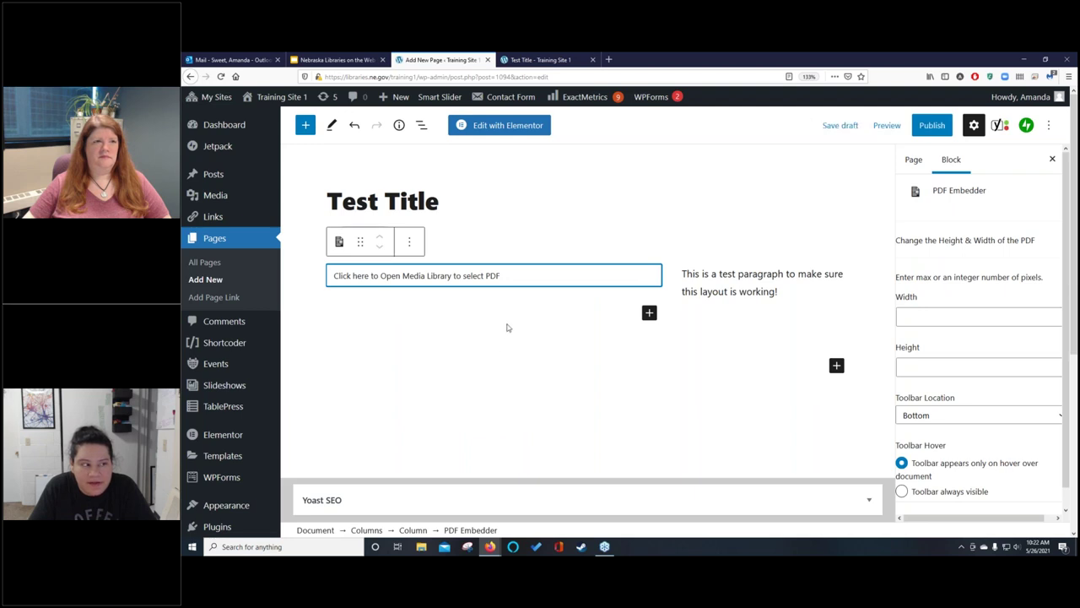
{"action": "left_click", "coordinate": [384, 277]}
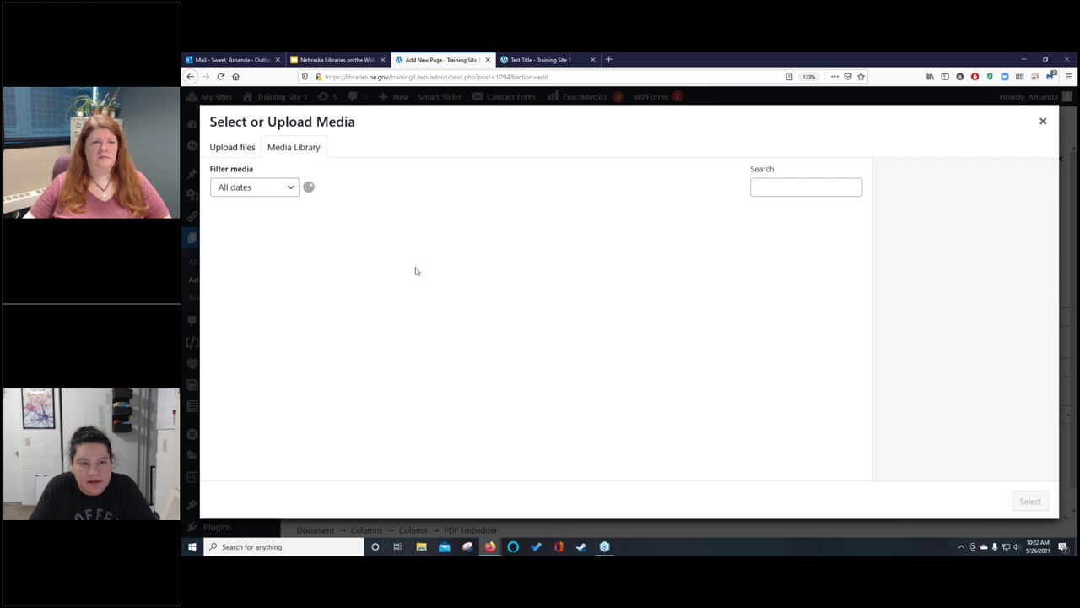
{"action": "left_click", "coordinate": [443, 333]}
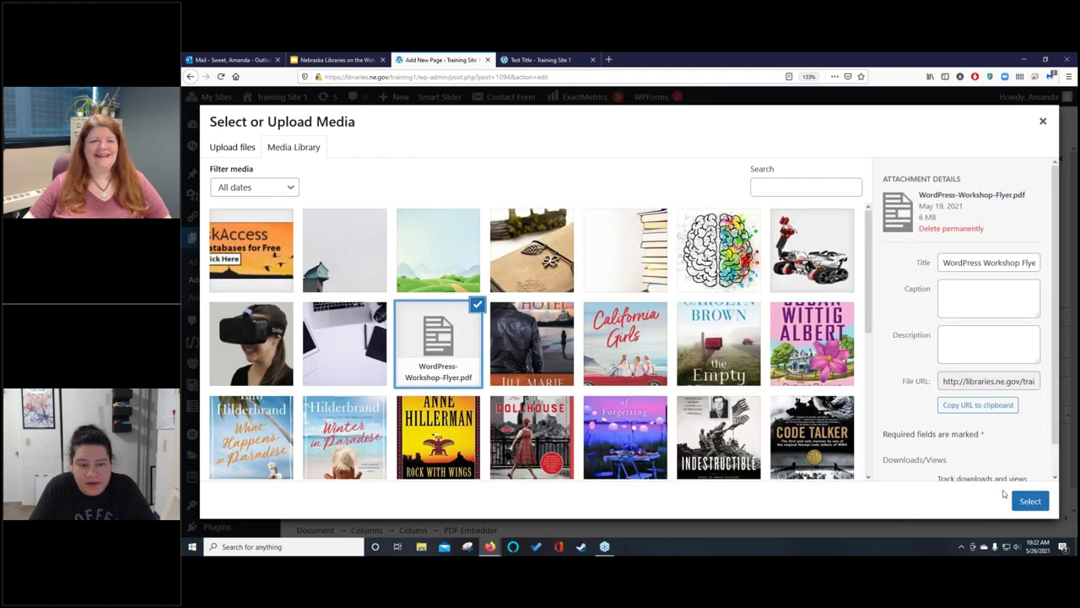
{"action": "left_click", "coordinate": [1031, 503]}
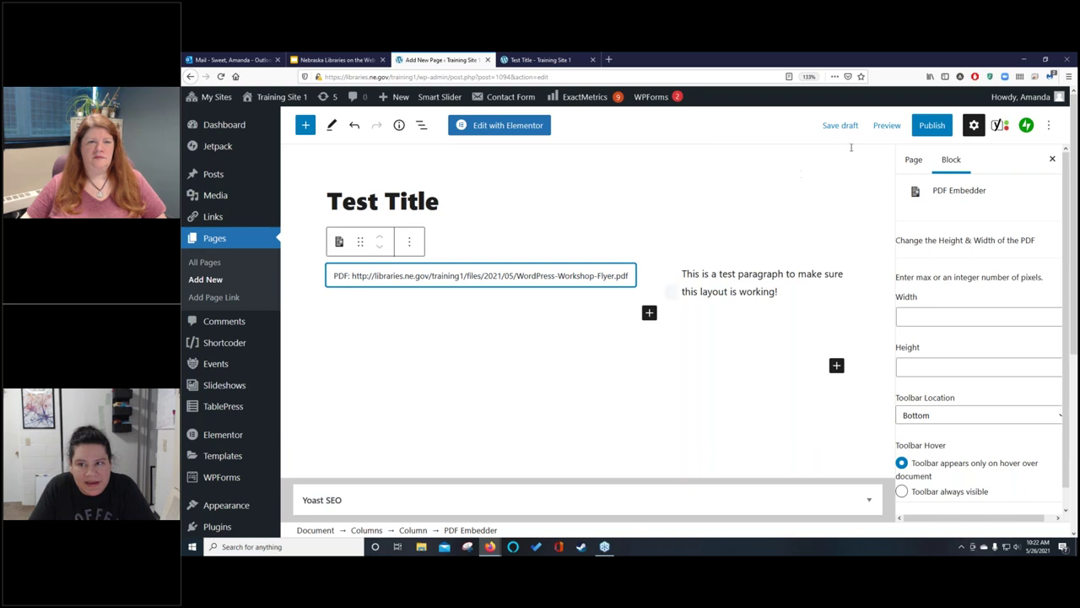
Preview the page in a new browser tab, examine the two-column layout with the flyer, and return to the editor.
{"action": "left_click", "coordinate": [888, 127]}
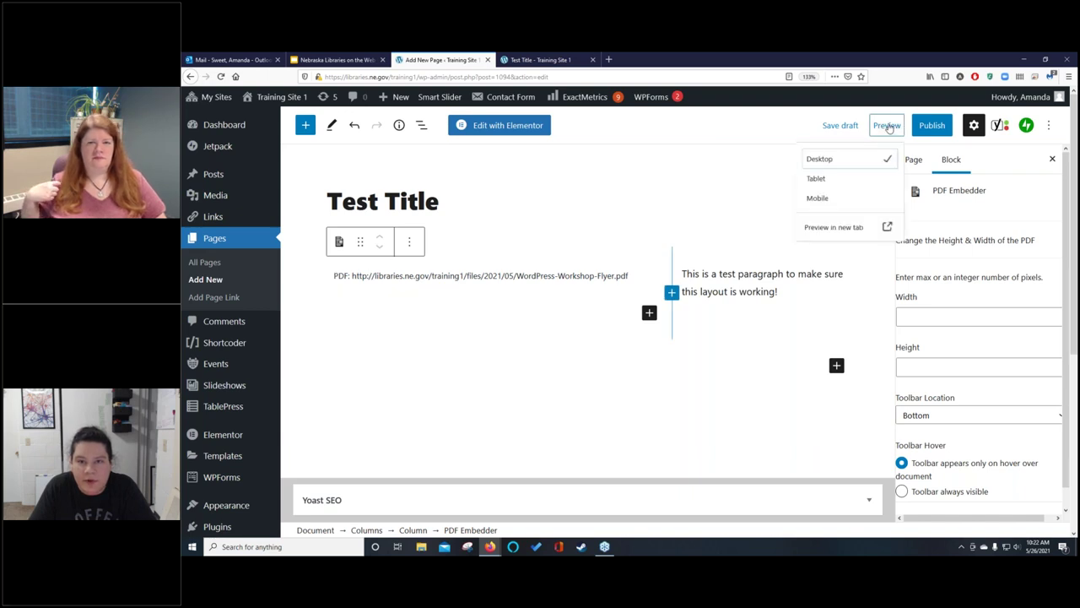
{"action": "left_click", "coordinate": [829, 241]}
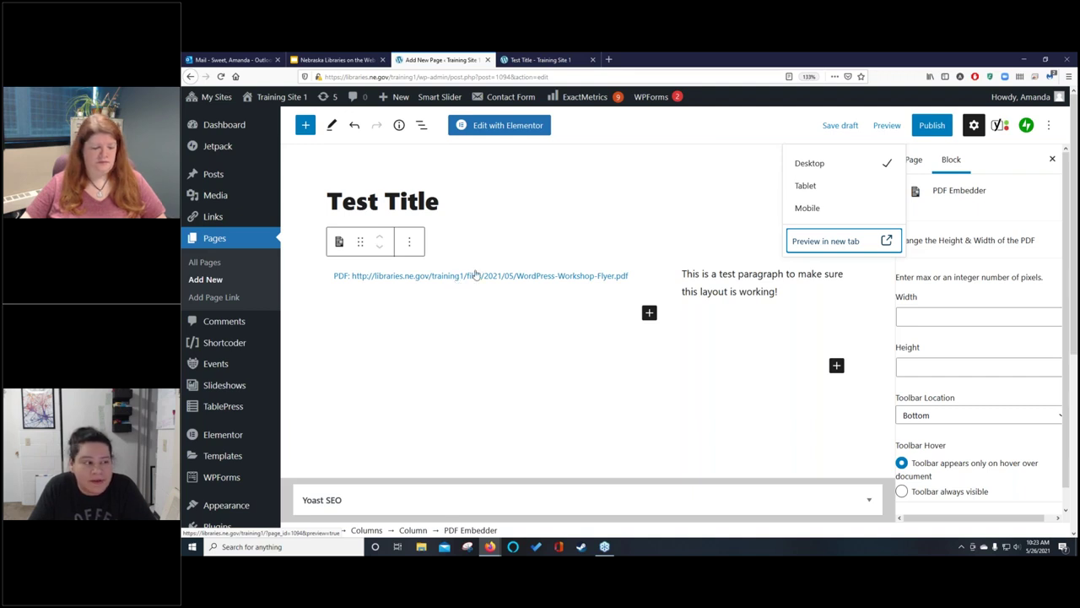
{"action": "left_click", "coordinate": [555, 60]}
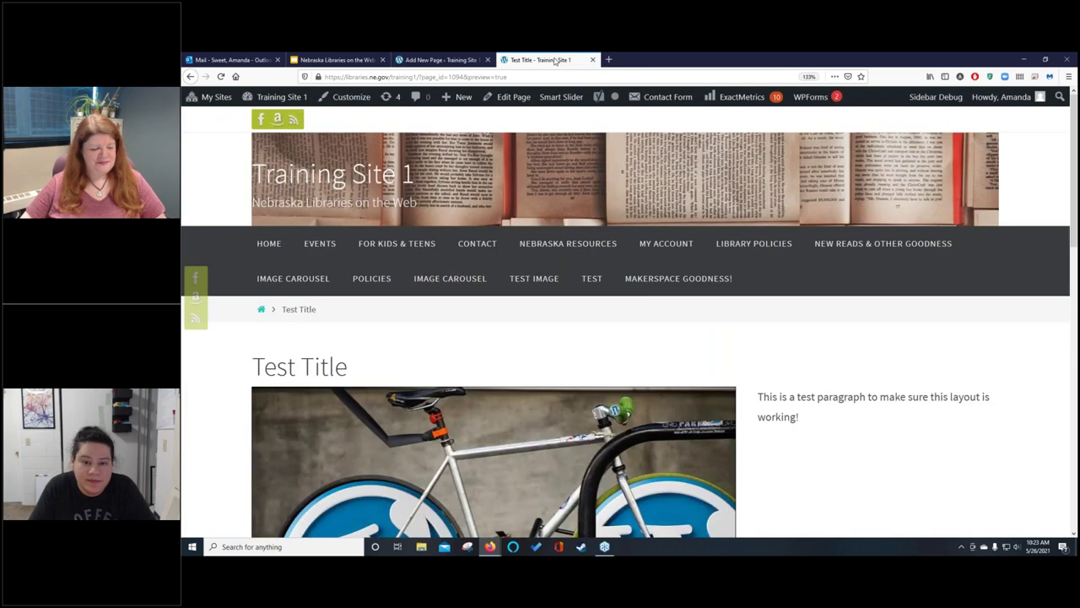
{"action": "scroll", "coordinate": [697, 312], "scroll_direction": "down", "scroll_amount": 3}
{"action": "scroll", "coordinate": [696, 313], "scroll_direction": "down", "scroll_amount": 2}
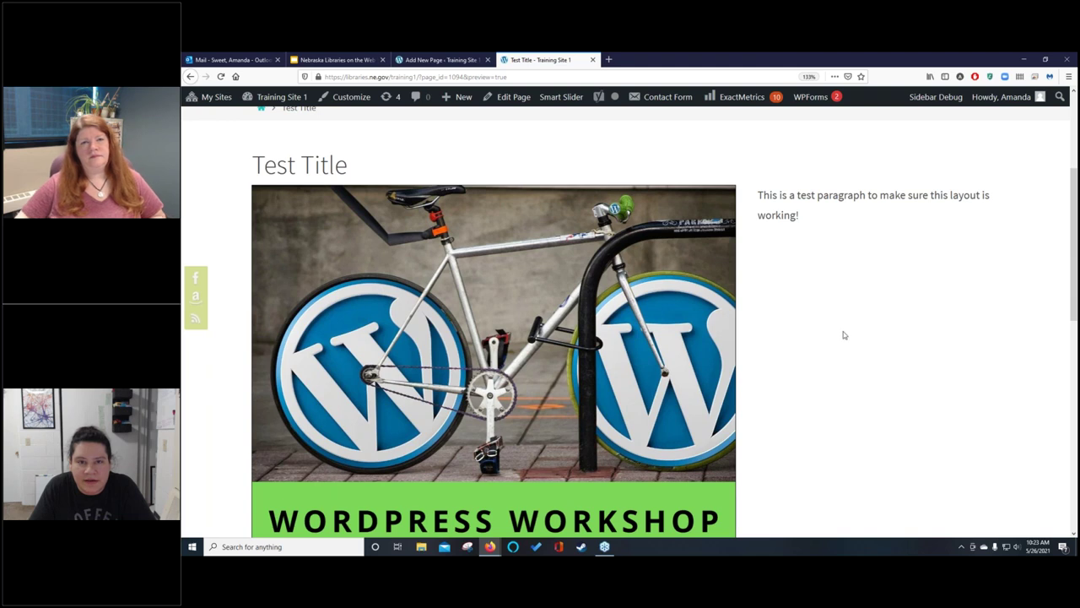
{"action": "left_click", "coordinate": [419, 61]}
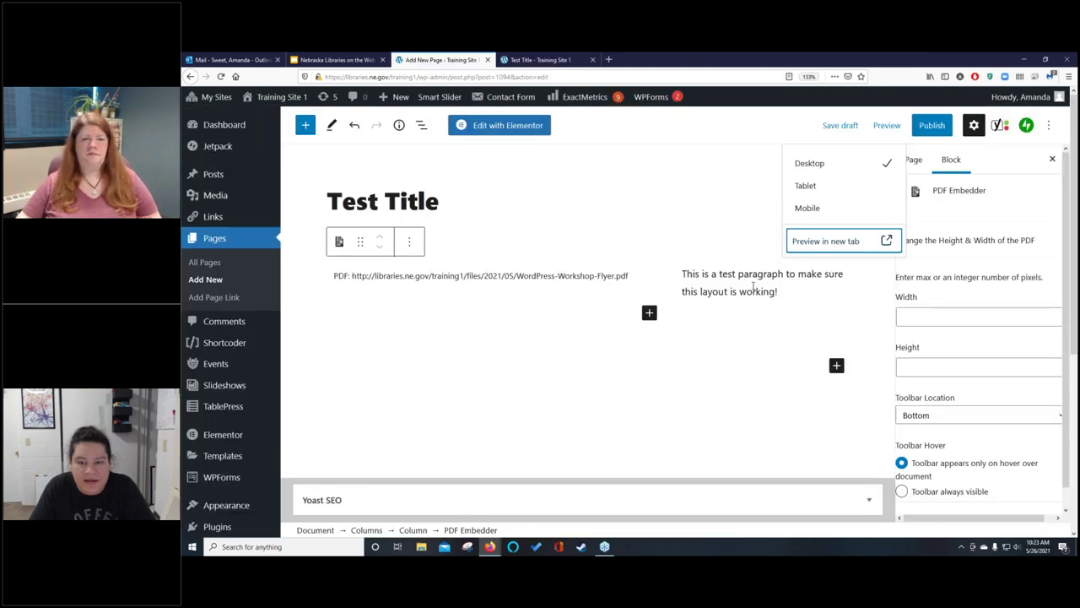
Add an H2 heading "Book Group of the Month" to the page and move it above the columns.
{"action": "left_click", "coordinate": [735, 330]}
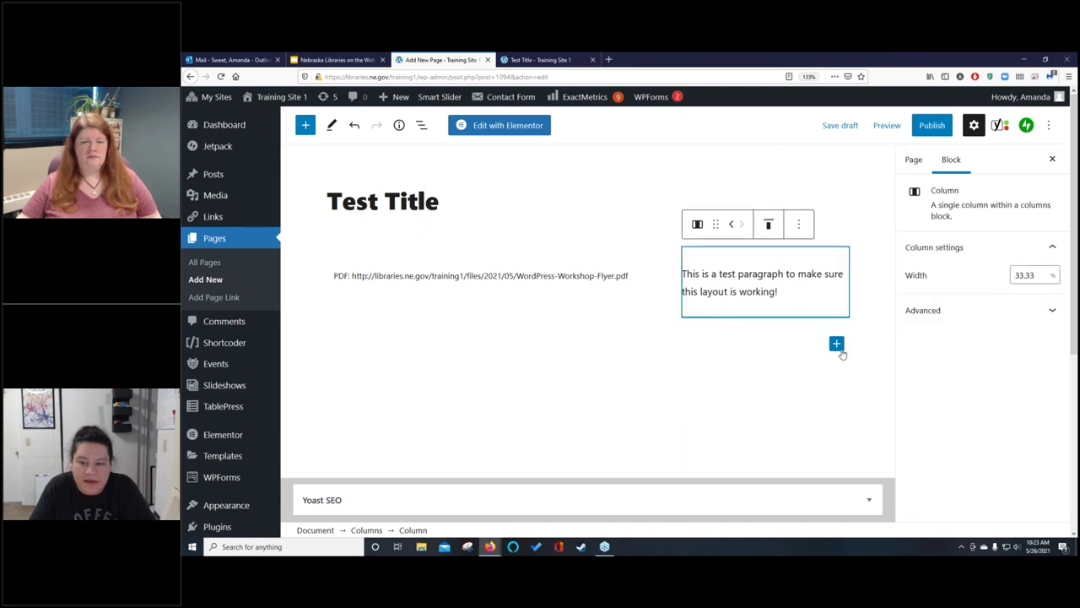
{"action": "left_click", "coordinate": [837, 343]}
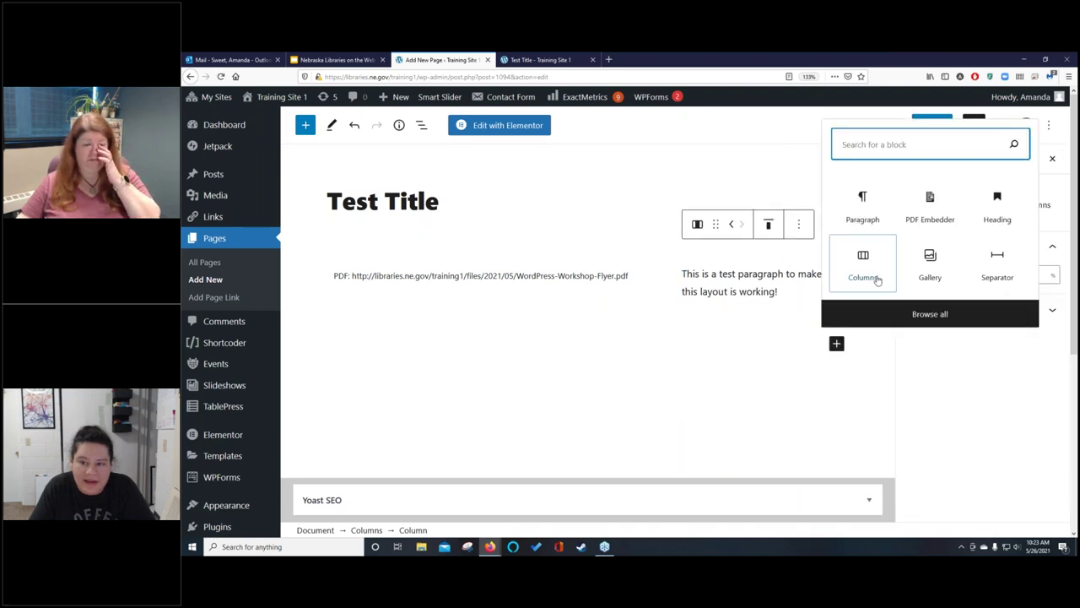
{"action": "left_click", "coordinate": [995, 211]}
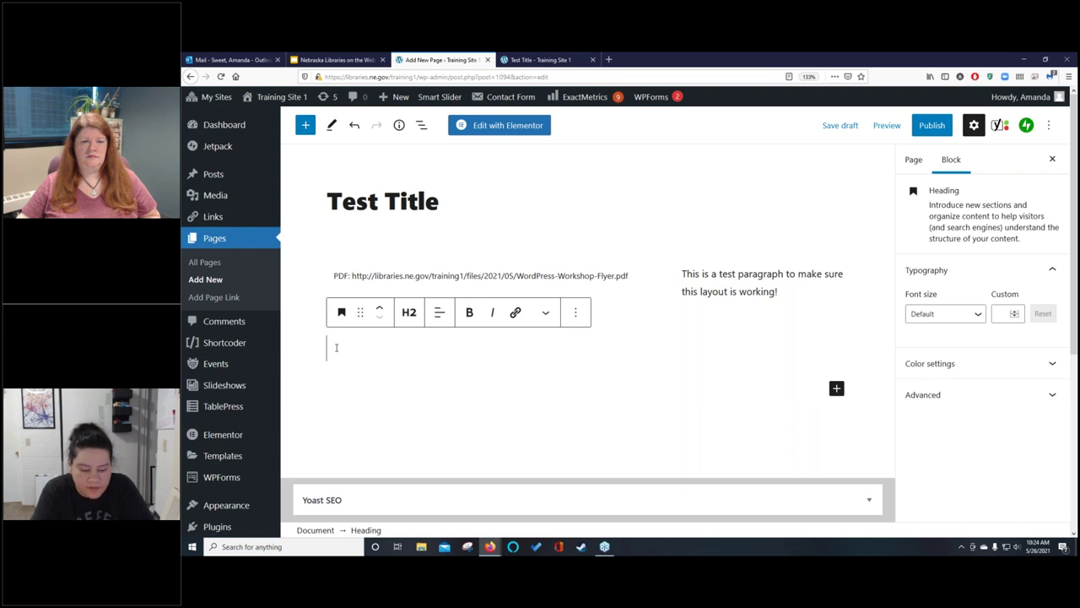
{"action": "type", "text": "Book Gro"}
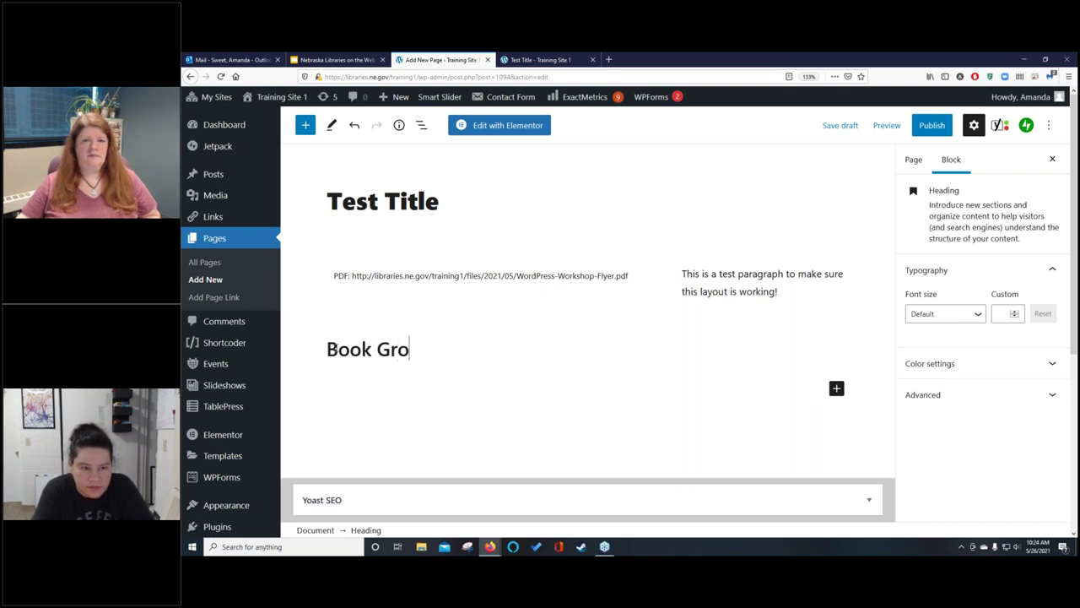
{"action": "type", "text": "up of the Month"}
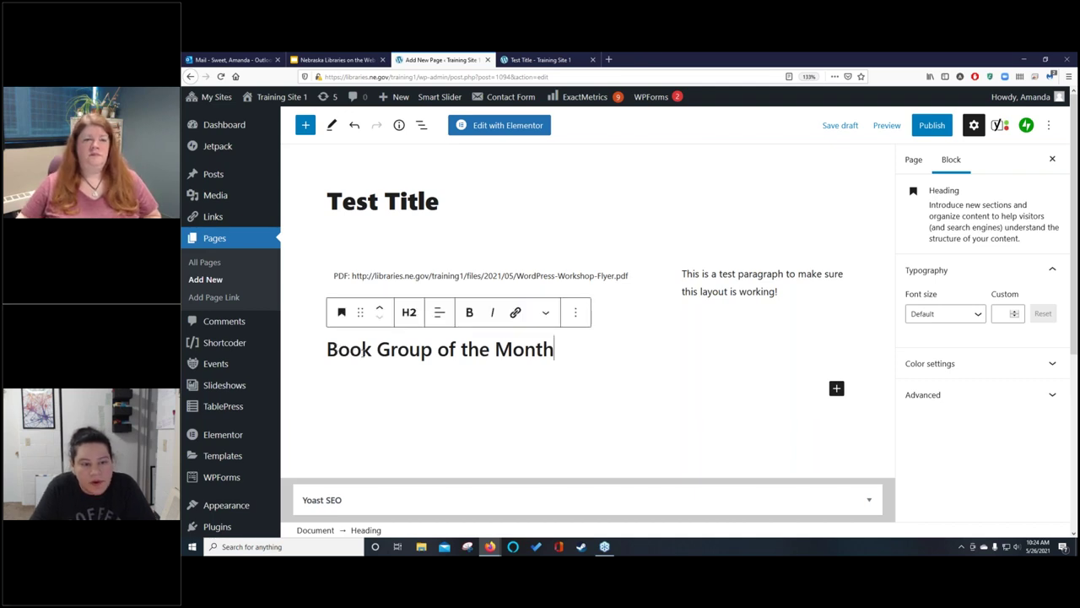
{"action": "left_click", "coordinate": [379, 310]}
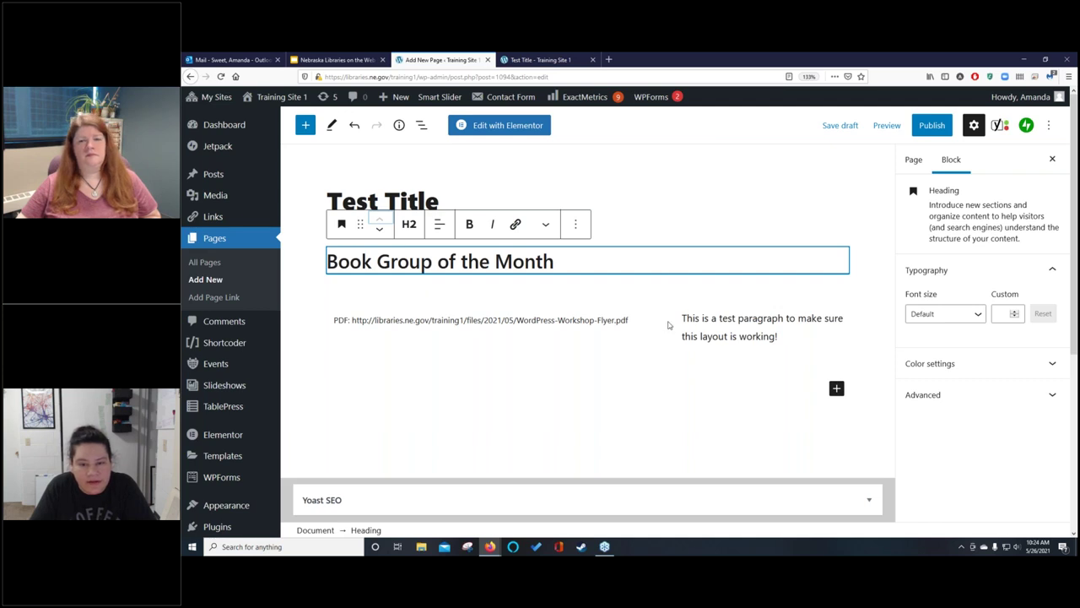
Insert an empty block before the test paragraph in the narrower column.
{"action": "left_click", "coordinate": [711, 321]}
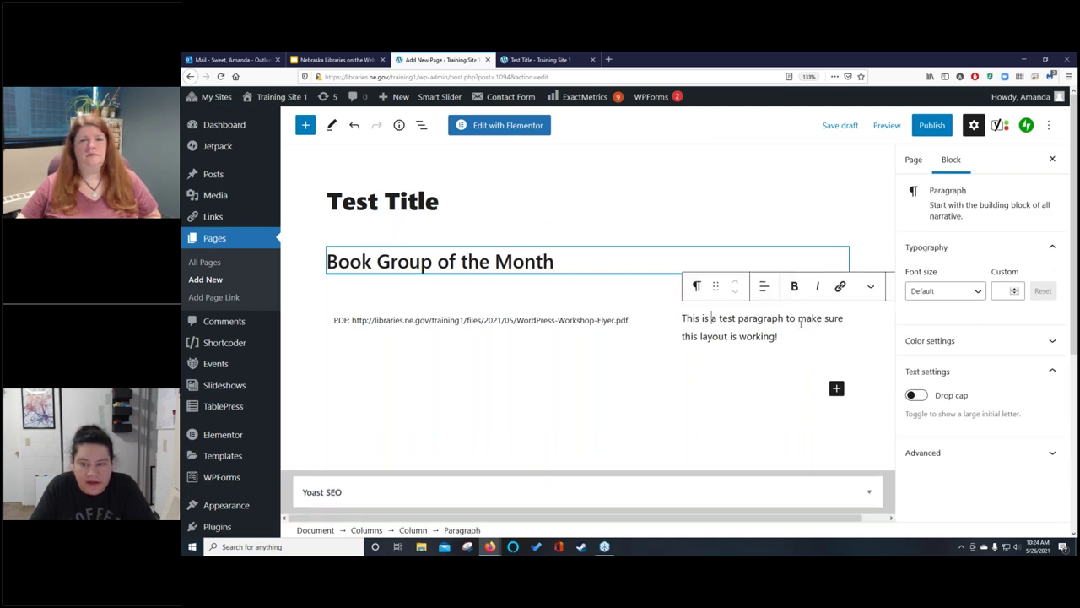
{"action": "left_click_drag", "start_coordinate": [648, 520], "coordinate": [694, 524]}
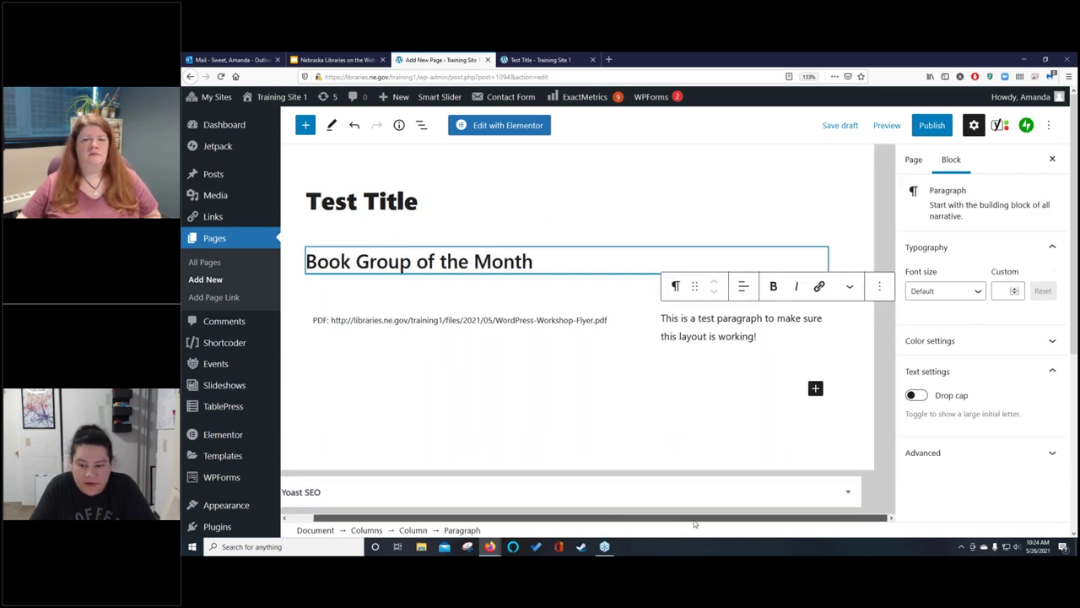
{"action": "left_click", "coordinate": [880, 288]}
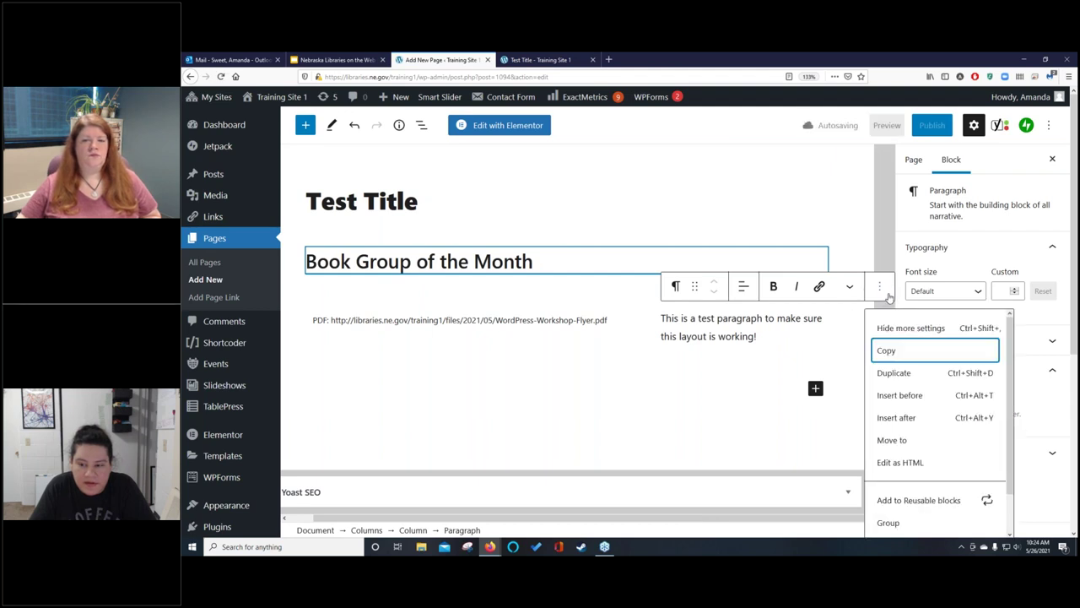
{"action": "left_click", "coordinate": [900, 394]}
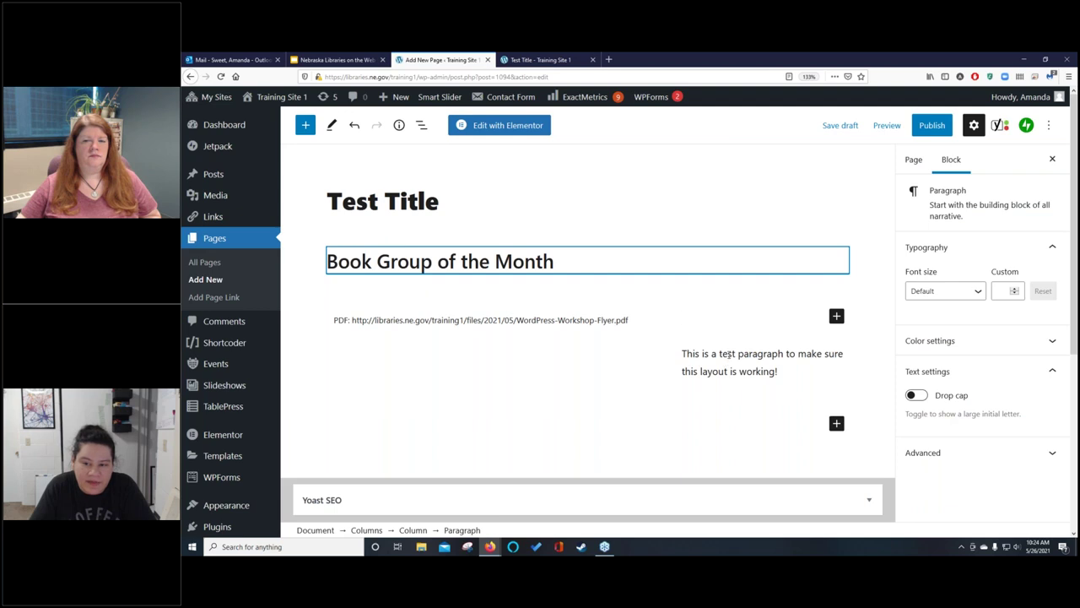
Insert an empty block after the test paragraph in the narrower column.
{"action": "left_click", "coordinate": [722, 353]}
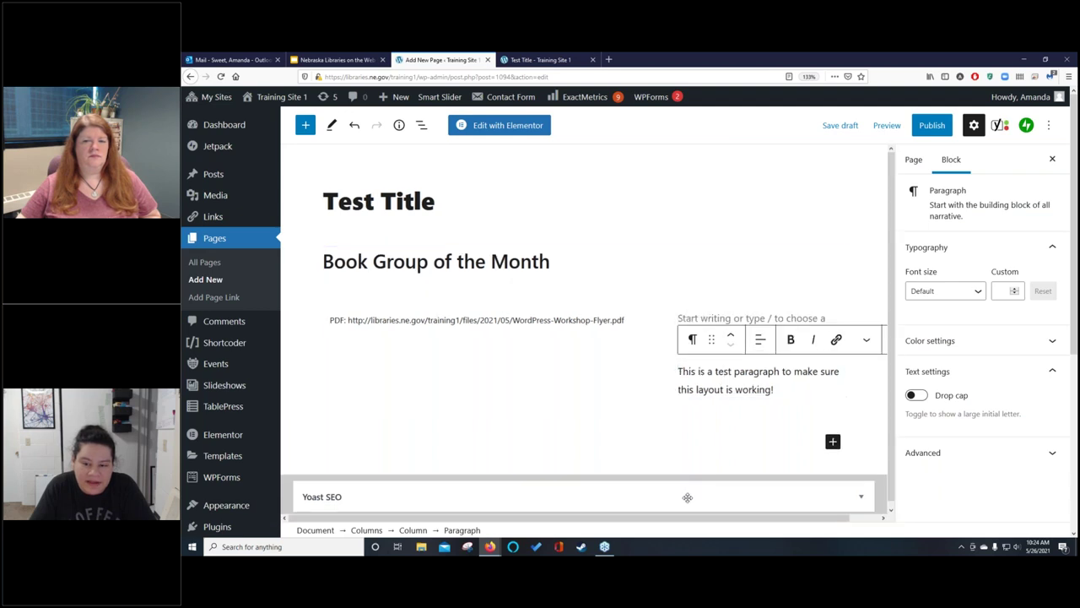
{"action": "scroll", "coordinate": [709, 375], "scroll_direction": "right", "scroll_amount": 1}
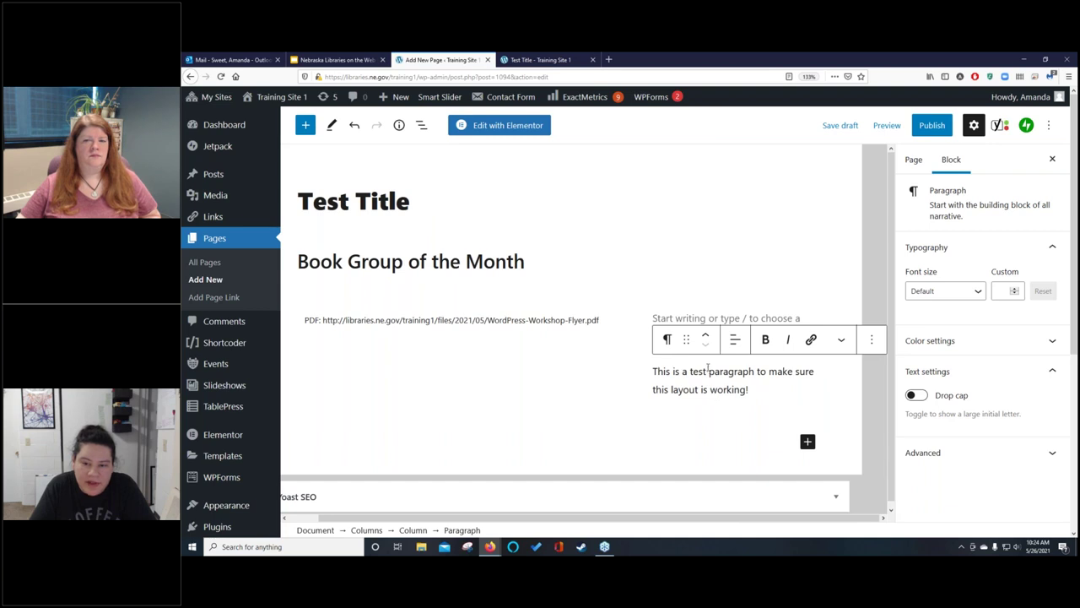
{"action": "left_click", "coordinate": [874, 341]}
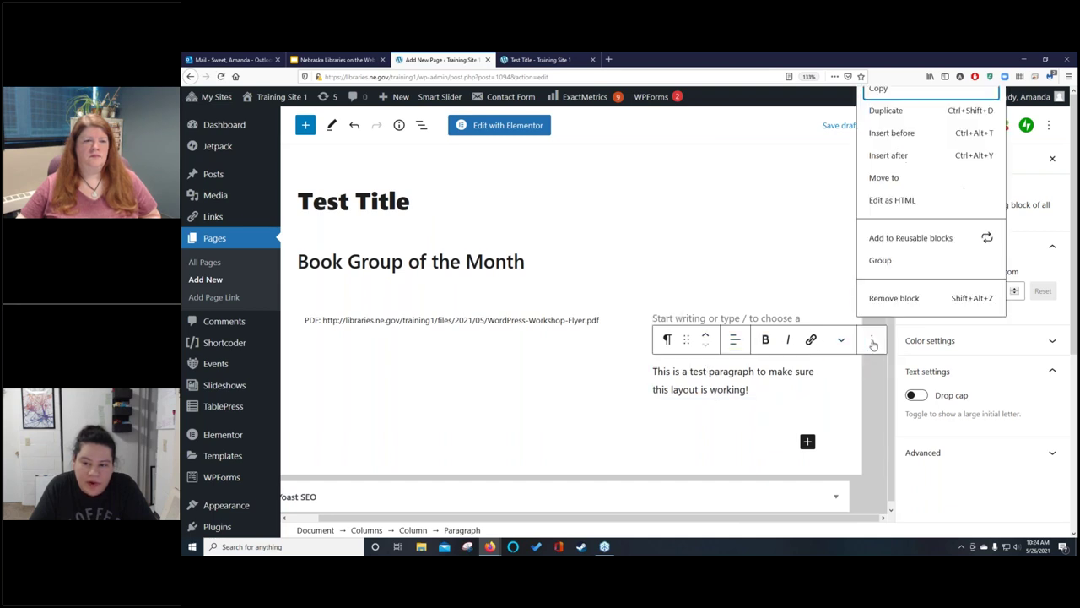
{"action": "left_click", "coordinate": [887, 155]}
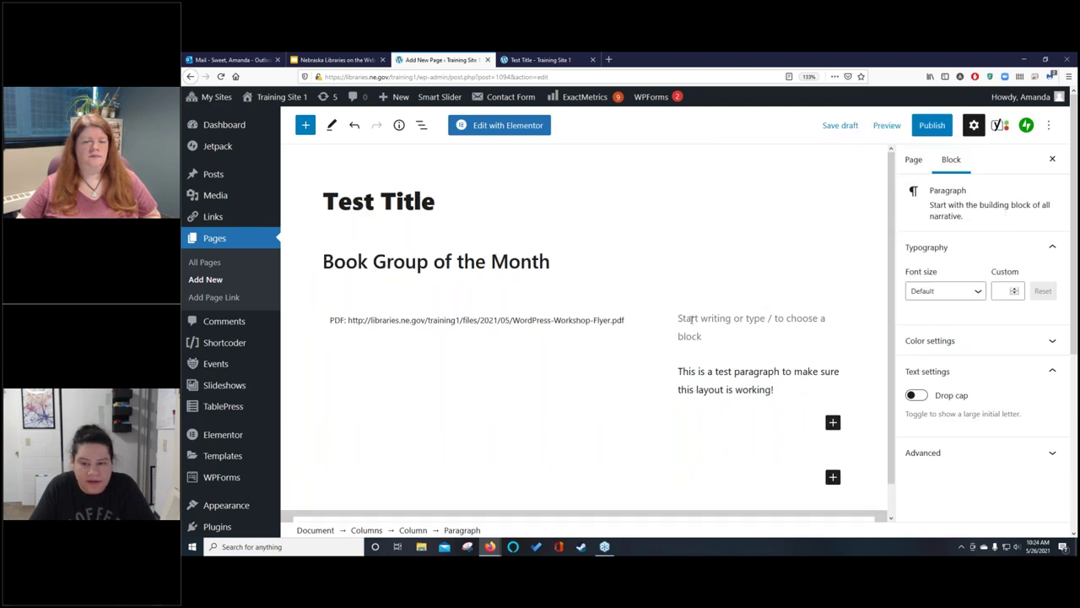
{"action": "key", "text": "Down"}
{"action": "key", "text": "Down"}
{"action": "key", "text": "Down"}
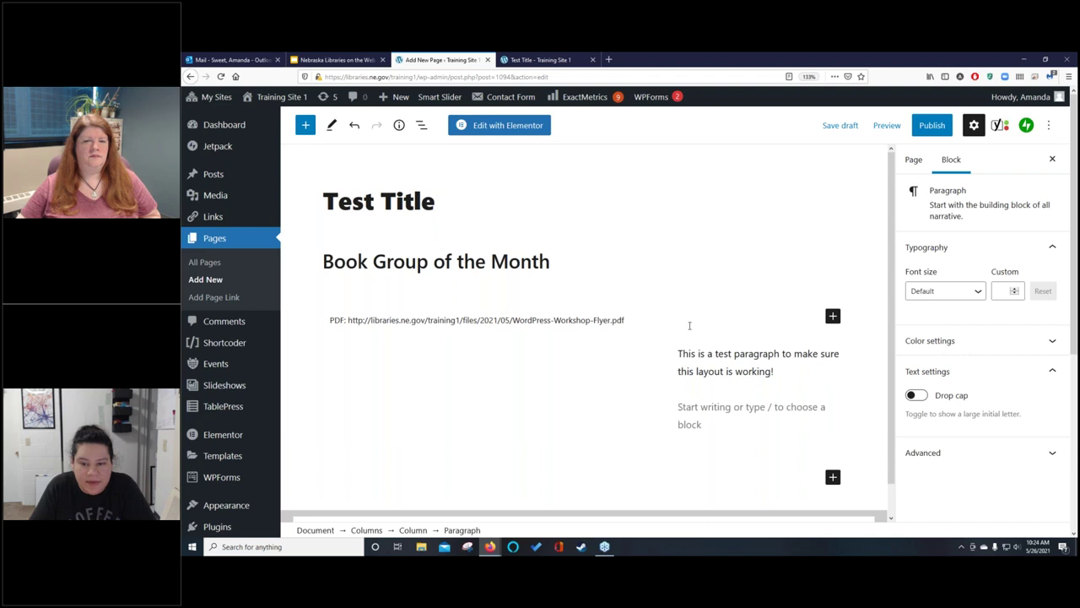
Add the heading "Book Group of the Month" above the test paragraph in the narrower column.
{"action": "left_click", "coordinate": [833, 316]}
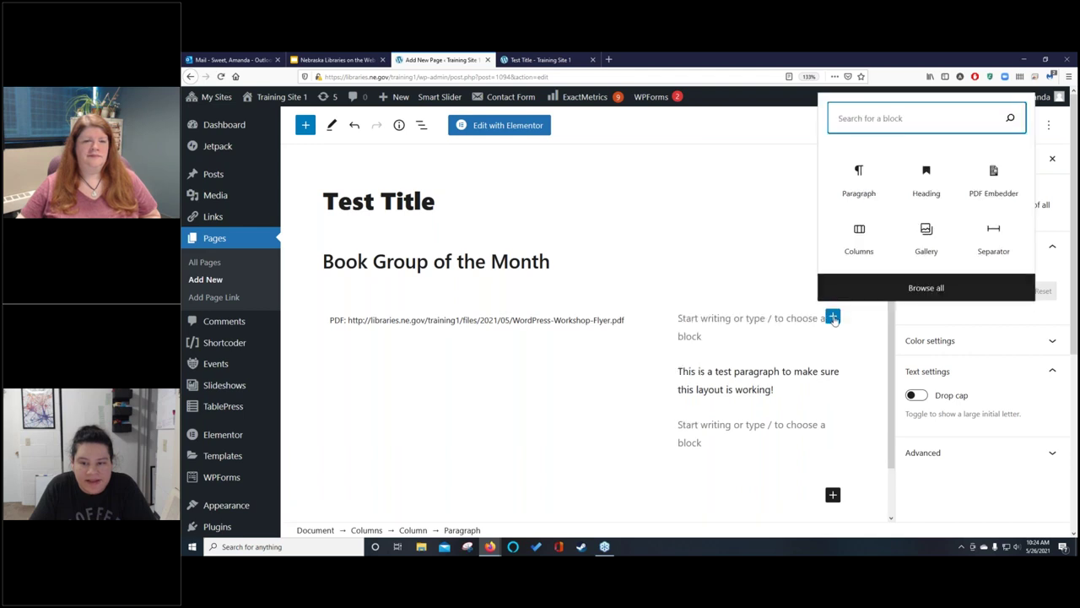
{"action": "left_click", "coordinate": [928, 190]}
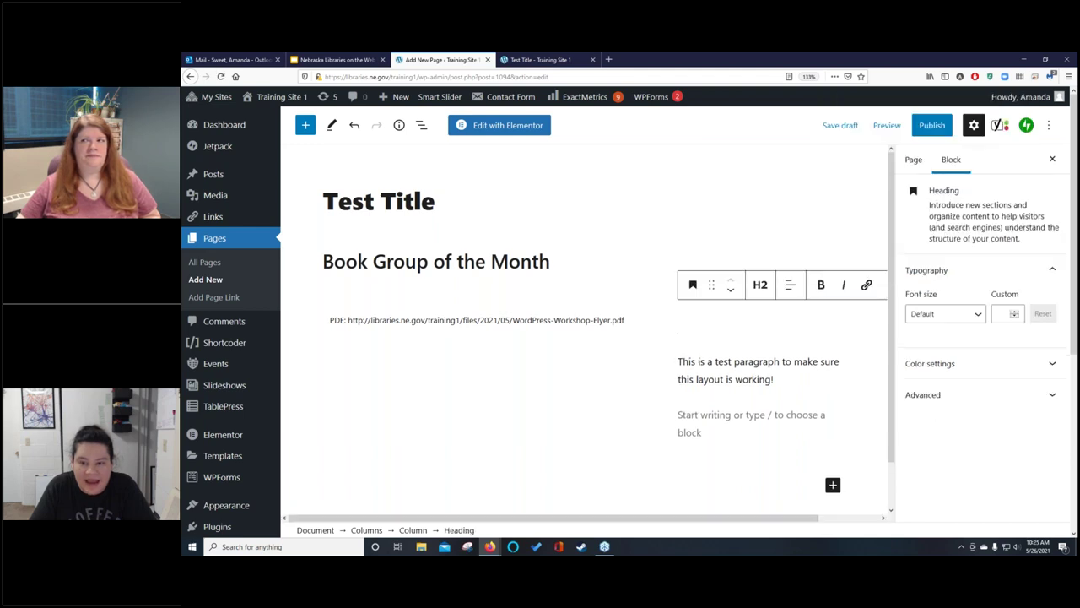
{"action": "type", "text": "Book "}
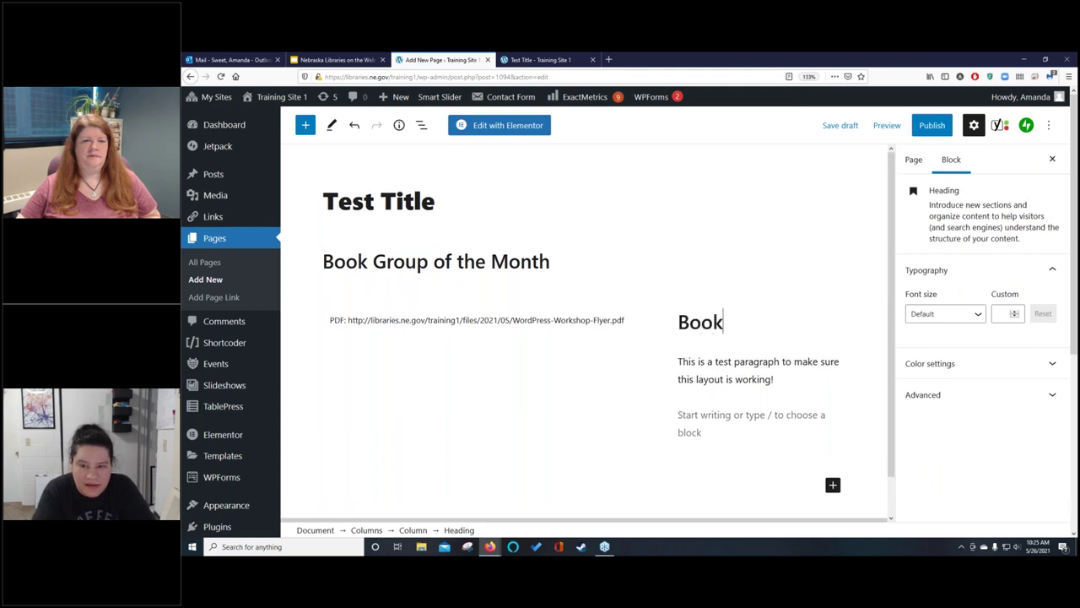
{"action": "type", "text": "Group o"}
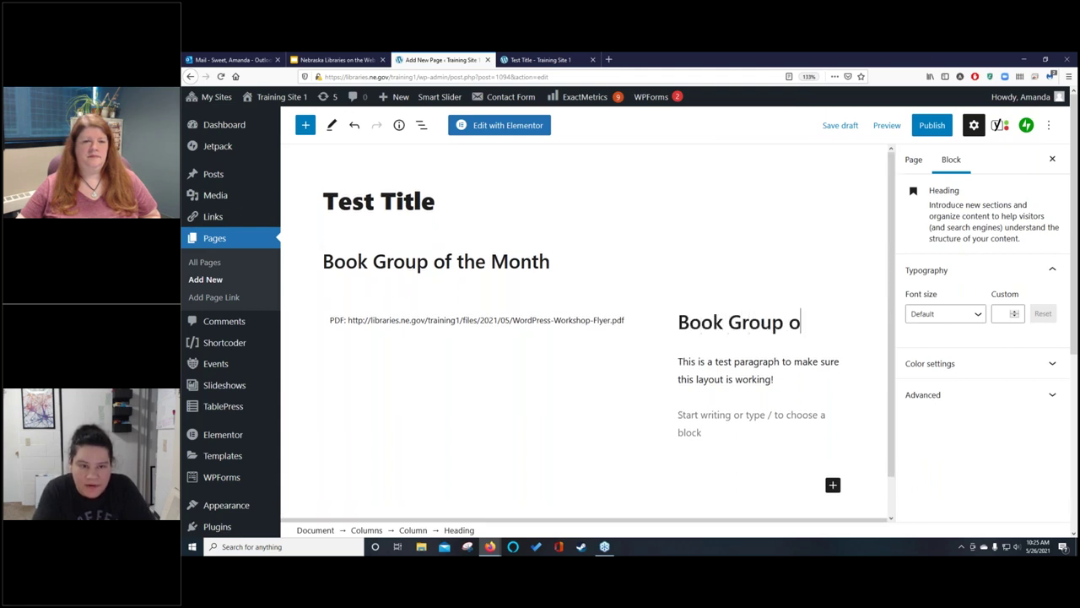
{"action": "type", "text": "f the Month"}
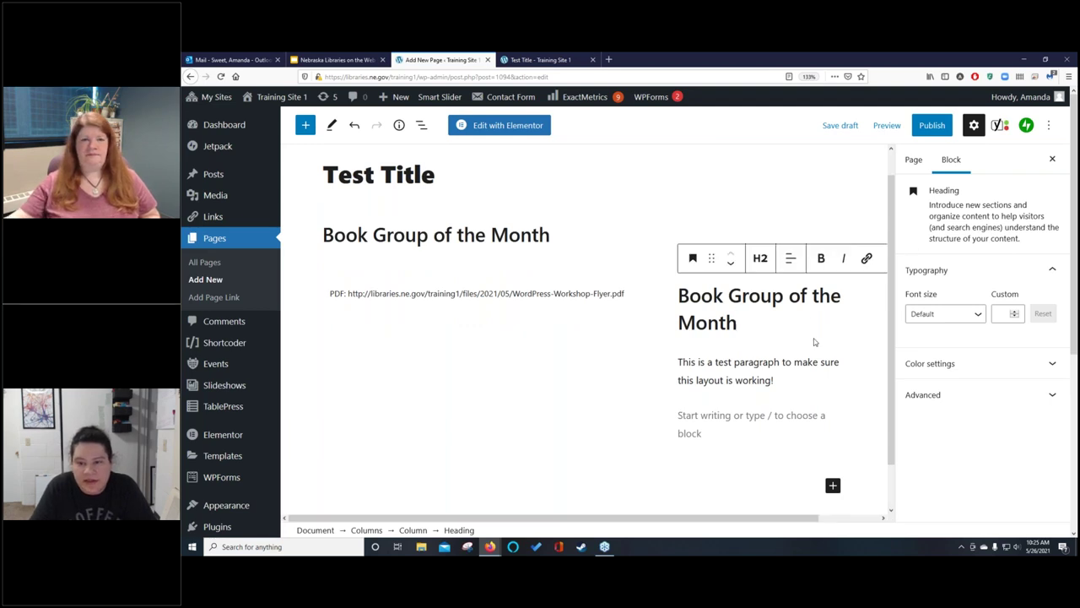
Set the narrower column's heading to level H3 and centre its text.
{"action": "left_click", "coordinate": [761, 260]}
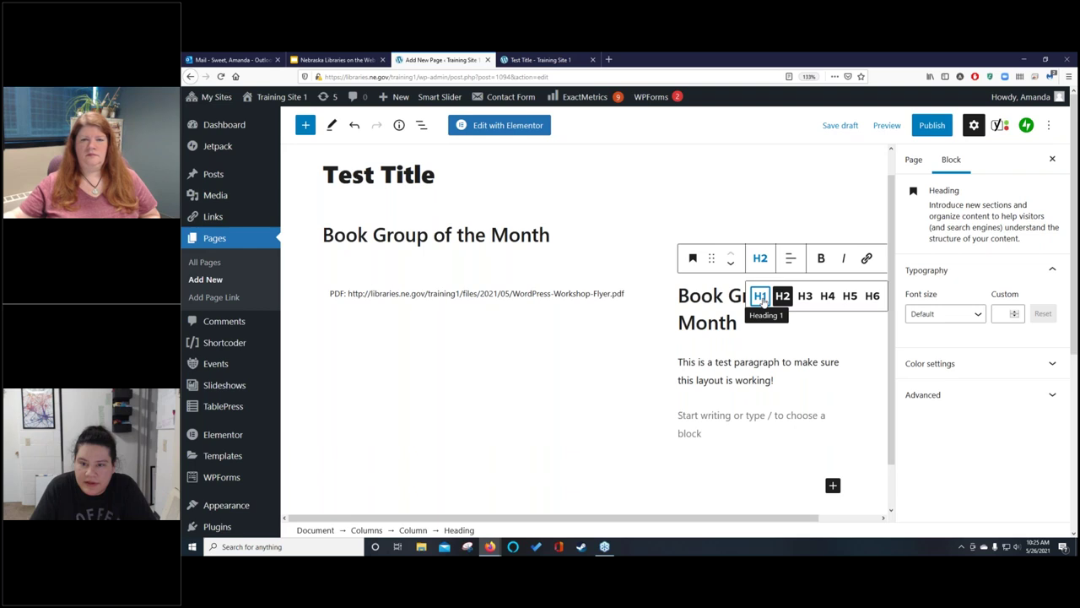
{"action": "left_click", "coordinate": [805, 295]}
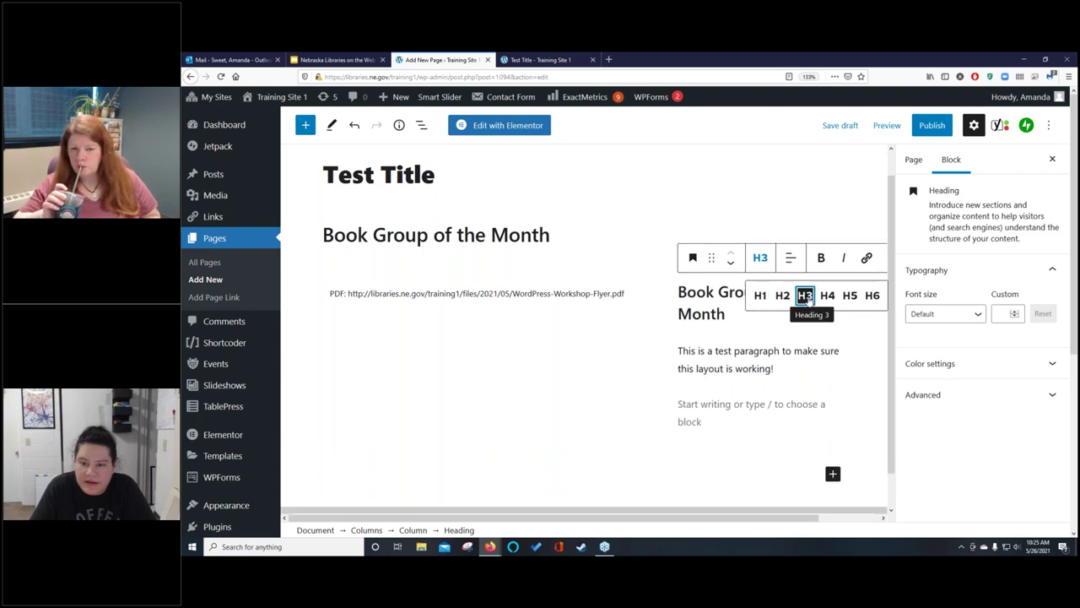
{"action": "left_click", "coordinate": [707, 295]}
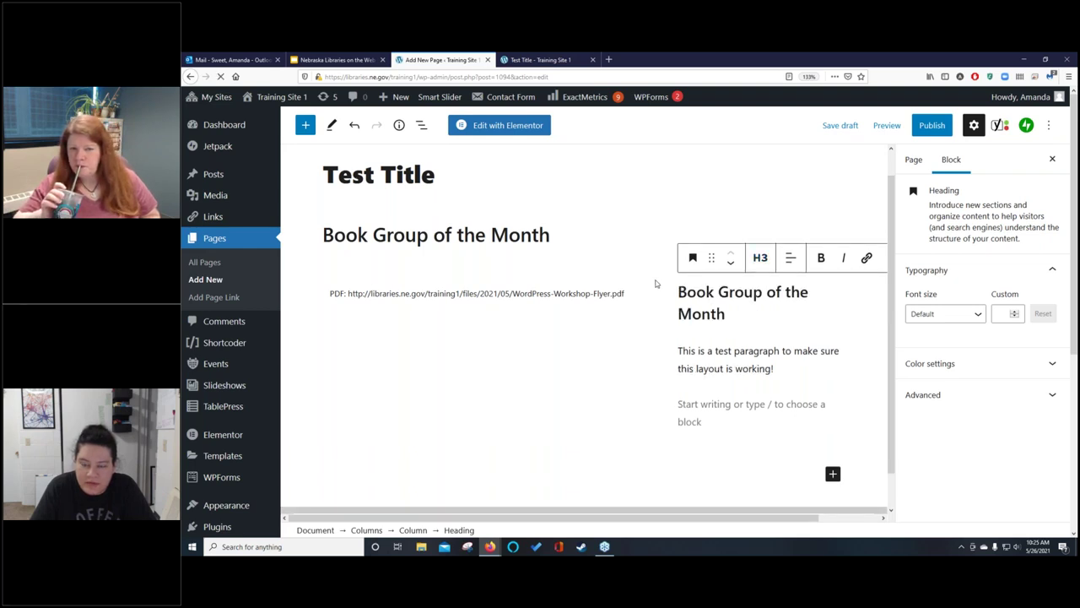
{"action": "left_click", "coordinate": [791, 257]}
{"action": "left_click", "coordinate": [819, 324]}
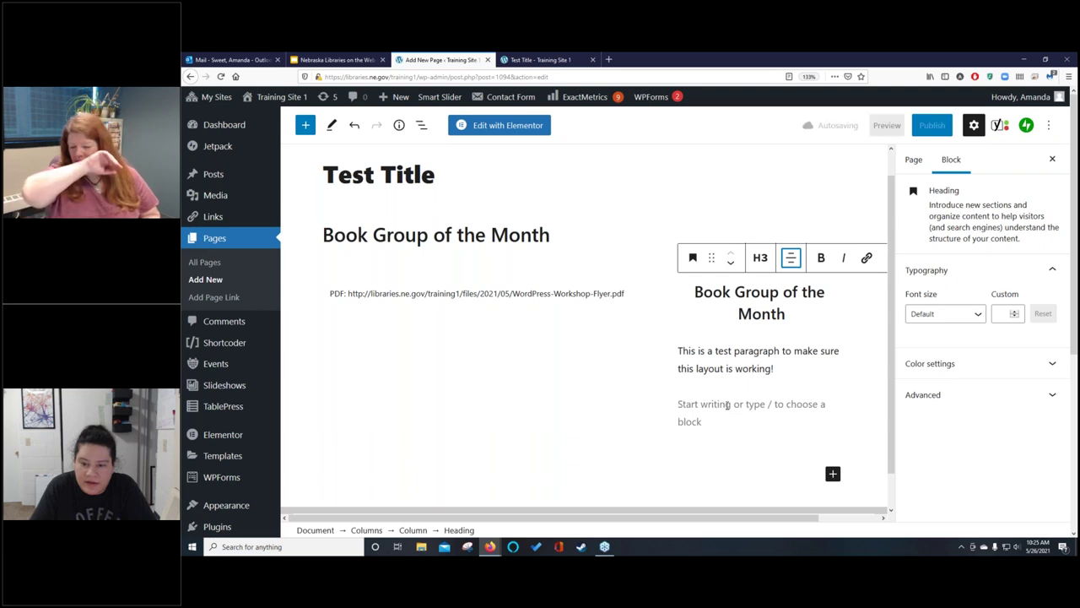
Preview the page in a new browser tab, examine the column heading beside the flyer, and return to the editor.
{"action": "left_click", "coordinate": [727, 405]}
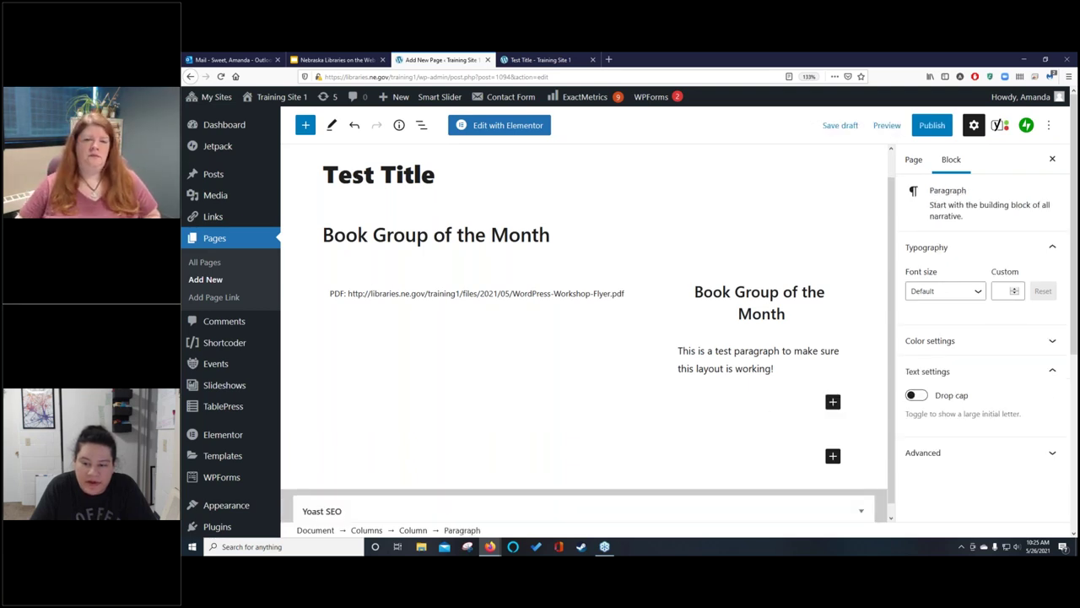
{"action": "left_click", "coordinate": [731, 352]}
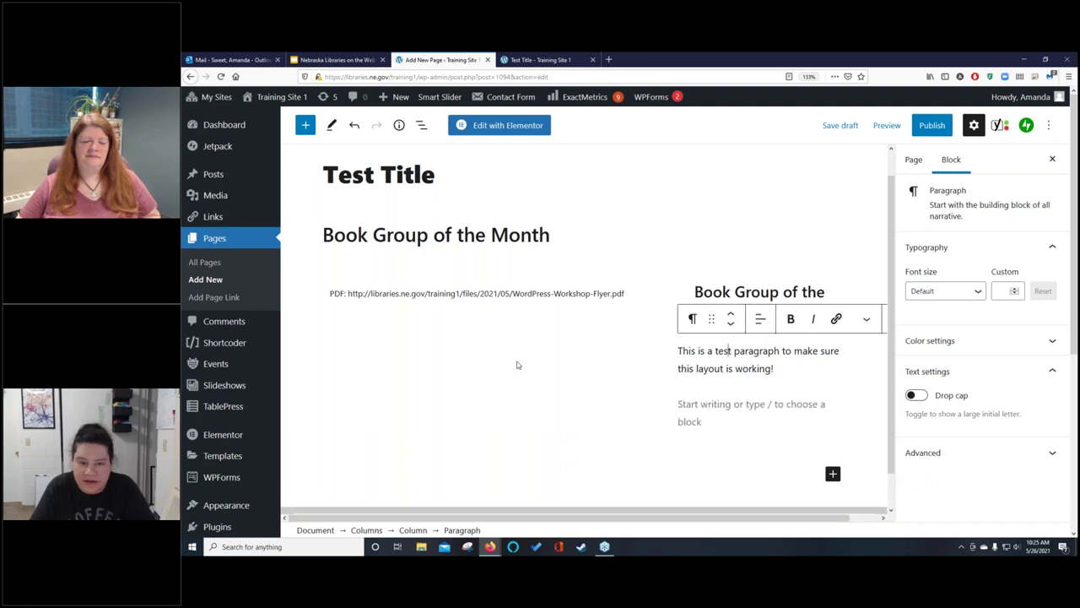
{"action": "scroll", "coordinate": [525, 391], "scroll_direction": "down", "scroll_amount": 1}
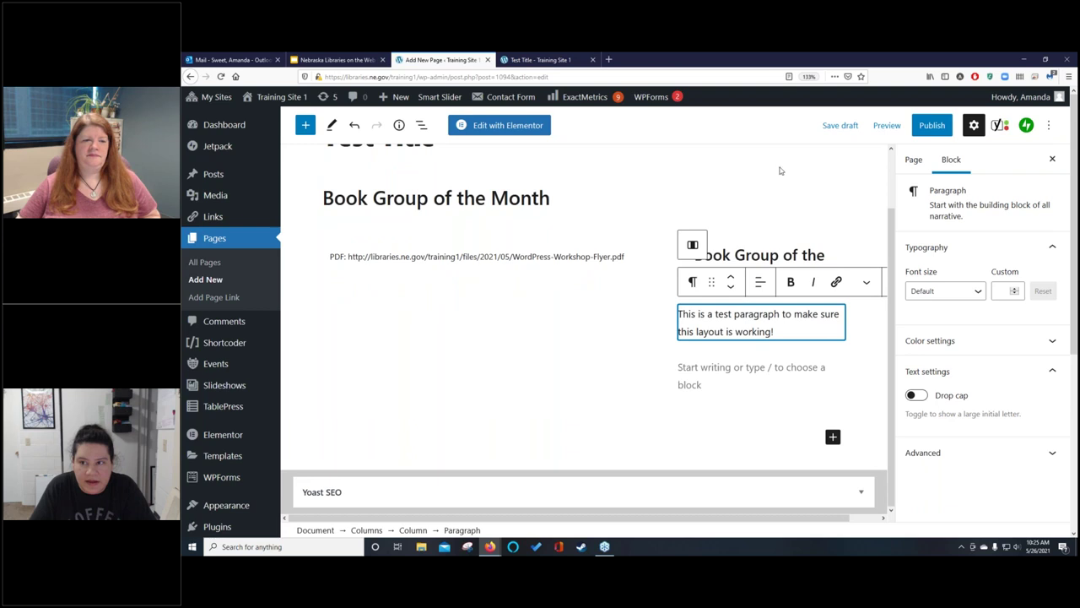
{"action": "left_click", "coordinate": [888, 126]}
{"action": "left_click", "coordinate": [830, 242]}
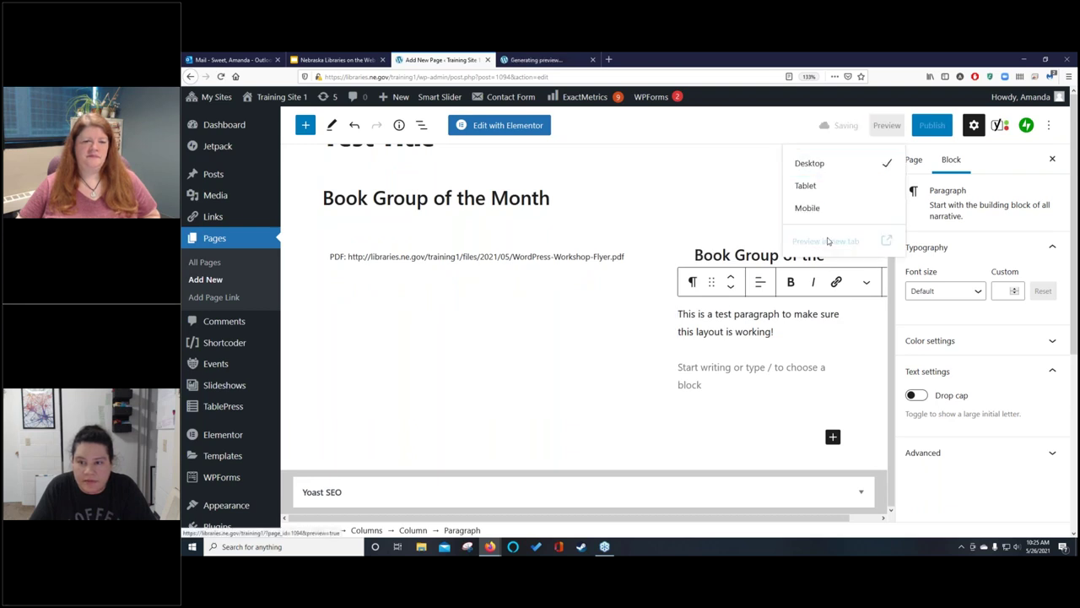
{"action": "left_click", "coordinate": [537, 61]}
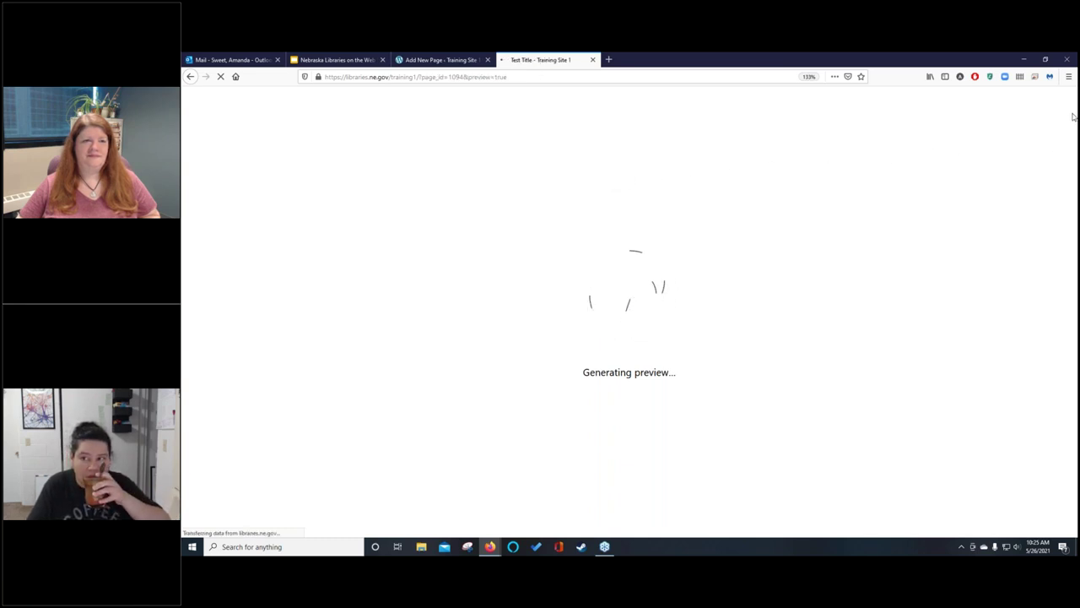
{"action": "scroll", "coordinate": [970, 270], "scroll_direction": "down", "scroll_amount": 5}
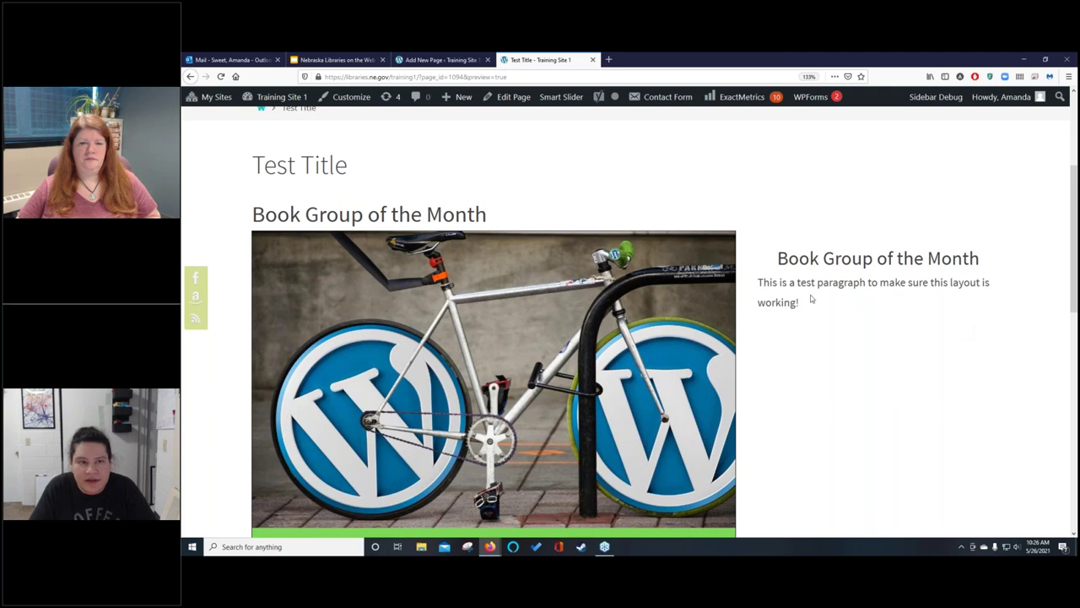
{"action": "left_click", "coordinate": [429, 61]}
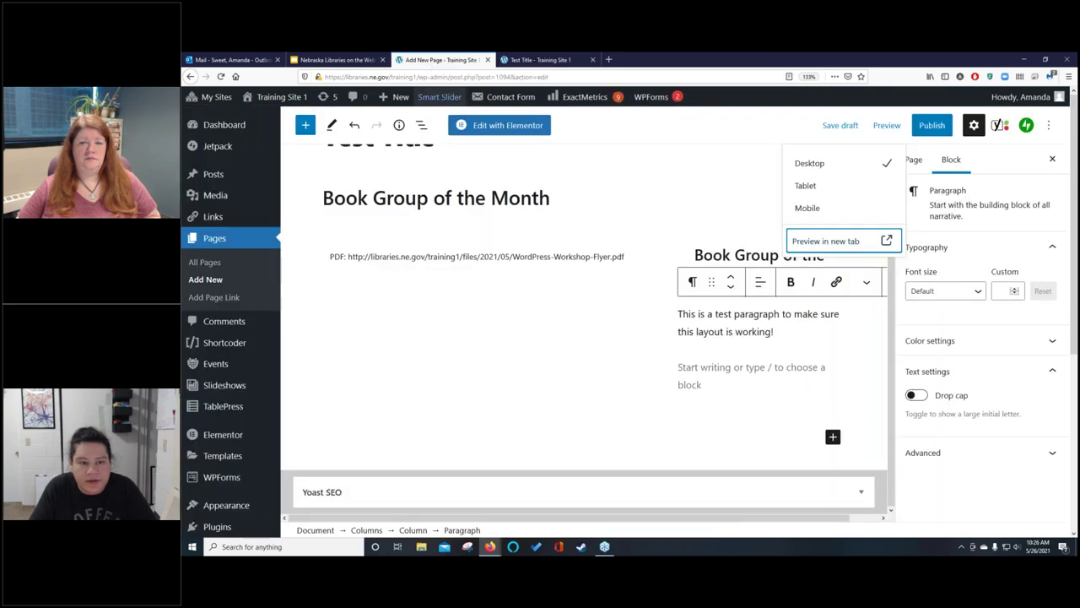
Remove the PDF Embedder block and the wide column that held it.
{"action": "left_click", "coordinate": [588, 253]}
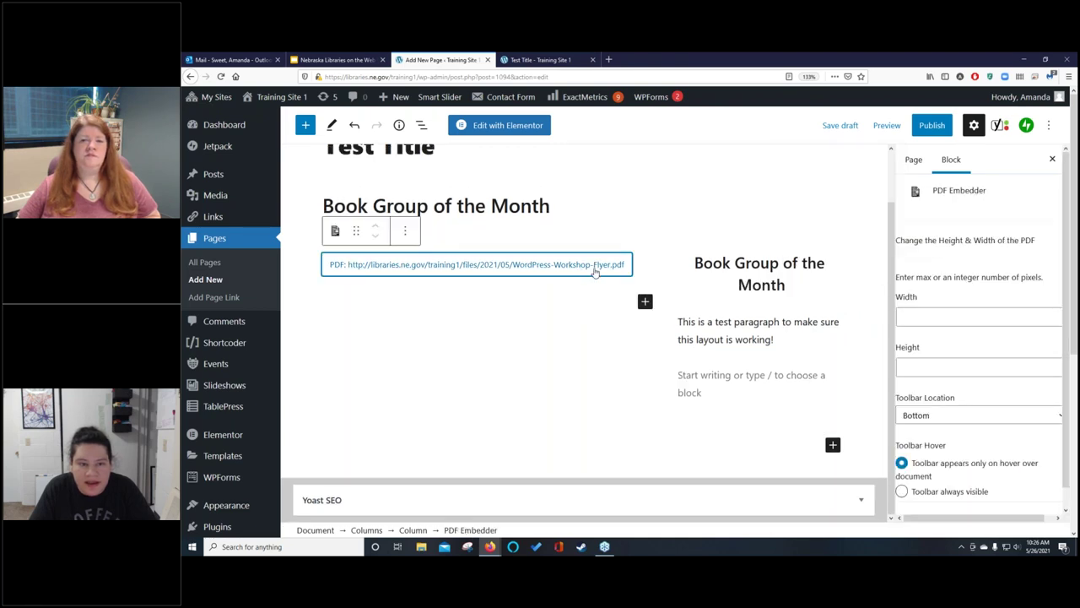
{"action": "left_click", "coordinate": [403, 230]}
{"action": "left_click", "coordinate": [452, 504]}
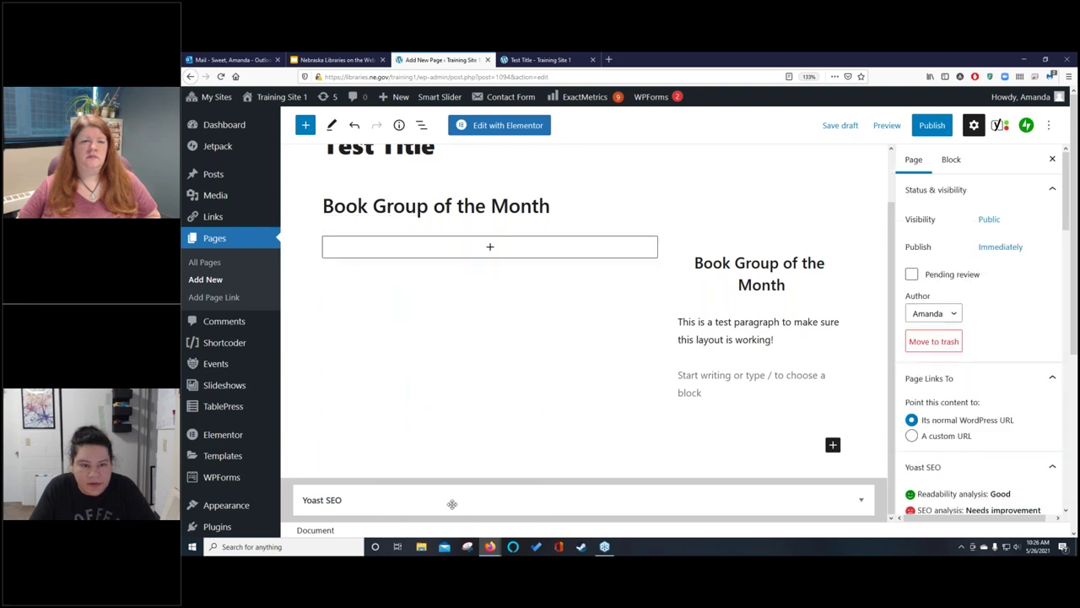
{"action": "left_click", "coordinate": [527, 243]}
{"action": "left_click", "coordinate": [441, 216]}
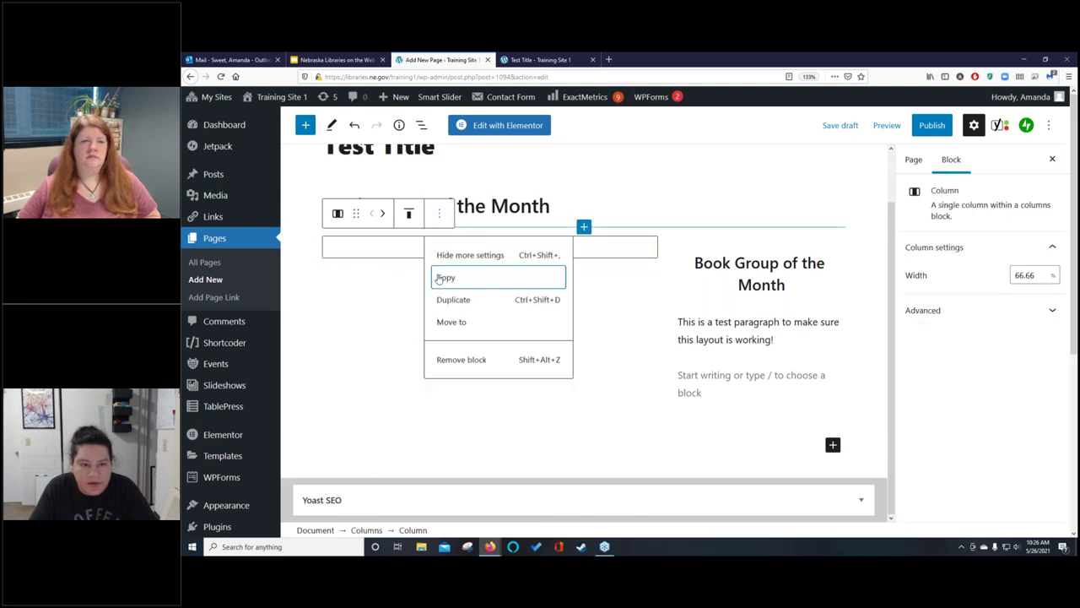
{"action": "left_click", "coordinate": [448, 359]}
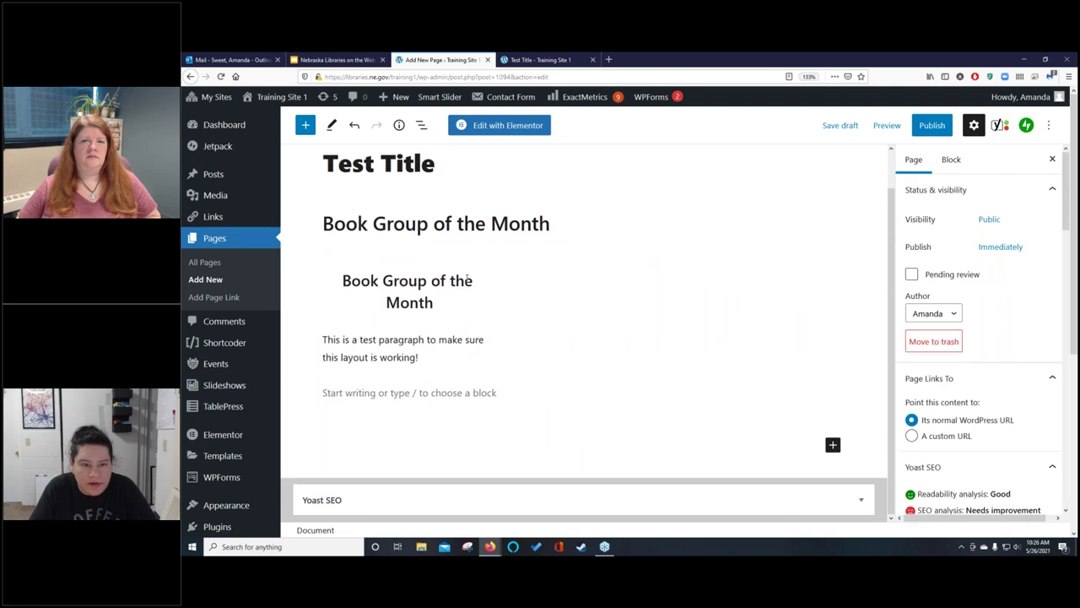
Remove the H3 heading and the test paragraph from the remaining column.
{"action": "left_click", "coordinate": [396, 285]}
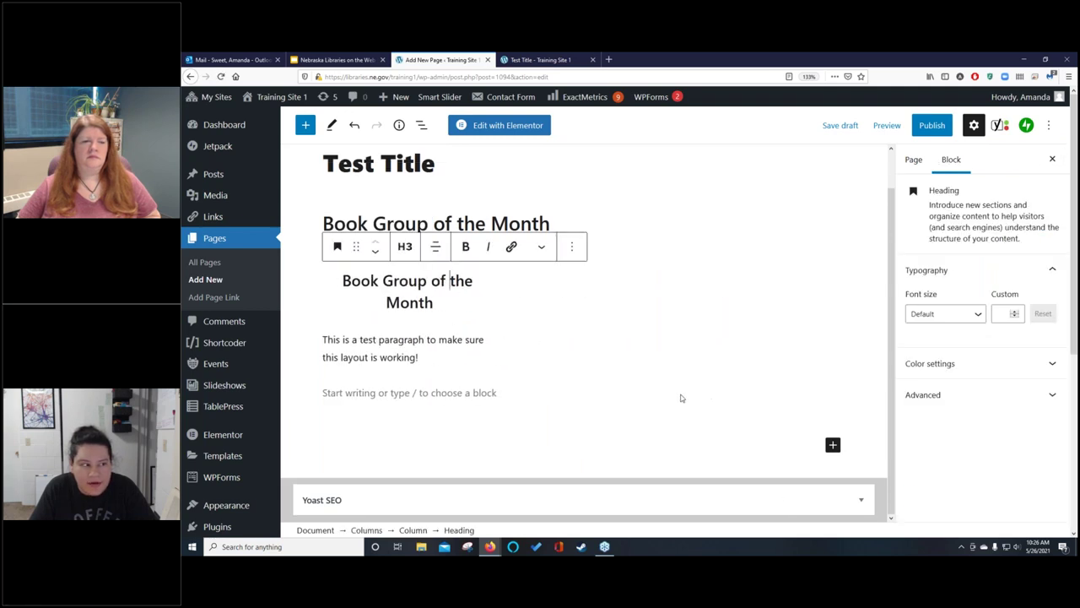
{"action": "mouse_move", "coordinate": [440, 369]}
{"action": "left_click", "coordinate": [570, 251]}
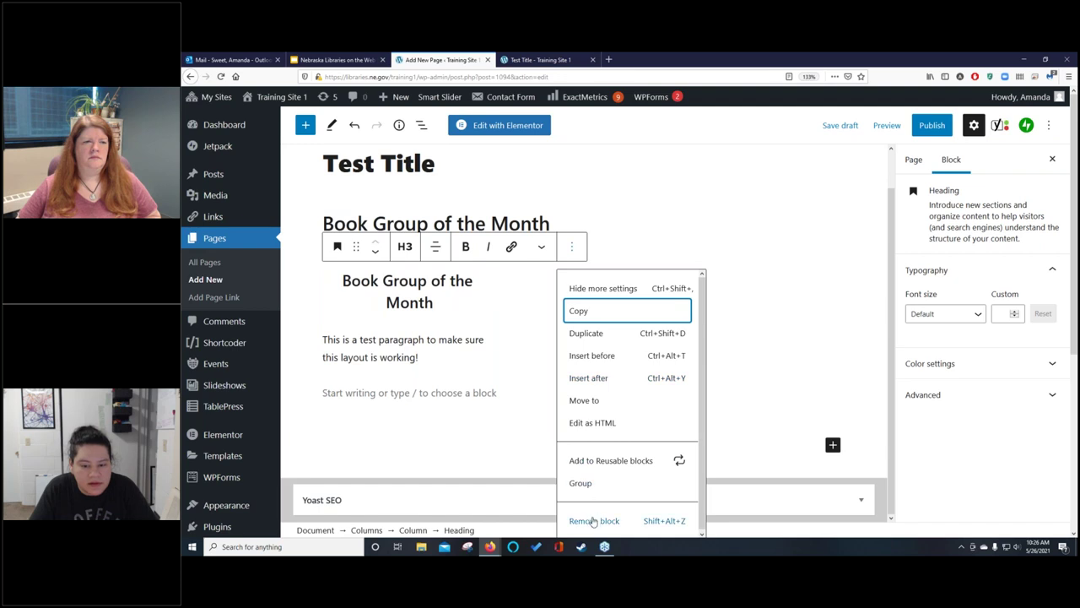
{"action": "left_click", "coordinate": [593, 518]}
{"action": "left_click", "coordinate": [463, 317]}
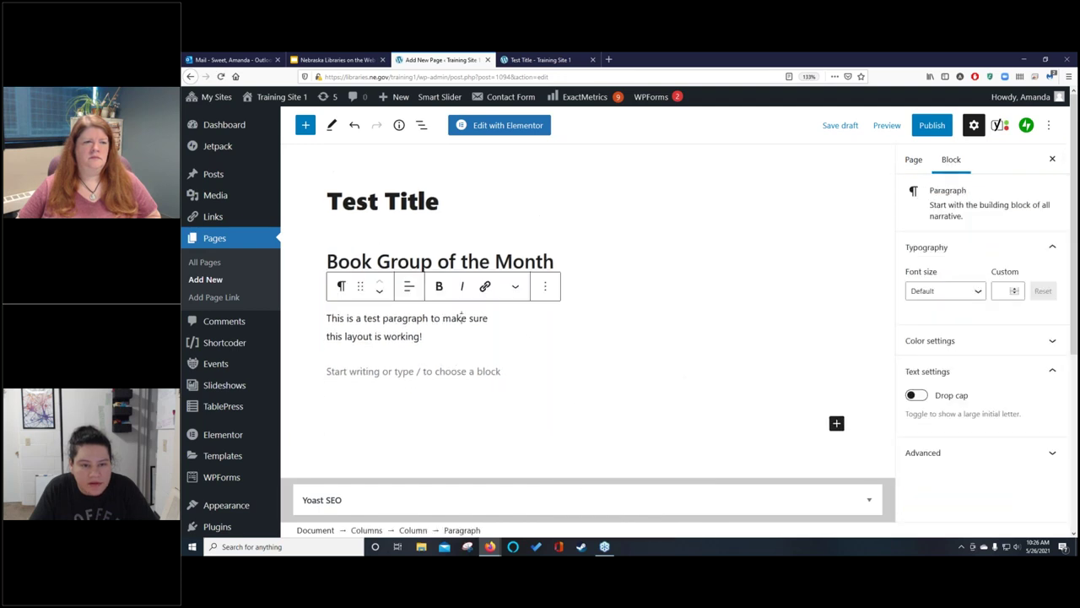
{"action": "left_click", "coordinate": [545, 286]}
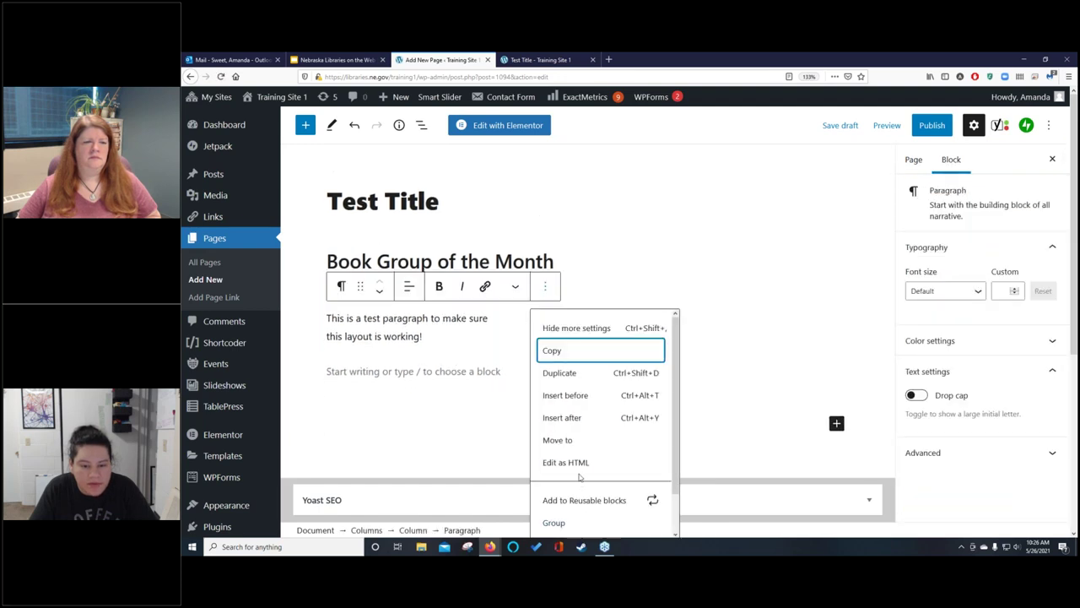
{"action": "scroll", "coordinate": [579, 478], "scroll_direction": "down", "scroll_amount": 1}
{"action": "left_click", "coordinate": [564, 517]}
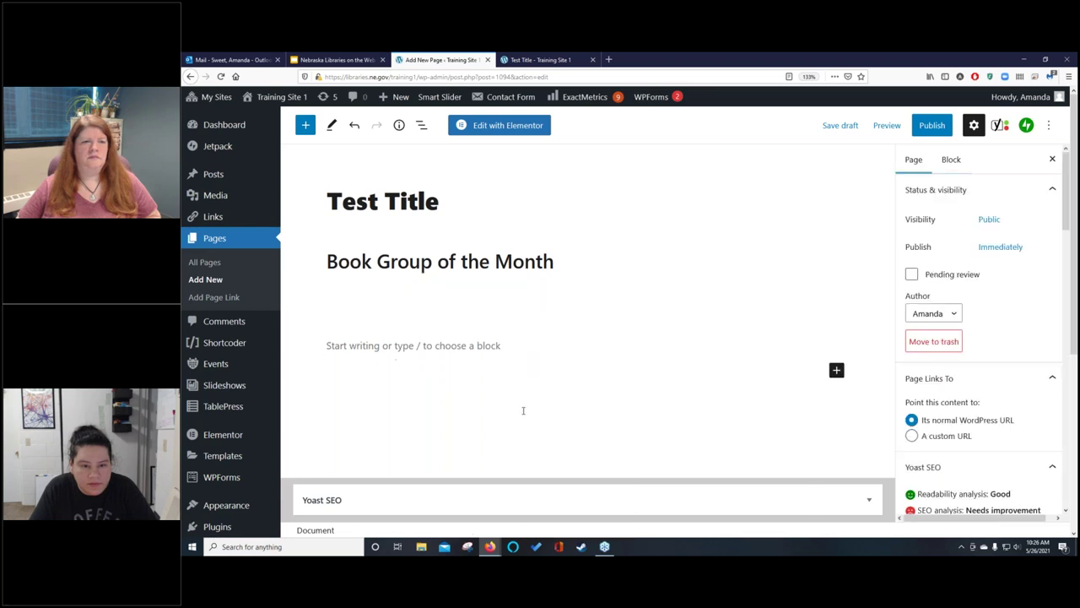
Remove the H2 heading "Book Group of the Month" from below the page title.
{"action": "left_click", "coordinate": [485, 319]}
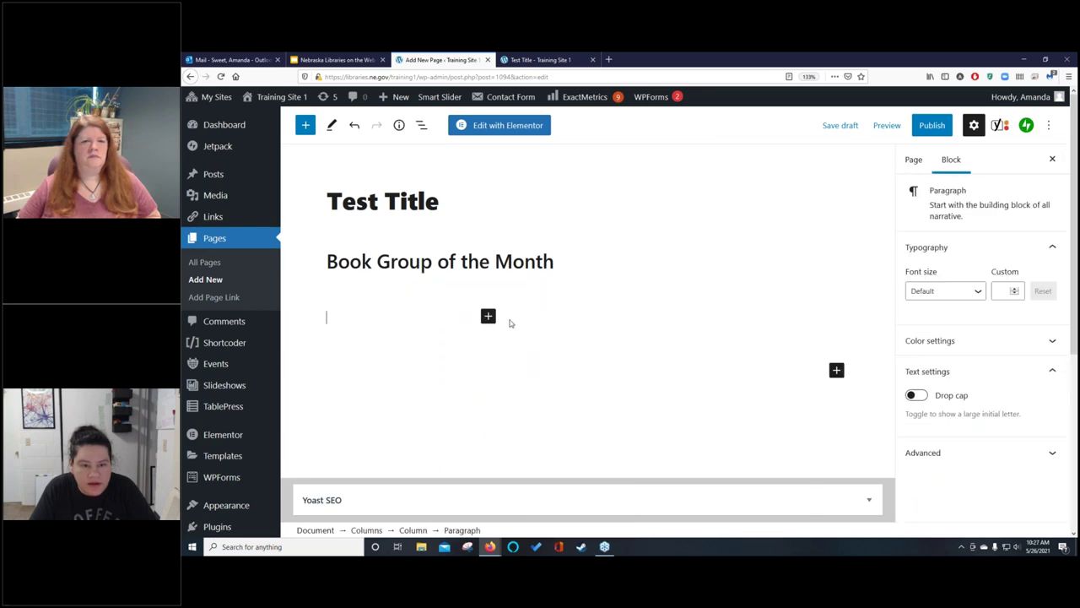
{"action": "left_click", "coordinate": [488, 315]}
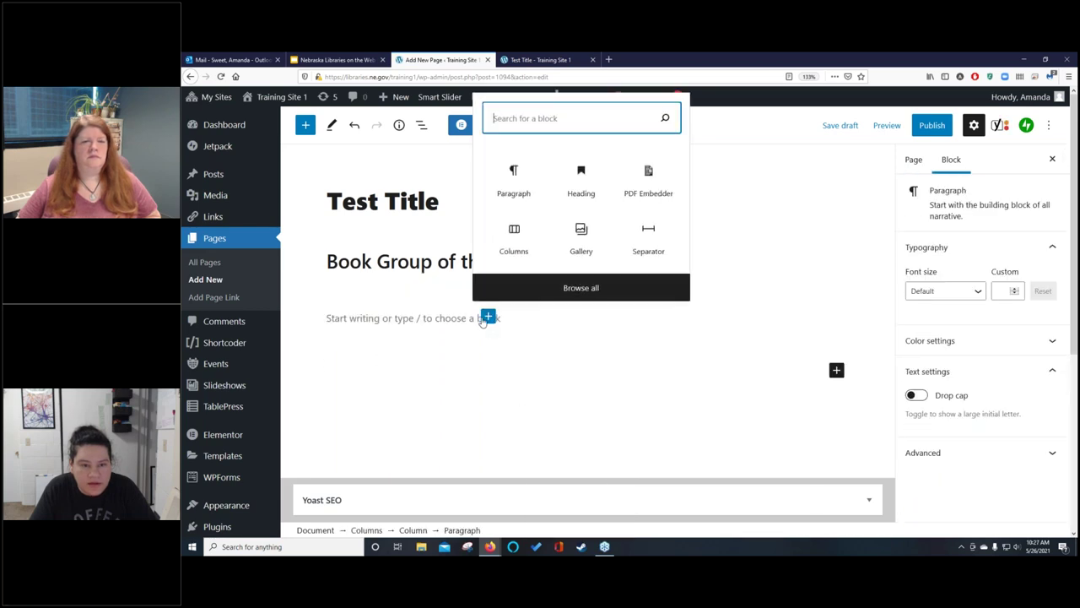
{"action": "left_click", "coordinate": [426, 271]}
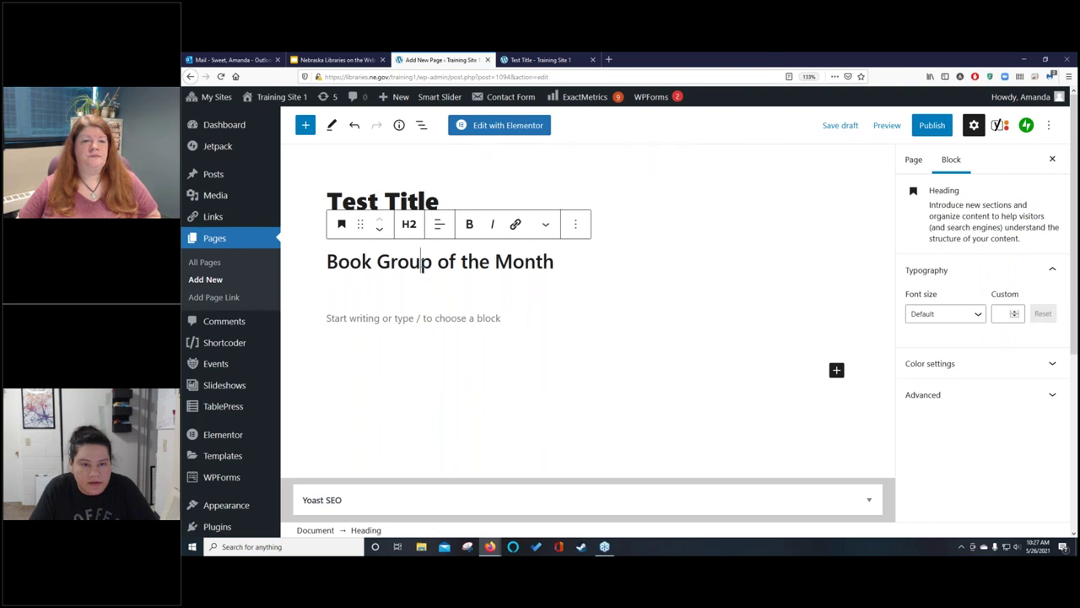
{"action": "left_click", "coordinate": [577, 226]}
{"action": "left_click", "coordinate": [591, 501]}
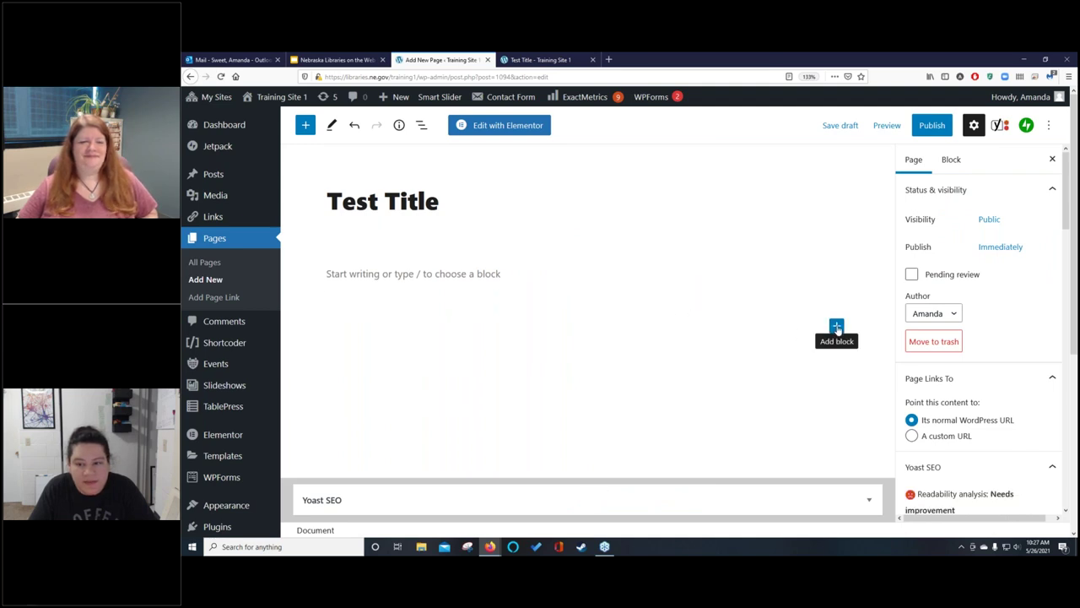
Browse all available blocks and insert a Media & Text block below the page title.
{"action": "left_click", "coordinate": [836, 327]}
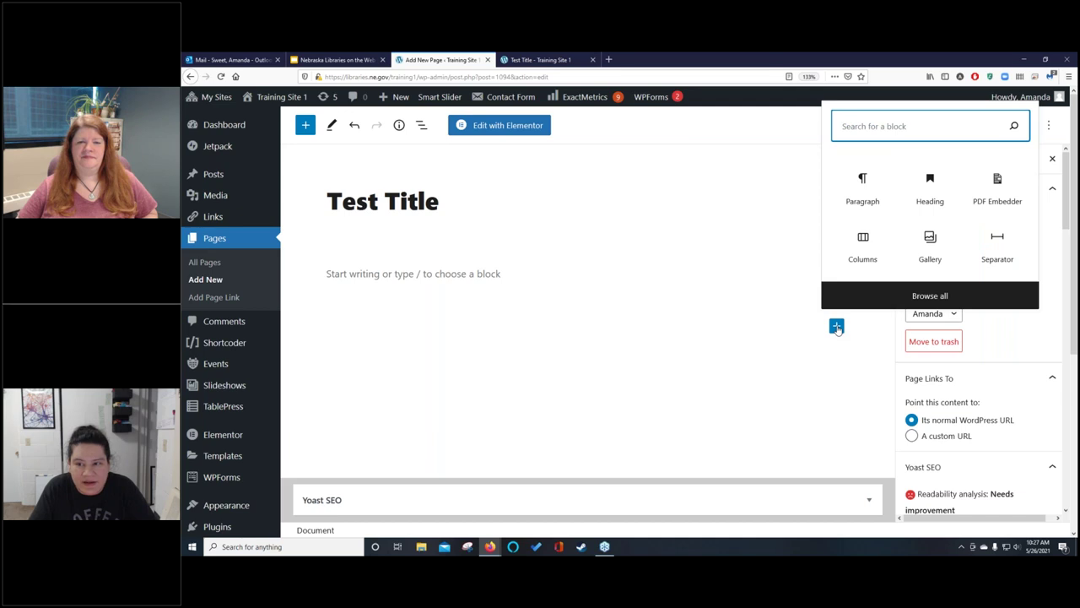
{"action": "left_click", "coordinate": [917, 297]}
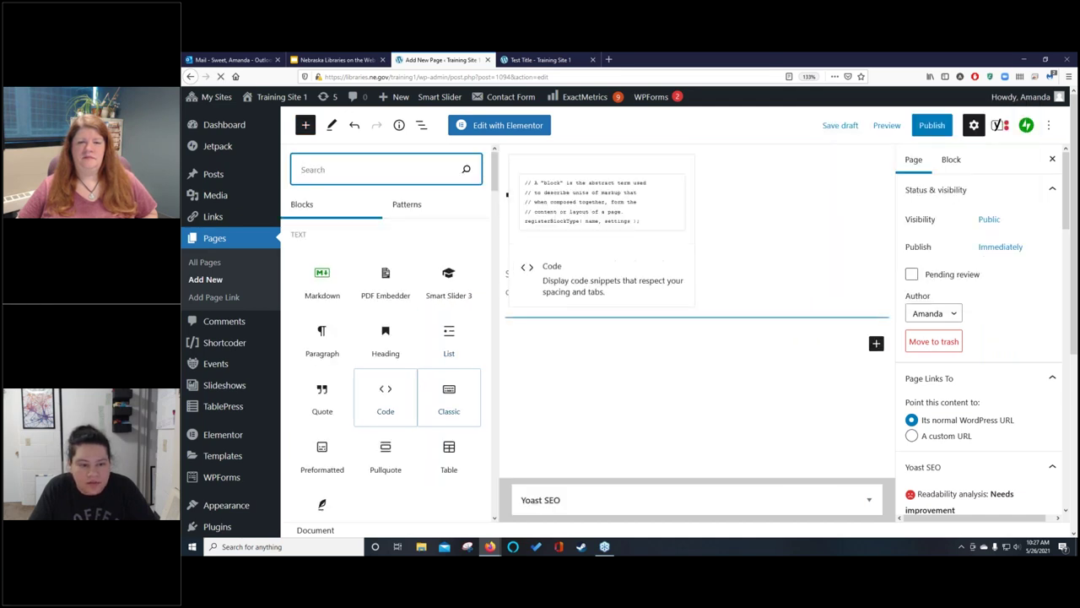
{"action": "scroll", "coordinate": [397, 390], "scroll_direction": "down", "scroll_amount": 5}
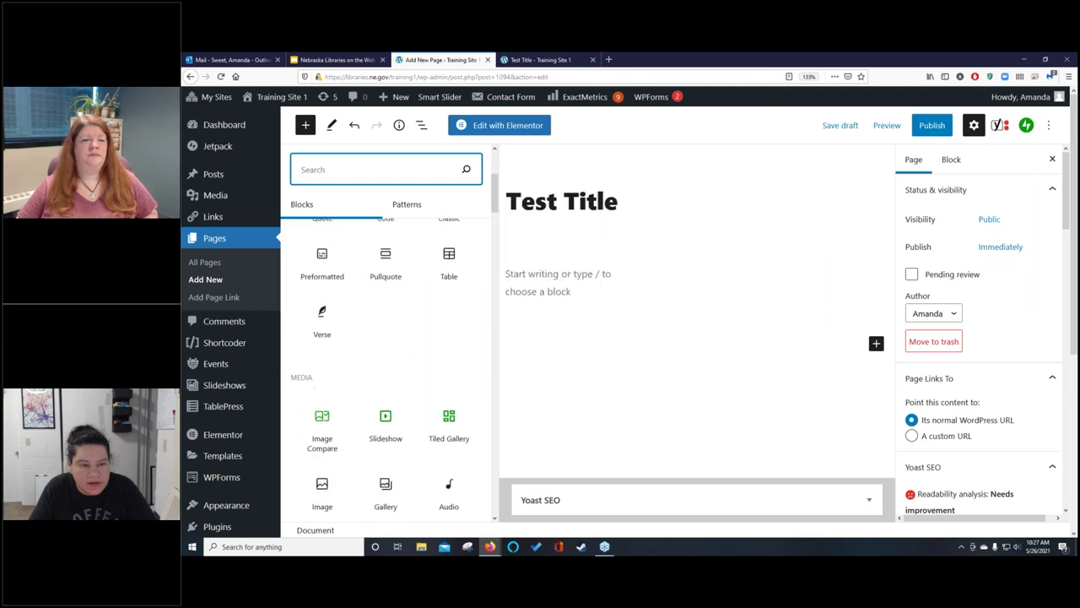
{"action": "scroll", "coordinate": [386, 422], "scroll_direction": "down", "scroll_amount": 3}
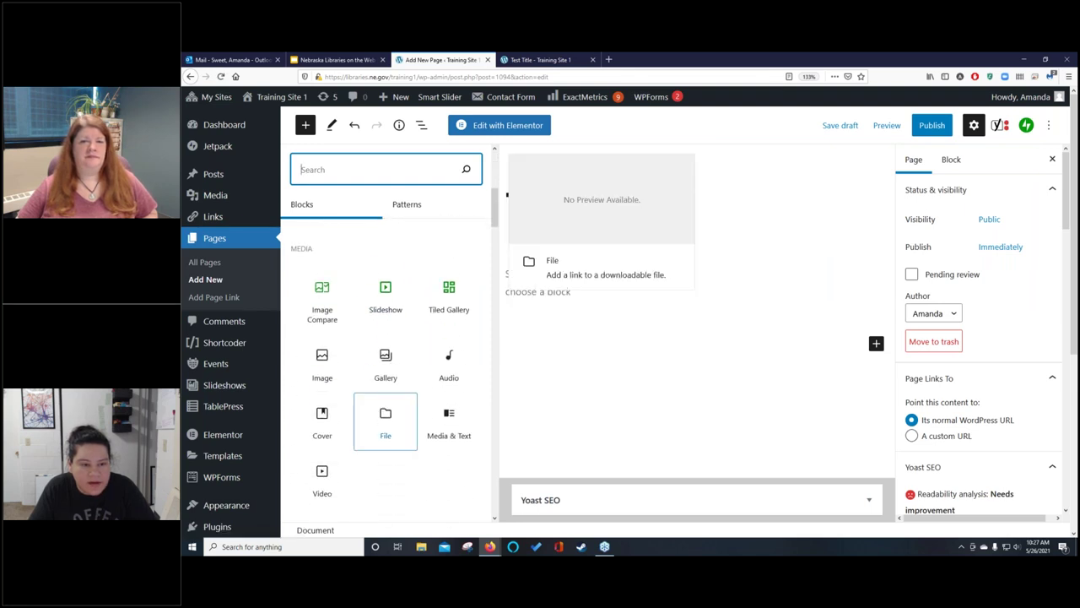
{"action": "scroll", "coordinate": [415, 397], "scroll_direction": "down", "scroll_amount": 1}
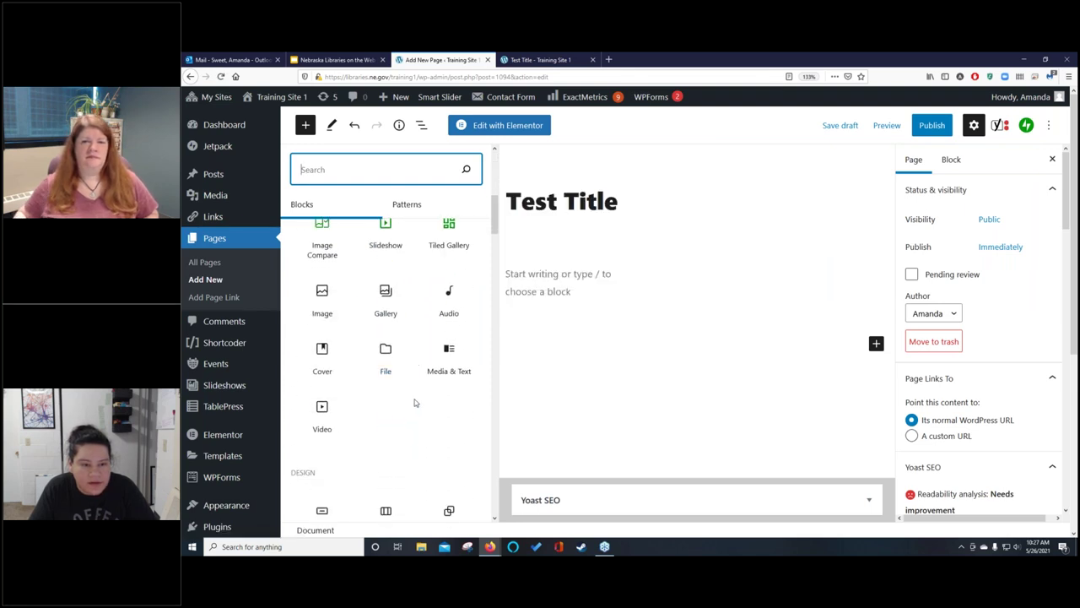
{"action": "left_click", "coordinate": [449, 357]}
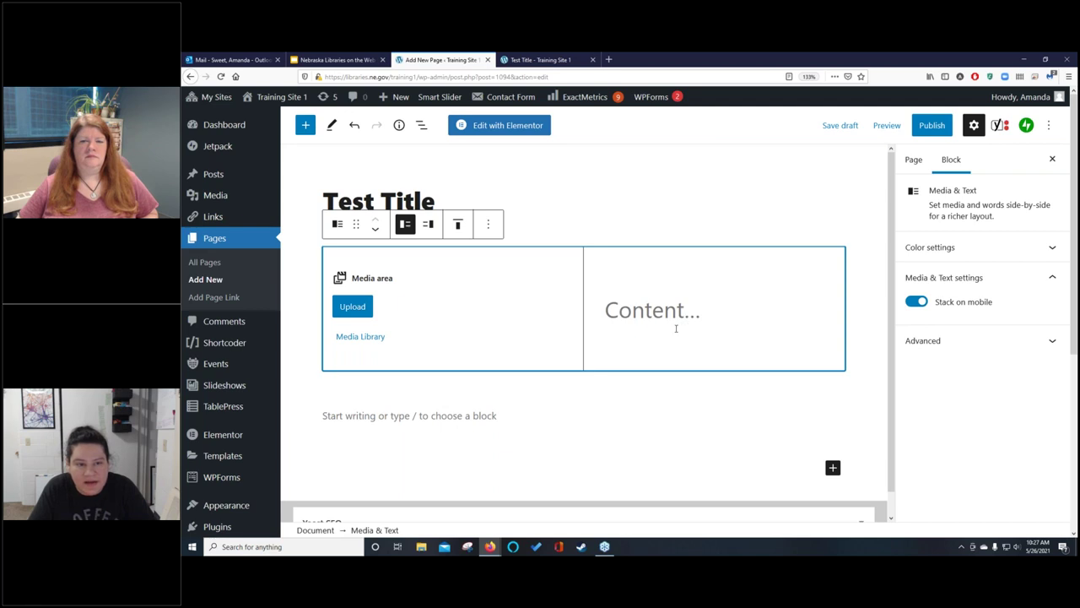
Show the media on the right side of the Media & Text block, try bottom alignment, and settle on Align middle.
{"action": "left_click", "coordinate": [429, 225]}
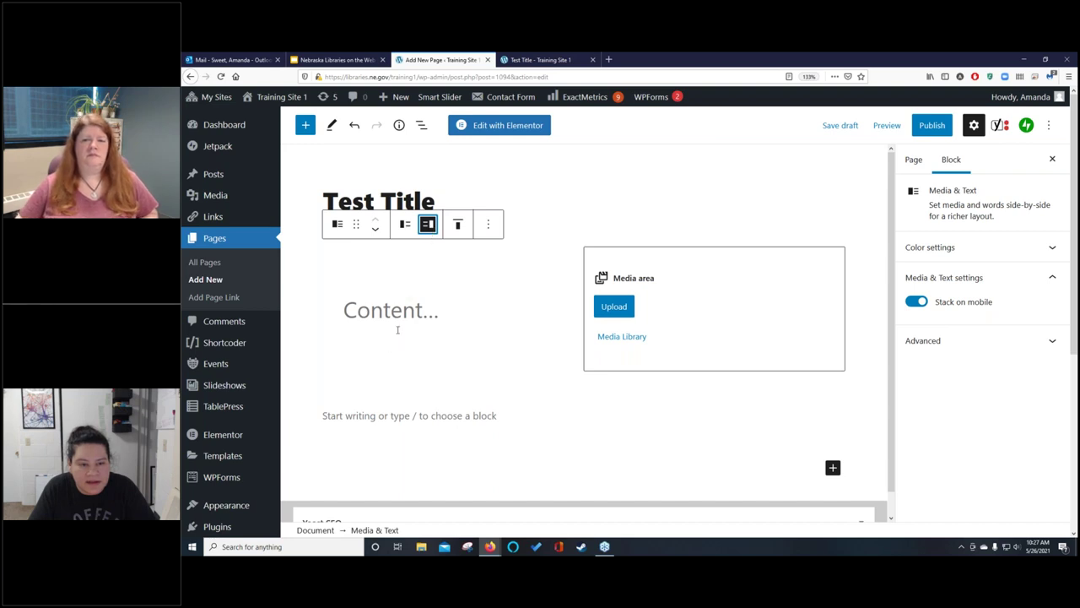
{"action": "left_click", "coordinate": [457, 224]}
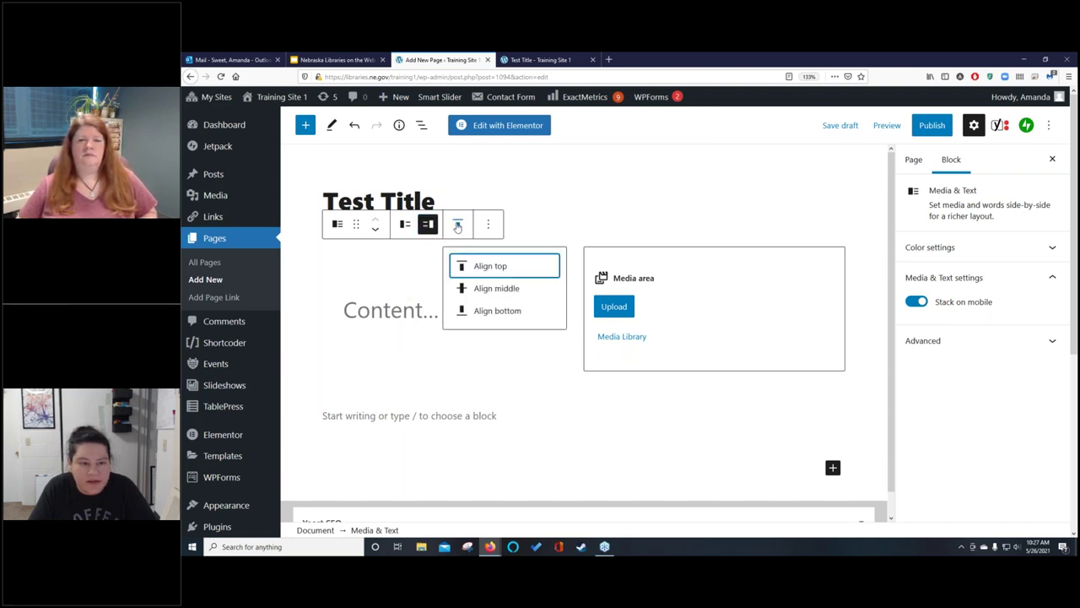
{"action": "left_click", "coordinate": [489, 311]}
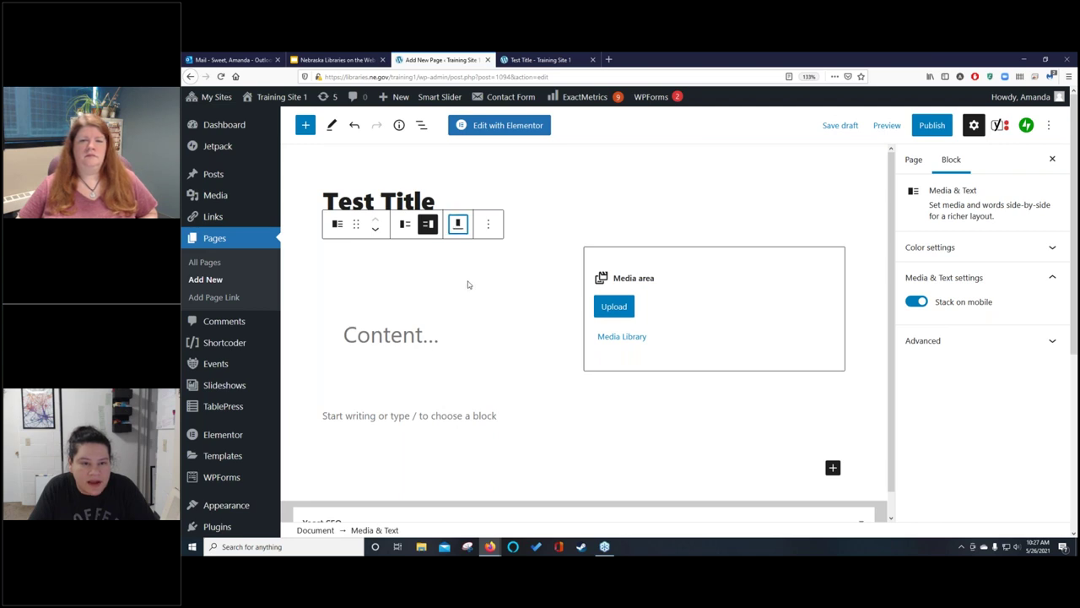
{"action": "left_click", "coordinate": [459, 226]}
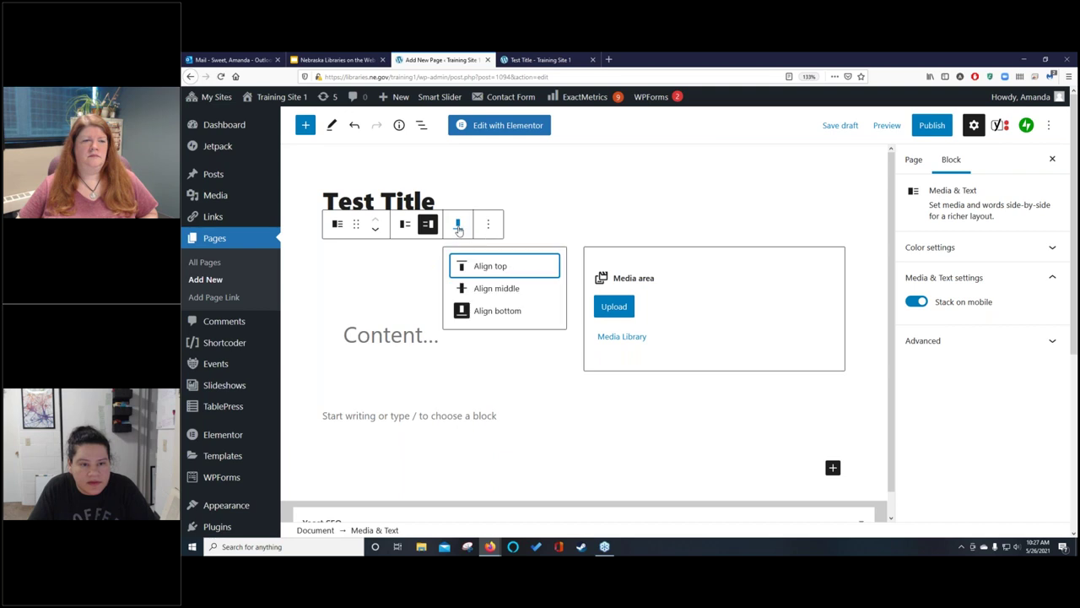
{"action": "left_click", "coordinate": [463, 287]}
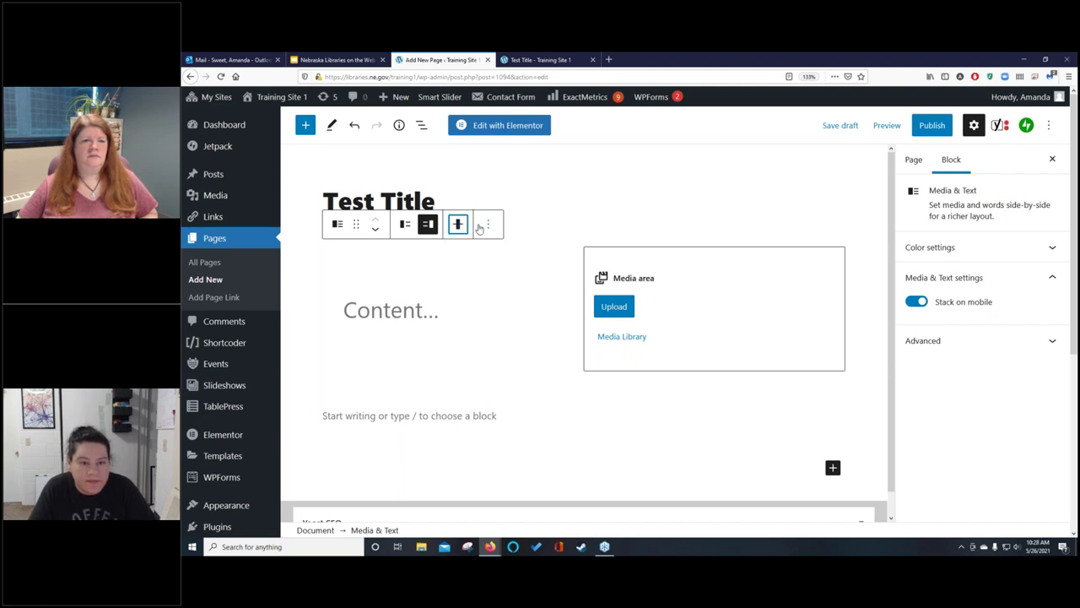
Enter "Book Group on Wednesday!" as the text content of the Media & Text block.
{"action": "left_click", "coordinate": [394, 309]}
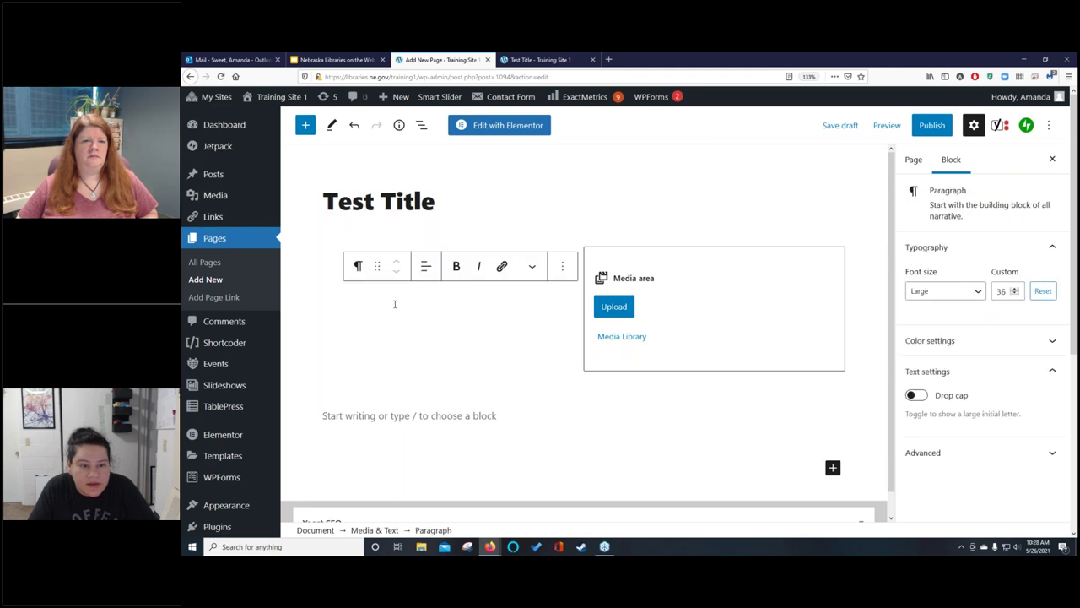
{"action": "type", "text": "Book Grou"}
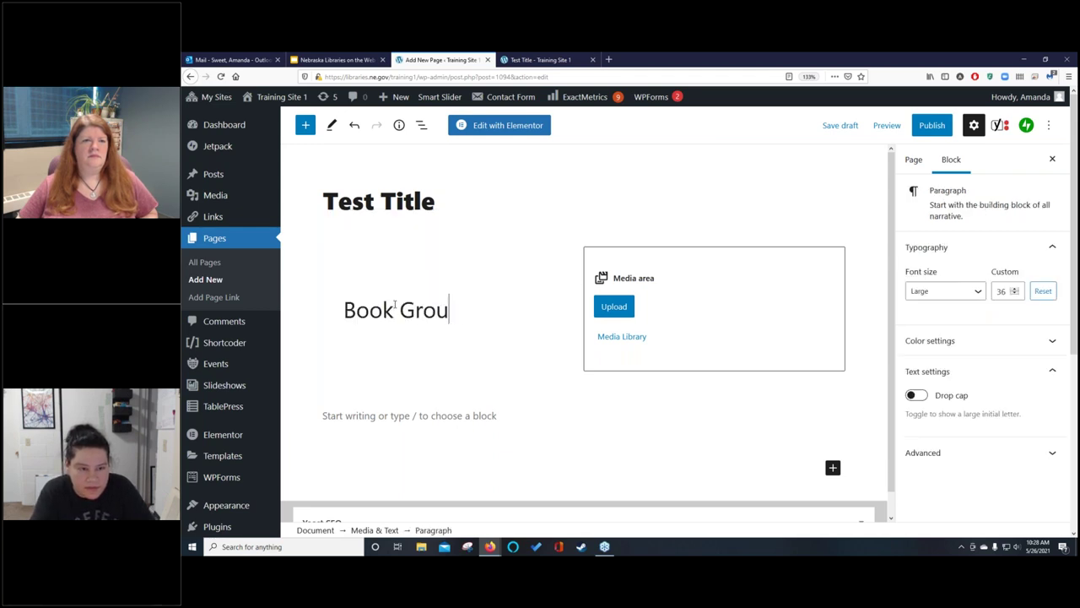
{"action": "type", "text": "p on Wednesday!"}
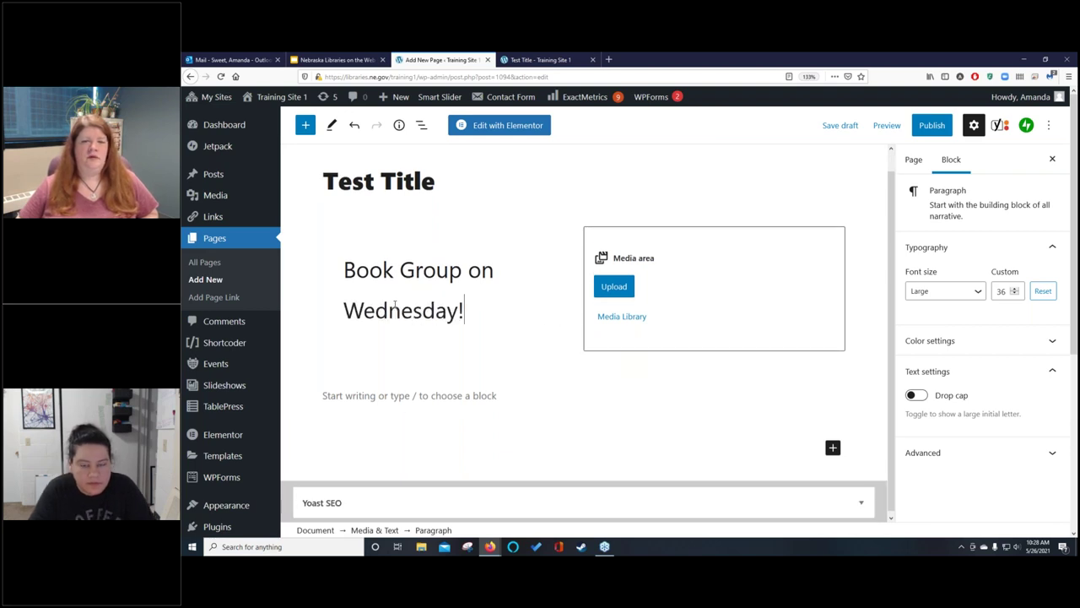
Fill the block's media area with the Anne Hillerman "Rock with Wings" book cover from the Media Library.
{"action": "left_click", "coordinate": [620, 315]}
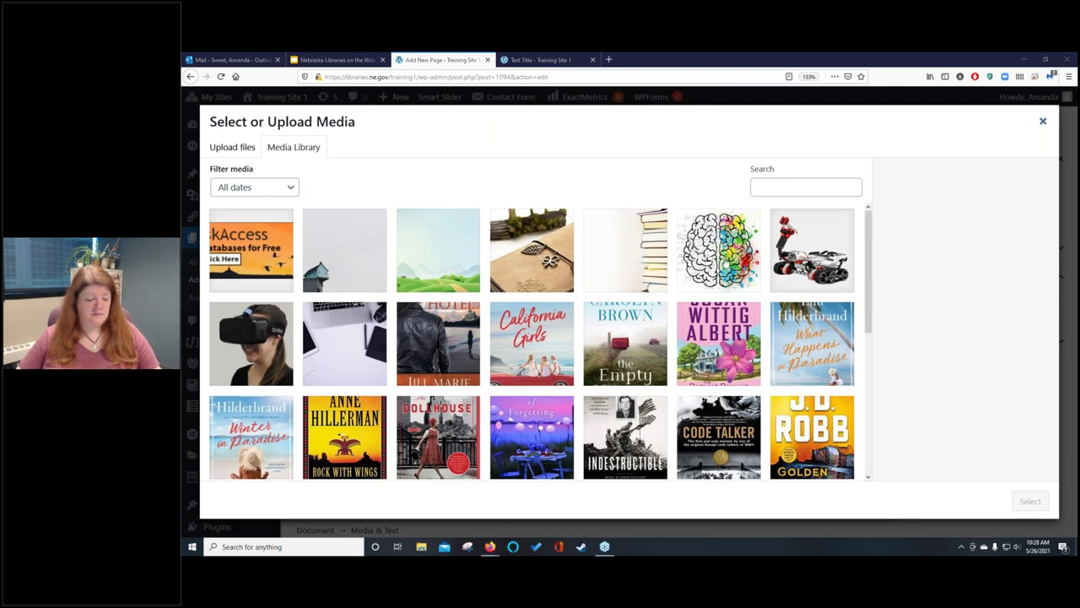
{"action": "left_click", "coordinate": [362, 415]}
{"action": "left_click", "coordinate": [1030, 501]}
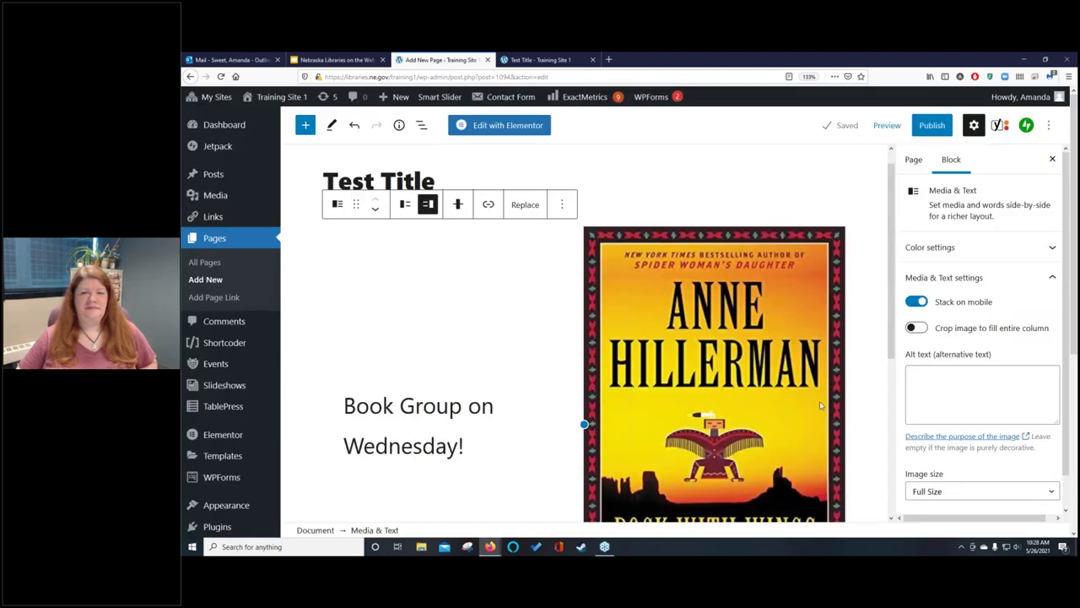
{"action": "scroll", "coordinate": [524, 335], "scroll_direction": "down", "scroll_amount": 3}
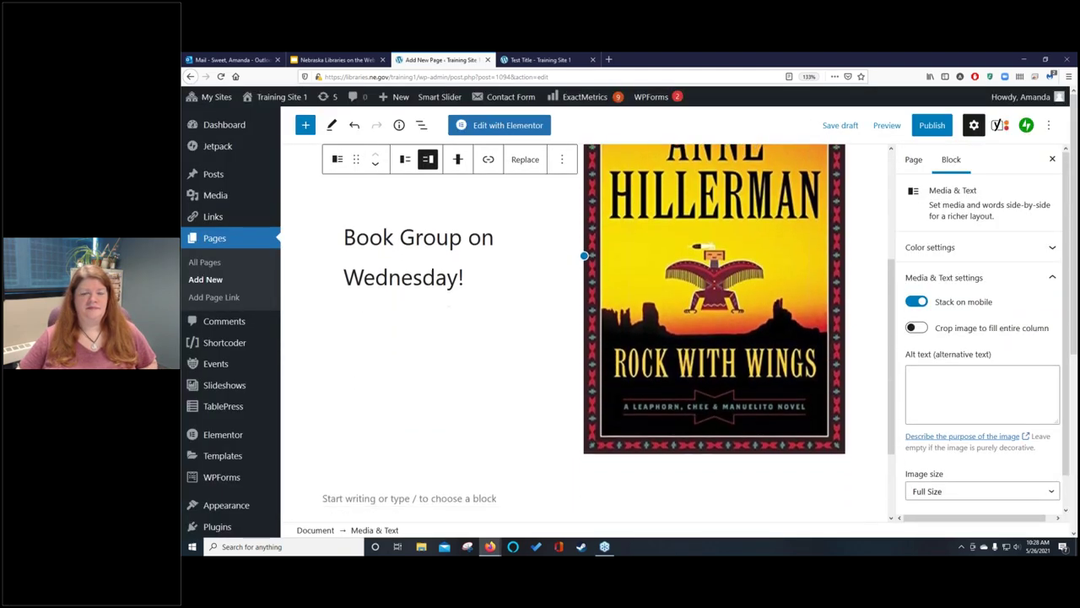
Remove the Media & Text block with the book cover from the page.
{"action": "scroll", "coordinate": [519, 333], "scroll_direction": "up", "scroll_amount": 3}
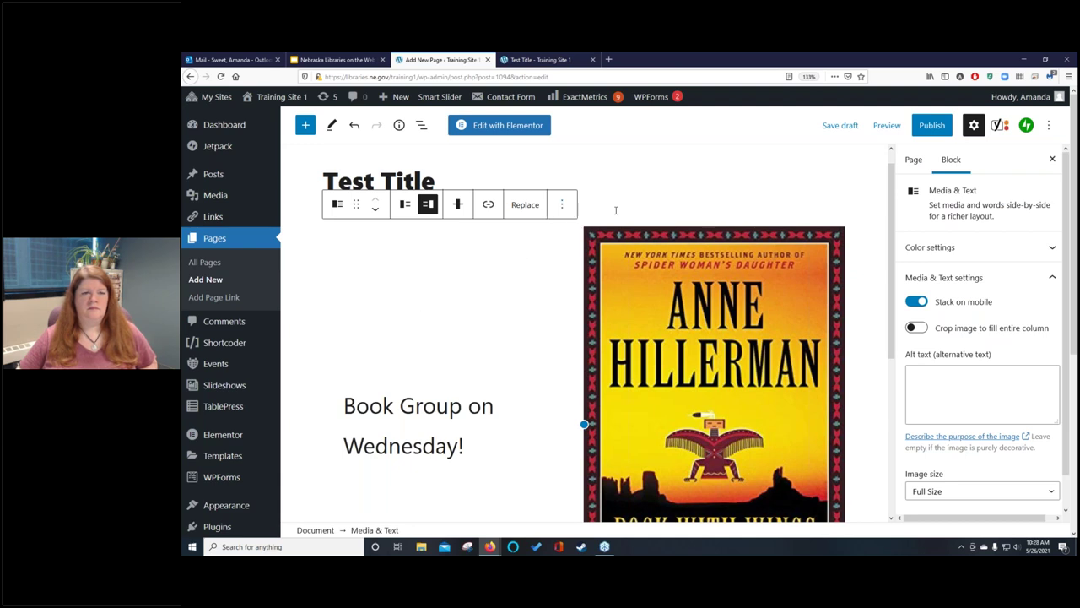
{"action": "left_click", "coordinate": [562, 205]}
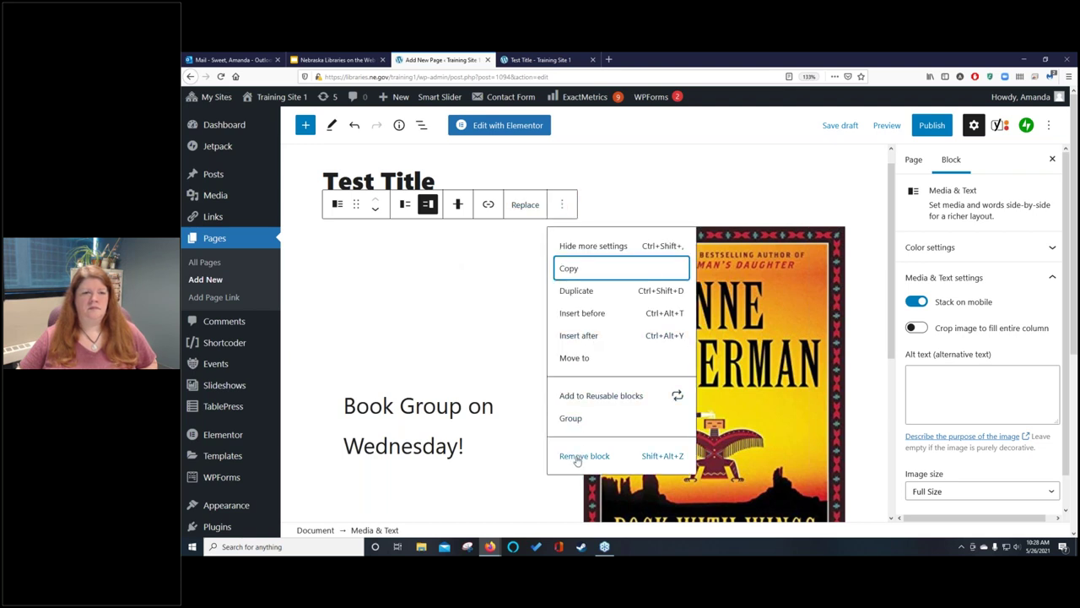
{"action": "left_click", "coordinate": [578, 456]}
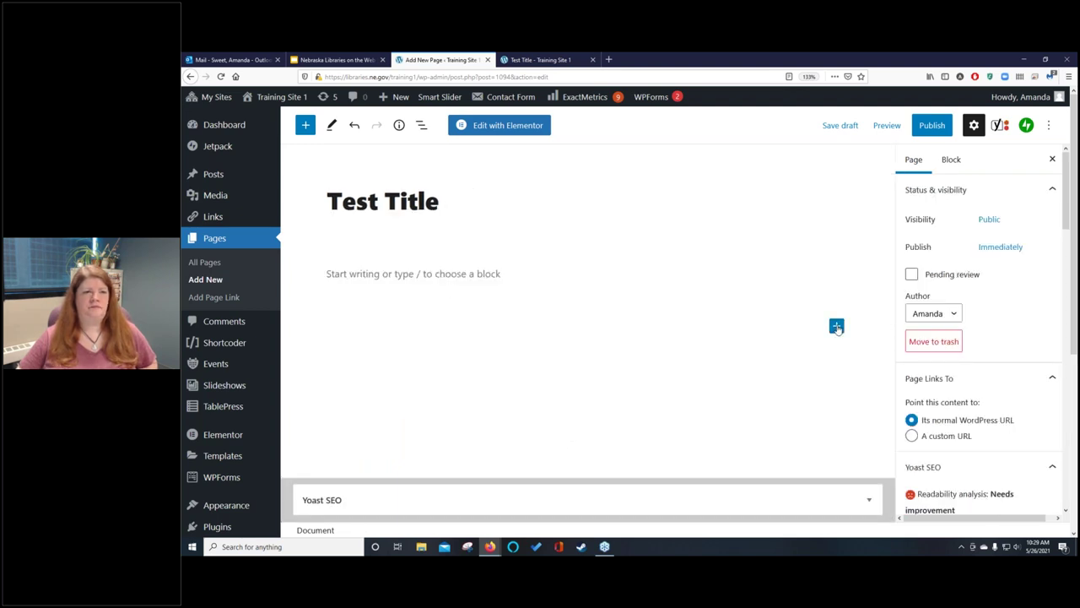
Browse all available blocks down to the Widgets group and insert a WPForms block below the page title.
{"action": "left_click", "coordinate": [836, 327]}
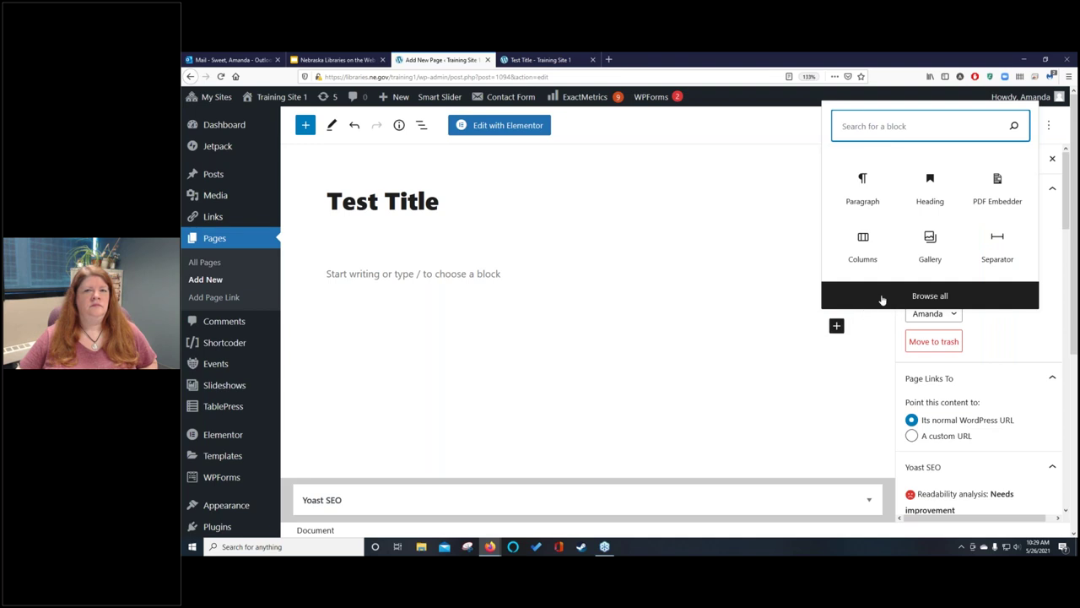
{"action": "left_click", "coordinate": [893, 297]}
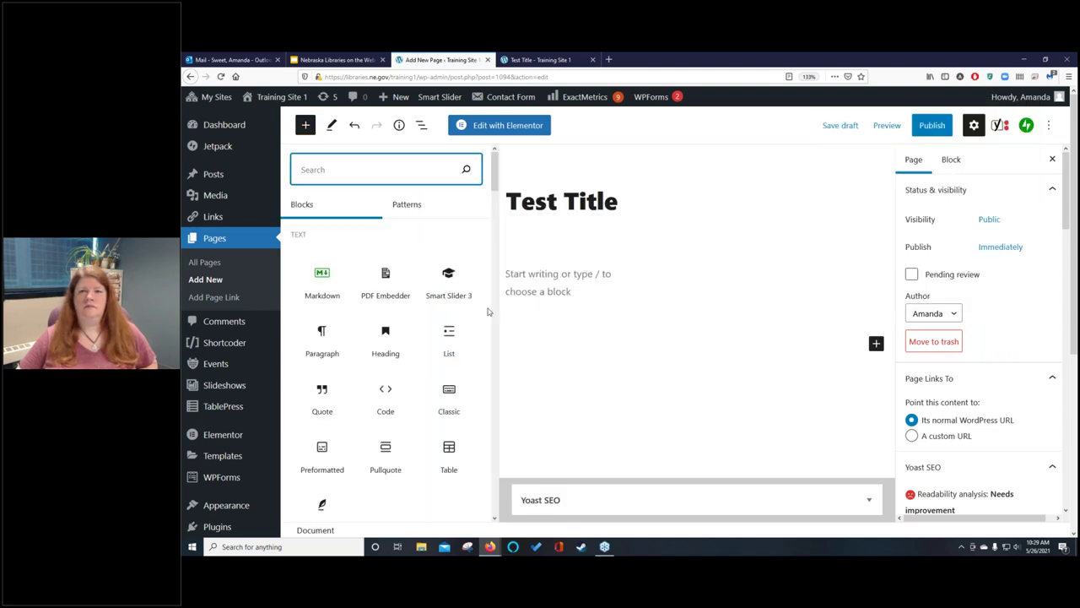
{"action": "scroll", "coordinate": [468, 312], "scroll_direction": "down", "scroll_amount": 5}
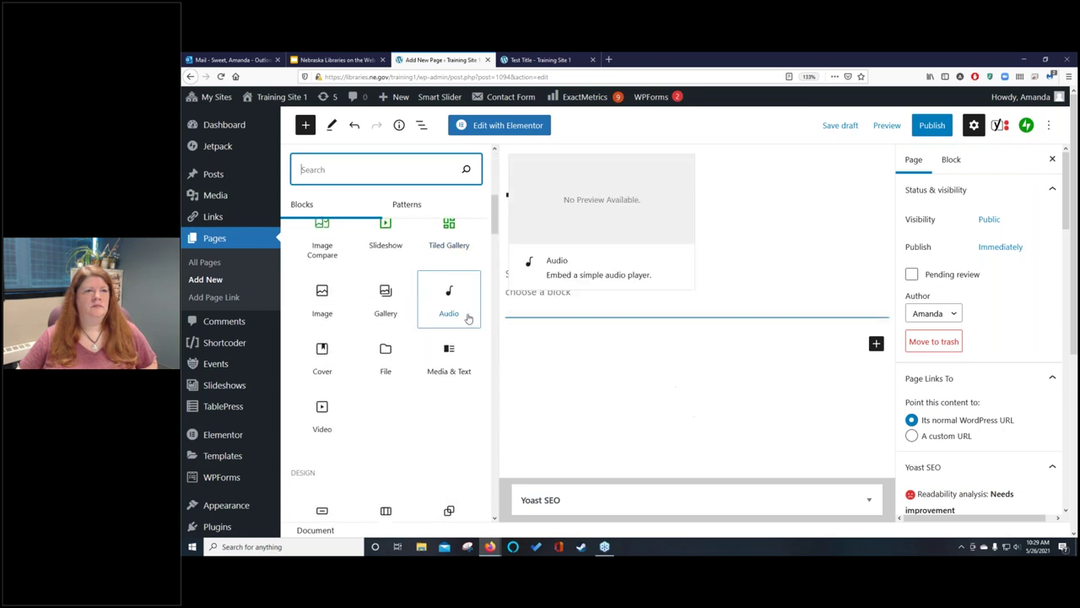
{"action": "scroll", "coordinate": [463, 324], "scroll_direction": "down", "scroll_amount": 5}
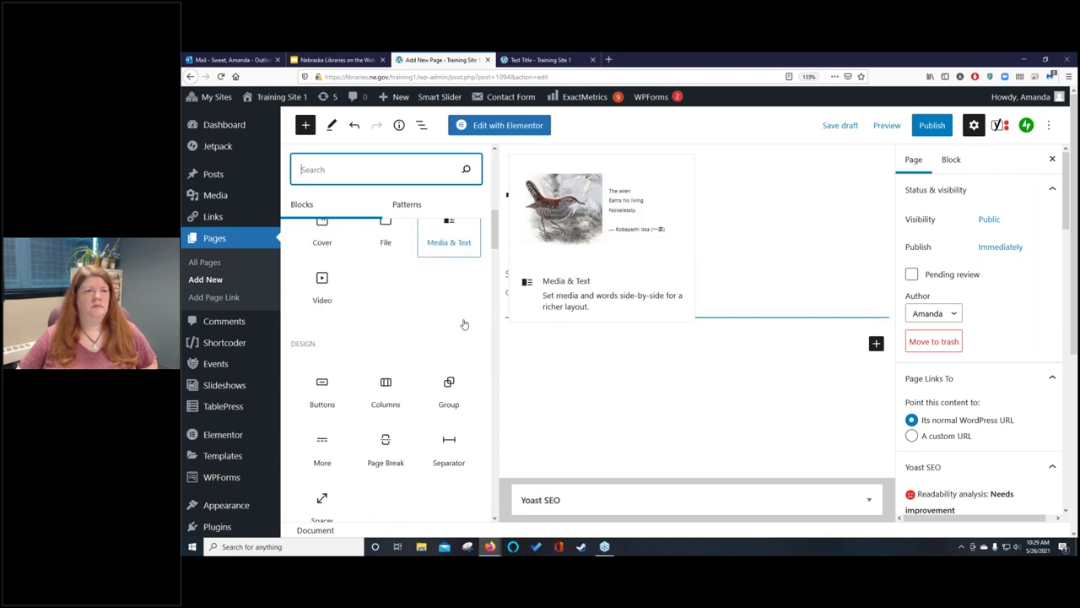
{"action": "scroll", "coordinate": [463, 323], "scroll_direction": "down", "scroll_amount": 5}
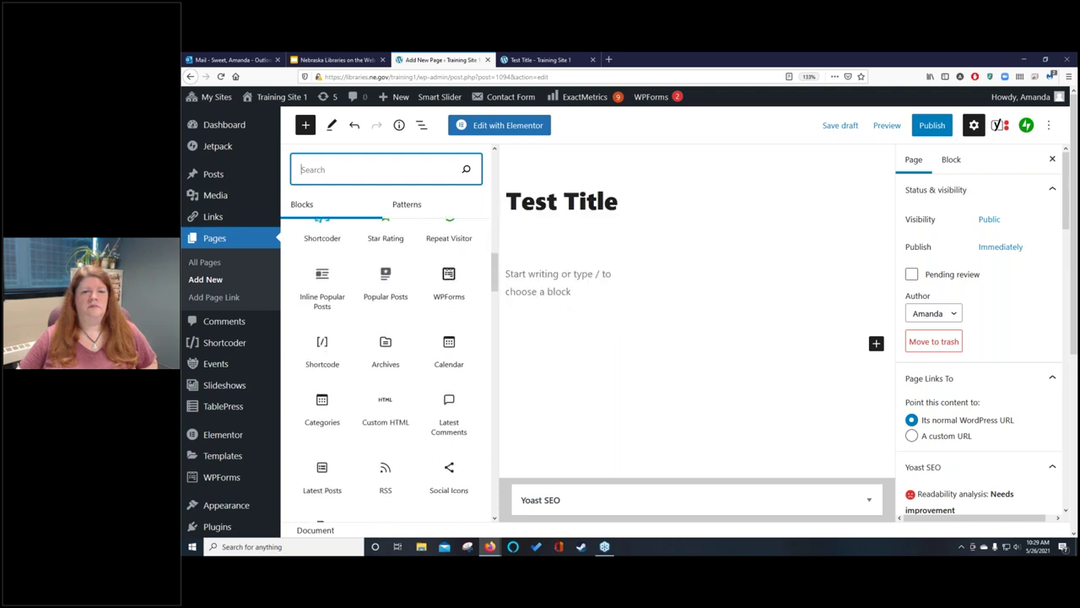
{"action": "scroll", "coordinate": [463, 323], "scroll_direction": "up", "scroll_amount": 1}
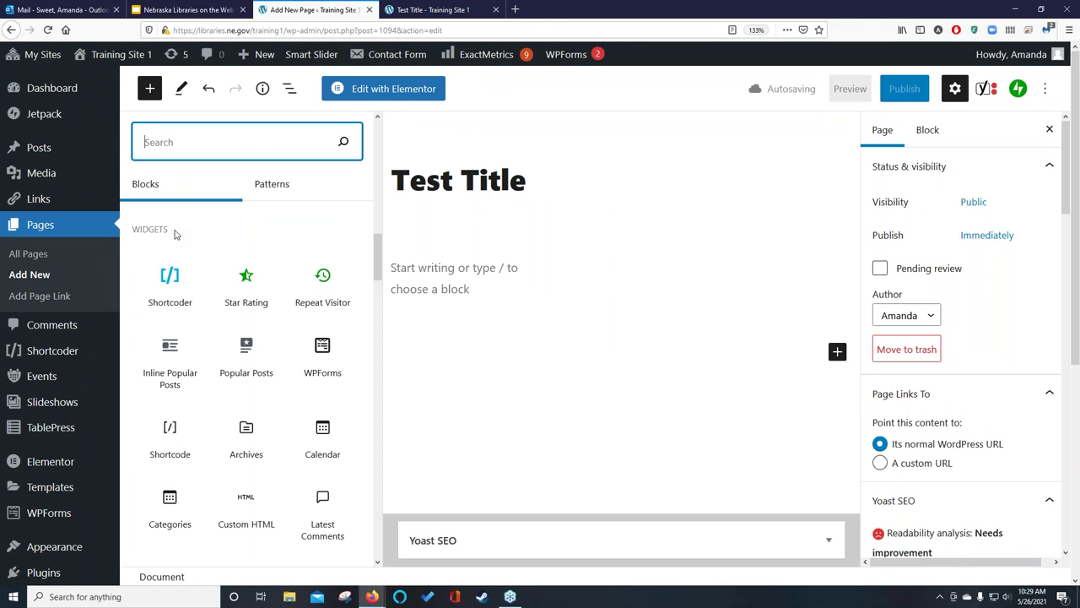
{"action": "mouse_move", "coordinate": [228, 340]}
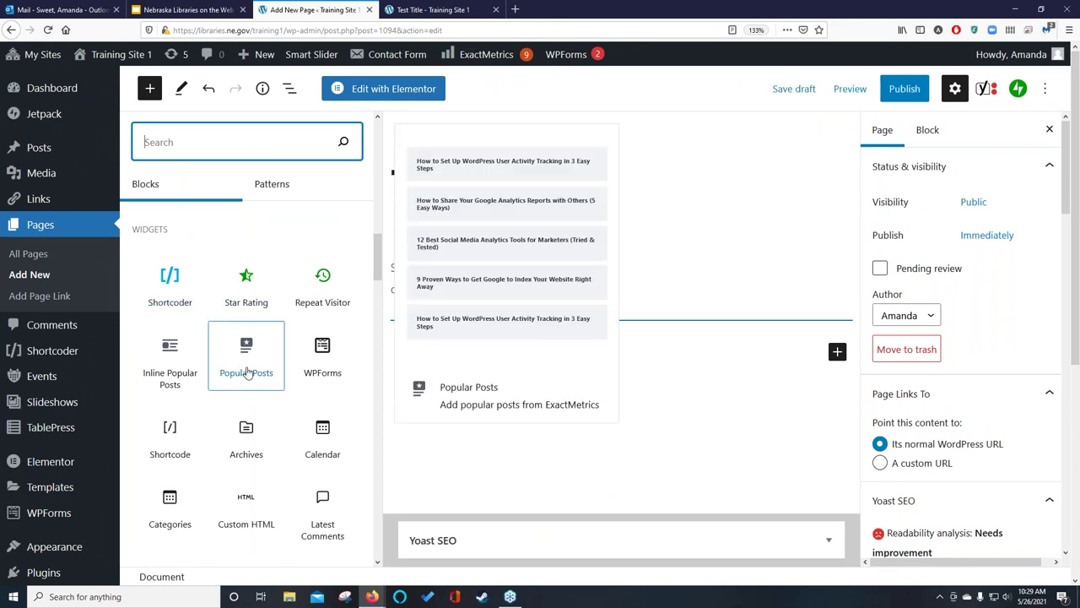
{"action": "mouse_move", "coordinate": [181, 305]}
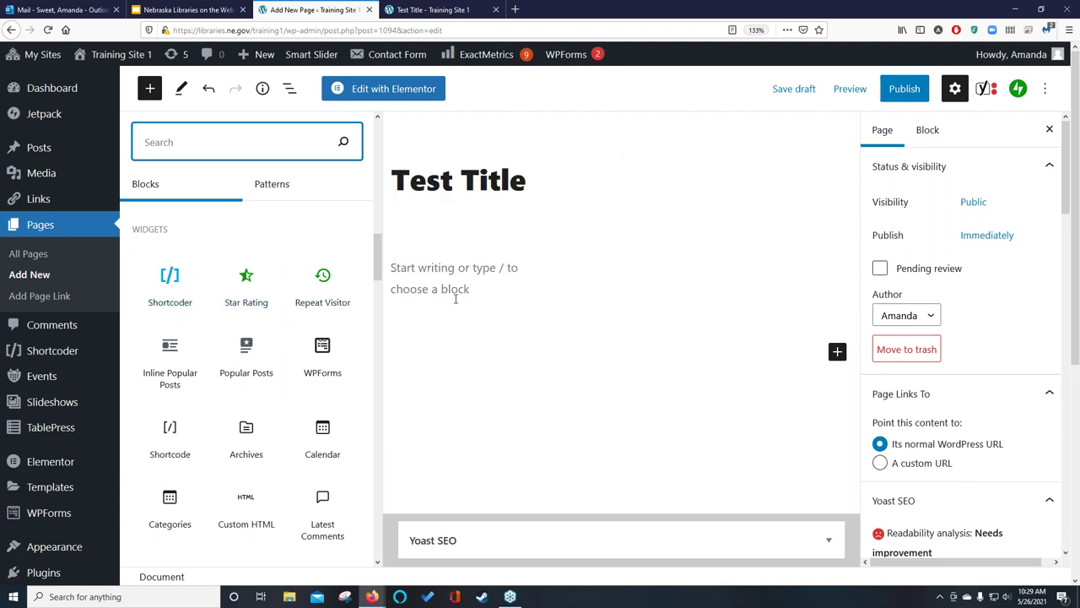
{"action": "mouse_move", "coordinate": [329, 352]}
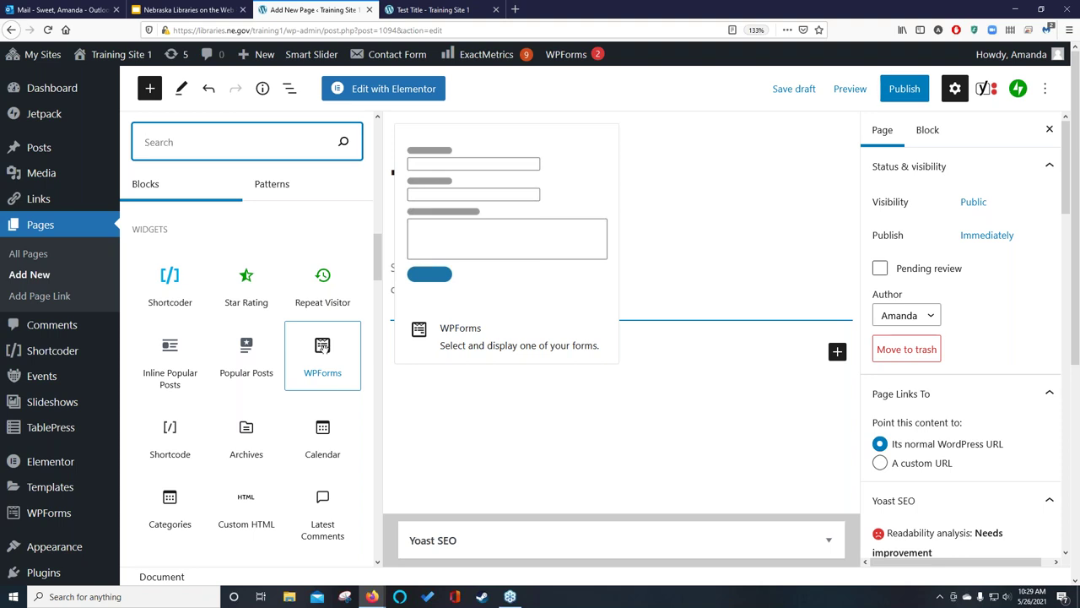
{"action": "left_click", "coordinate": [322, 348]}
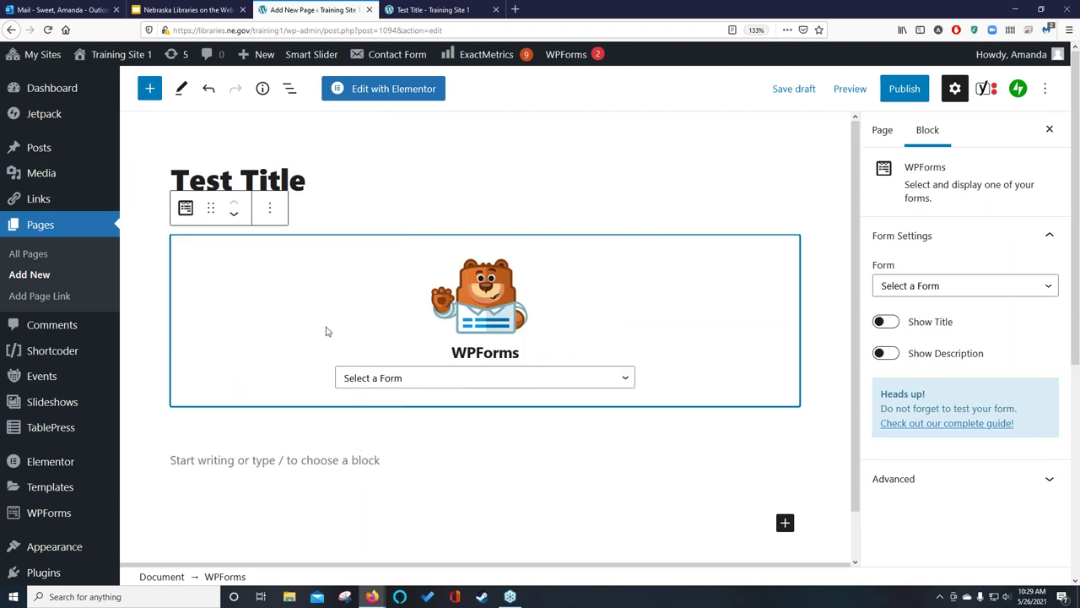
Set the WPForms block to display the Event Registration form and look over the WPForms admin options.
{"action": "left_click", "coordinate": [515, 378]}
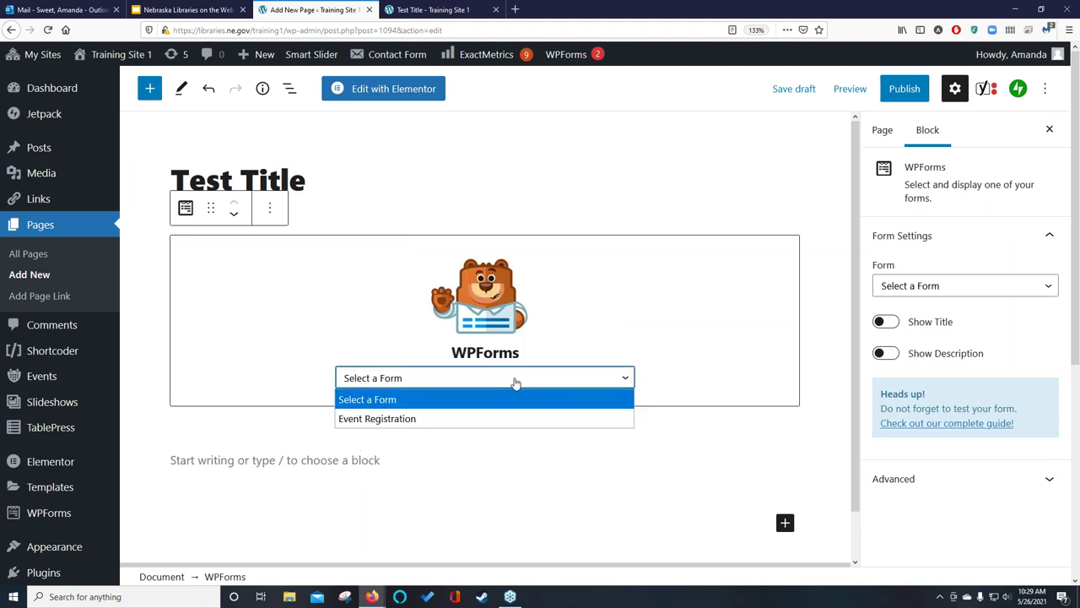
{"action": "left_click", "coordinate": [494, 420]}
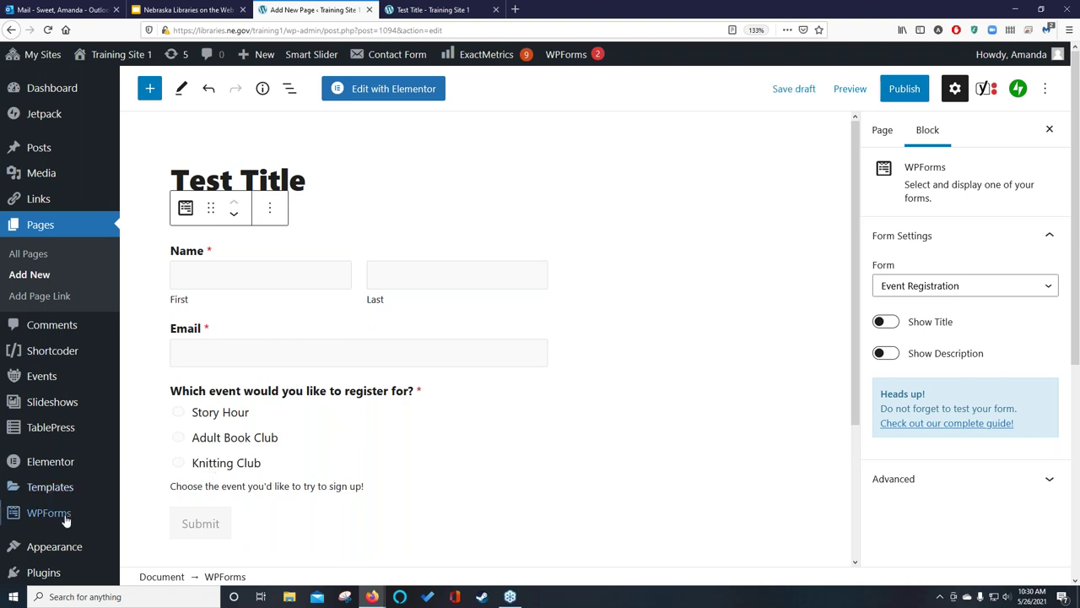
{"action": "mouse_move", "coordinate": [46, 518]}
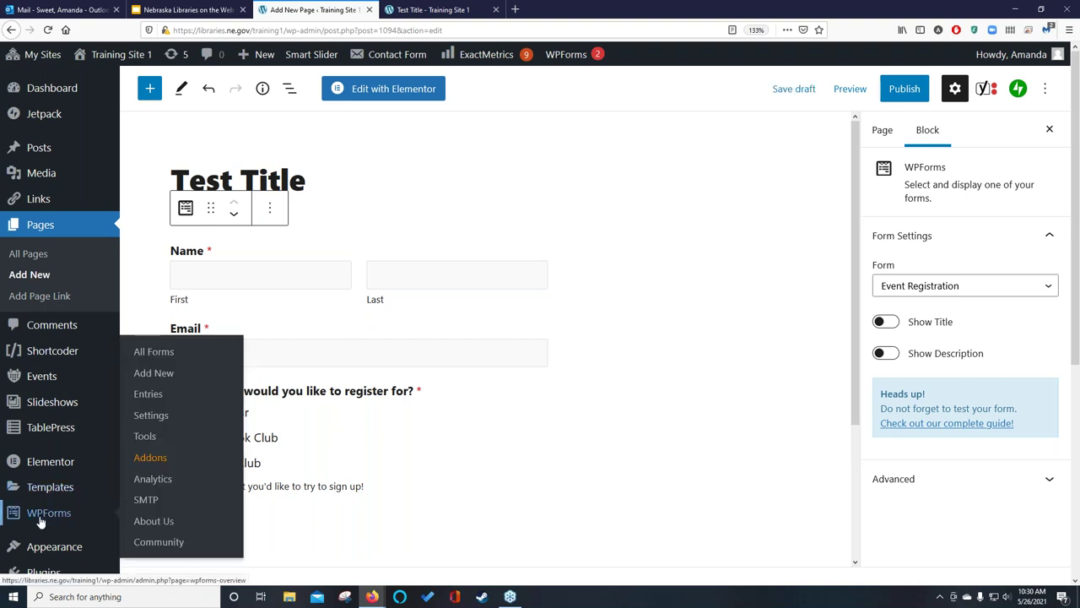
{"action": "left_click", "coordinate": [161, 378]}
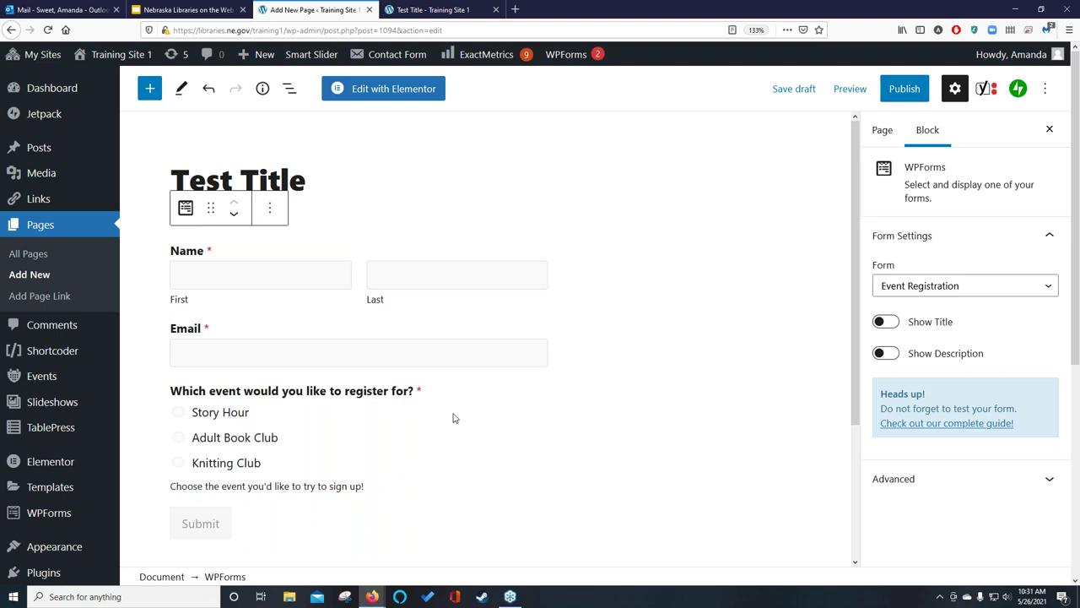
Remove the WPForms block with the Event Registration form from the page.
{"action": "left_click", "coordinate": [271, 211]}
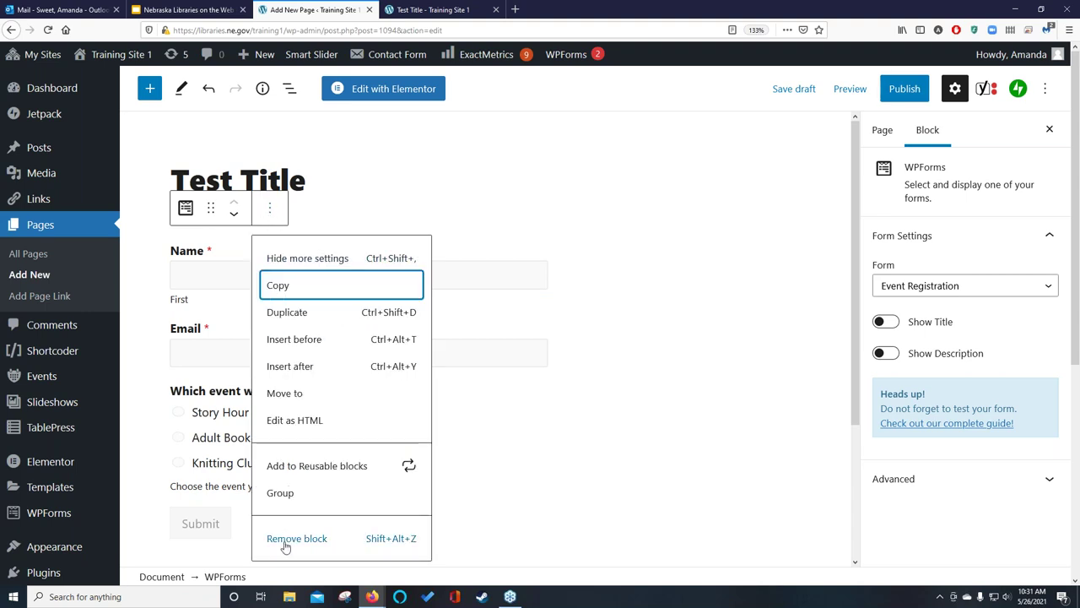
{"action": "left_click", "coordinate": [285, 545]}
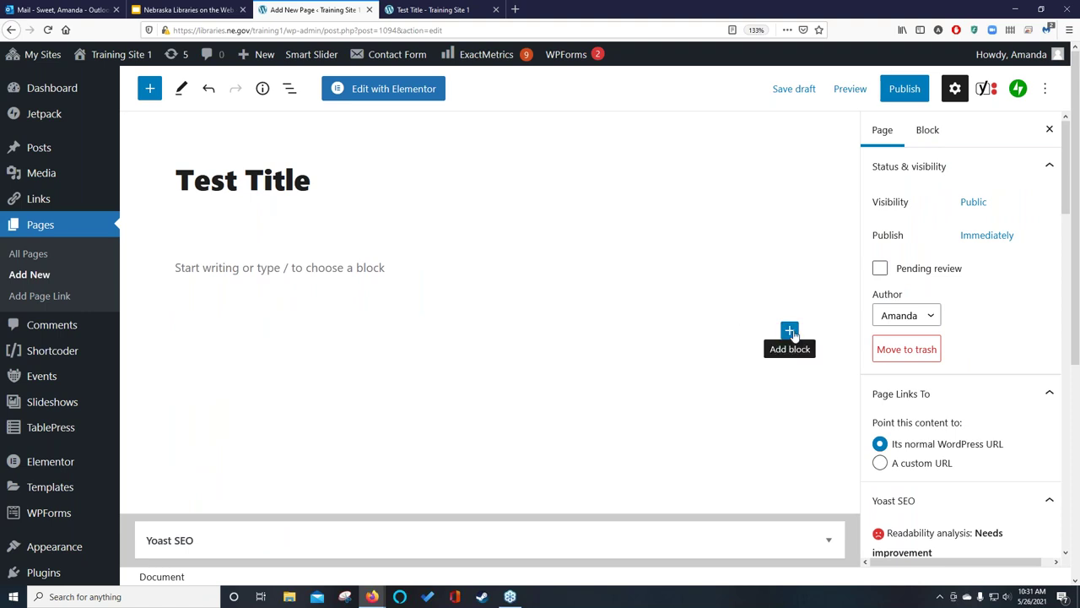
Browse all available blocks down to the Media group and insert a Slideshow block below the page title.
{"action": "left_click", "coordinate": [472, 279]}
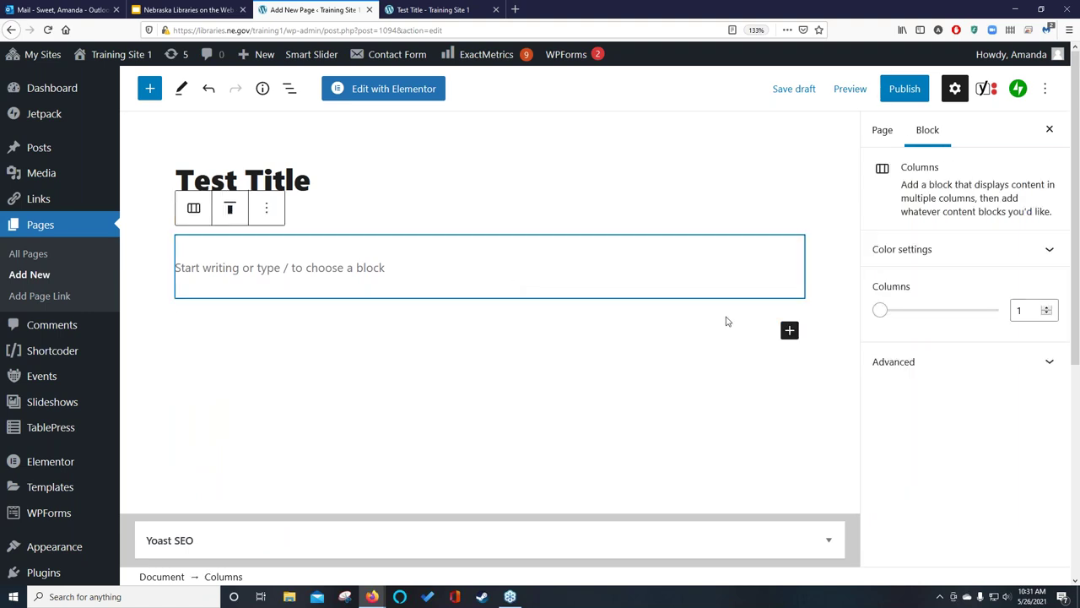
{"action": "left_click", "coordinate": [788, 330]}
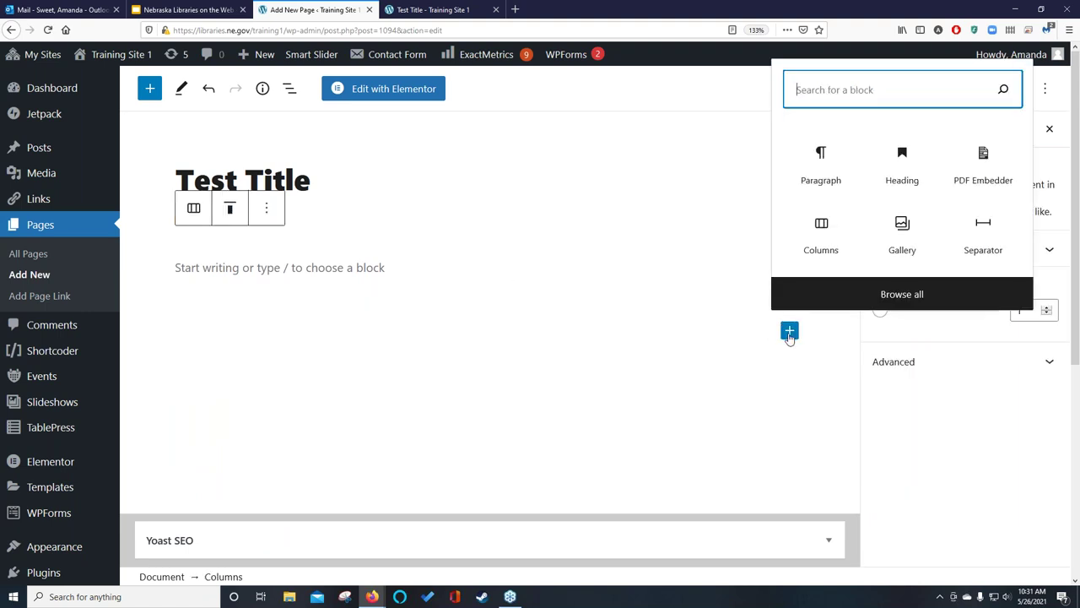
{"action": "left_click", "coordinate": [854, 301]}
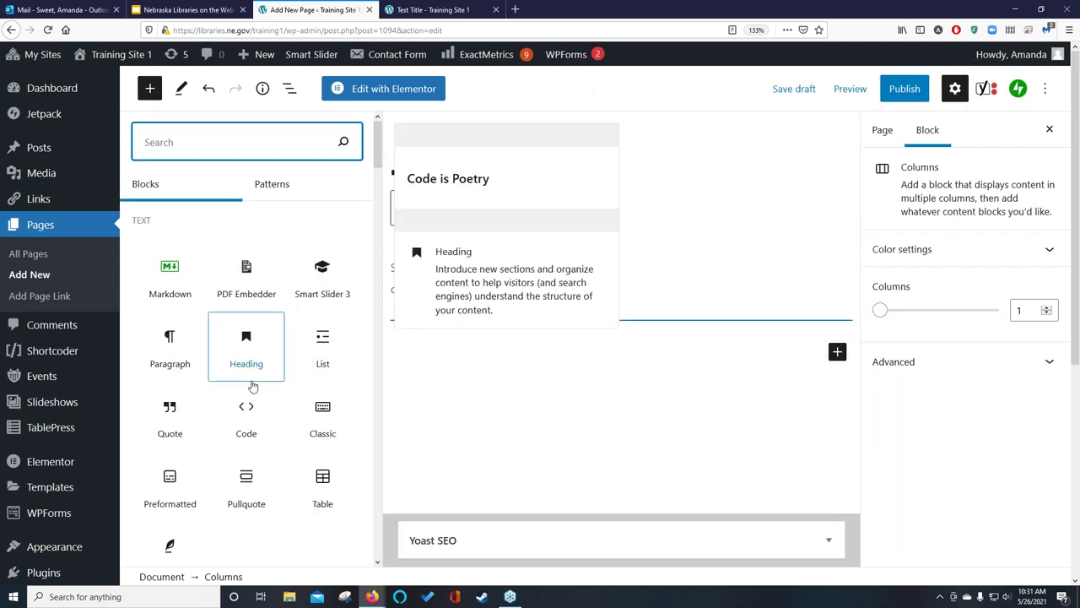
{"action": "scroll", "coordinate": [253, 387], "scroll_direction": "down", "scroll_amount": 5}
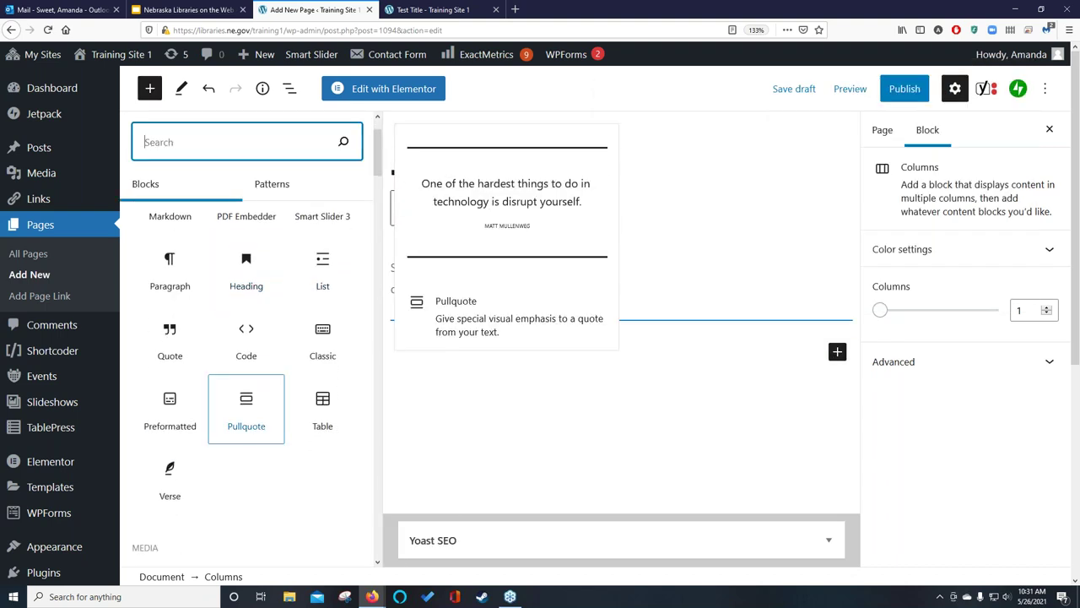
{"action": "scroll", "coordinate": [246, 321], "scroll_direction": "down", "scroll_amount": 2}
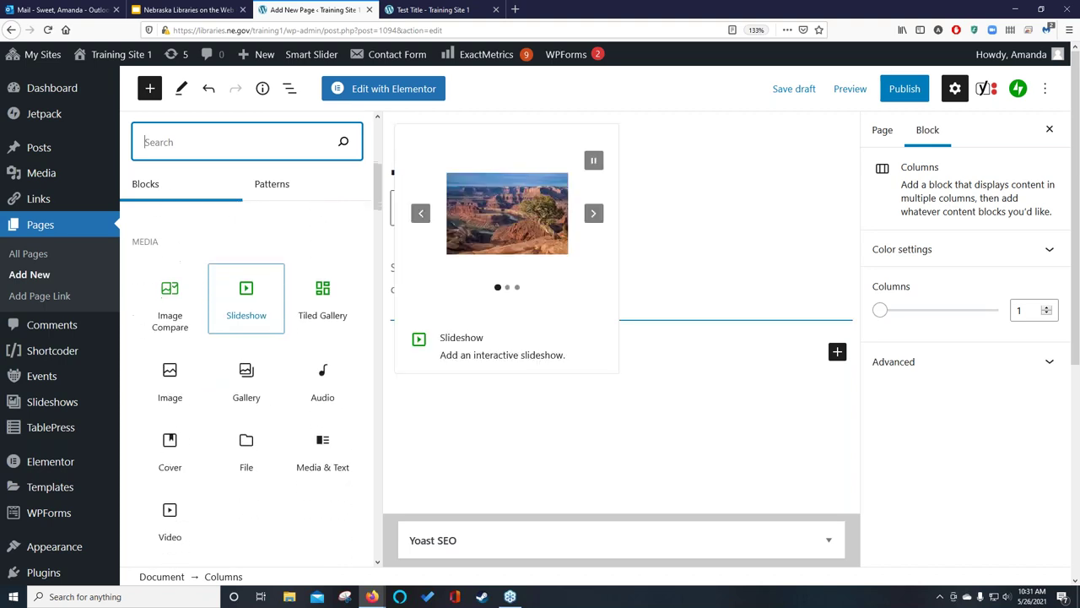
{"action": "left_click", "coordinate": [247, 289]}
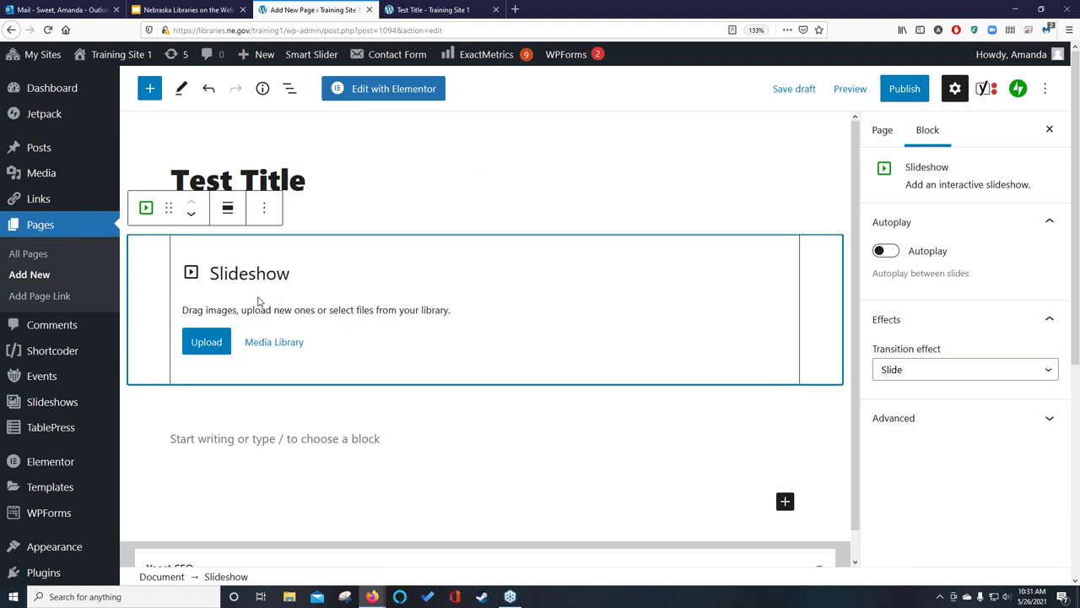
Fill the slideshow with four Media Library images: the leather journal, both flat-2879273_1920 desk photos, and the open diary.
{"action": "left_click", "coordinate": [274, 343]}
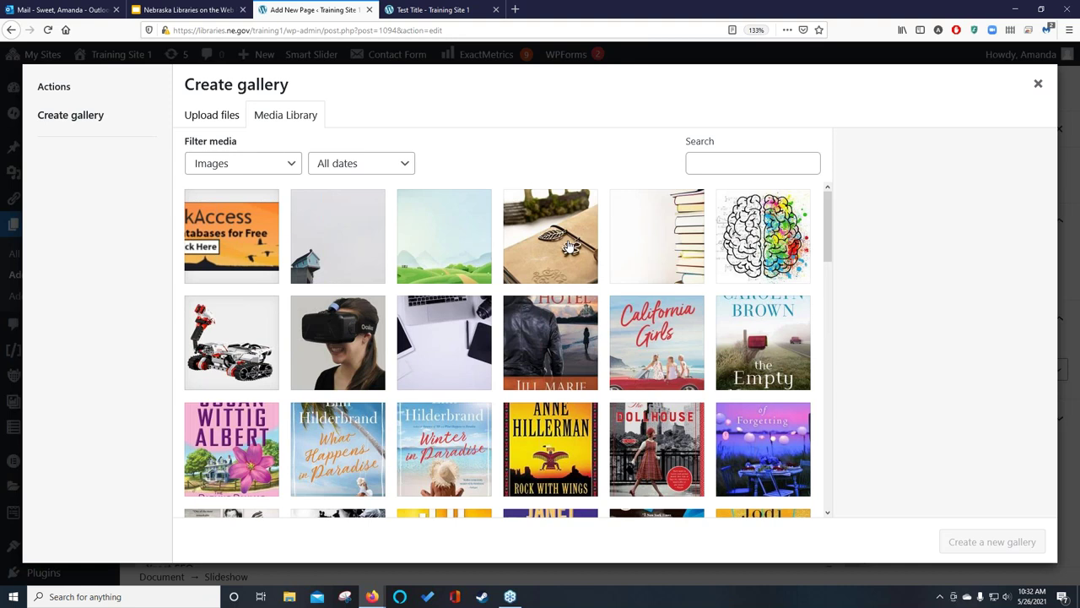
{"action": "left_click", "coordinate": [570, 245]}
{"action": "left_click", "coordinate": [437, 353]}
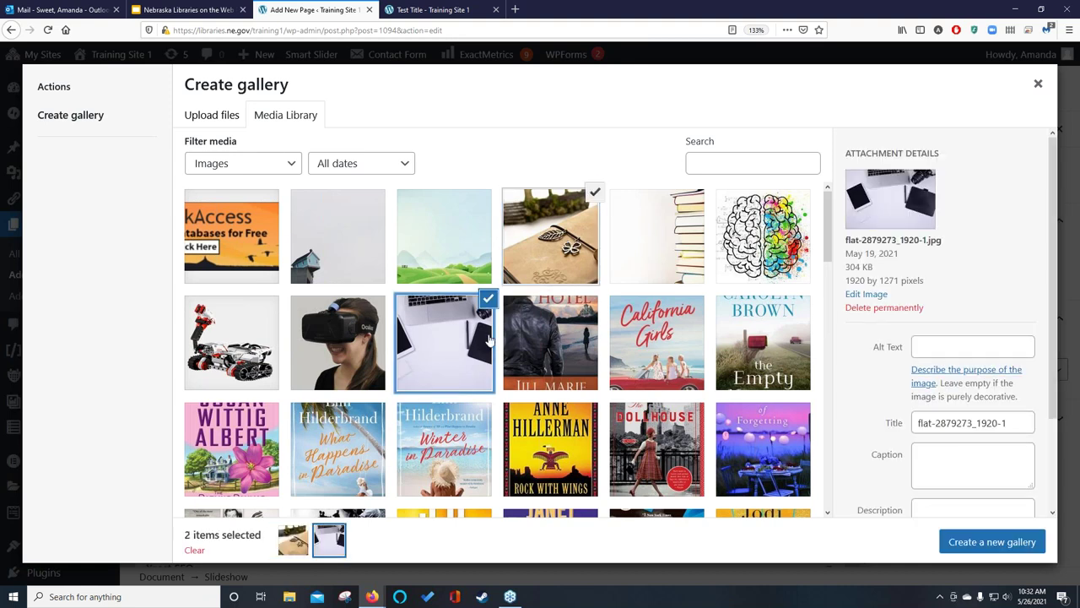
{"action": "scroll", "coordinate": [487, 339], "scroll_direction": "down", "scroll_amount": 3}
{"action": "scroll", "coordinate": [488, 339], "scroll_direction": "down", "scroll_amount": 5}
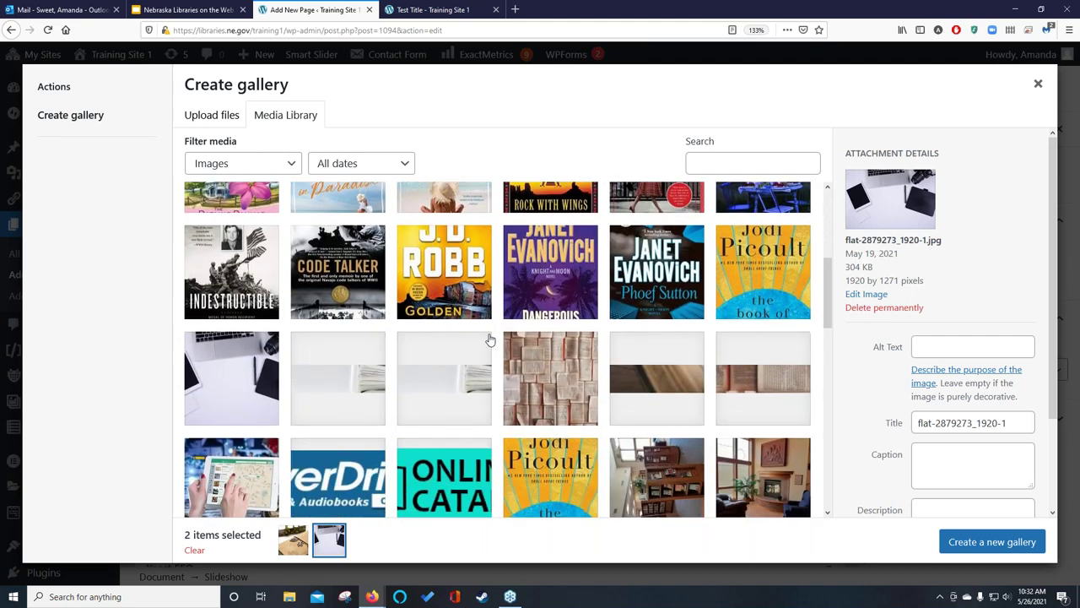
{"action": "left_click", "coordinate": [231, 301]}
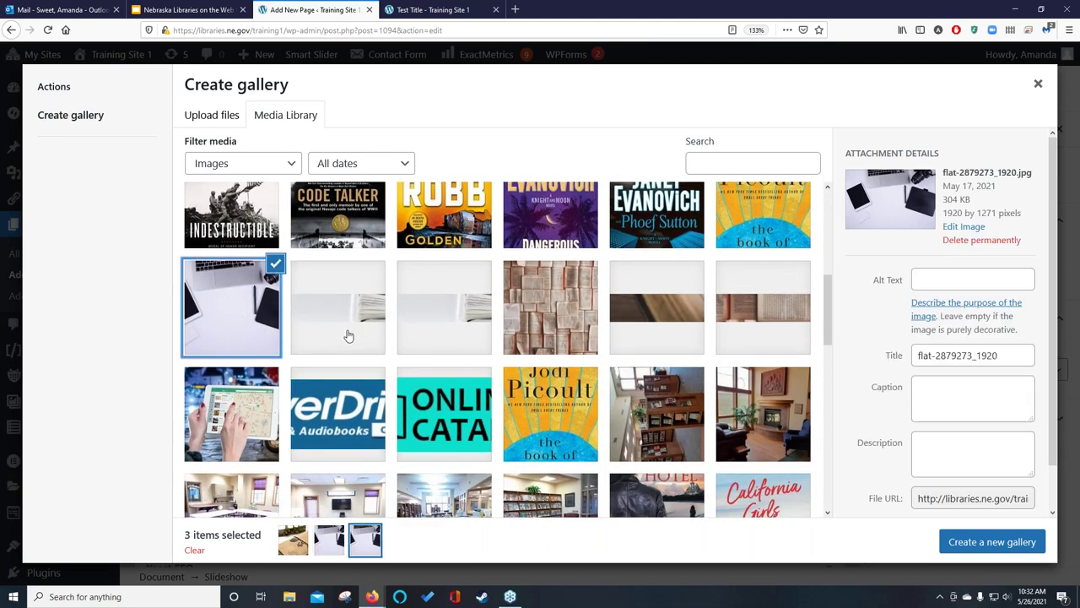
{"action": "scroll", "coordinate": [350, 335], "scroll_direction": "down", "scroll_amount": 5}
{"action": "scroll", "coordinate": [365, 344], "scroll_direction": "down", "scroll_amount": 4}
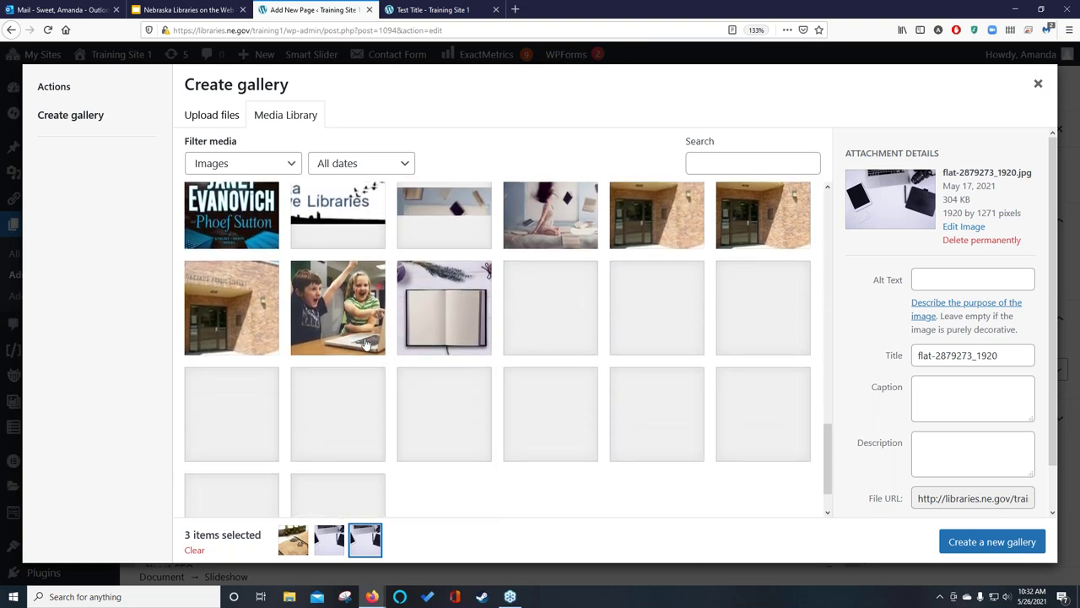
{"action": "left_click", "coordinate": [445, 304]}
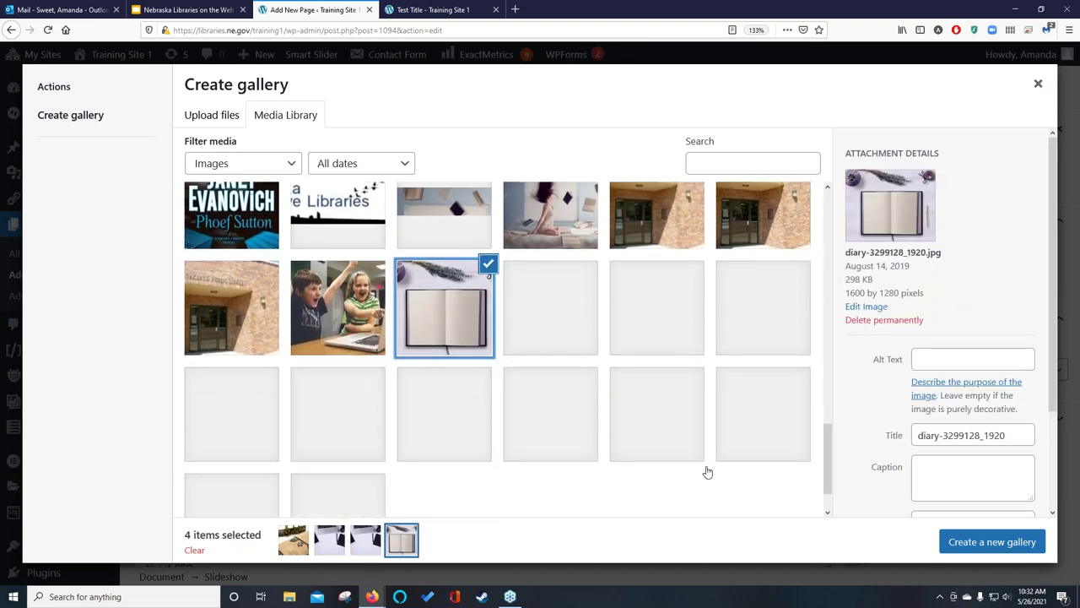
{"action": "left_click", "coordinate": [992, 542]}
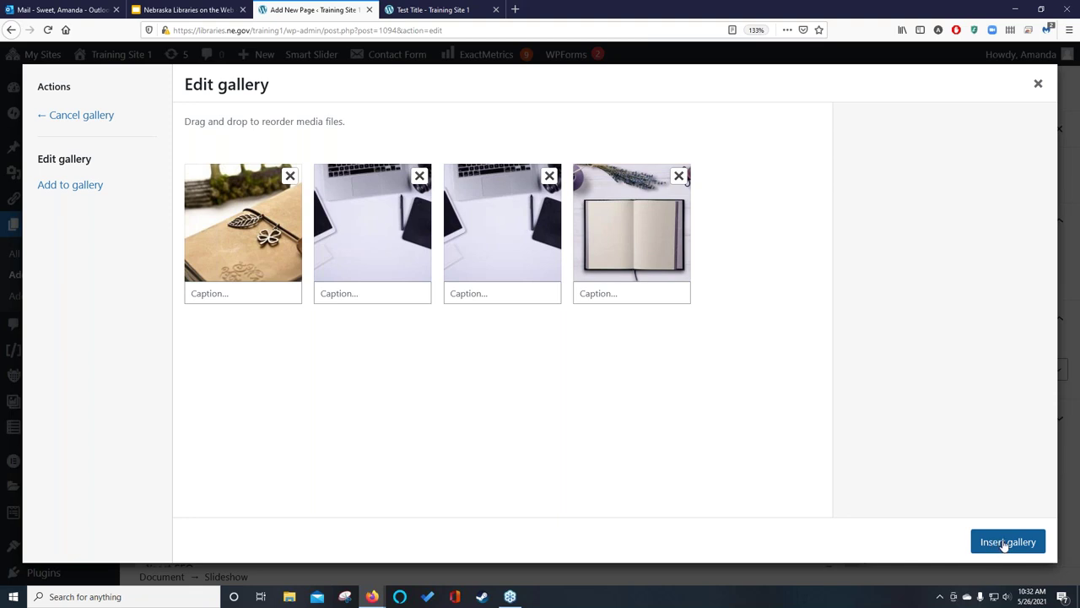
{"action": "left_click", "coordinate": [1004, 544]}
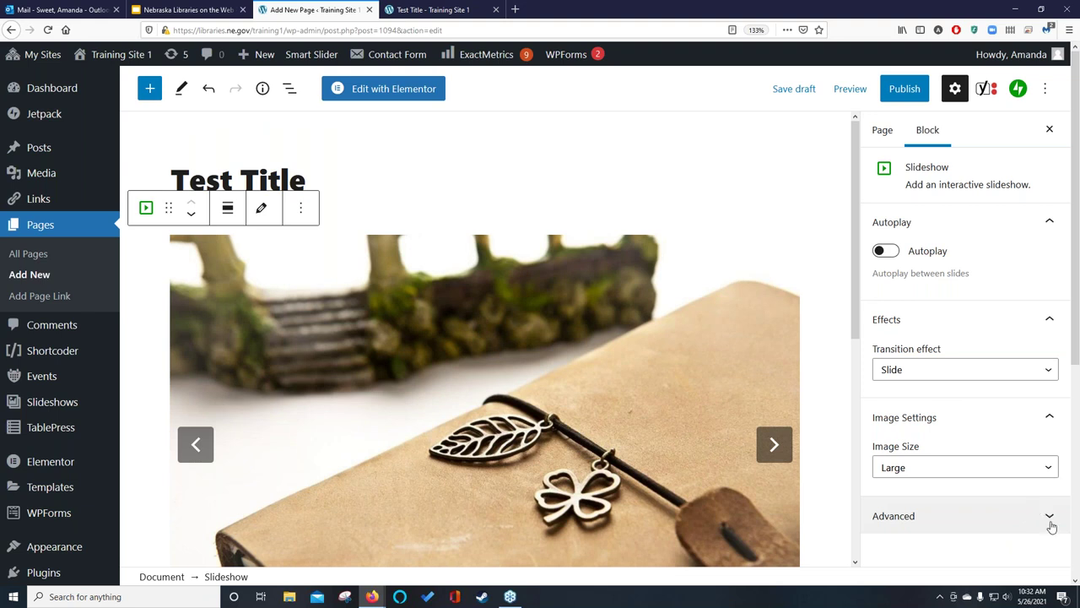
Preview the page in a new tab and examine how the slideshow displays below the title.
{"action": "left_click", "coordinate": [850, 90]}
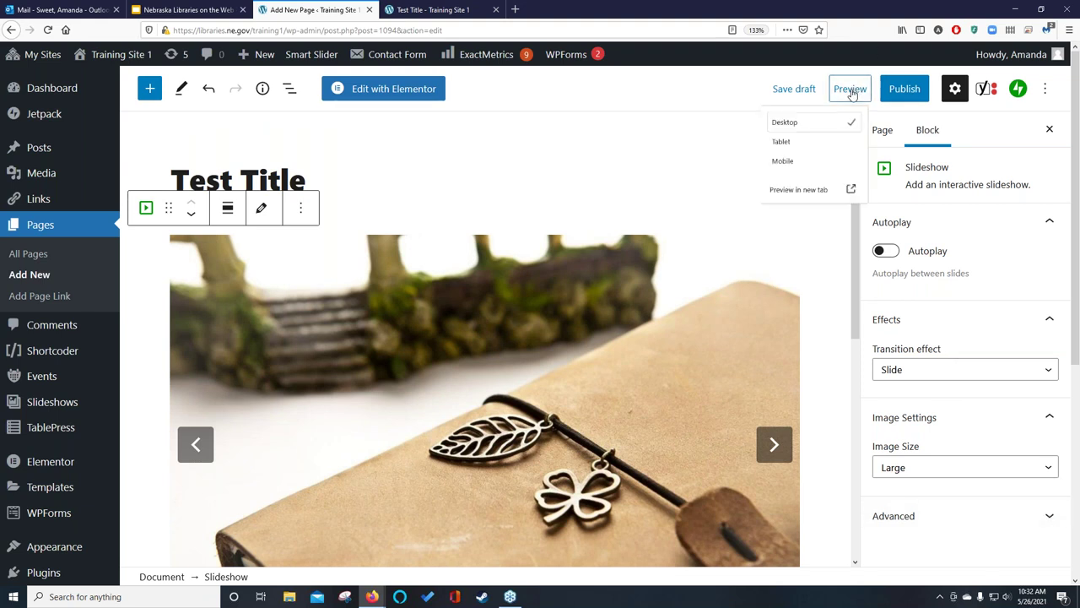
{"action": "left_click", "coordinate": [783, 229]}
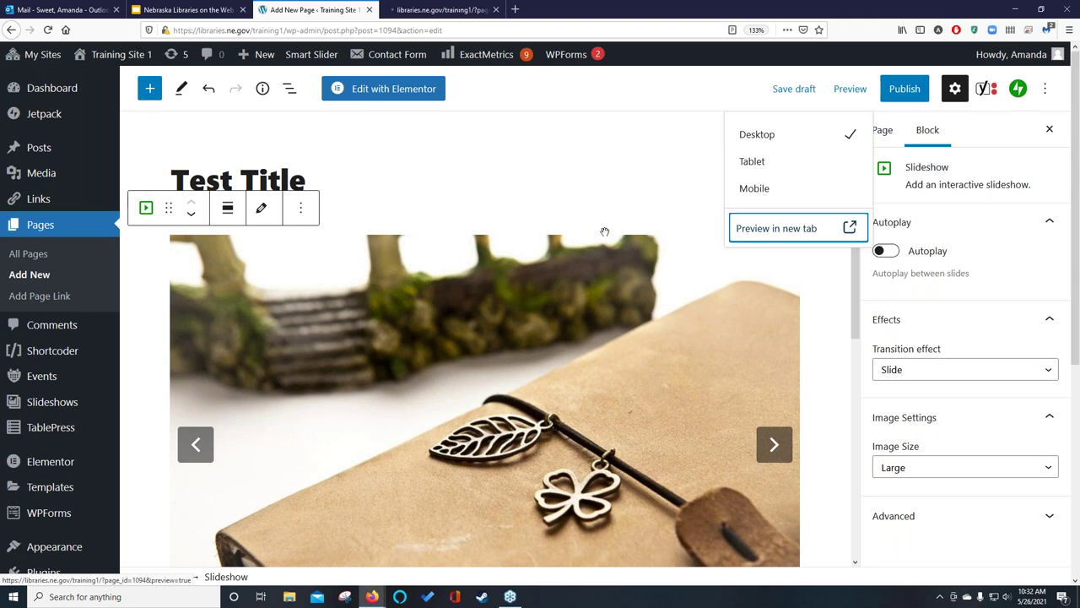
{"action": "left_click", "coordinate": [439, 9]}
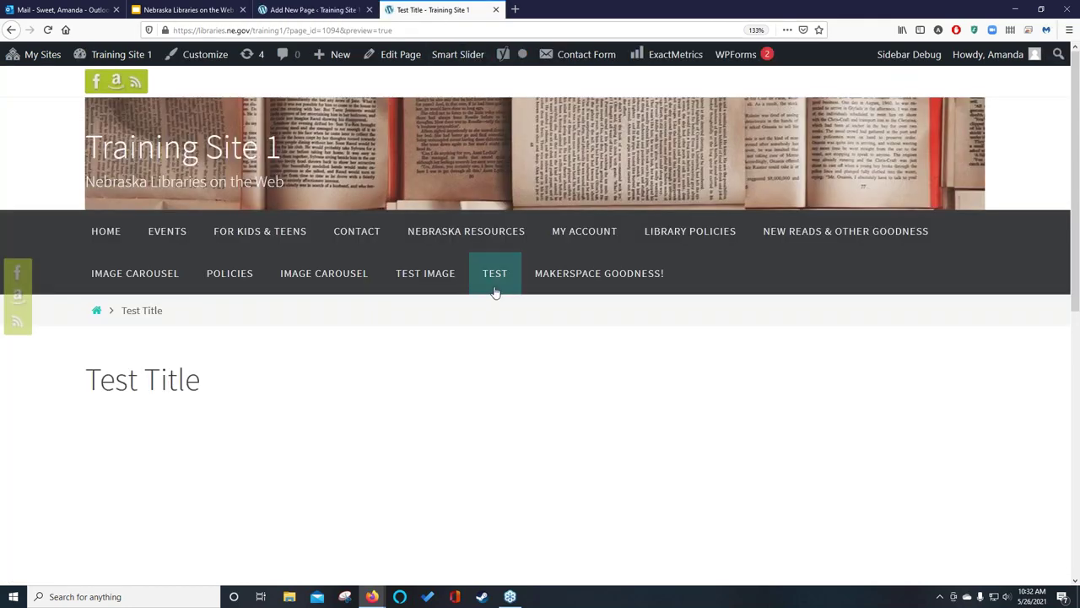
{"action": "scroll", "coordinate": [545, 307], "scroll_direction": "down", "scroll_amount": 3}
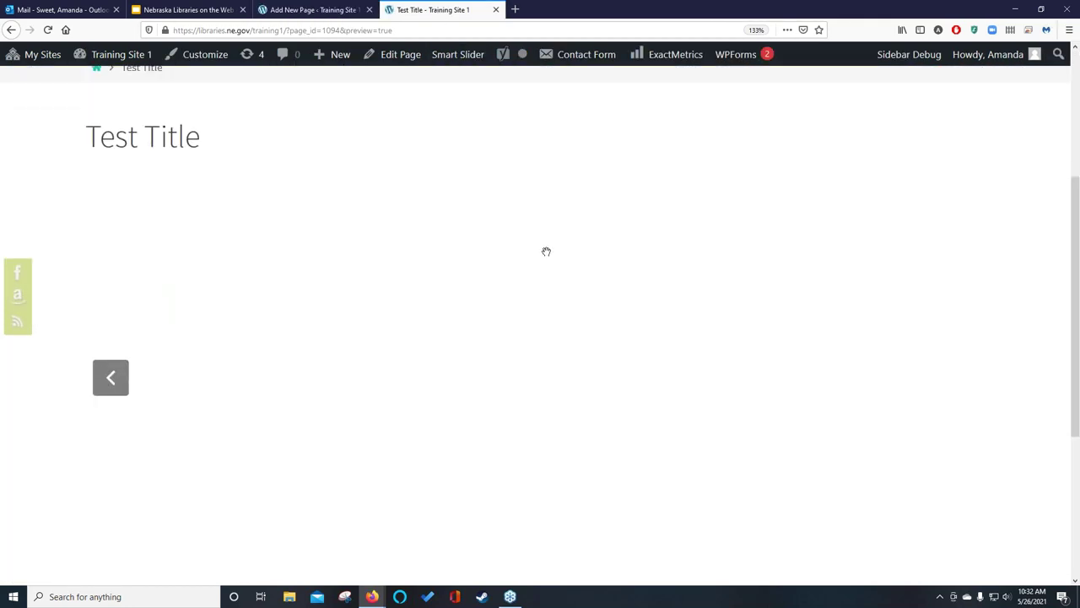
{"action": "scroll", "coordinate": [545, 253], "scroll_direction": "down", "scroll_amount": 1}
{"action": "scroll", "coordinate": [546, 252], "scroll_direction": "up", "scroll_amount": 1}
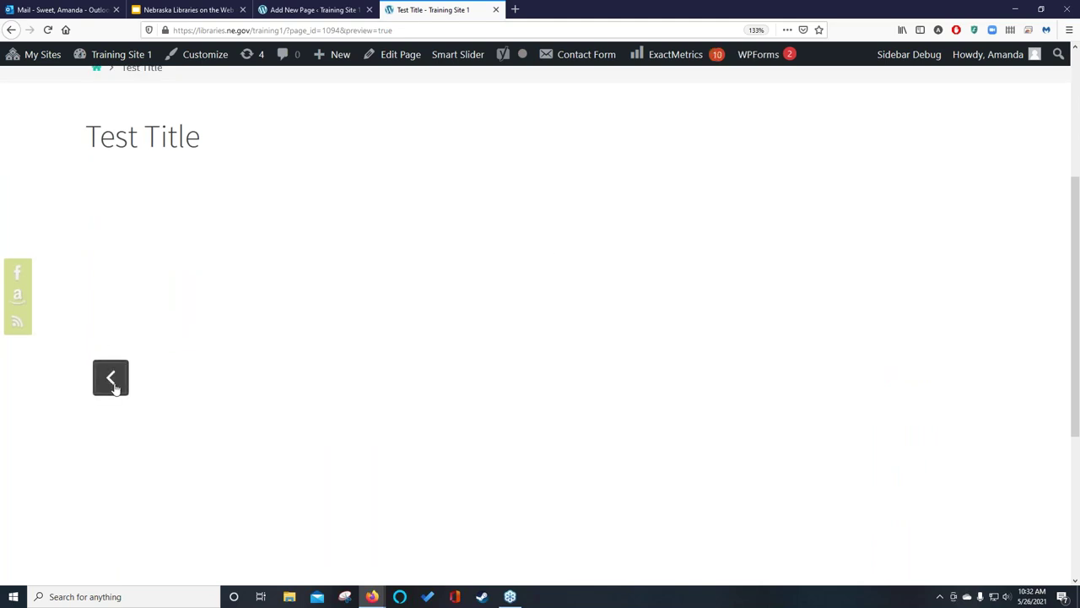
Return to the page editor, advance the slideshow by one image, and compare it with the preview tab.
{"action": "left_click", "coordinate": [290, 11]}
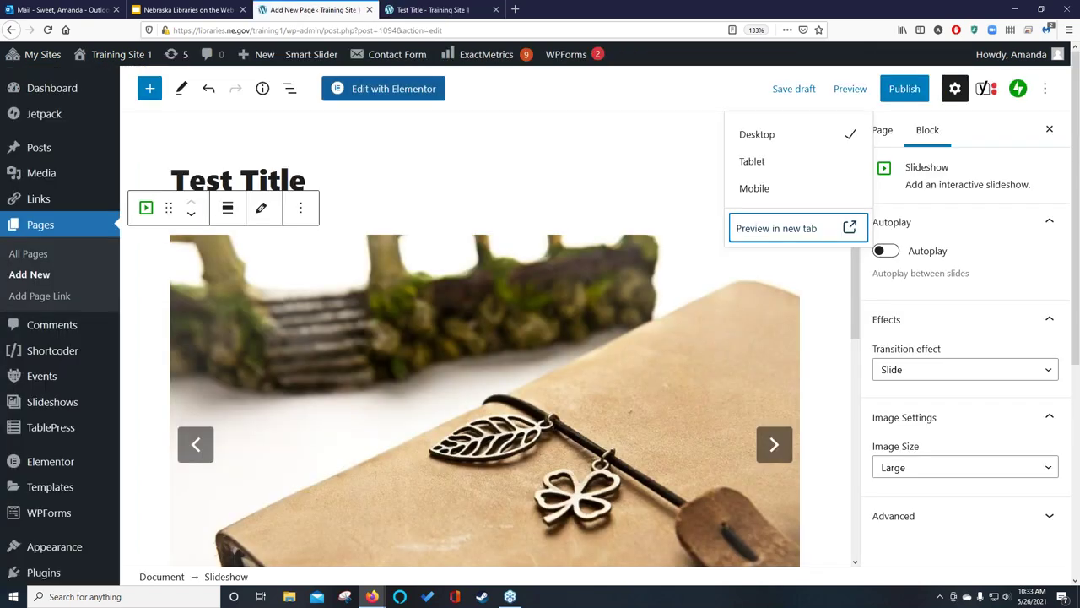
{"action": "left_click", "coordinate": [845, 365]}
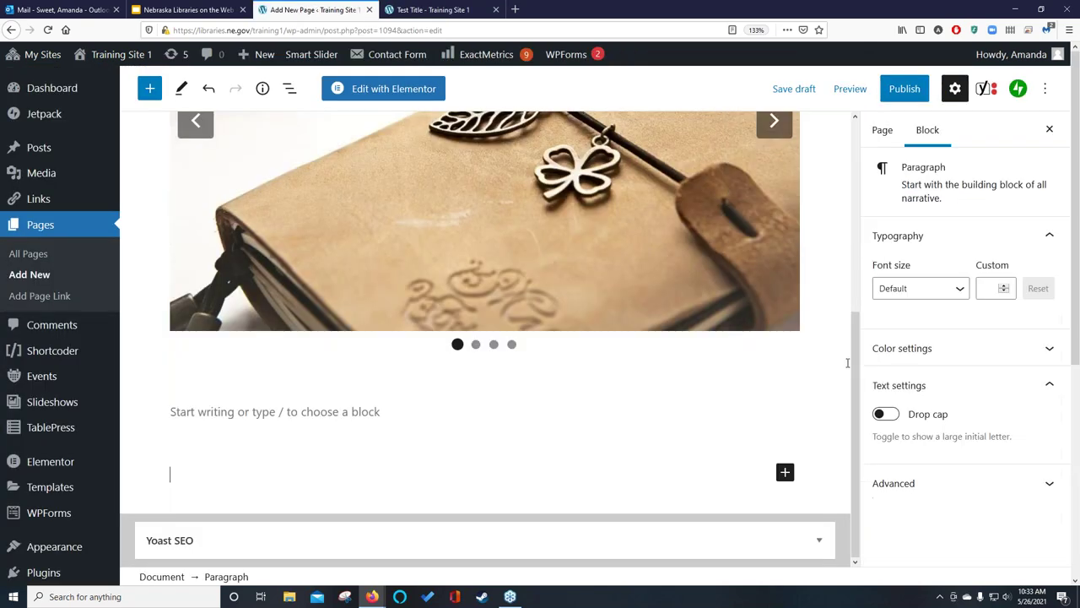
{"action": "left_click", "coordinate": [692, 323]}
{"action": "scroll", "coordinate": [692, 323], "scroll_direction": "up", "scroll_amount": 3}
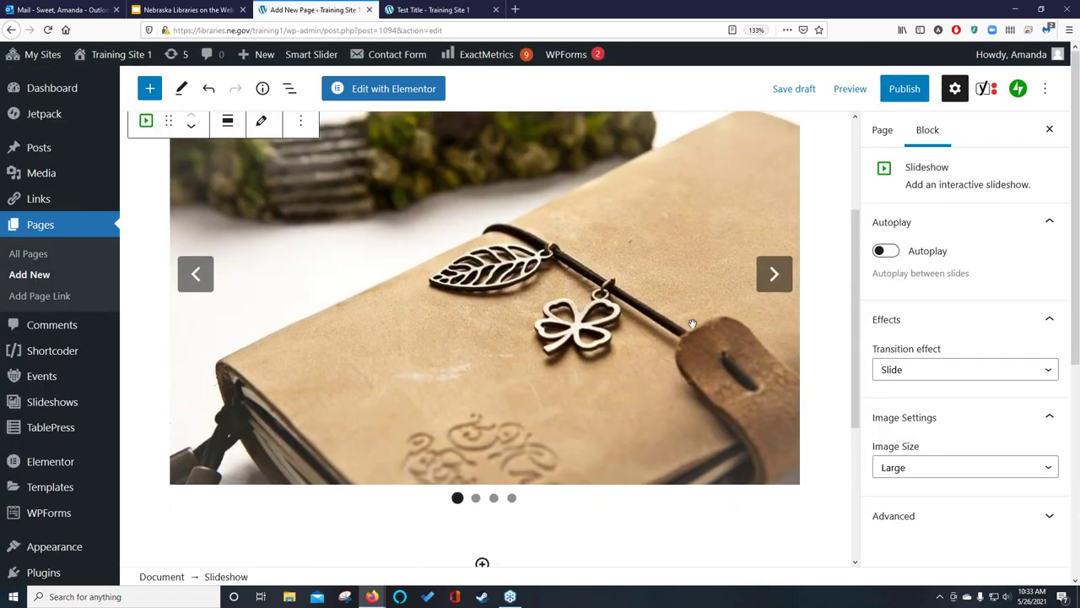
{"action": "scroll", "coordinate": [696, 331], "scroll_direction": "up", "scroll_amount": 2}
{"action": "left_click", "coordinate": [775, 355]}
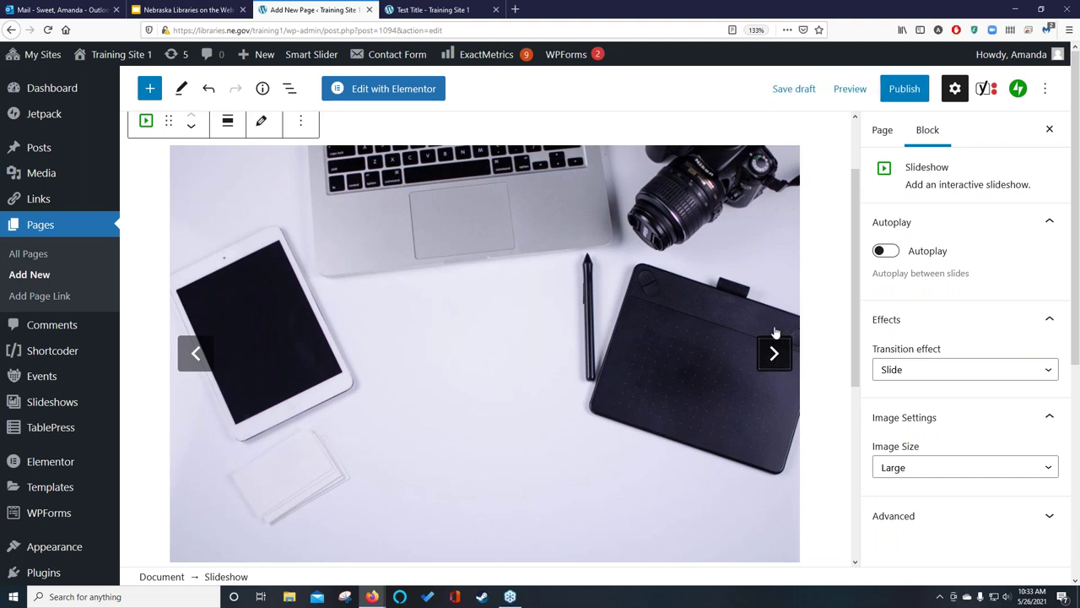
{"action": "left_click", "coordinate": [432, 13]}
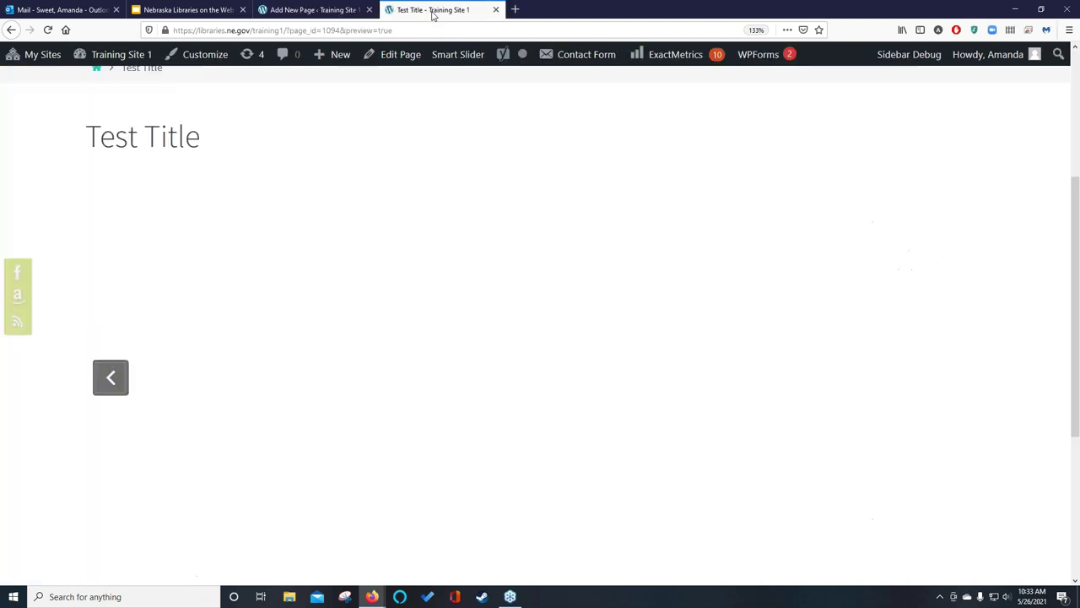
{"action": "left_click", "coordinate": [303, 10]}
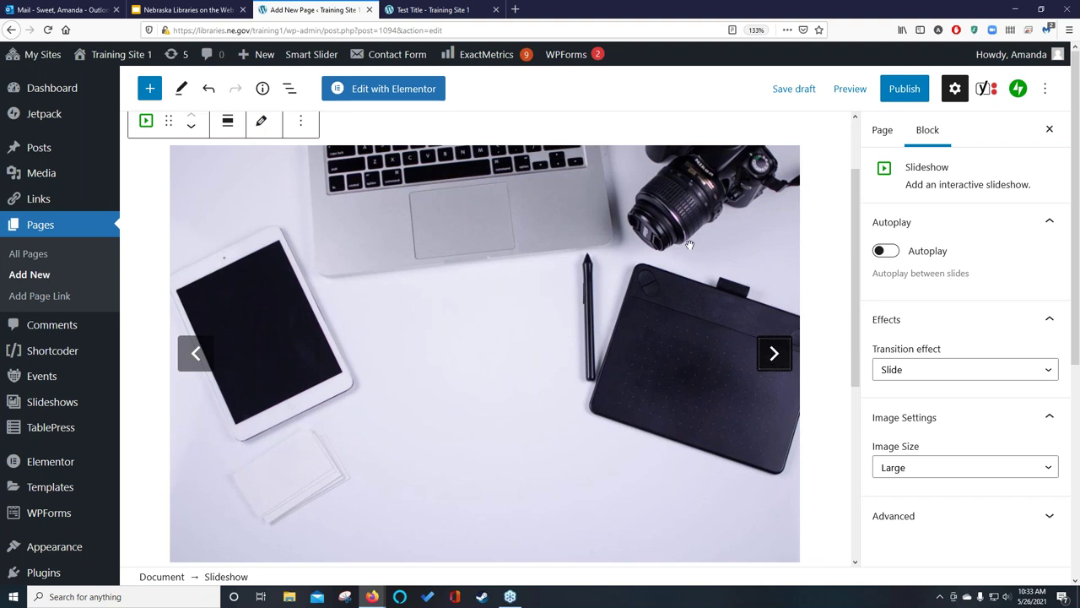
{"action": "scroll", "coordinate": [693, 304], "scroll_direction": "up", "scroll_amount": 2}
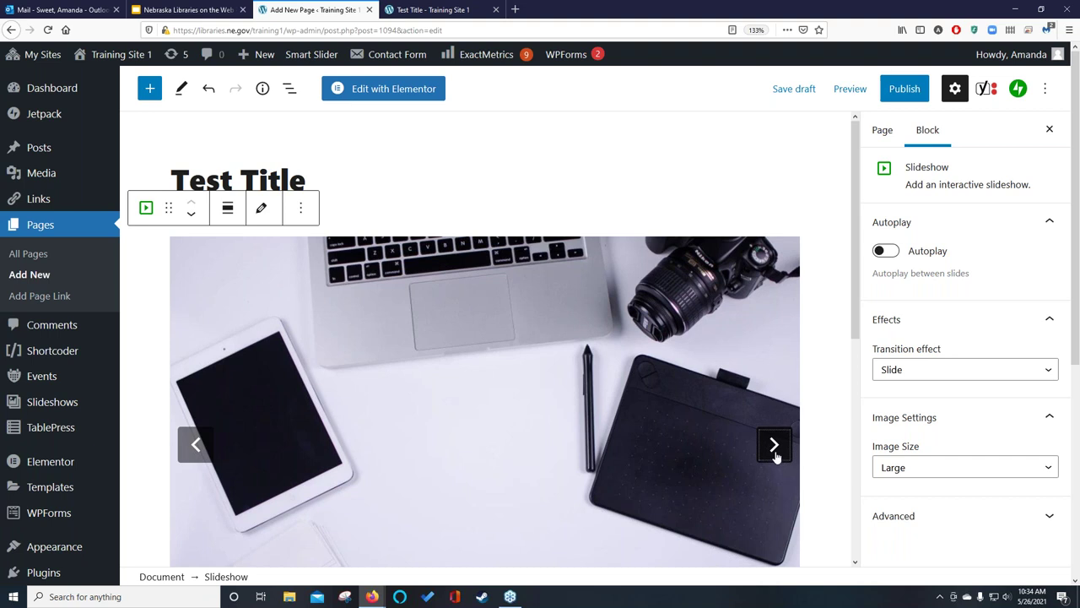
Turn on autoplay for the slideshow and set the delay between transitions to 5 seconds.
{"action": "left_click", "coordinate": [883, 252]}
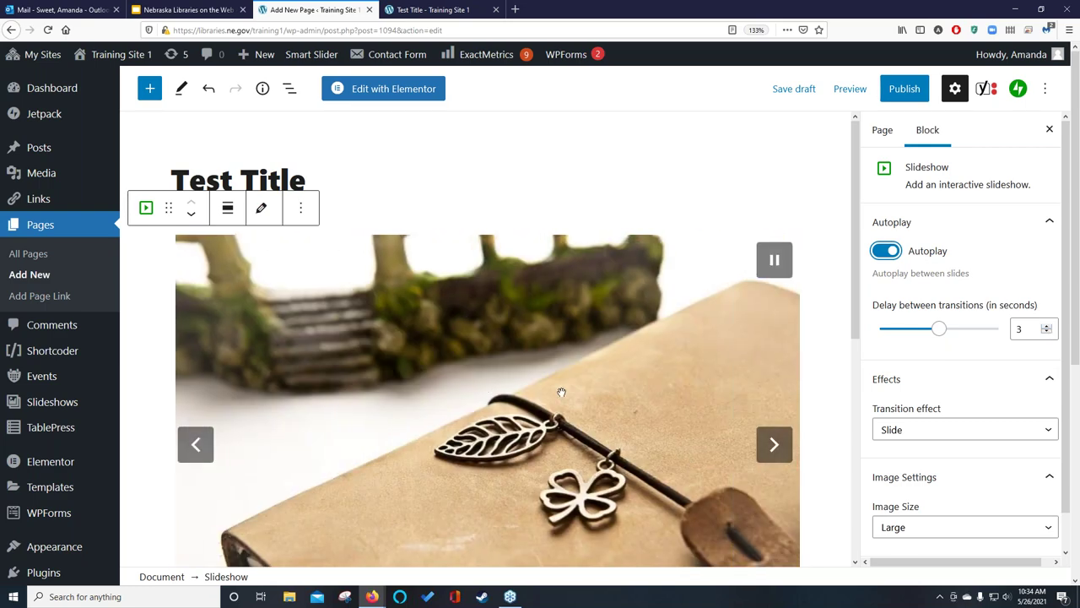
{"action": "left_click", "coordinate": [939, 329]}
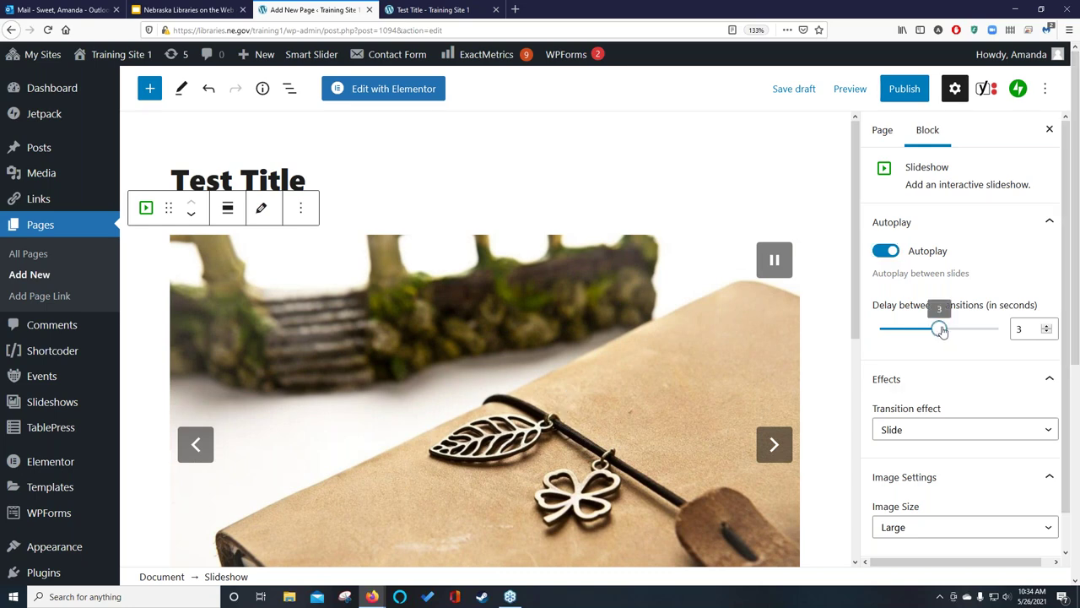
{"action": "left_click_drag", "start_coordinate": [939, 329], "coordinate": [998, 333]}
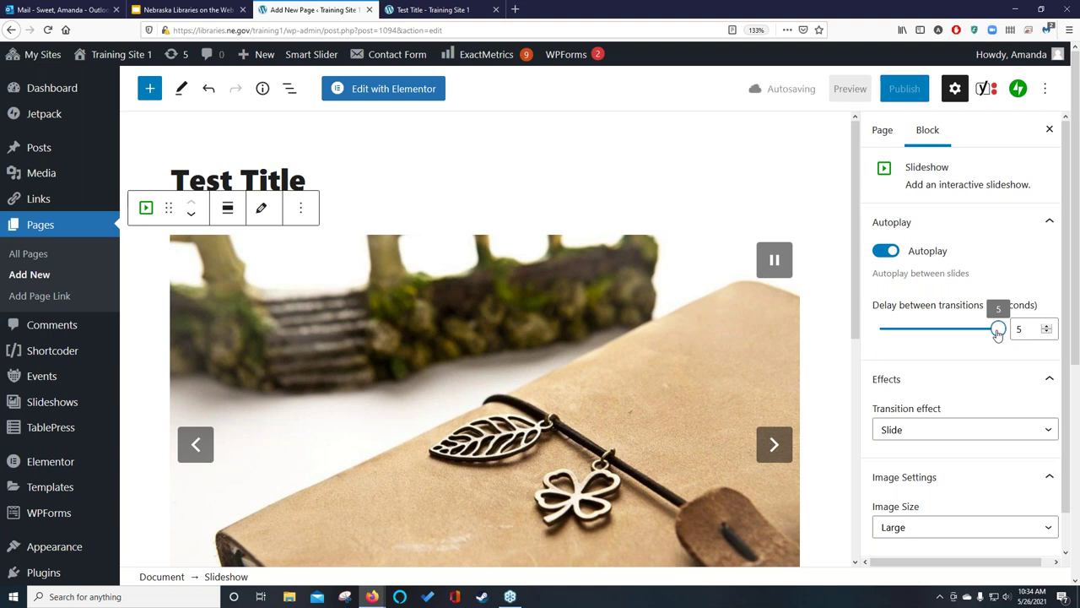
{"action": "key", "text": "Left"}
{"action": "key", "text": "Left"}
{"action": "key", "text": "Right"}
{"action": "key", "text": "Right"}
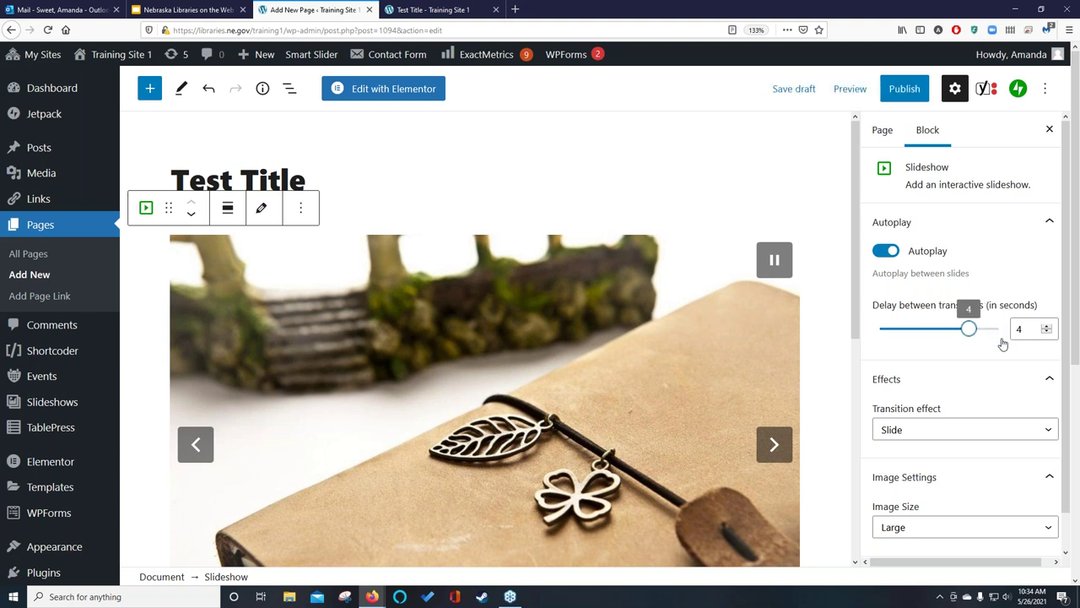
Try the Medium image size on the slideshow and set it back to Large.
{"action": "scroll", "coordinate": [1067, 337], "scroll_direction": "down", "scroll_amount": 1}
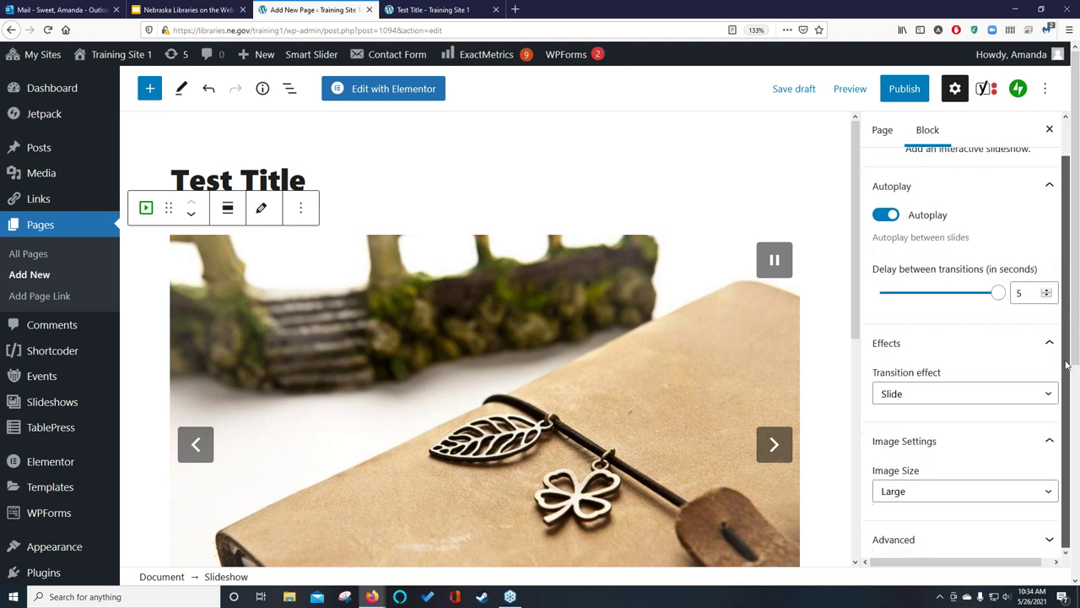
{"action": "left_click", "coordinate": [976, 491]}
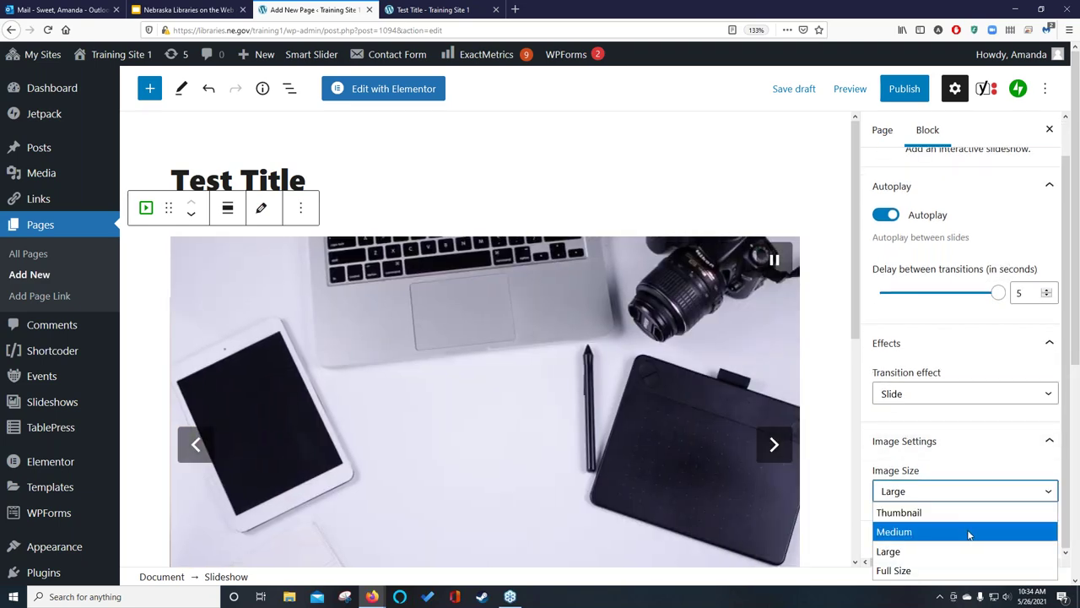
{"action": "left_click", "coordinate": [968, 532]}
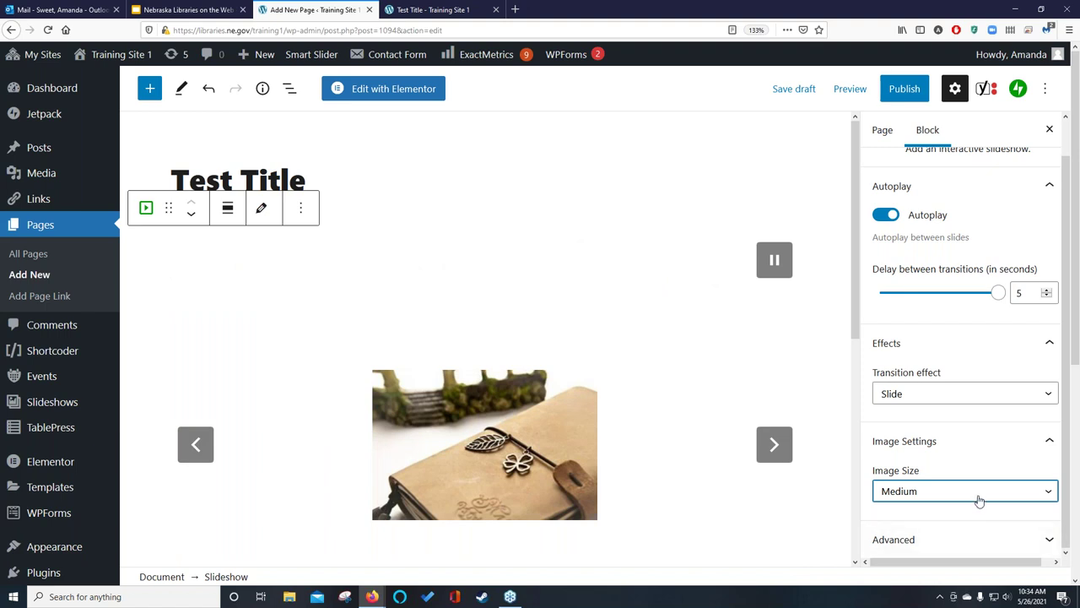
{"action": "left_click", "coordinate": [978, 498]}
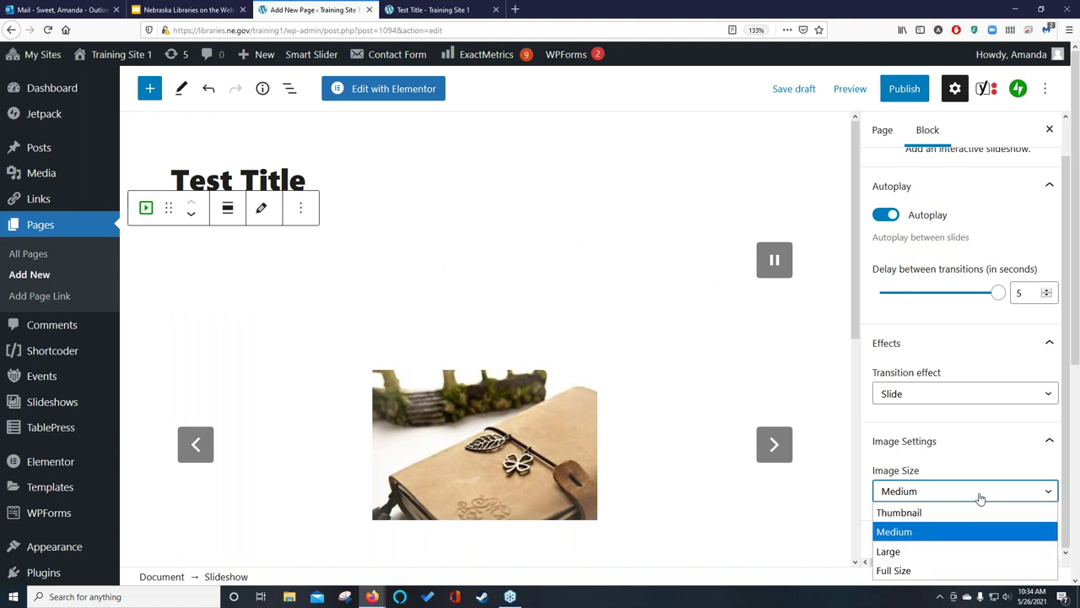
{"action": "left_click", "coordinate": [967, 551]}
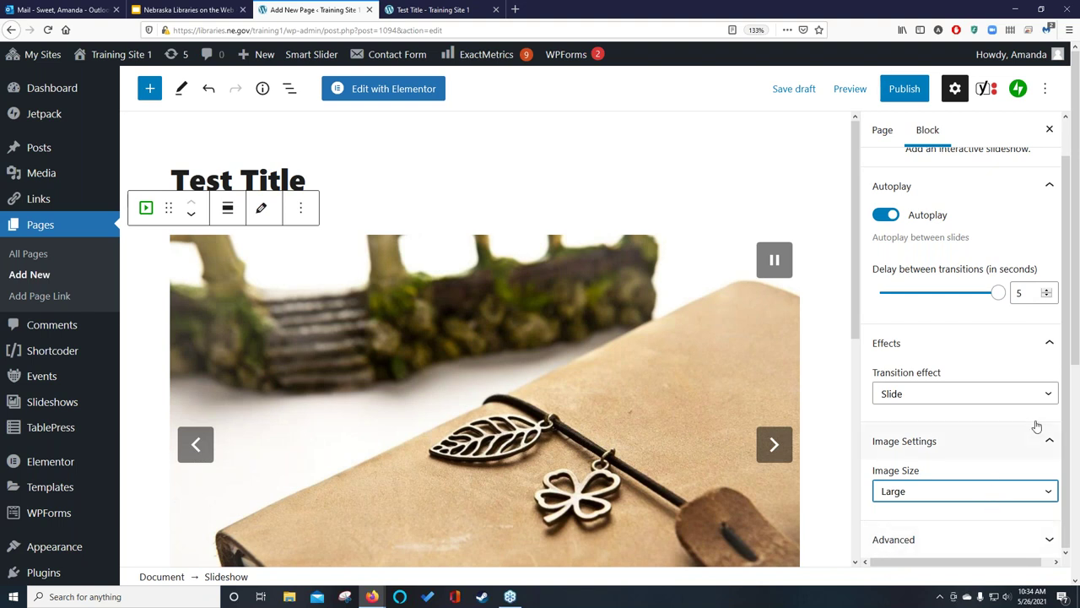
Expand the slideshow block's advanced settings and step its images forward and back.
{"action": "left_click", "coordinate": [1017, 538]}
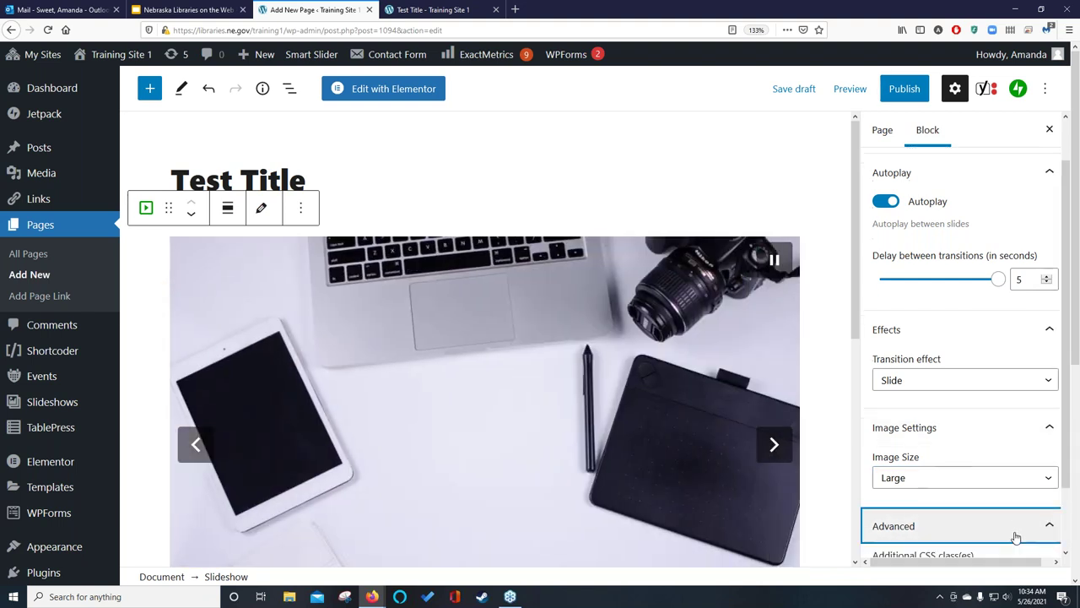
{"action": "scroll", "coordinate": [1001, 485], "scroll_direction": "down", "scroll_amount": 3}
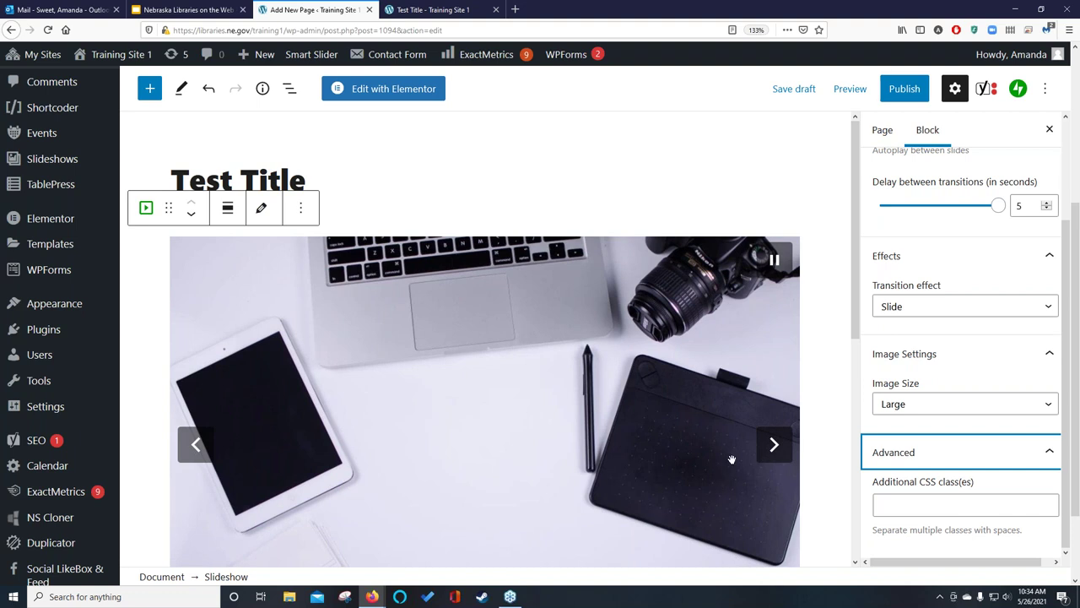
{"action": "left_click", "coordinate": [774, 447]}
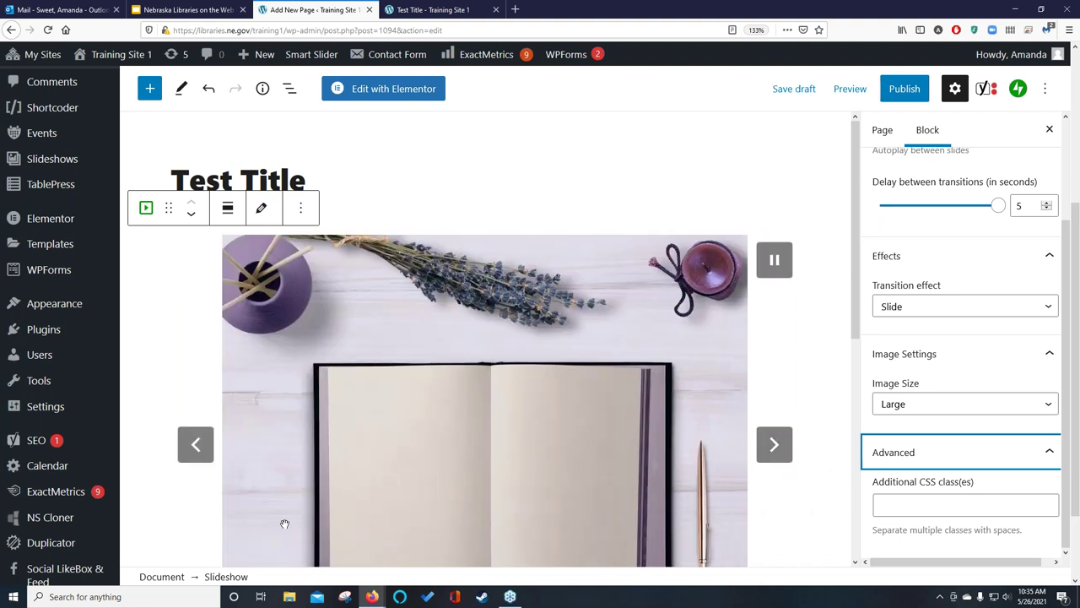
{"action": "left_click", "coordinate": [196, 445]}
Leave the Test Title page without saving and go to the list of all pages.
{"action": "scroll", "coordinate": [80, 351], "scroll_direction": "up", "scroll_amount": 3}
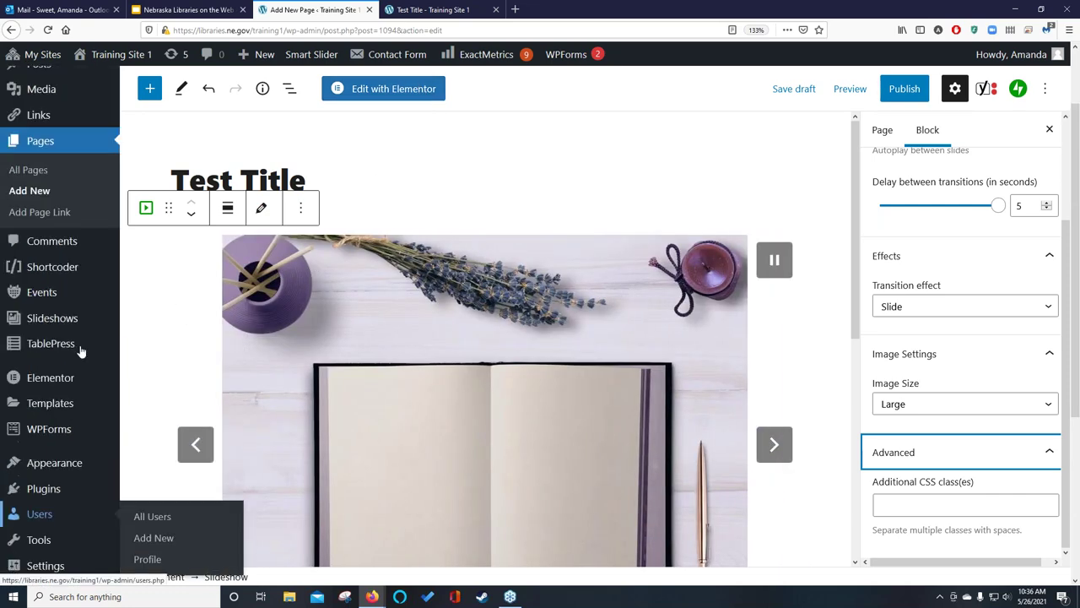
{"action": "scroll", "coordinate": [80, 351], "scroll_direction": "up", "scroll_amount": 2}
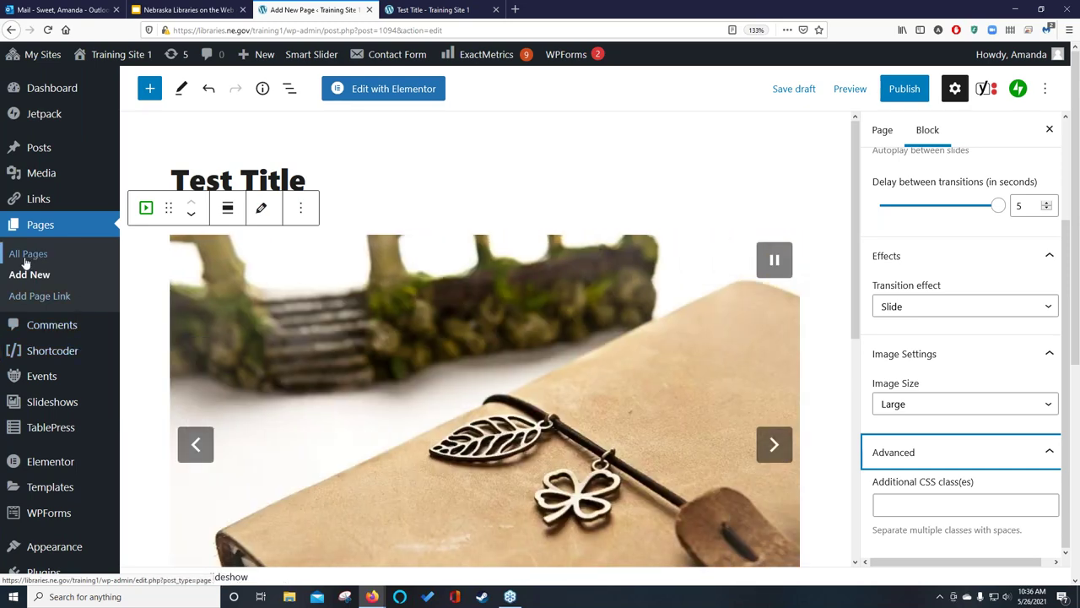
{"action": "left_click", "coordinate": [31, 258]}
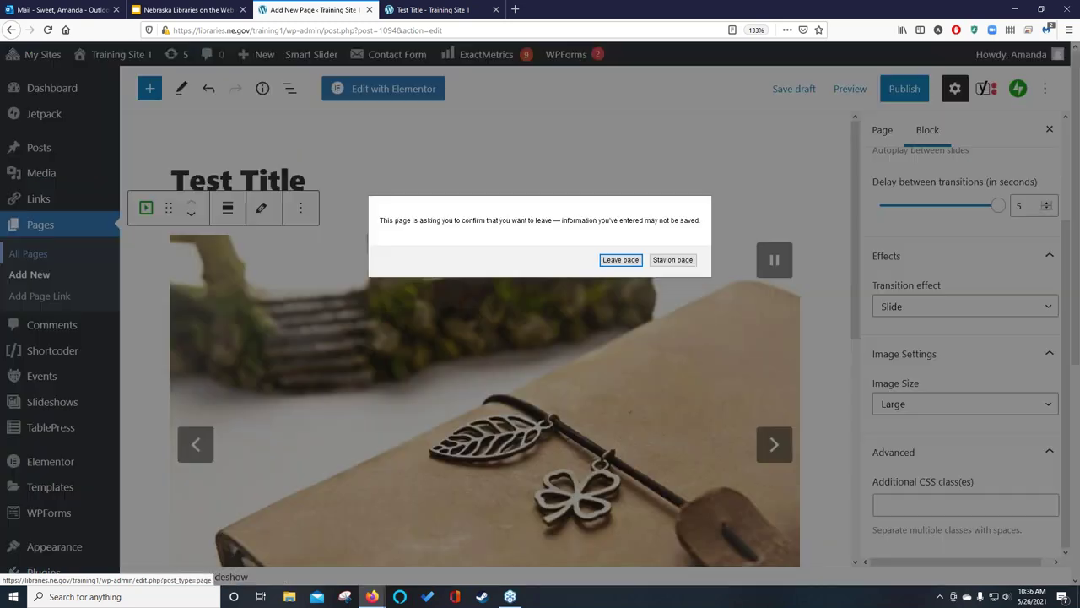
{"action": "left_click", "coordinate": [612, 262]}
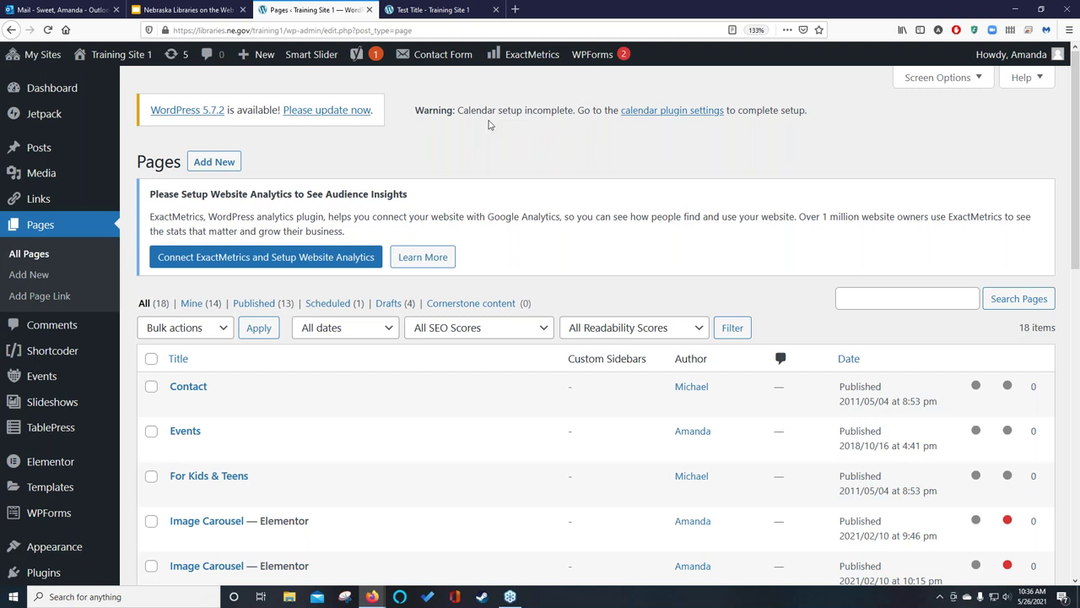
Create a new page titled "Test Elementor" and open it for editing in Elementor.
{"action": "left_click", "coordinate": [215, 165]}
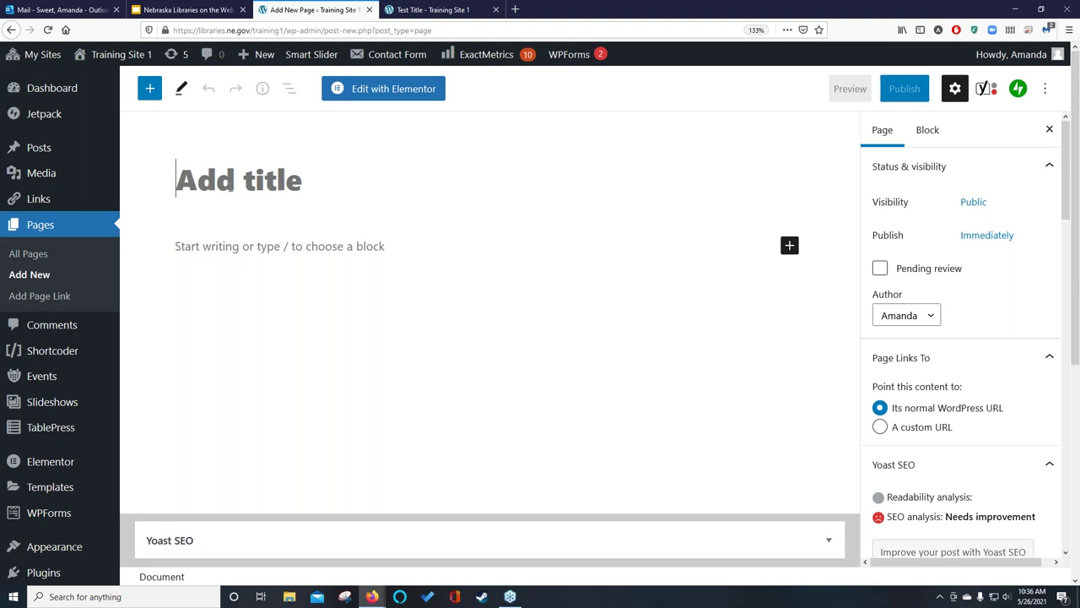
{"action": "type", "text": "Test"}
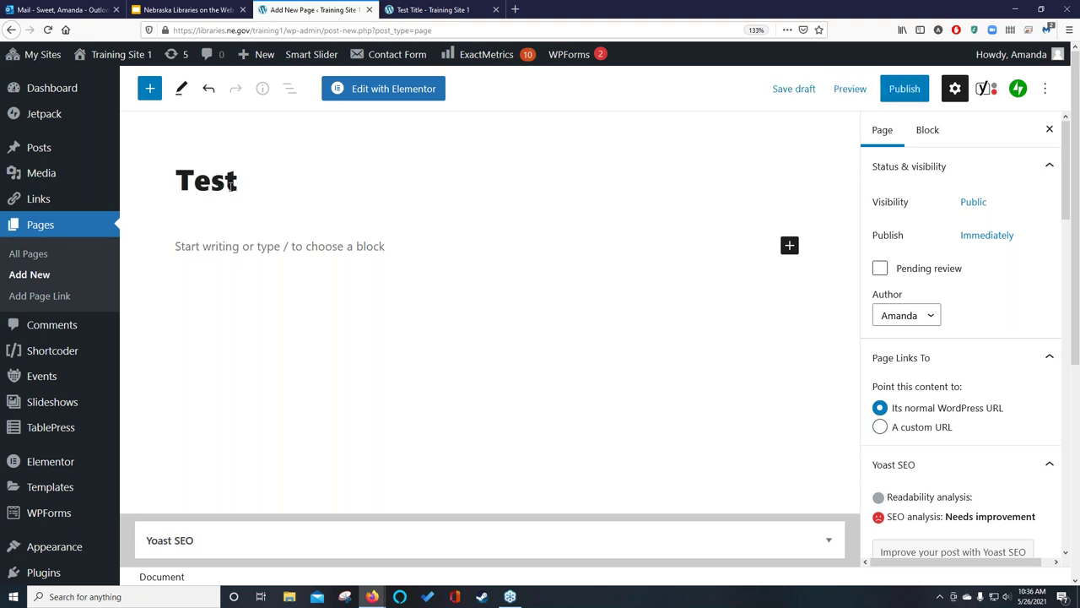
{"action": "type", "text": " Elementor"}
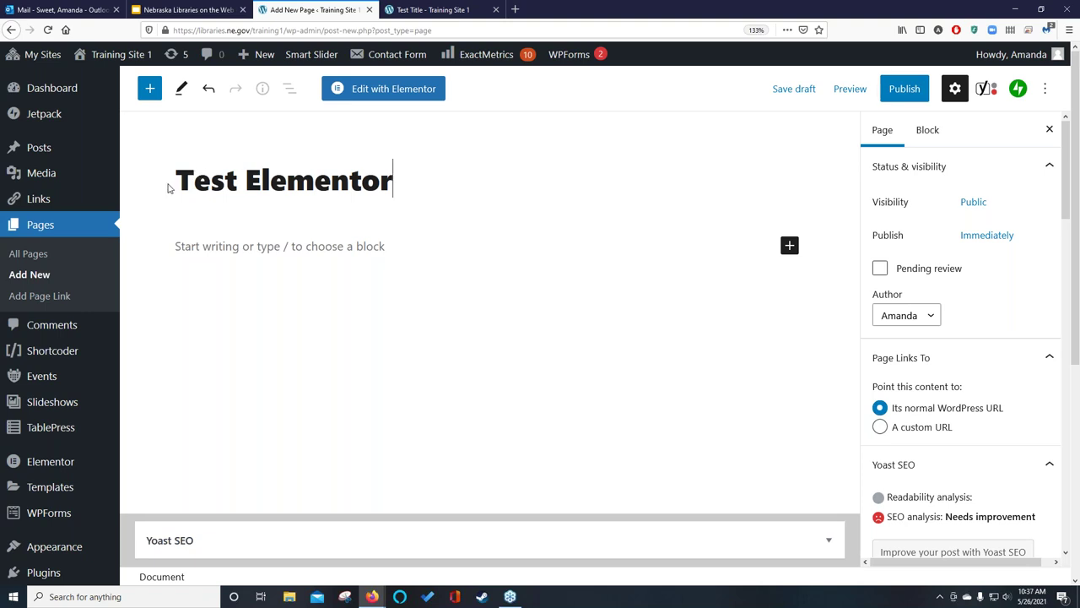
{"action": "left_click", "coordinate": [375, 93]}
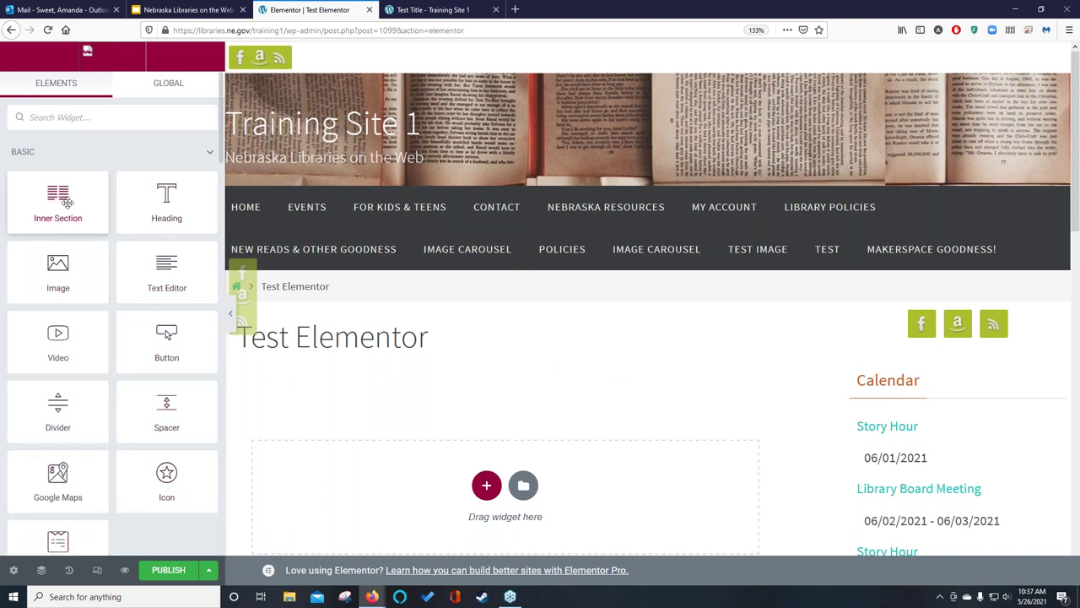
Browse the Basic, Pro and General widgets that Elementor offers, noting which Pro widgets are locked.
{"action": "scroll", "coordinate": [88, 224], "scroll_direction": "down", "scroll_amount": 5}
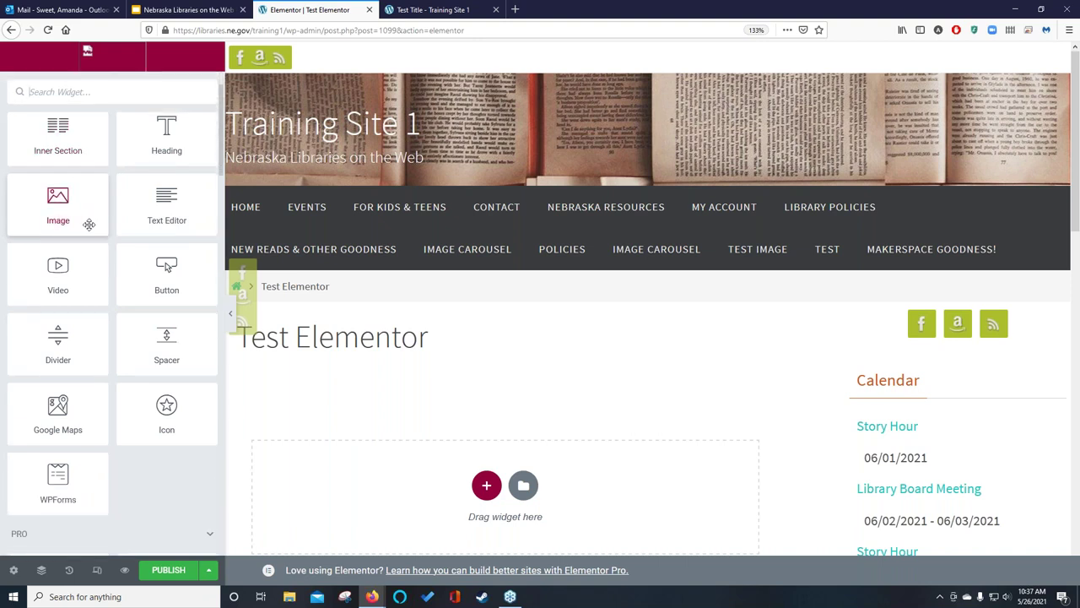
{"action": "scroll", "coordinate": [90, 223], "scroll_direction": "down", "scroll_amount": 4}
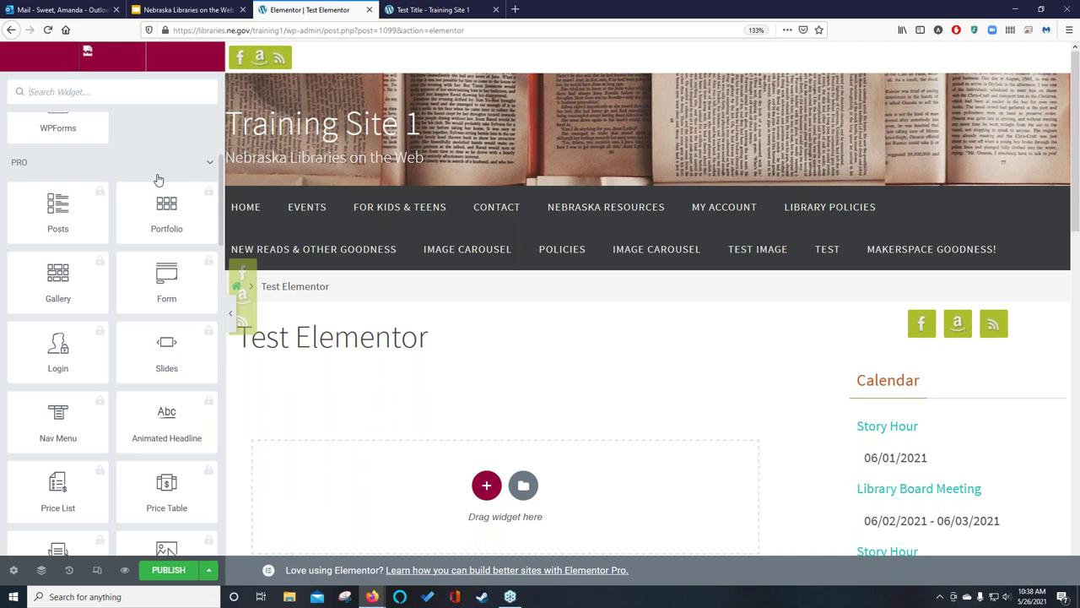
{"action": "scroll", "coordinate": [156, 180], "scroll_direction": "down", "scroll_amount": 5}
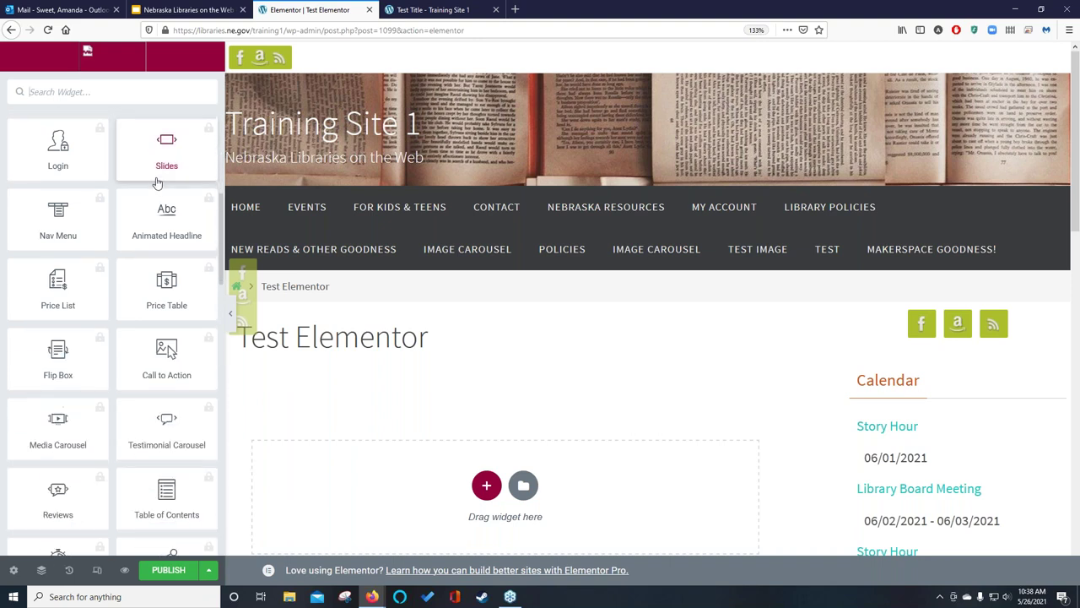
{"action": "scroll", "coordinate": [156, 180], "scroll_direction": "down", "scroll_amount": 8}
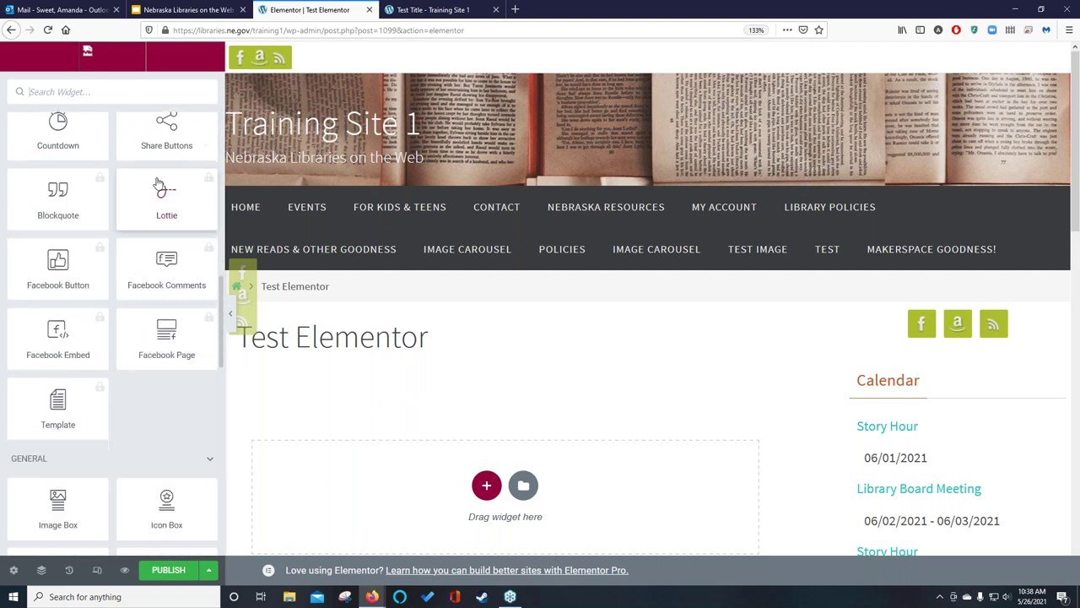
{"action": "scroll", "coordinate": [158, 182], "scroll_direction": "down", "scroll_amount": 3}
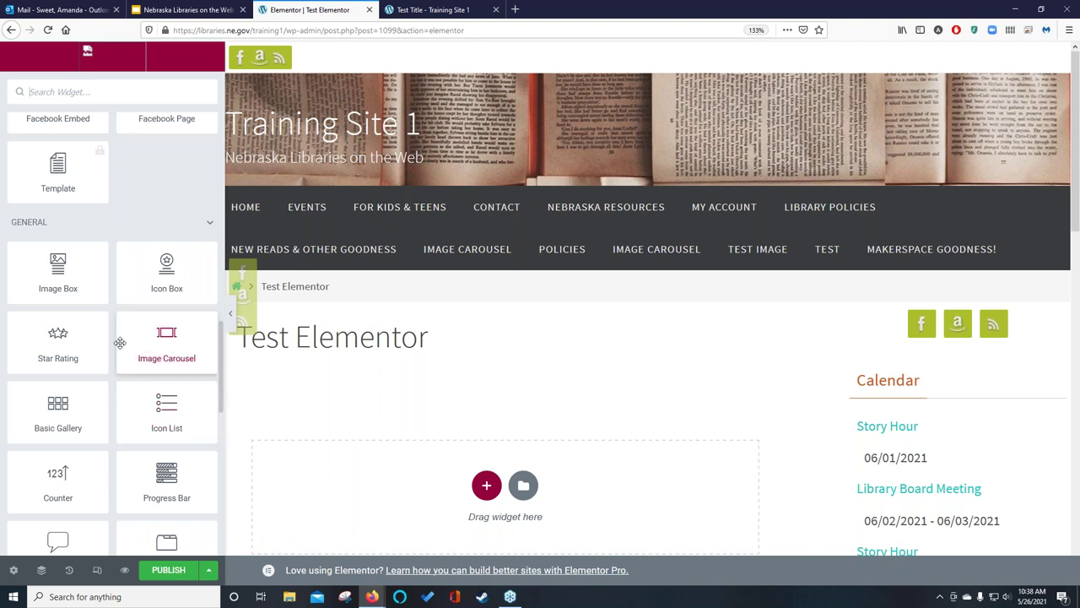
{"action": "scroll", "coordinate": [122, 340], "scroll_direction": "up", "scroll_amount": 5}
{"action": "scroll", "coordinate": [132, 316], "scroll_direction": "up", "scroll_amount": 10}
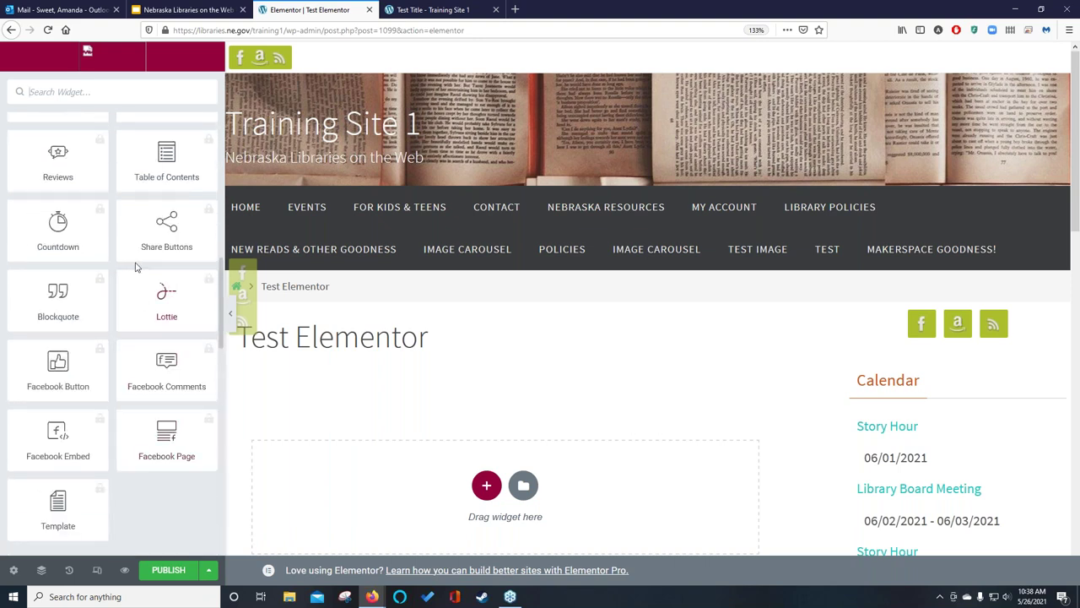
{"action": "scroll", "coordinate": [75, 240], "scroll_direction": "up", "scroll_amount": 4}
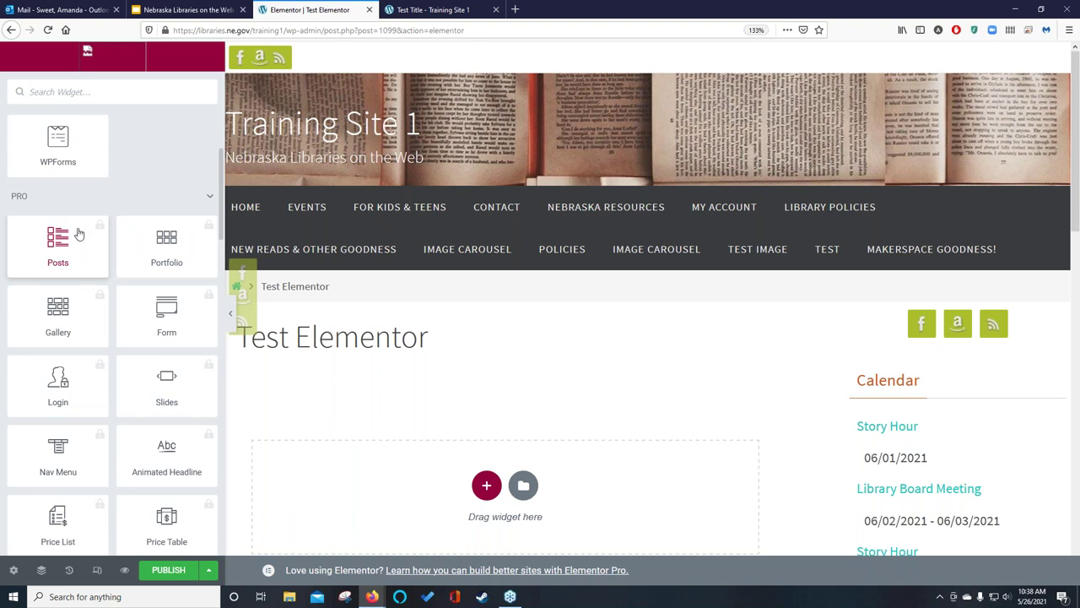
{"action": "scroll", "coordinate": [17, 200], "scroll_direction": "down", "scroll_amount": 3}
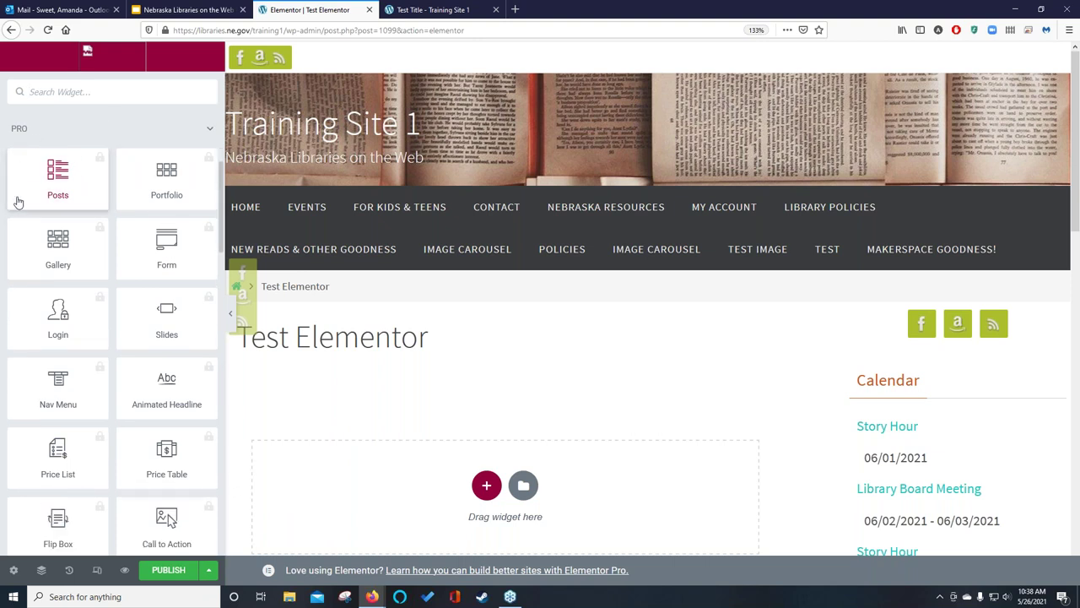
{"action": "scroll", "coordinate": [24, 210], "scroll_direction": "down", "scroll_amount": 2}
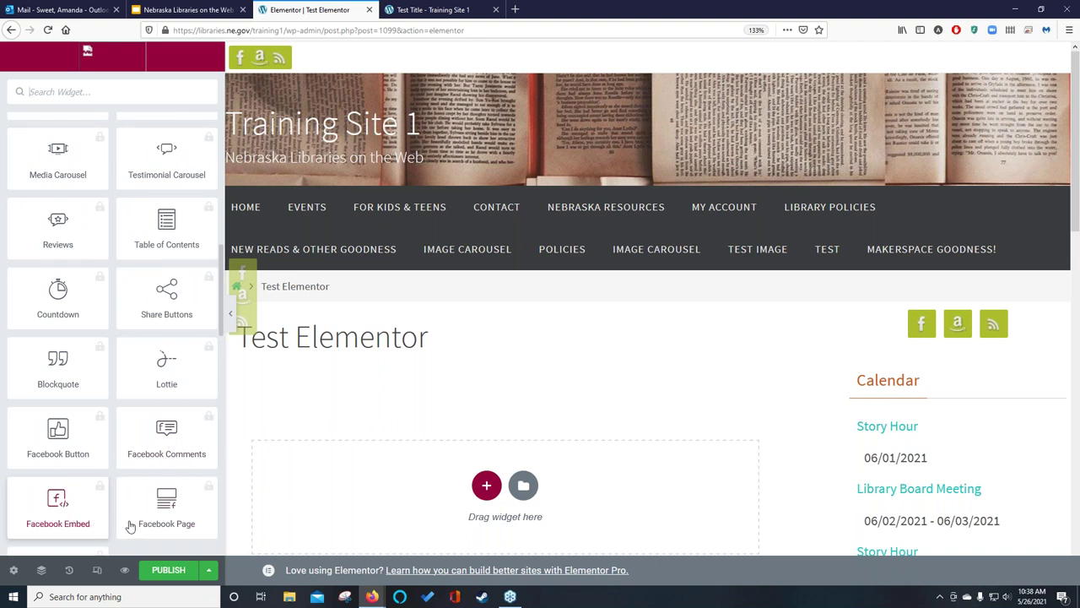
{"action": "scroll", "coordinate": [135, 523], "scroll_direction": "down", "scroll_amount": 1}
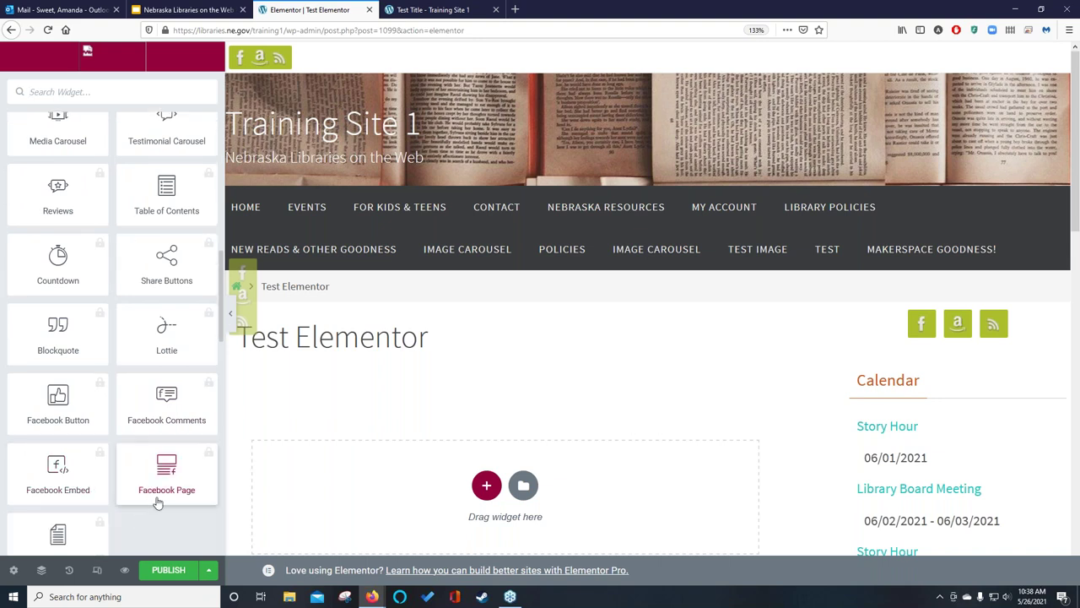
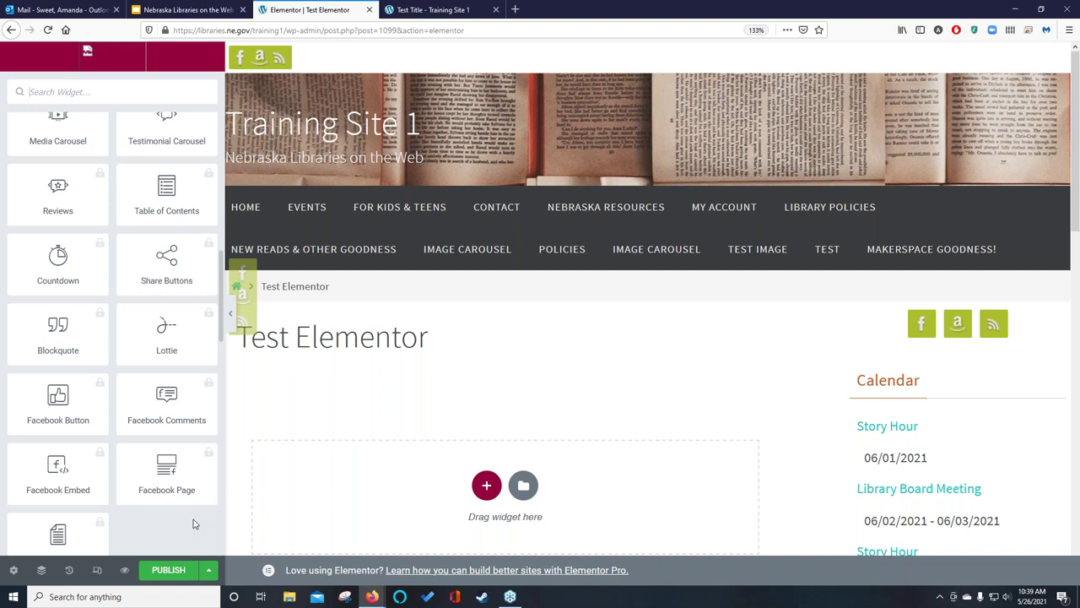
{"action": "scroll", "coordinate": [192, 524], "scroll_direction": "down", "scroll_amount": 2}
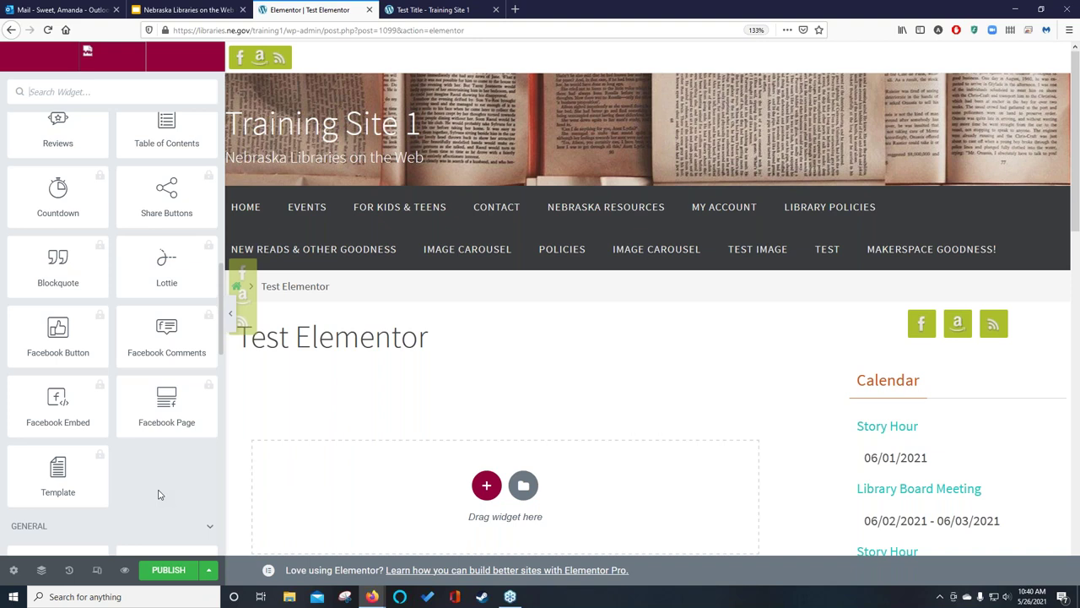
{"action": "scroll", "coordinate": [160, 496], "scroll_direction": "down", "scroll_amount": 2}
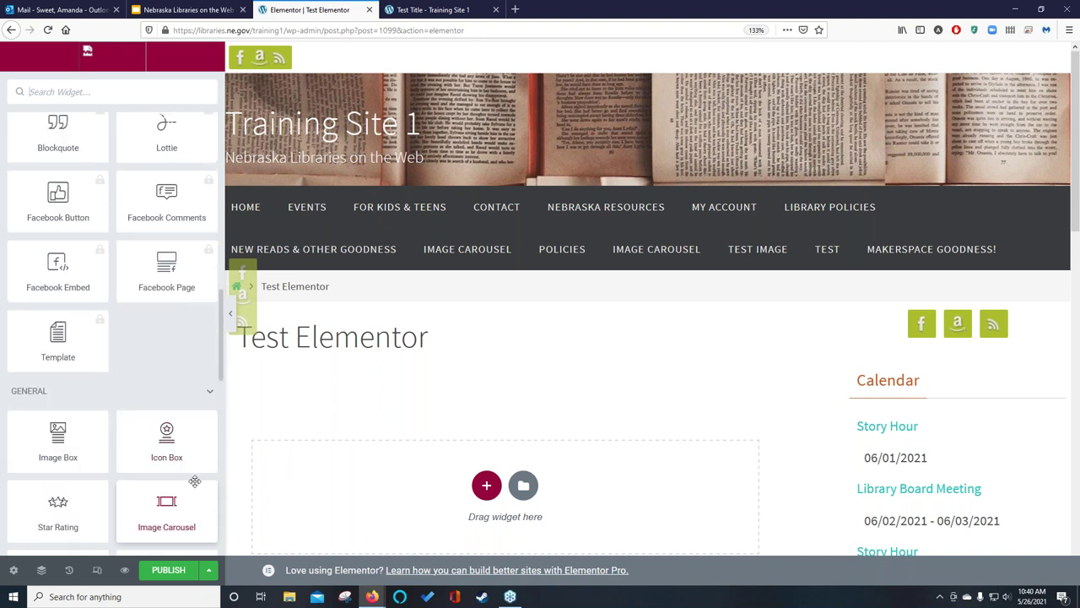
{"action": "scroll", "coordinate": [191, 483], "scroll_direction": "down", "scroll_amount": 2}
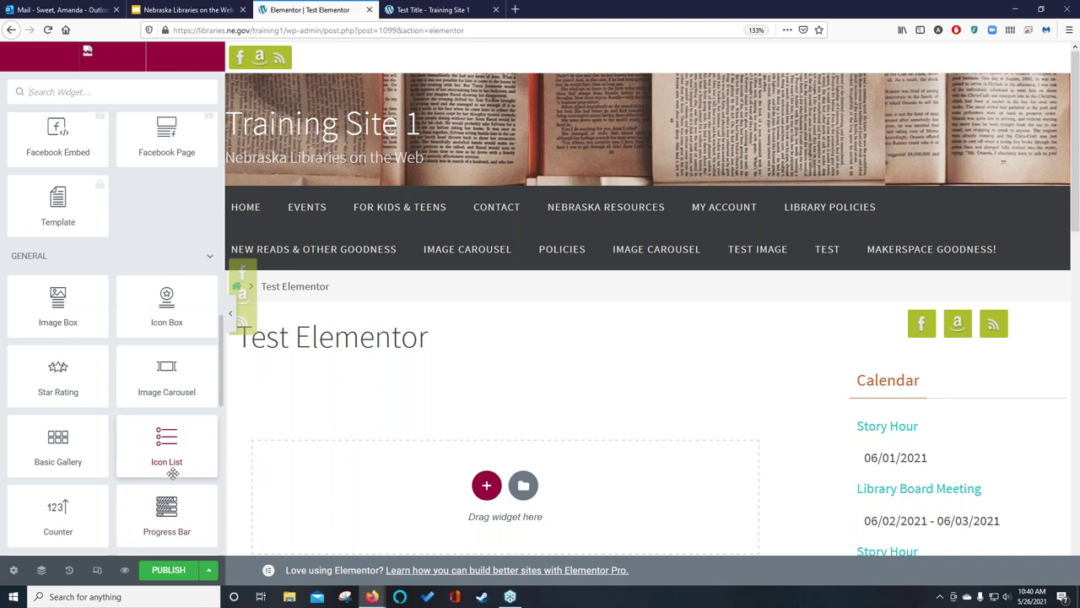
{"action": "scroll", "coordinate": [151, 330], "scroll_direction": "up", "scroll_amount": 1}
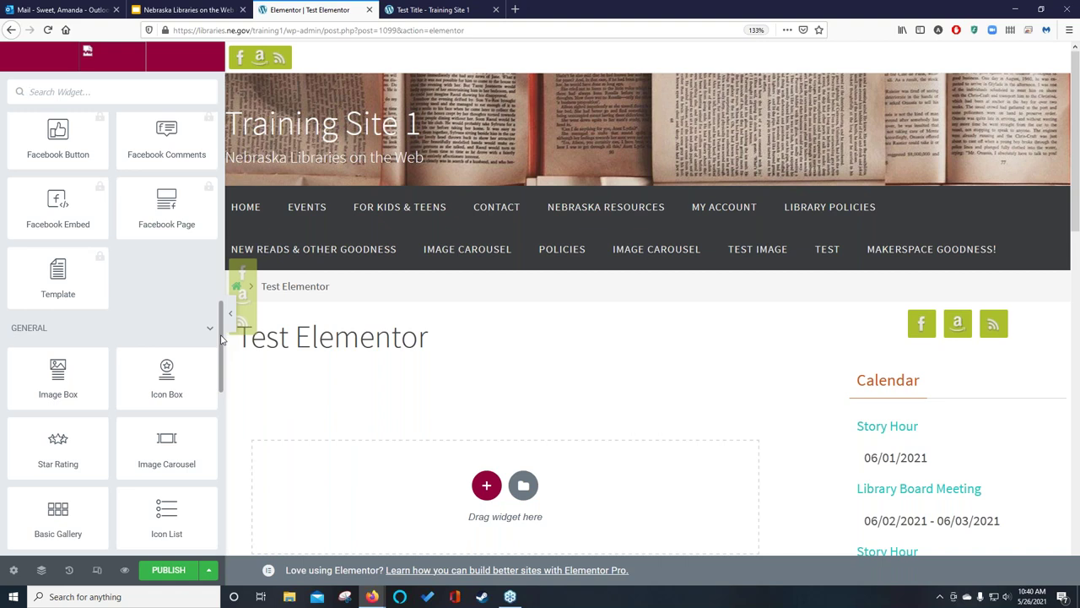
{"action": "left_click_drag", "start_coordinate": [221, 338], "coordinate": [219, 377]}
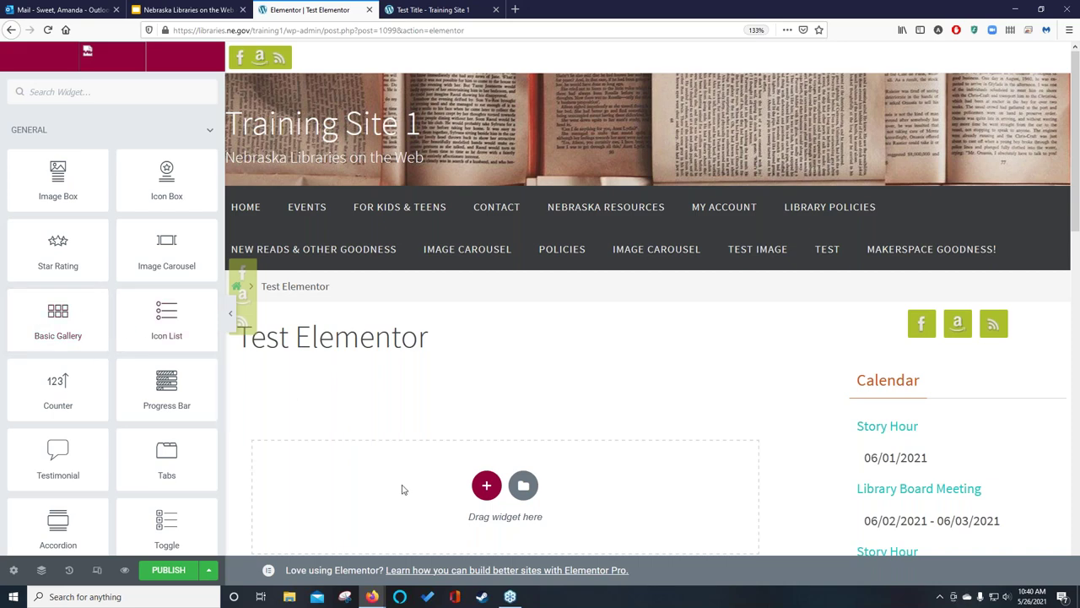
Add a new section with a single-column structure below the Test Elementor title.
{"action": "scroll", "coordinate": [405, 485], "scroll_direction": "down", "scroll_amount": 2}
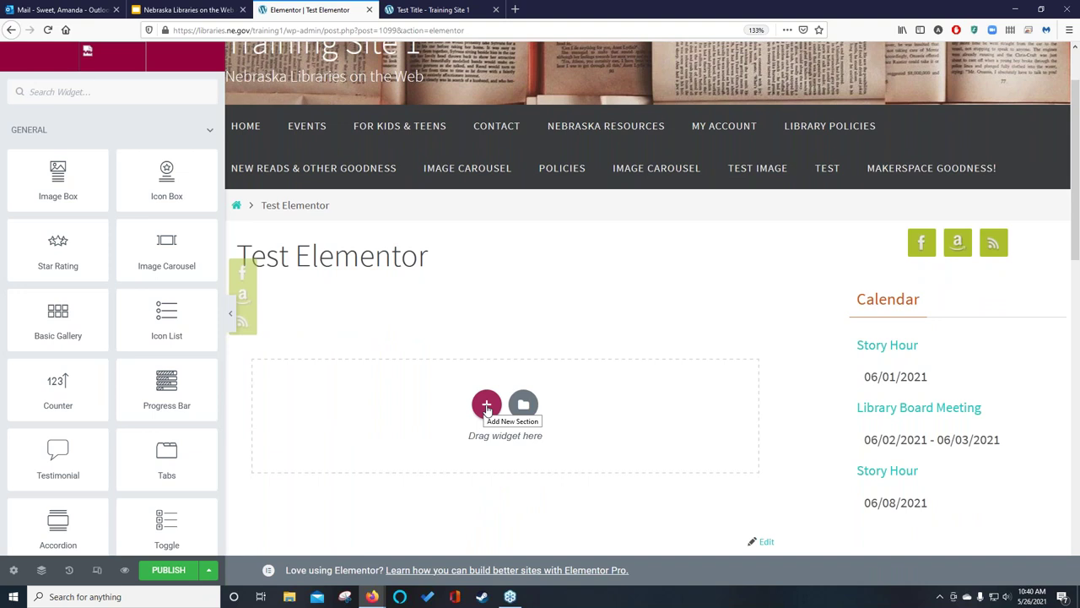
{"action": "left_click", "coordinate": [486, 405]}
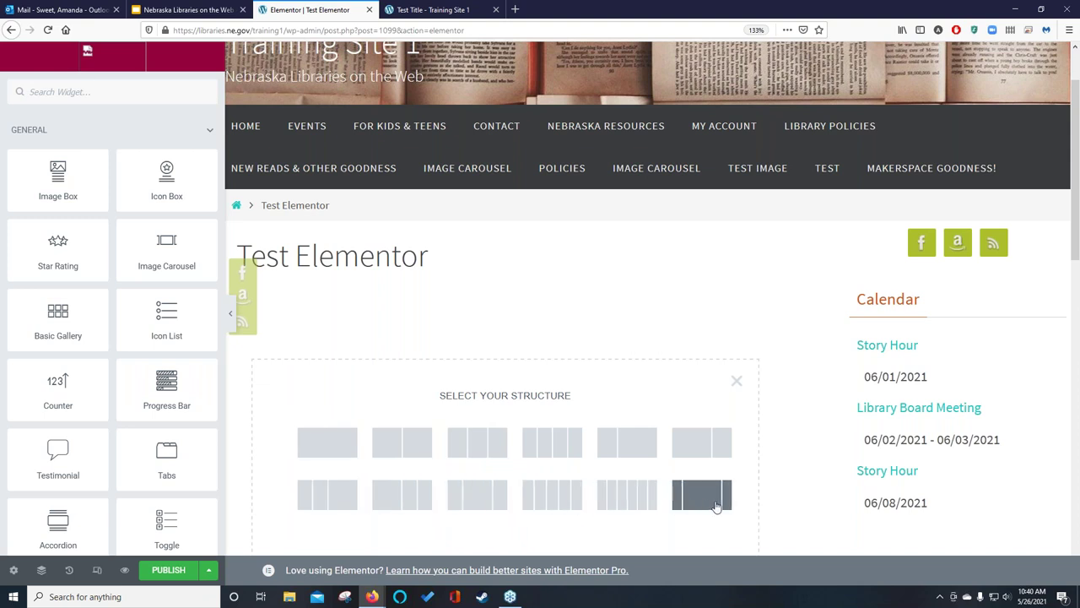
{"action": "left_click", "coordinate": [332, 443]}
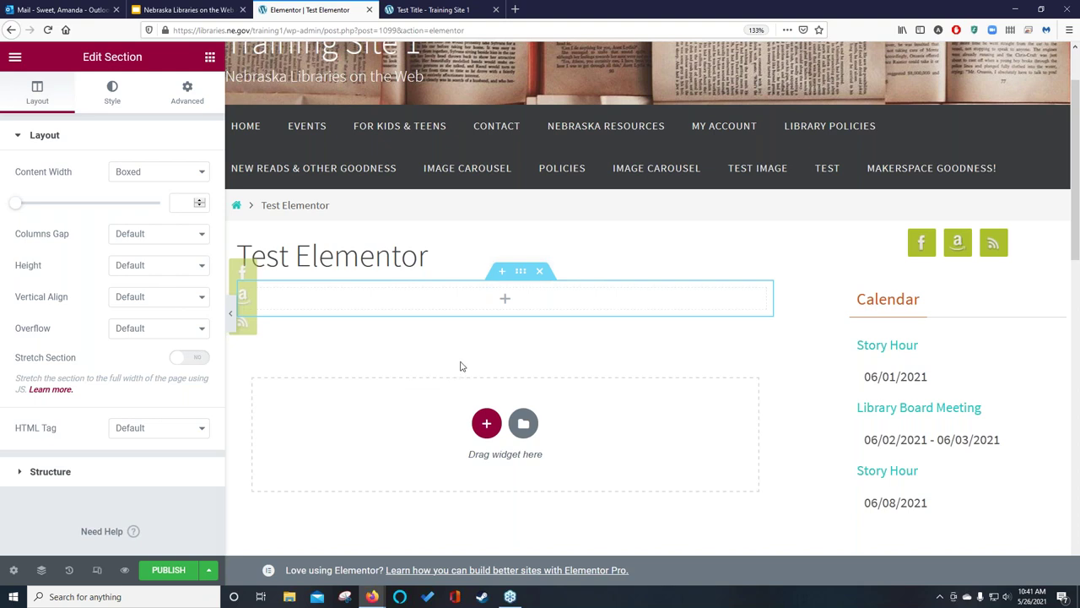
Search the widgets for "gallery" and place a Basic Gallery in the empty section.
{"action": "left_click", "coordinate": [505, 300]}
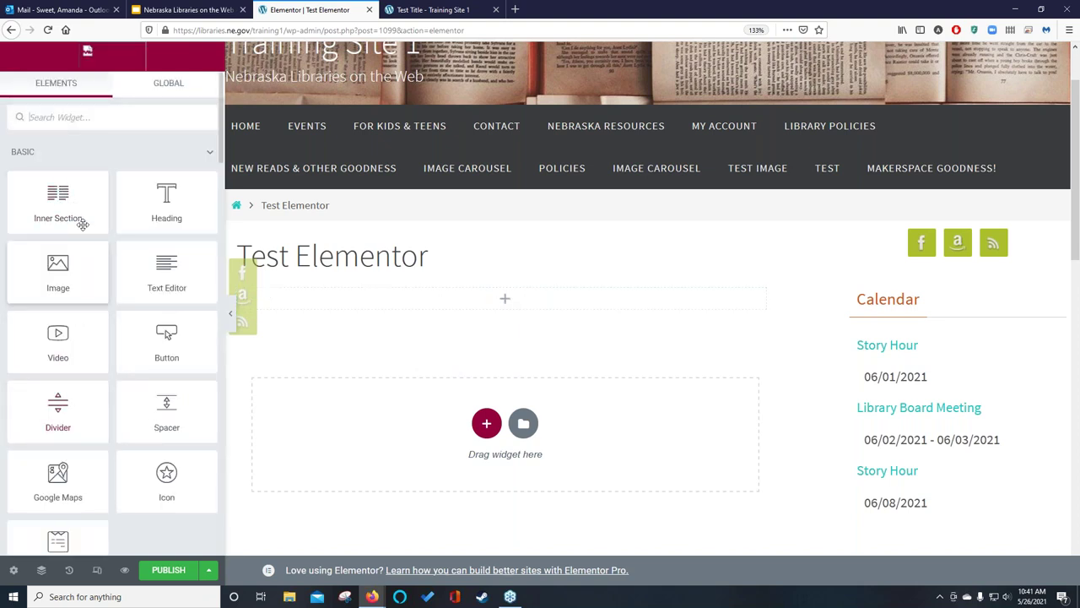
{"action": "left_click", "coordinate": [77, 121]}
{"action": "type", "text": "gallery"}
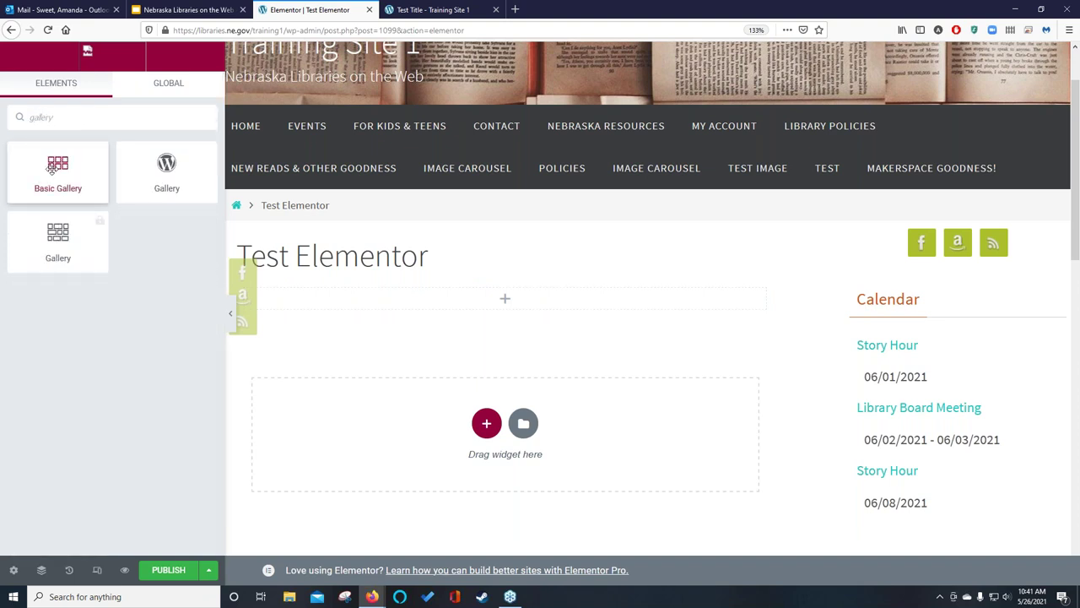
{"action": "left_click_drag", "start_coordinate": [60, 171], "coordinate": [505, 300]}
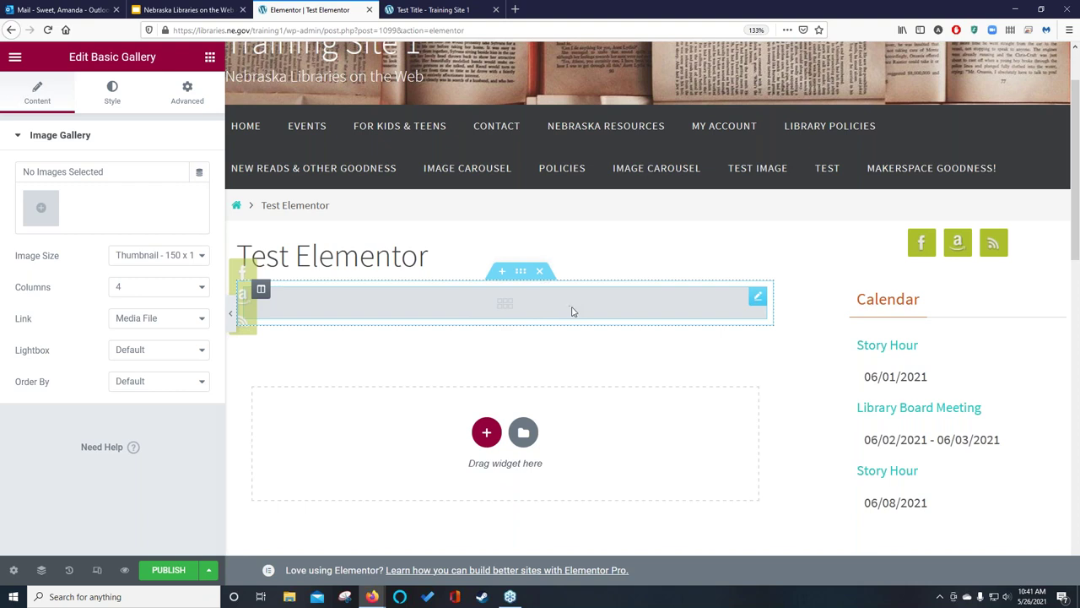
Select fifteen book cover images from the Media Library for the Basic Gallery and create a new gallery from them.
{"action": "left_click", "coordinate": [42, 209]}
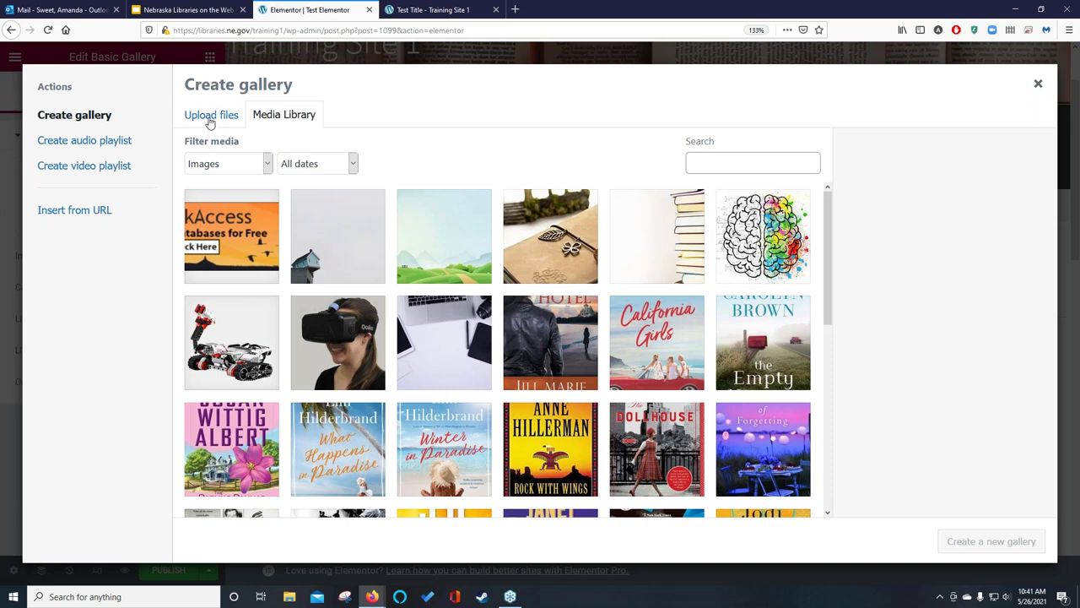
{"action": "scroll", "coordinate": [549, 267], "scroll_direction": "down", "scroll_amount": 1}
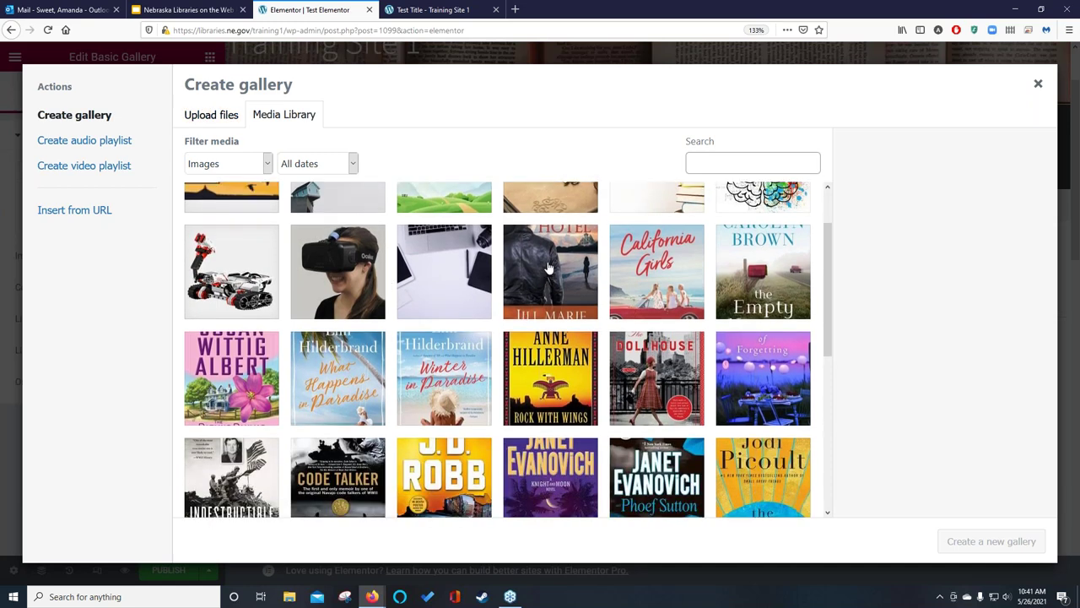
{"action": "left_click", "coordinate": [549, 268]}
{"action": "left_click", "coordinate": [656, 270]}
{"action": "left_click", "coordinate": [762, 270]}
{"action": "left_click", "coordinate": [242, 374]}
{"action": "left_click", "coordinate": [337, 377]}
{"action": "left_click", "coordinate": [444, 378]}
{"action": "left_click", "coordinate": [550, 377]}
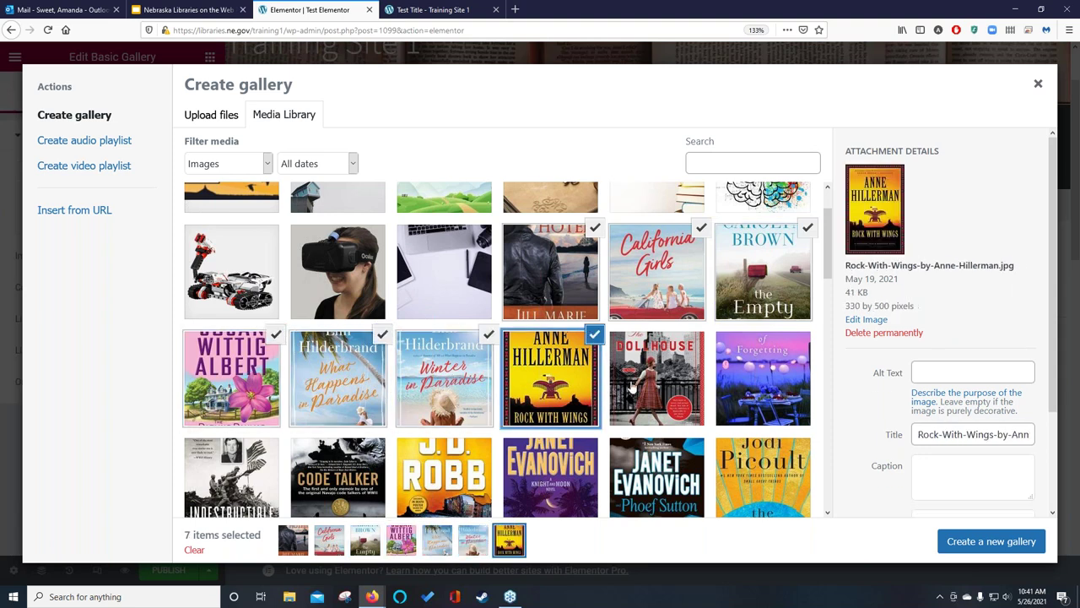
{"action": "left_click", "coordinate": [656, 377]}
{"action": "left_click", "coordinate": [763, 377]}
{"action": "left_click", "coordinate": [762, 476]}
{"action": "left_click", "coordinate": [657, 476]}
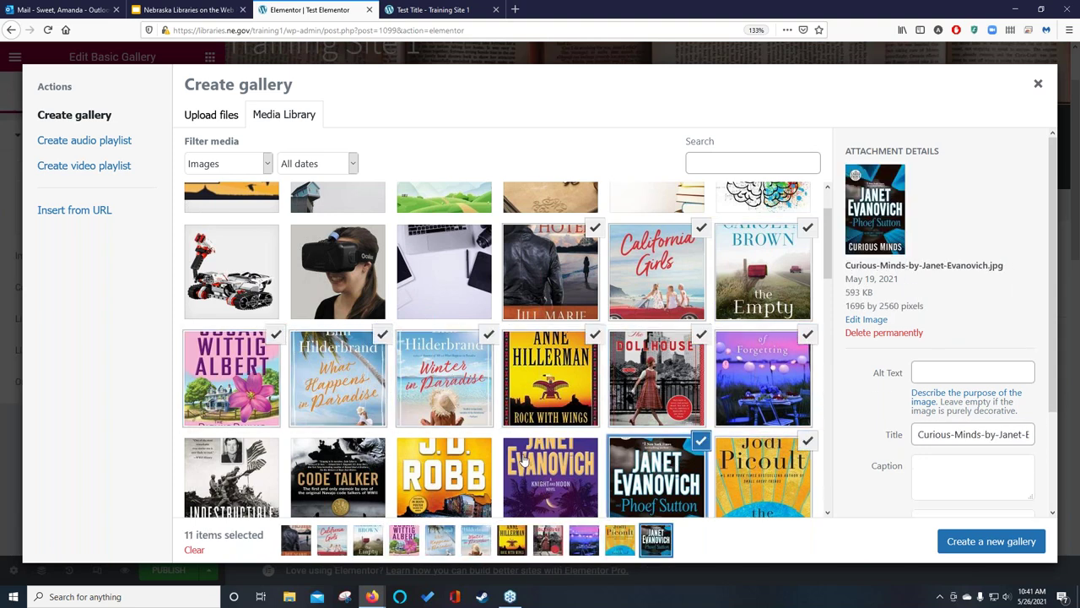
{"action": "left_click", "coordinate": [524, 460]}
{"action": "left_click", "coordinate": [444, 476]}
{"action": "left_click", "coordinate": [338, 477]}
{"action": "left_click", "coordinate": [231, 477]}
{"action": "left_click", "coordinate": [975, 538]}
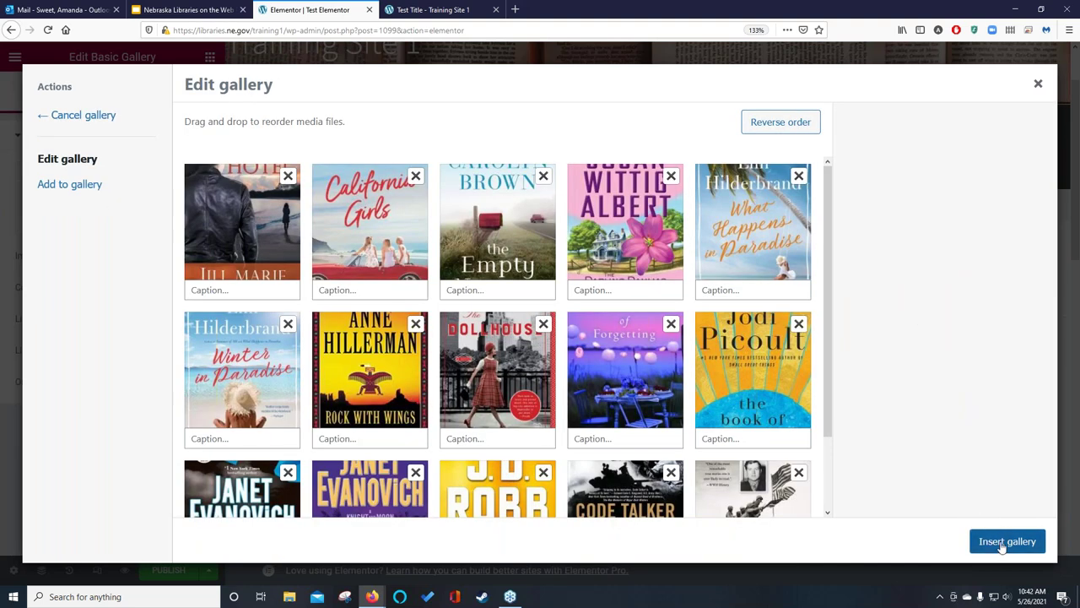
Reorder the gallery: What Happens in Paradise before the Wittig Albert cover, the Carolyn Brown cover after Rock with Wings, the Forgetting cover last.
{"action": "left_click_drag", "start_coordinate": [734, 226], "coordinate": [658, 226]}
{"action": "left_click_drag", "start_coordinate": [506, 218], "coordinate": [397, 362]}
{"action": "left_click_drag", "start_coordinate": [639, 383], "coordinate": [747, 485]}
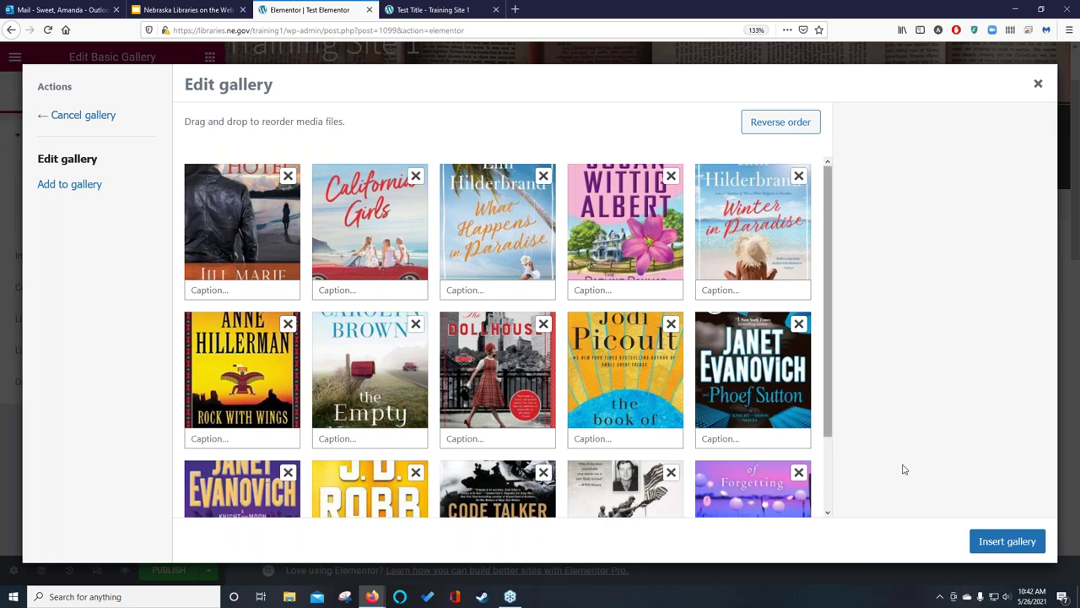
Insert the image gallery into the page and set its image size to Large - 1024 x 1024.
{"action": "left_click", "coordinate": [1007, 542]}
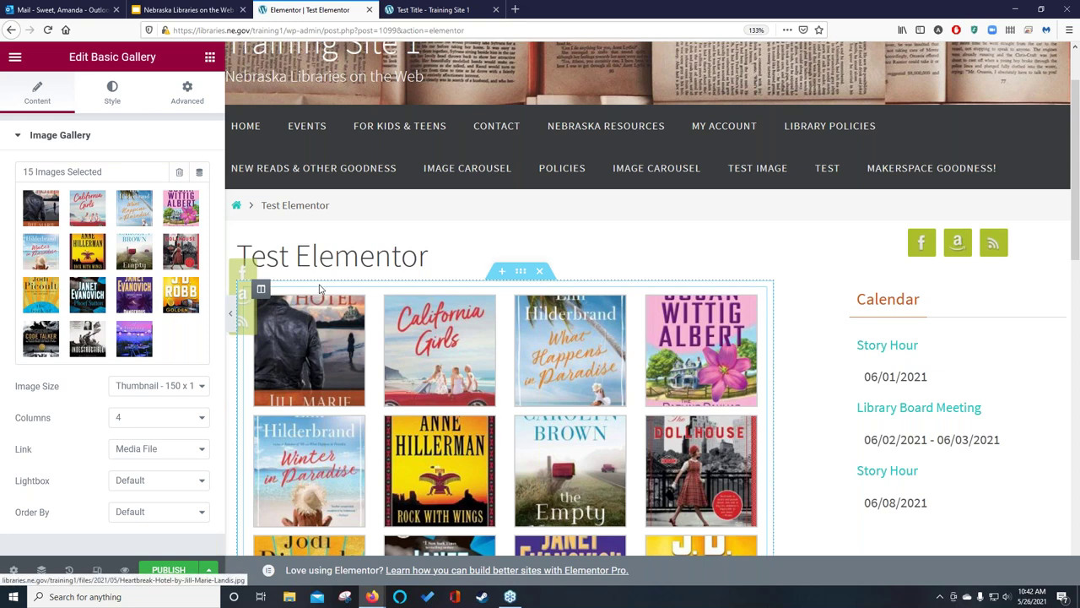
{"action": "left_click", "coordinate": [178, 387]}
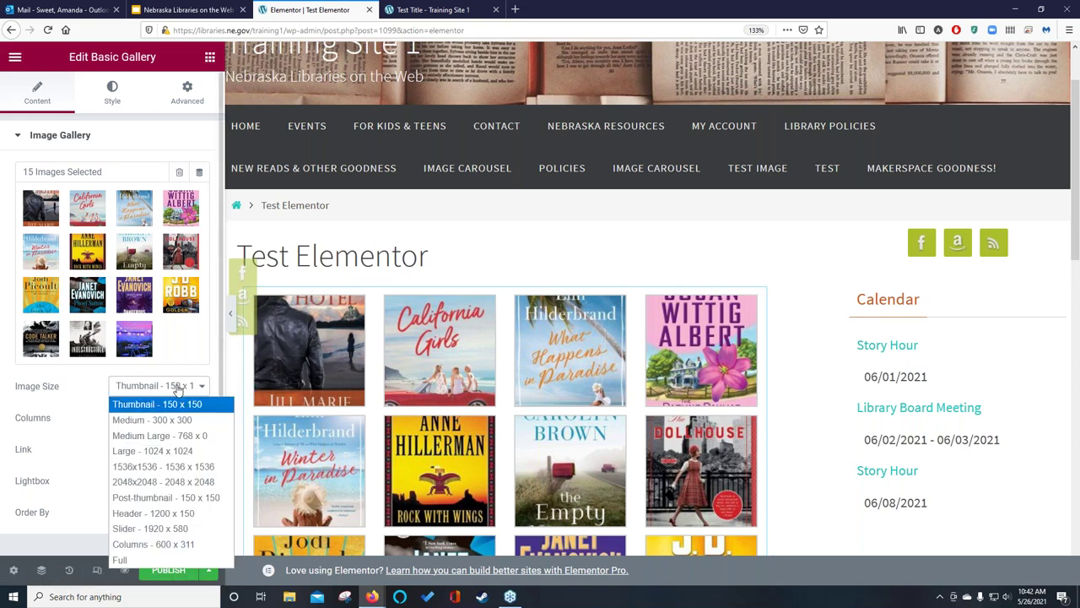
{"action": "left_click", "coordinate": [163, 454]}
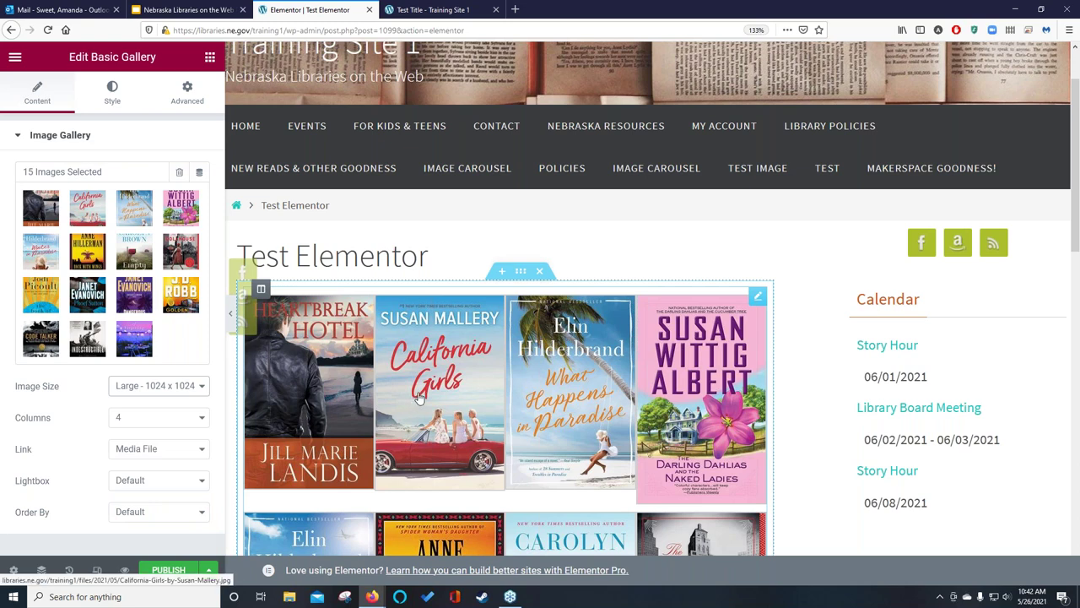
{"action": "scroll", "coordinate": [420, 398], "scroll_direction": "down", "scroll_amount": 3}
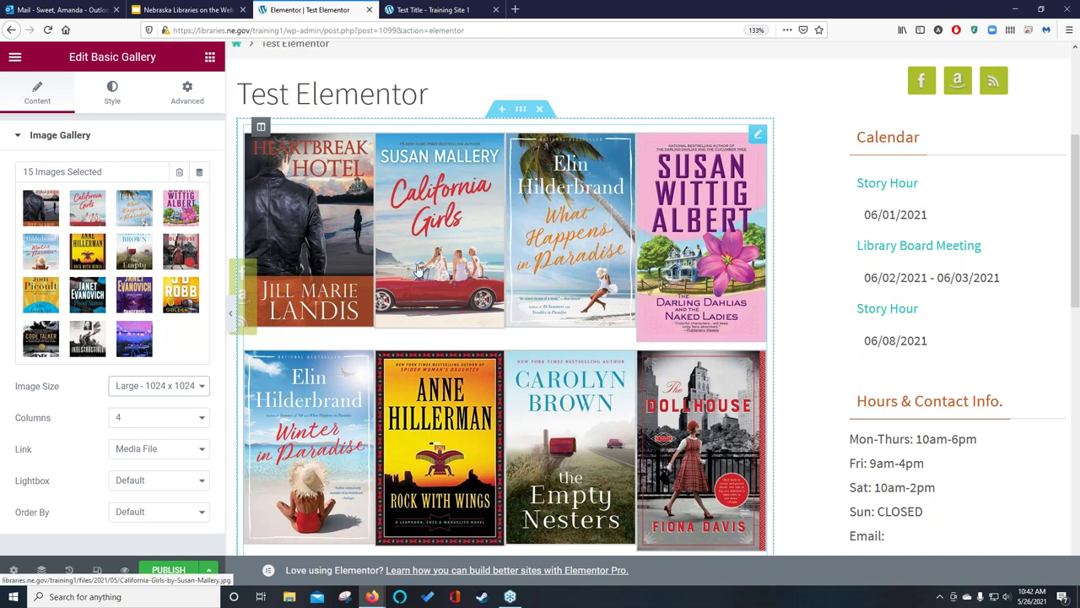
Try the Medium Large - 768 x 0 image size on the gallery and return it to Large - 1024 x 1024.
{"action": "left_click", "coordinate": [190, 390]}
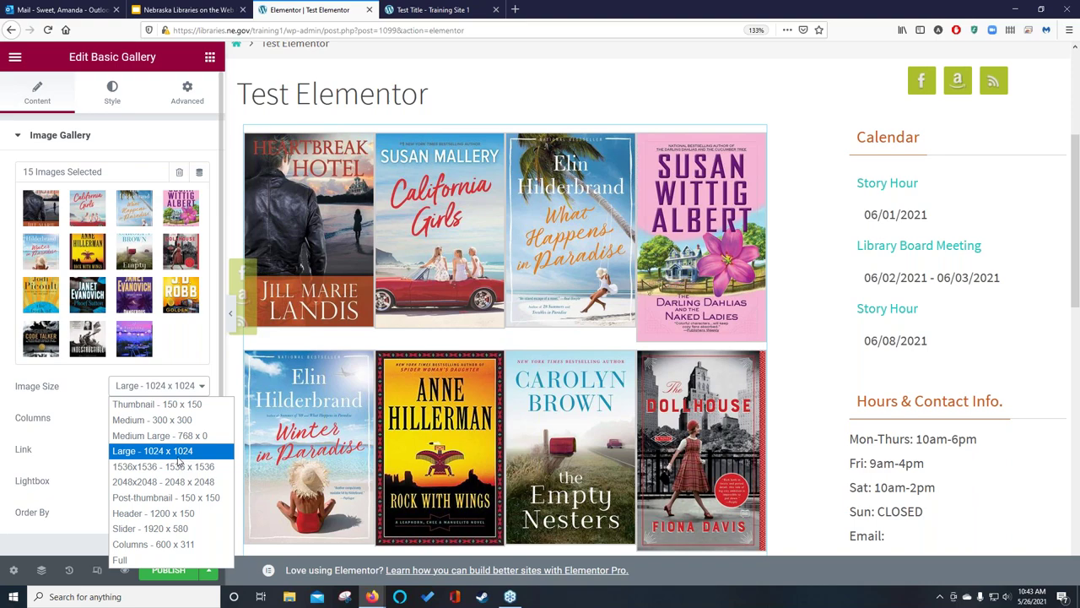
{"action": "left_click", "coordinate": [183, 435]}
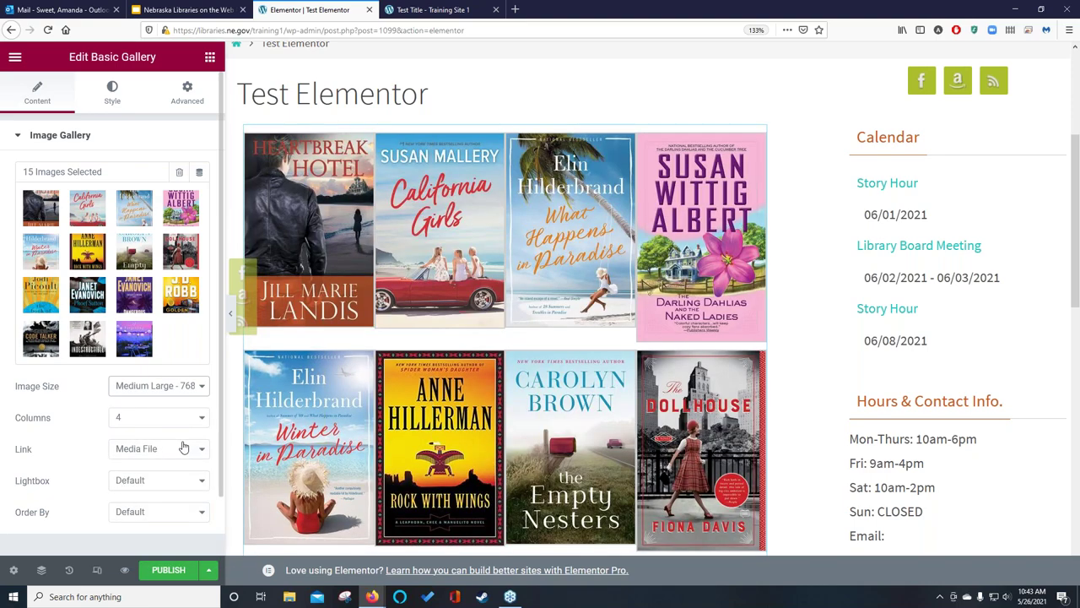
{"action": "left_click", "coordinate": [177, 387]}
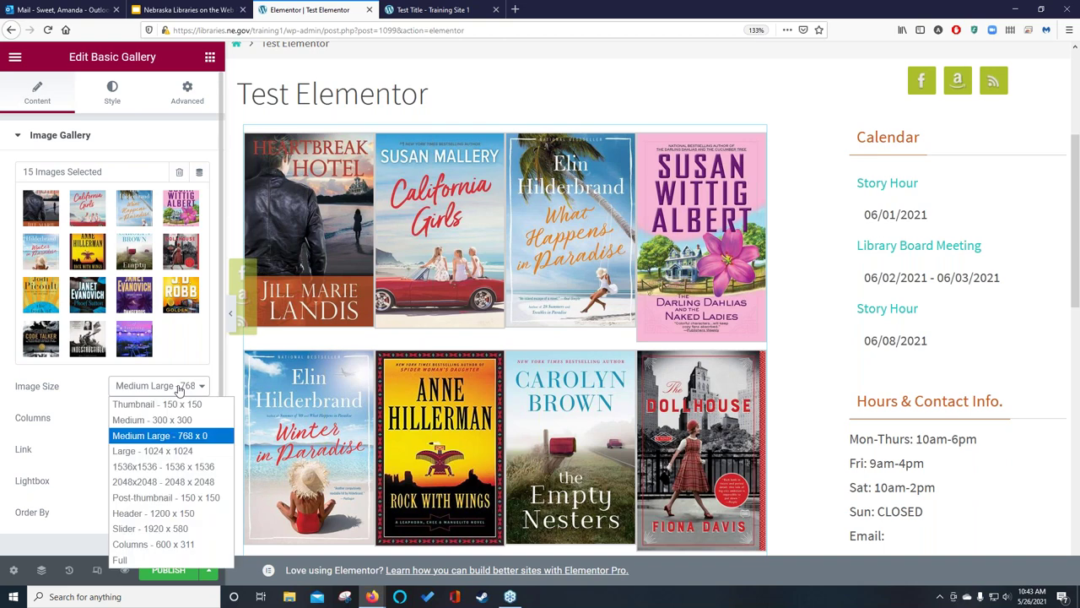
{"action": "left_click", "coordinate": [156, 452]}
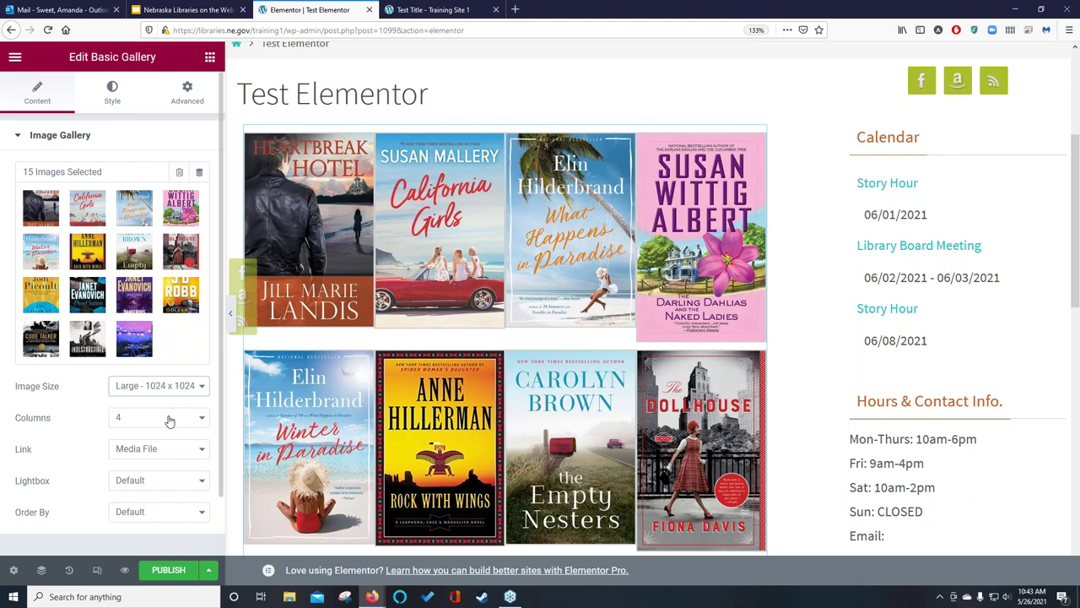
Set the book cover gallery to display in 3 columns.
{"action": "left_click", "coordinate": [169, 423]}
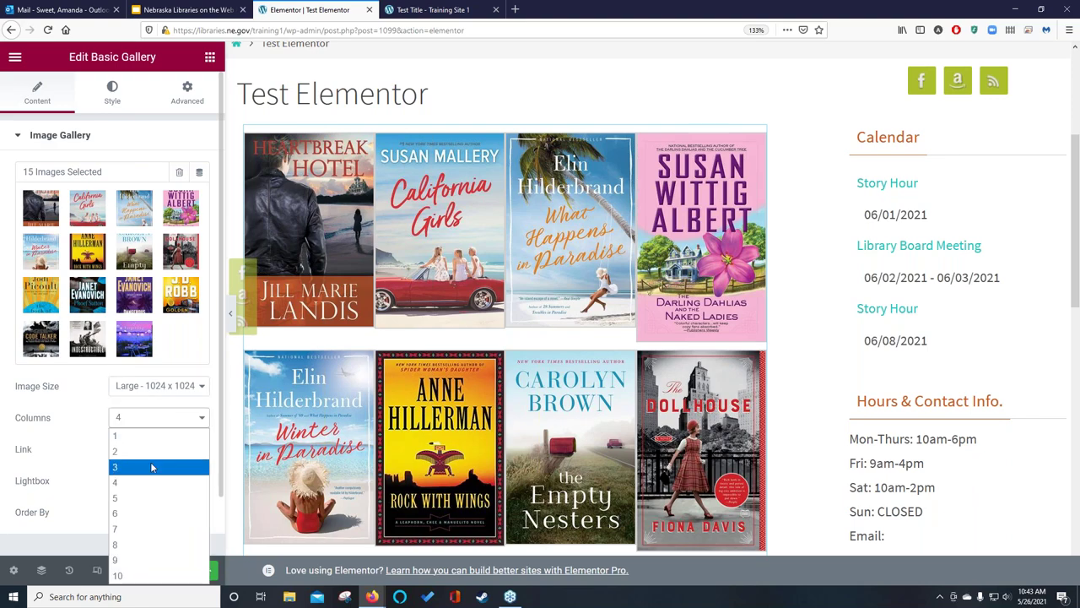
{"action": "left_click", "coordinate": [151, 466]}
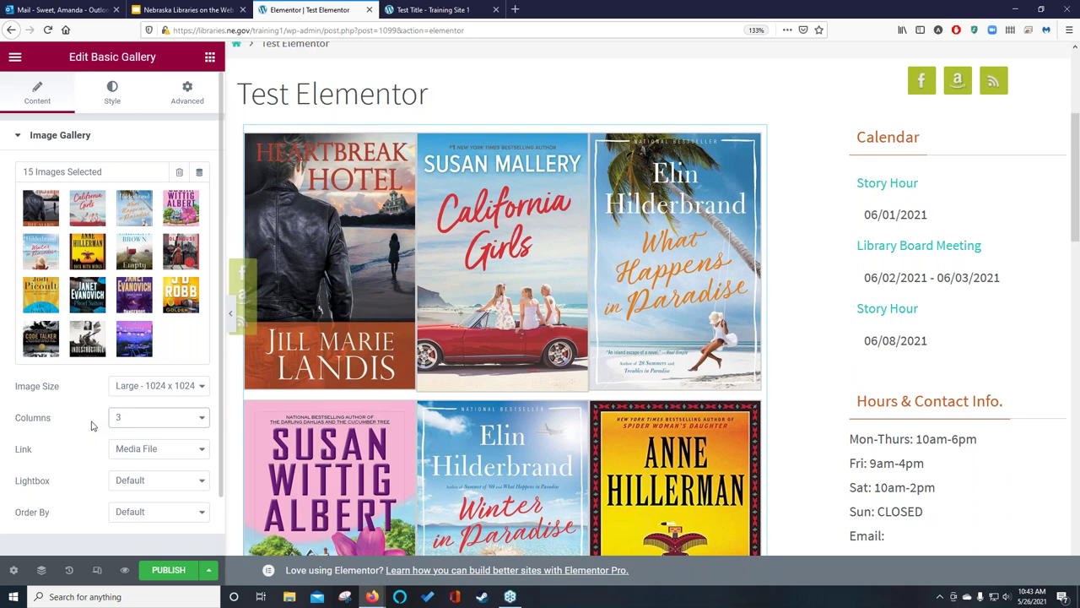
{"action": "scroll", "coordinate": [93, 426], "scroll_direction": "down", "scroll_amount": 2}
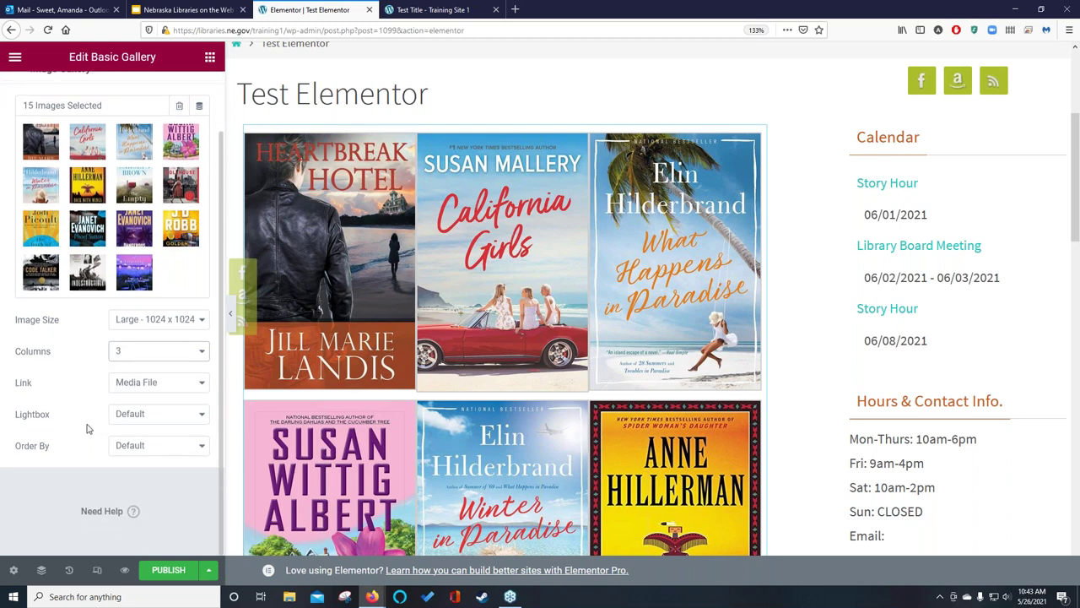
{"action": "scroll", "coordinate": [88, 428], "scroll_direction": "up", "scroll_amount": 2}
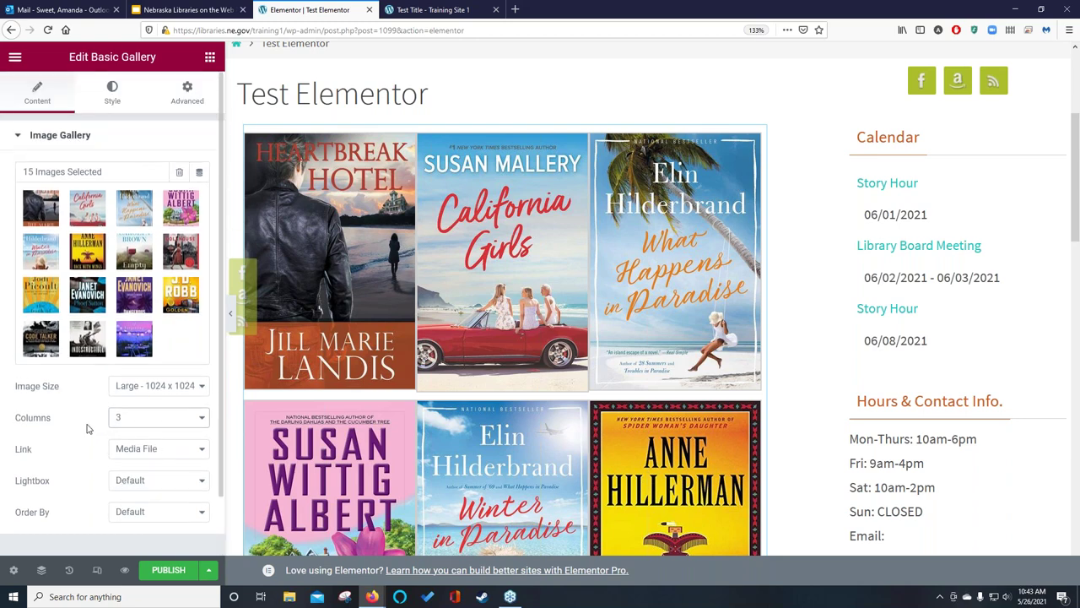
Give the gallery images a custom spacing of 15 and open the caption style options.
{"action": "left_click", "coordinate": [110, 100]}
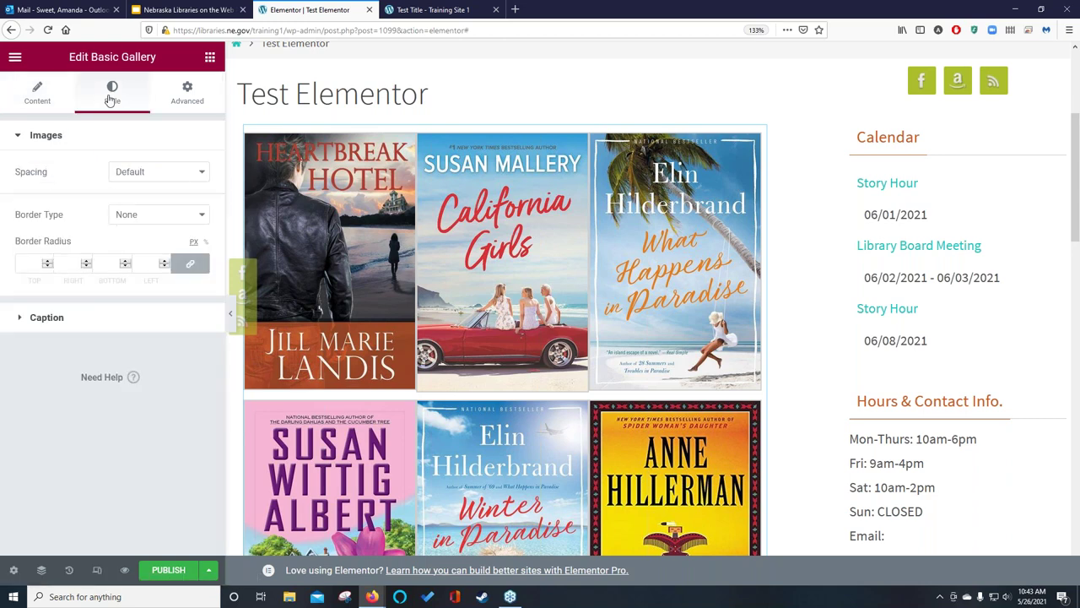
{"action": "left_click", "coordinate": [148, 174]}
{"action": "left_click", "coordinate": [141, 209]}
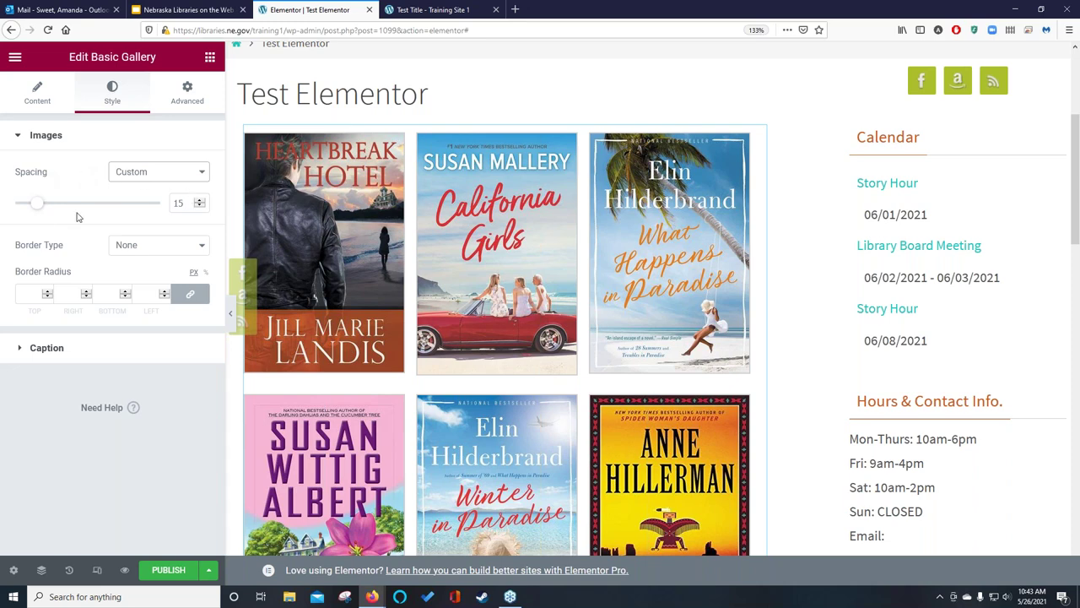
{"action": "mouse_move", "coordinate": [41, 211]}
{"action": "left_mouse_down"}
{"action": "mouse_move", "coordinate": [74, 208]}
{"action": "mouse_move", "coordinate": [38, 214]}
{"action": "left_mouse_up"}
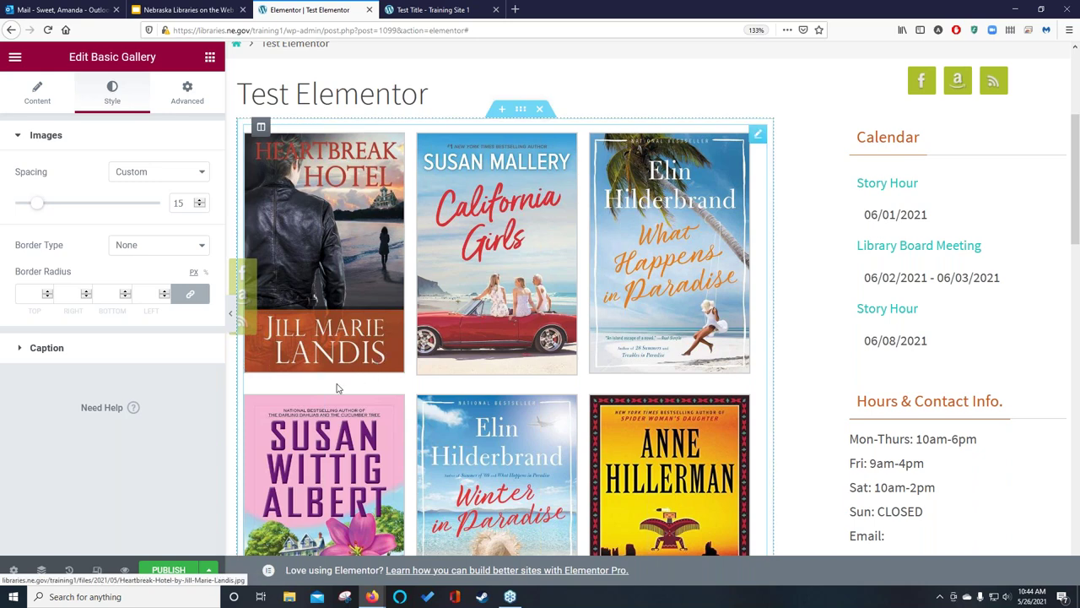
{"action": "left_click", "coordinate": [47, 348]}
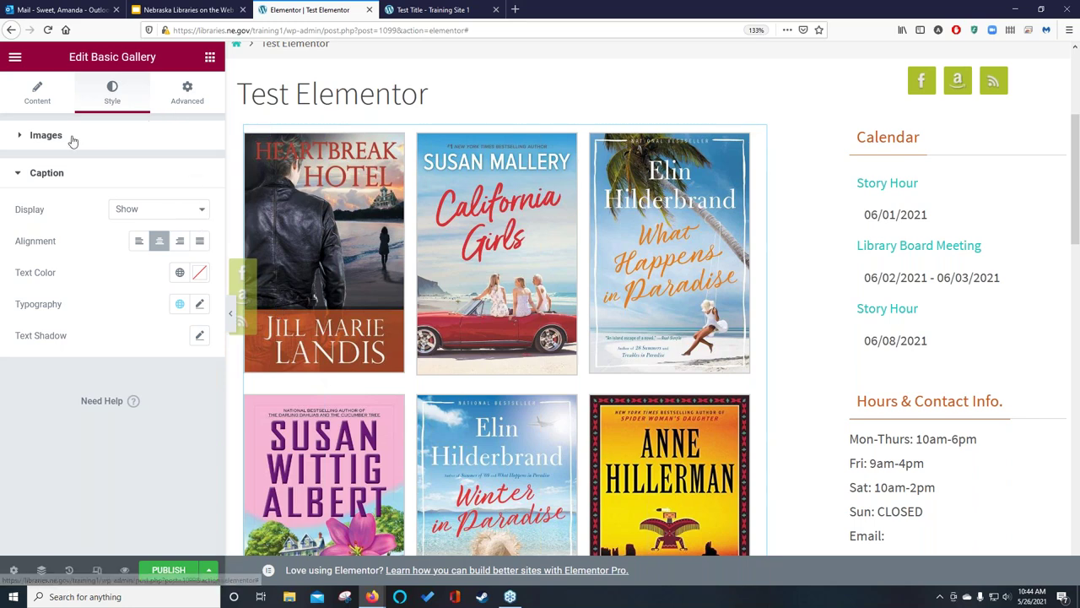
Set the gallery's margin to 15 px on all four sides.
{"action": "left_click", "coordinate": [191, 99]}
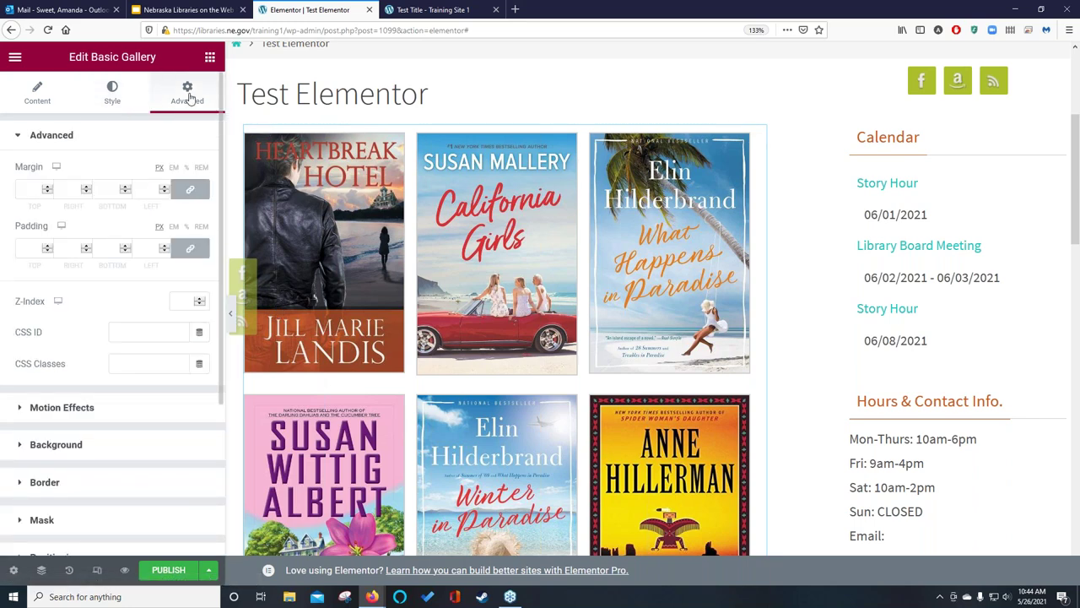
{"action": "left_click", "coordinate": [48, 188]}
{"action": "left_click", "coordinate": [48, 188]}
{"action": "left_click", "coordinate": [48, 187]}
{"action": "left_click", "coordinate": [48, 188]}
{"action": "left_click", "coordinate": [48, 187]}
{"action": "left_click", "coordinate": [48, 187]}
{"action": "left_click", "coordinate": [48, 187]}
{"action": "left_click", "coordinate": [48, 188]}
{"action": "left_click", "coordinate": [48, 187]}
{"action": "left_click", "coordinate": [48, 187]}
{"action": "left_click", "coordinate": [48, 188]}
{"action": "left_click", "coordinate": [48, 187]}
{"action": "left_click", "coordinate": [48, 187]}
{"action": "left_click", "coordinate": [48, 187]}
{"action": "left_click", "coordinate": [48, 187]}
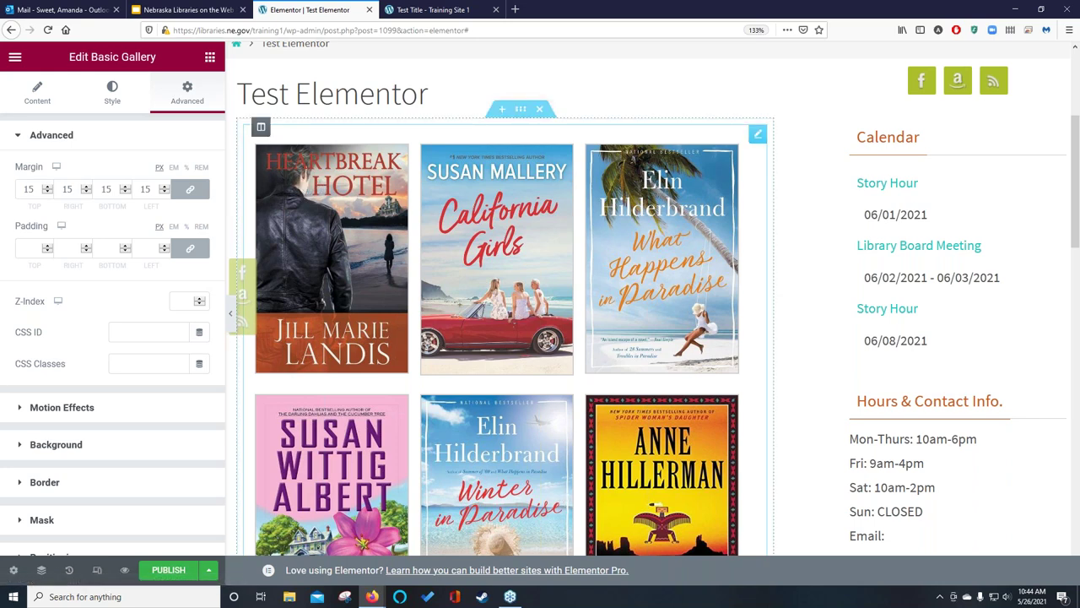
Reset the gallery's margin to 0 px on all sides.
{"action": "left_click", "coordinate": [48, 193]}
{"action": "left_click", "coordinate": [48, 192]}
{"action": "left_click", "coordinate": [48, 192]}
{"action": "left_click", "coordinate": [48, 192]}
{"action": "left_click", "coordinate": [48, 192]}
{"action": "left_click", "coordinate": [48, 193]}
{"action": "left_click", "coordinate": [48, 193]}
{"action": "left_click", "coordinate": [48, 193]}
{"action": "left_click", "coordinate": [48, 193]}
{"action": "left_click", "coordinate": [48, 193]}
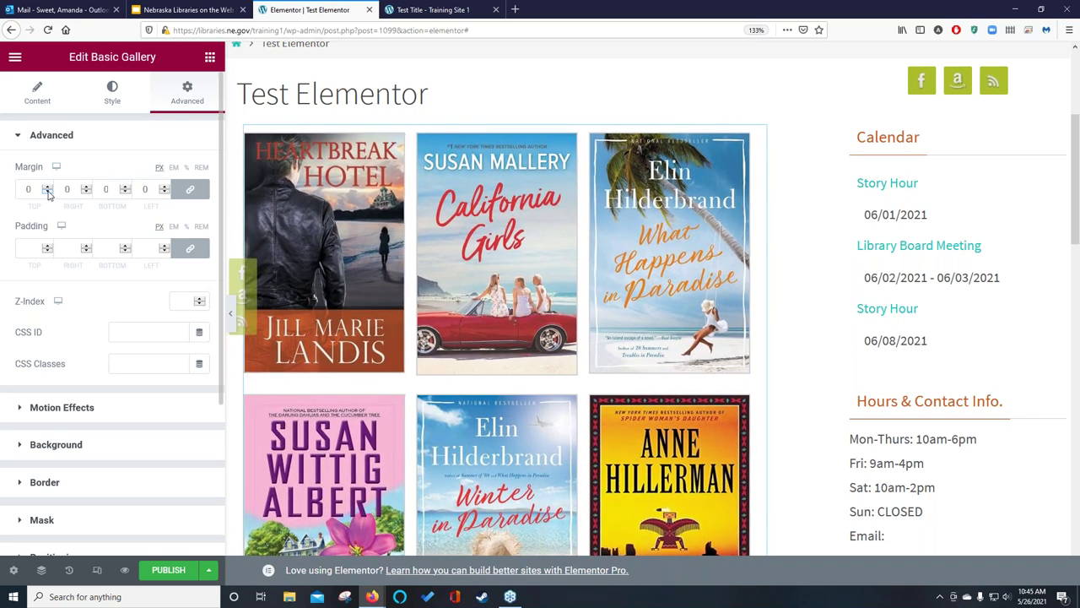
Try a padding of 15 px on all four sides of the gallery.
{"action": "left_click", "coordinate": [48, 245]}
{"action": "left_click", "coordinate": [48, 244]}
{"action": "left_click", "coordinate": [48, 245]}
{"action": "left_click", "coordinate": [48, 245]}
{"action": "left_click", "coordinate": [49, 245]}
{"action": "left_click", "coordinate": [48, 245]}
{"action": "left_click", "coordinate": [48, 244]}
{"action": "left_click", "coordinate": [49, 245]}
{"action": "left_click", "coordinate": [48, 245]}
{"action": "left_click", "coordinate": [48, 245]}
{"action": "left_click", "coordinate": [48, 245]}
{"action": "left_click", "coordinate": [48, 245]}
{"action": "left_click", "coordinate": [48, 245]}
{"action": "left_click", "coordinate": [48, 245]}
{"action": "left_click", "coordinate": [48, 244]}
{"action": "left_click", "coordinate": [48, 245]}
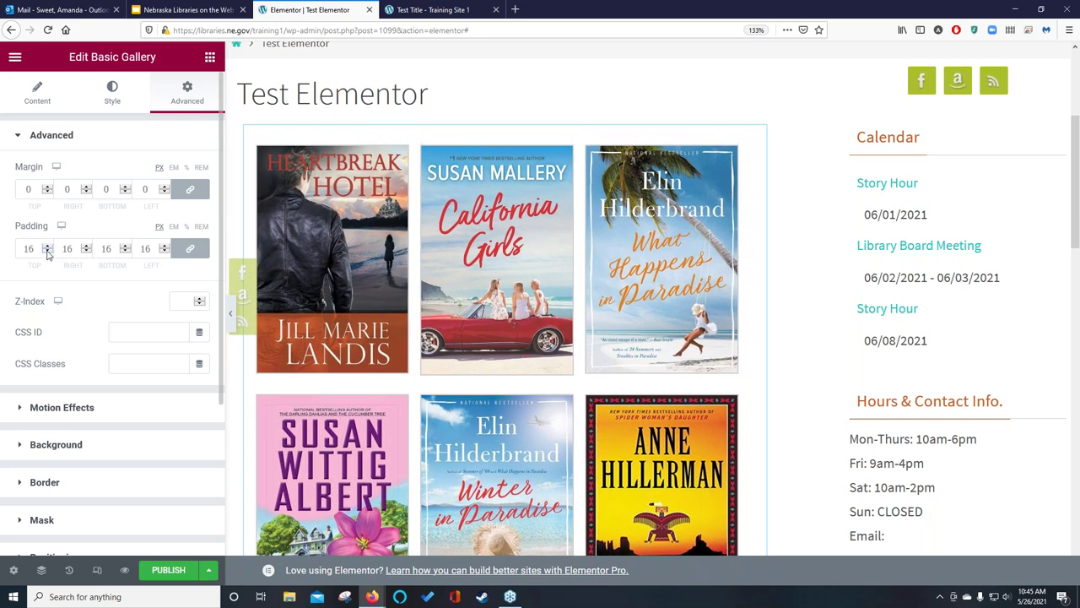
{"action": "left_click", "coordinate": [48, 251]}
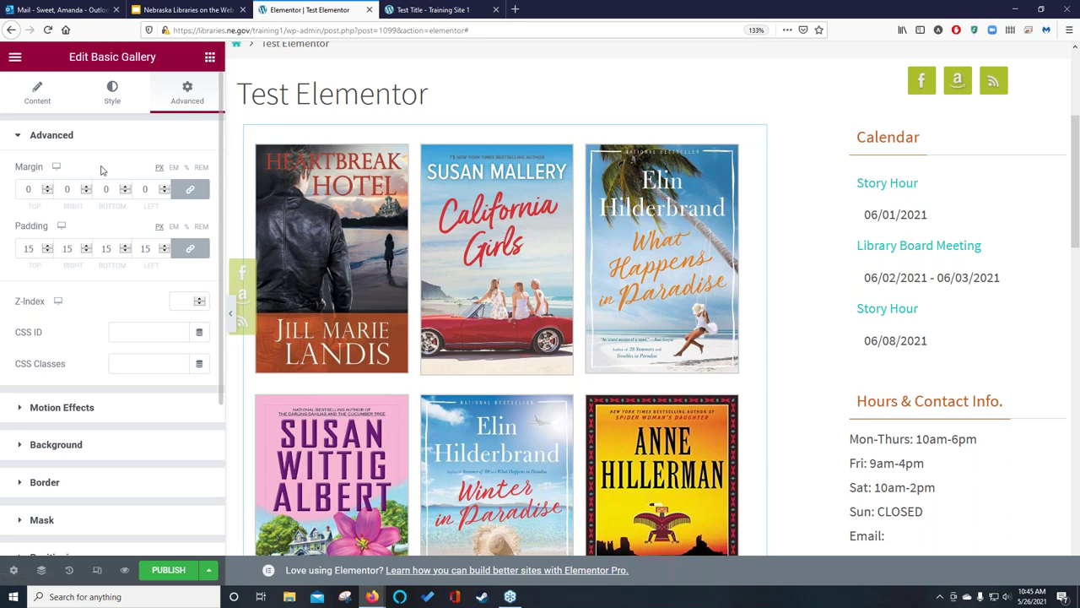
Reset the gallery's padding to 0 px on all sides.
{"action": "left_click", "coordinate": [47, 251]}
{"action": "left_click", "coordinate": [47, 252]}
{"action": "left_click", "coordinate": [48, 251]}
{"action": "left_click", "coordinate": [47, 251]}
{"action": "left_click", "coordinate": [47, 252]}
{"action": "left_click", "coordinate": [48, 251]}
{"action": "left_click", "coordinate": [47, 252]}
{"action": "left_click", "coordinate": [48, 252]}
{"action": "left_click", "coordinate": [48, 251]}
{"action": "left_click", "coordinate": [48, 252]}
{"action": "left_click", "coordinate": [47, 251]}
{"action": "left_click", "coordinate": [47, 252]}
{"action": "left_click", "coordinate": [48, 252]}
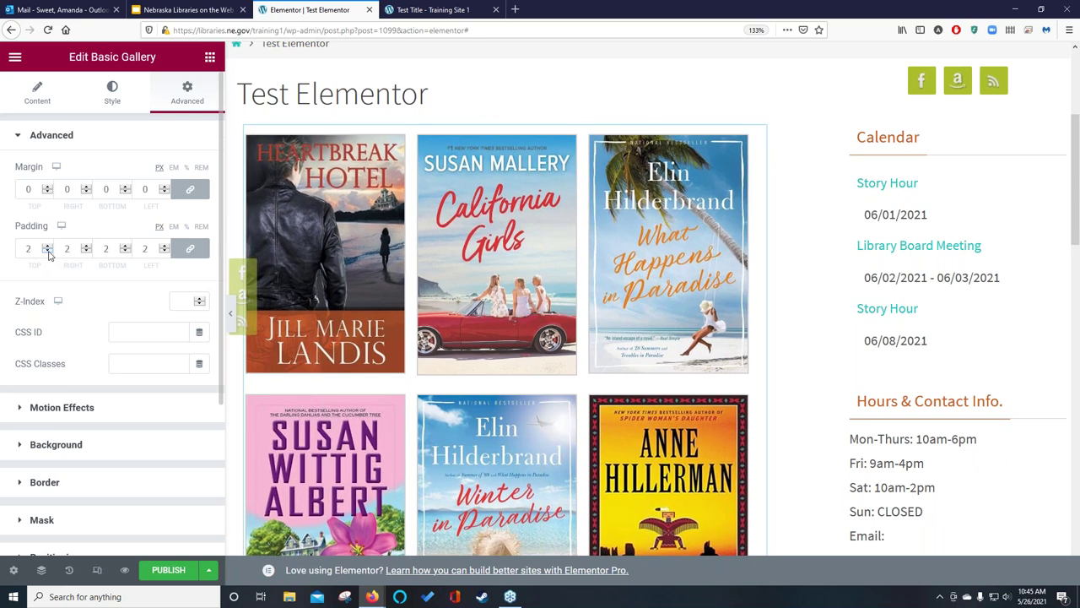
{"action": "left_click", "coordinate": [47, 252]}
{"action": "left_click", "coordinate": [47, 252]}
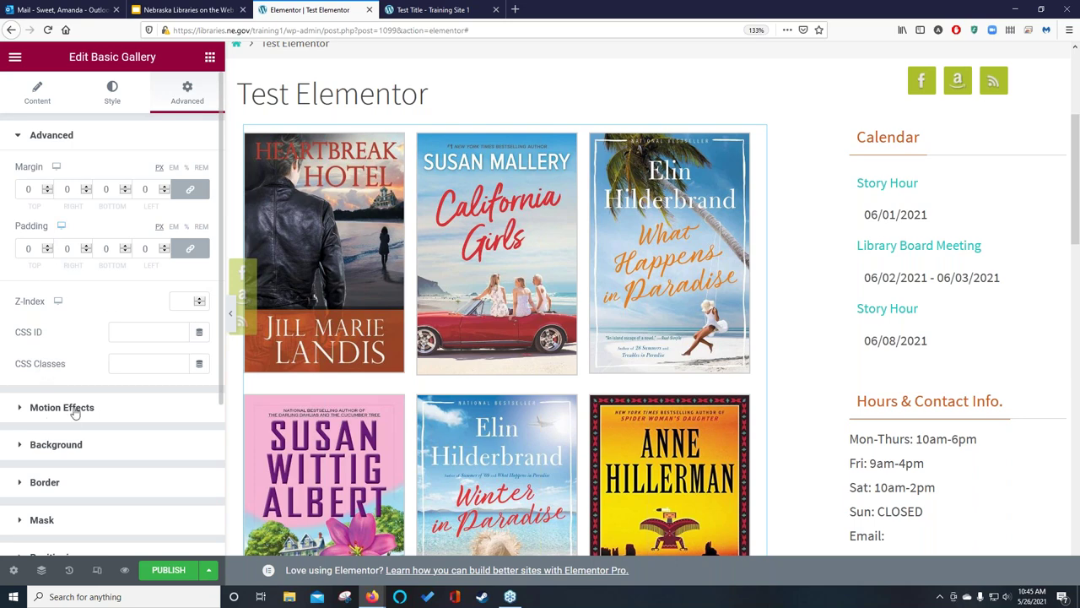
Give the gallery a classic background in bright cyan, #14FFF7.
{"action": "left_click", "coordinate": [56, 445]}
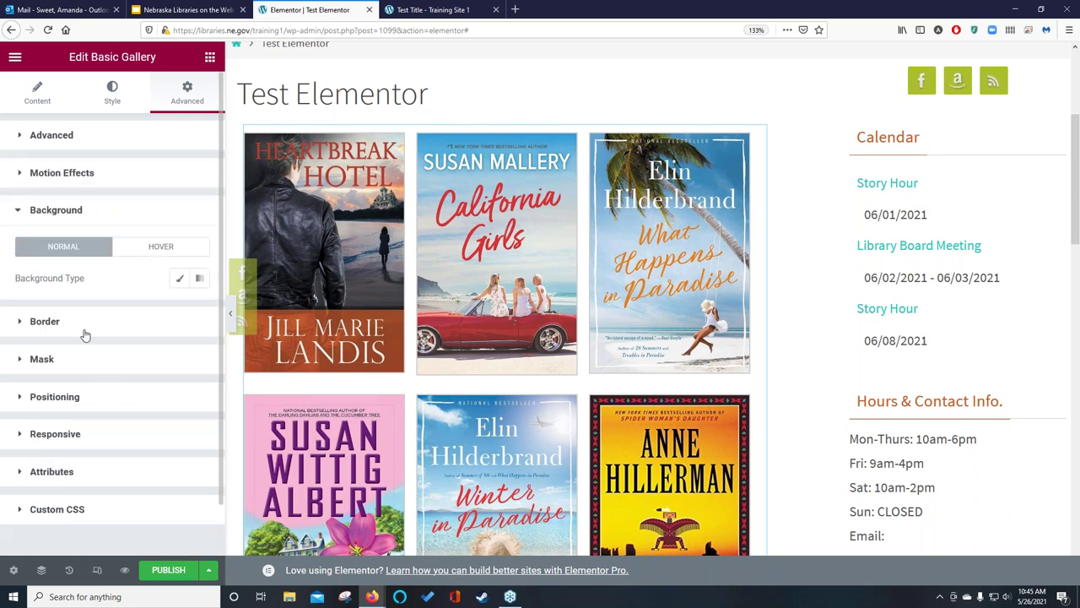
{"action": "left_click", "coordinate": [180, 281]}
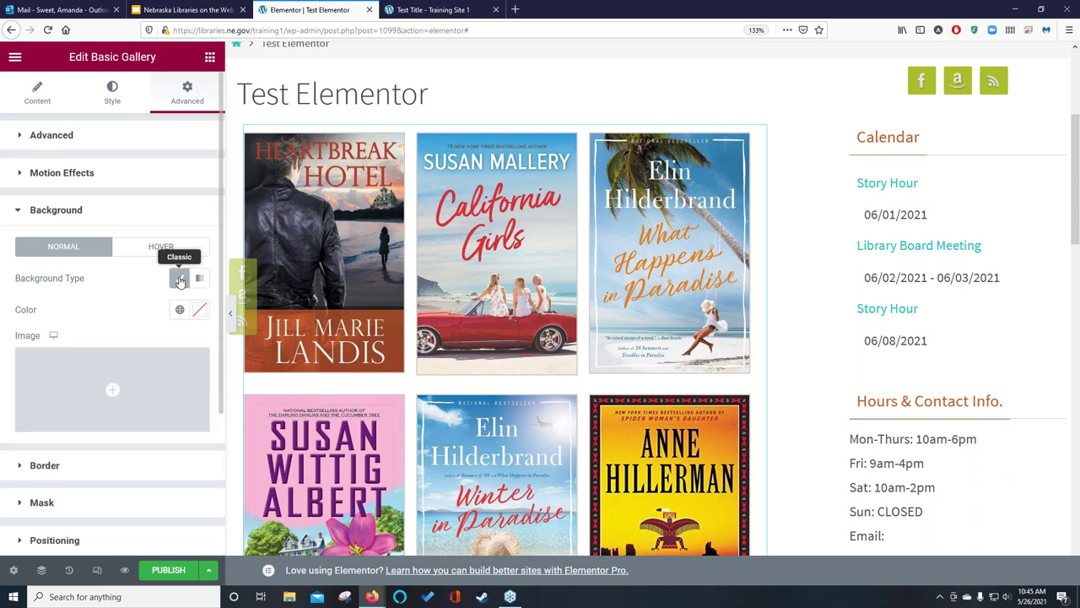
{"action": "left_click", "coordinate": [200, 313]}
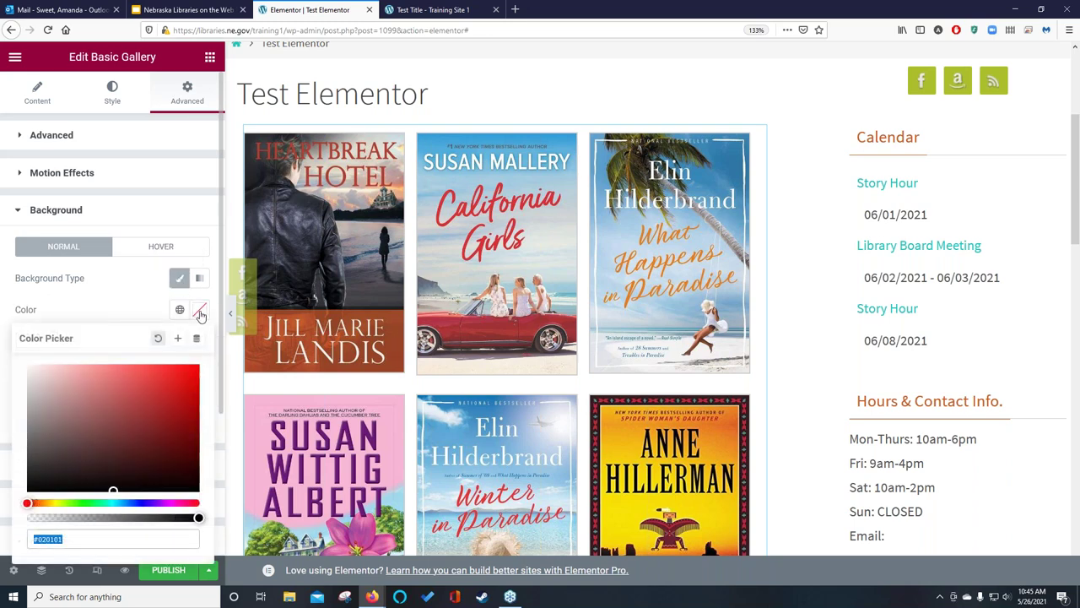
{"action": "left_click", "coordinate": [113, 502]}
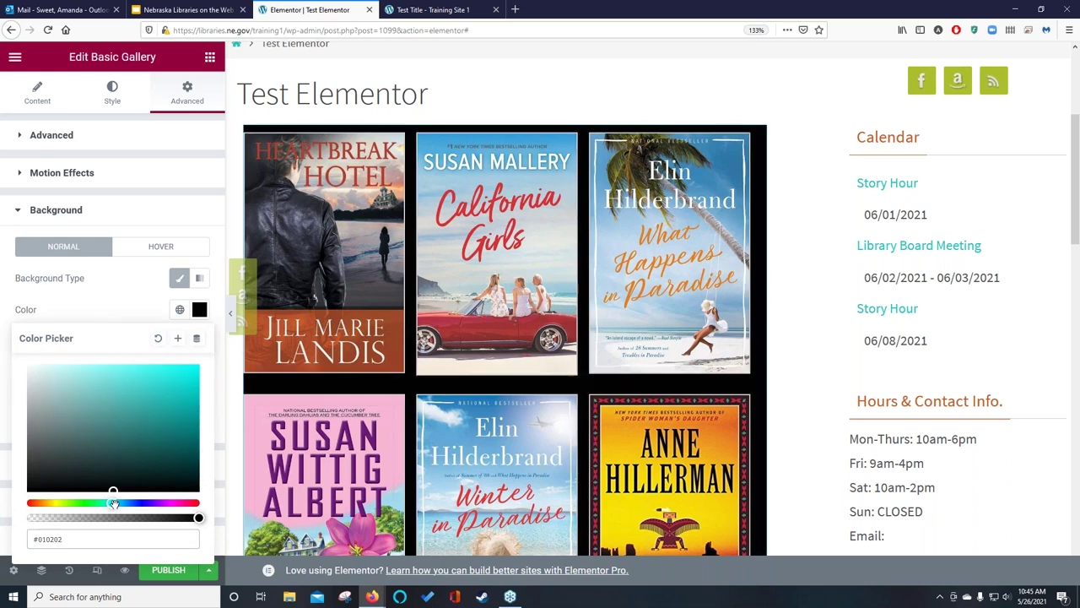
{"action": "mouse_move", "coordinate": [134, 469]}
{"action": "left_mouse_down"}
{"action": "mouse_move", "coordinate": [167, 366]}
{"action": "mouse_move", "coordinate": [159, 371]}
{"action": "mouse_move", "coordinate": [187, 369]}
{"action": "left_mouse_up"}
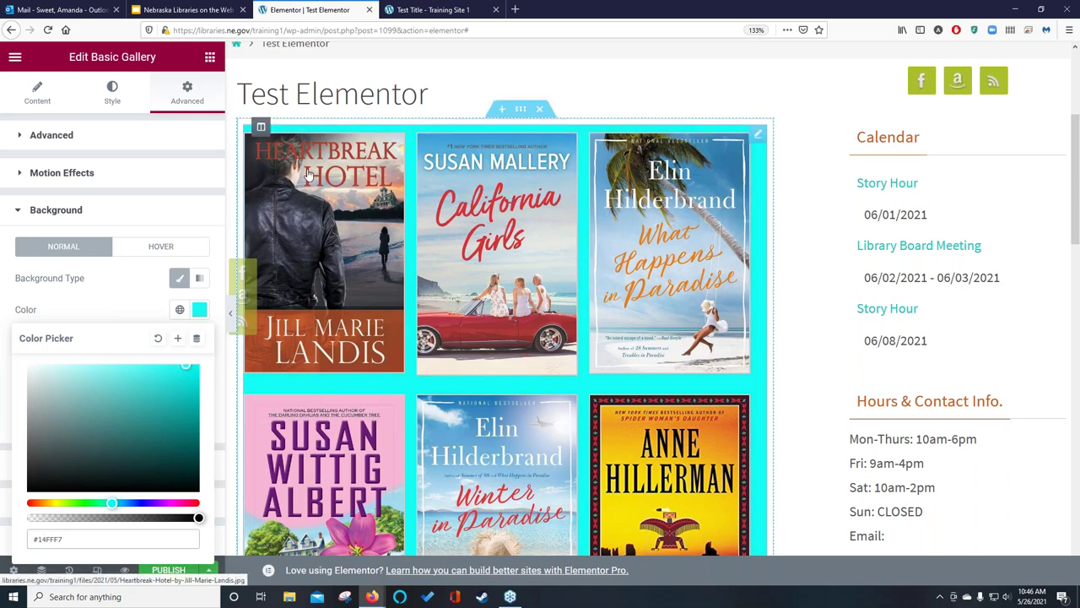
Try padding values of 4 and -2 px against the cyan background and return the padding to 0.
{"action": "left_click", "coordinate": [47, 137]}
{"action": "left_click", "coordinate": [47, 137]}
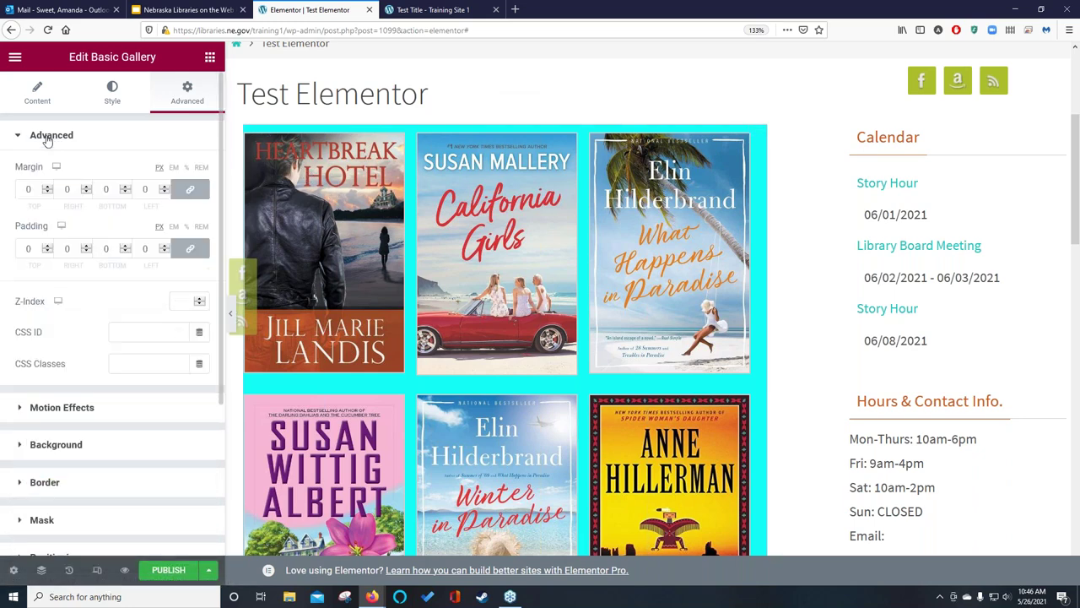
{"action": "left_click", "coordinate": [48, 245]}
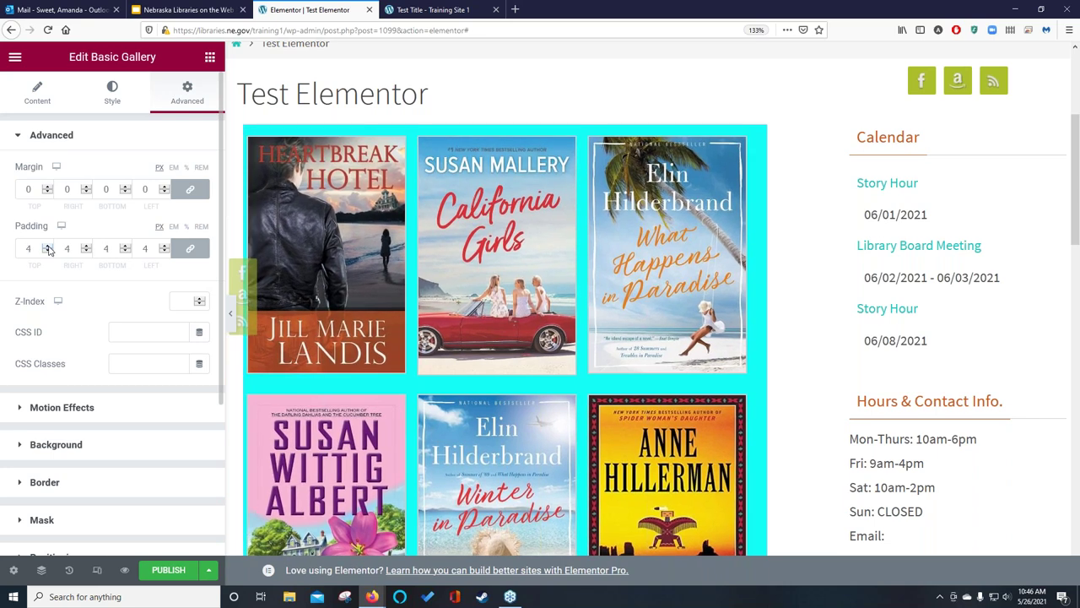
{"action": "left_click_drag", "start_coordinate": [48, 248], "coordinate": [48, 253]}
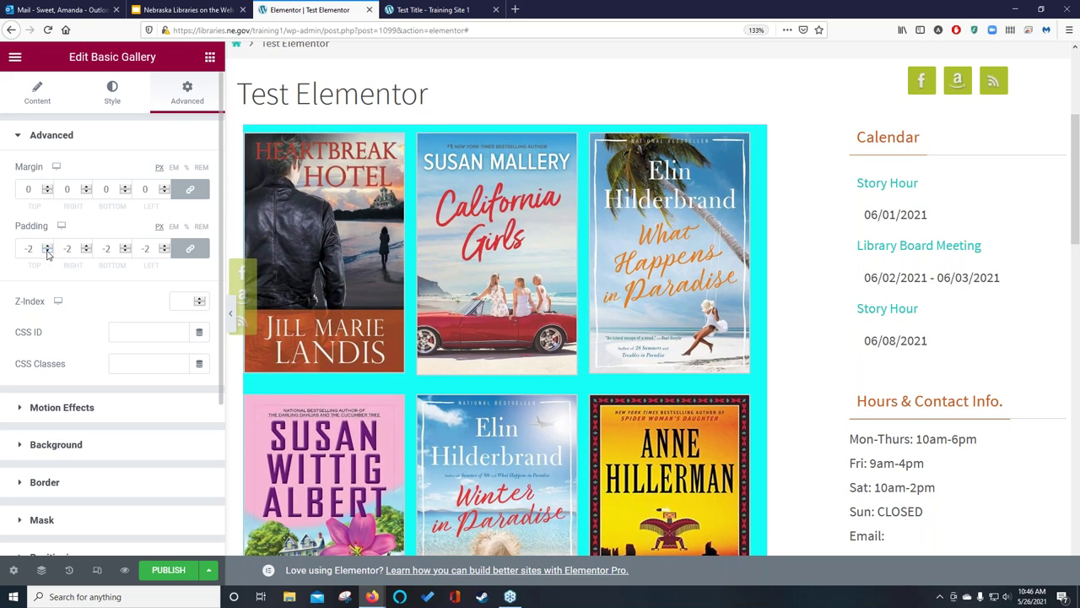
{"action": "double_click", "coordinate": [48, 246]}
Try a 25 px margin around the gallery with the cyan background and return the margin to 0.
{"action": "left_click_drag", "start_coordinate": [48, 187], "coordinate": [48, 188]}
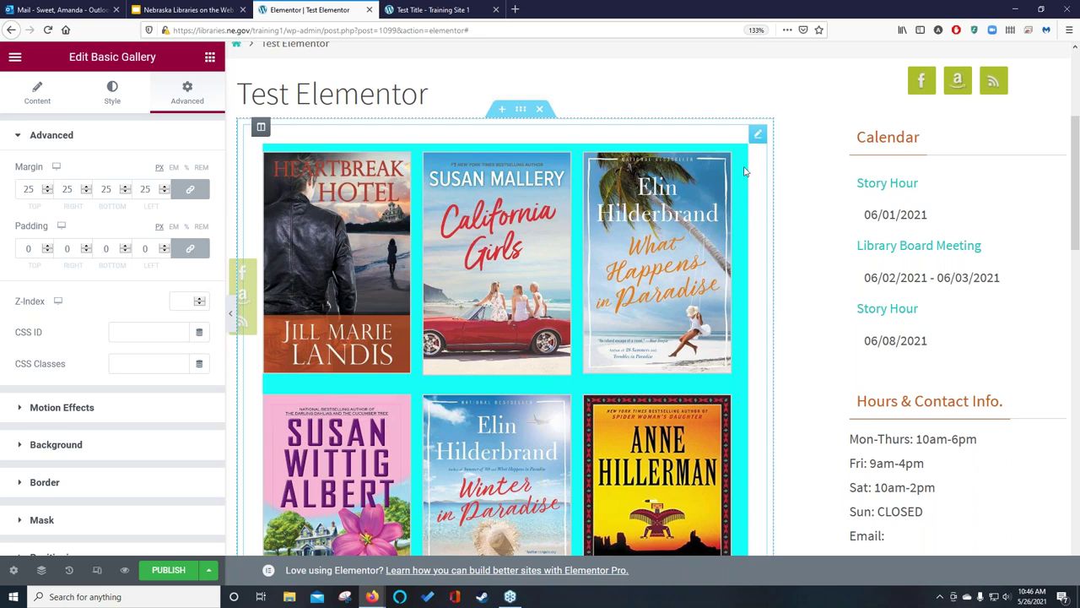
{"action": "left_click", "coordinate": [48, 192]}
{"action": "left_click", "coordinate": [48, 192]}
{"action": "left_click", "coordinate": [49, 192]}
{"action": "left_click", "coordinate": [48, 192]}
{"action": "left_click", "coordinate": [48, 193]}
{"action": "left_click", "coordinate": [48, 192]}
{"action": "left_click", "coordinate": [48, 192]}
{"action": "left_click", "coordinate": [48, 192]}
{"action": "left_click", "coordinate": [48, 192]}
{"action": "left_click", "coordinate": [49, 192]}
{"action": "left_click", "coordinate": [49, 193]}
{"action": "left_click", "coordinate": [48, 192]}
Set the gallery's padding to 15 px on all four sides so the cyan background frames the covers.
{"action": "left_click", "coordinate": [48, 244]}
{"action": "left_click", "coordinate": [48, 245]}
{"action": "left_click", "coordinate": [48, 245]}
{"action": "left_click", "coordinate": [48, 244]}
{"action": "left_click", "coordinate": [48, 246]}
{"action": "left_click", "coordinate": [48, 245]}
{"action": "left_click", "coordinate": [48, 246]}
{"action": "left_click", "coordinate": [49, 246]}
{"action": "left_click", "coordinate": [48, 245]}
{"action": "left_click", "coordinate": [48, 245]}
{"action": "left_click", "coordinate": [48, 245]}
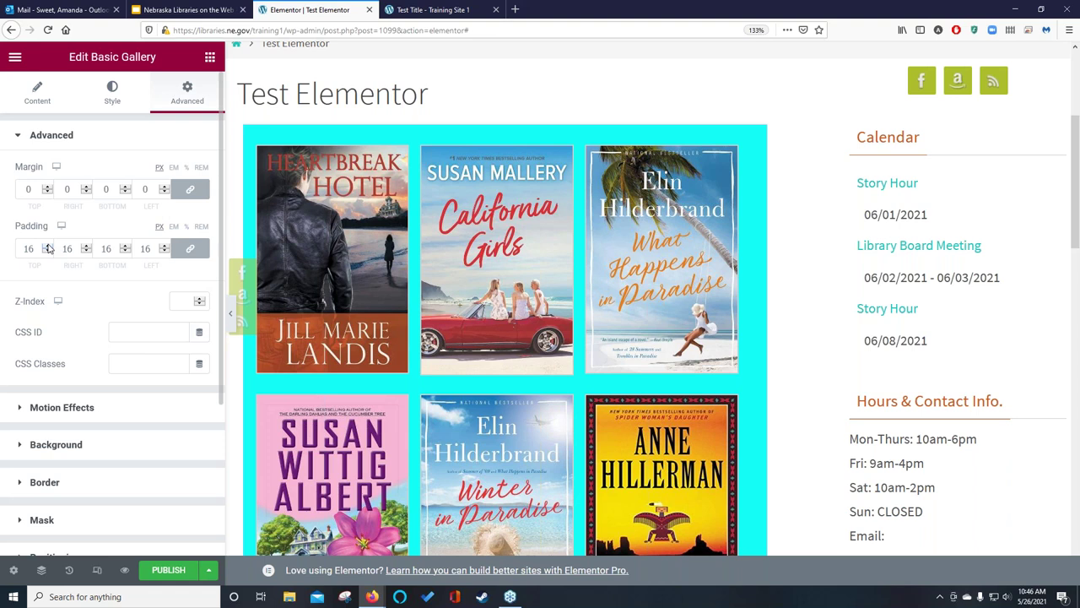
{"action": "left_click", "coordinate": [47, 252]}
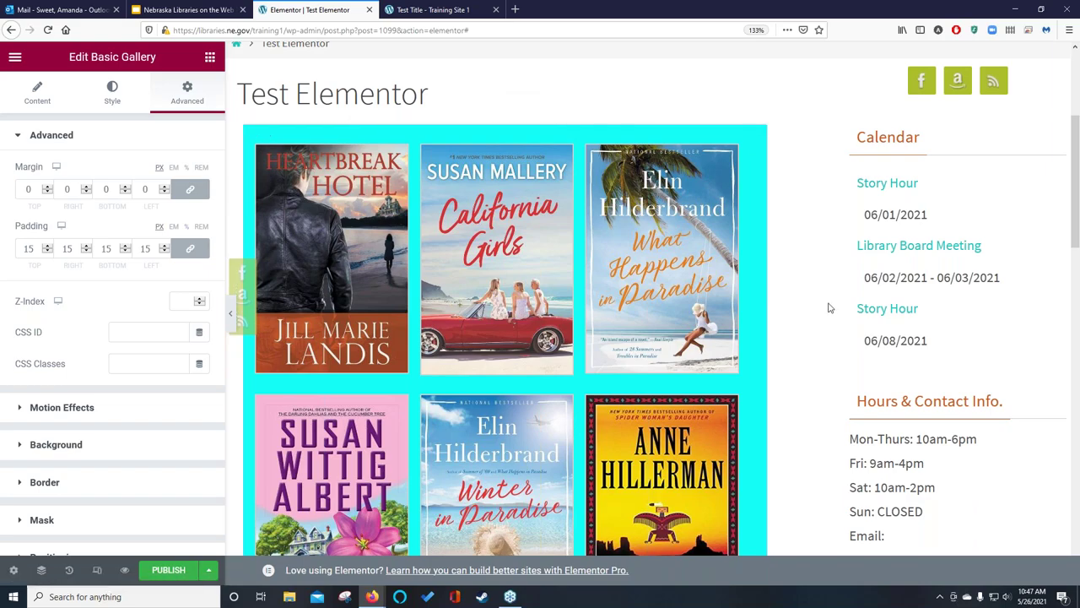
Add a single-column section below the book cover gallery and place a Text Editor widget in it.
{"action": "scroll", "coordinate": [830, 308], "scroll_direction": "down", "scroll_amount": 6}
{"action": "scroll", "coordinate": [831, 302], "scroll_direction": "down", "scroll_amount": 6}
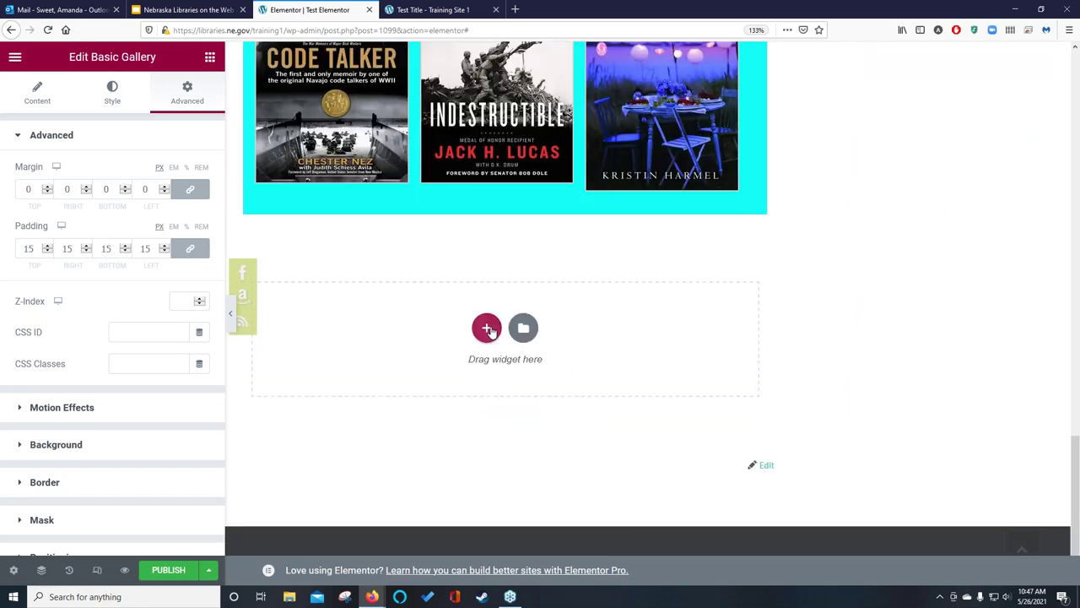
{"action": "left_click", "coordinate": [487, 328]}
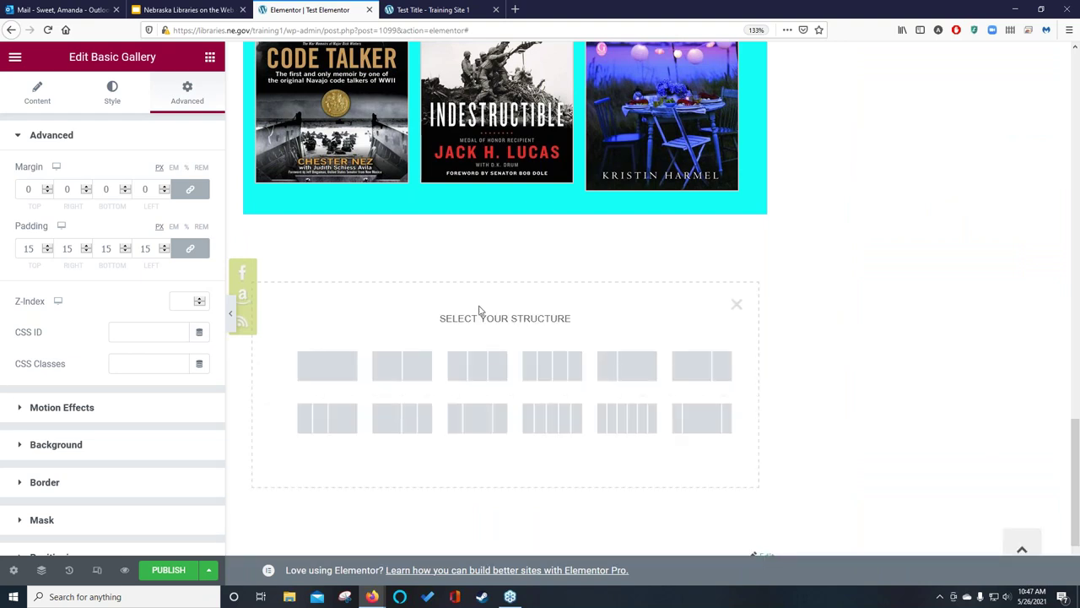
{"action": "left_click", "coordinate": [323, 375]}
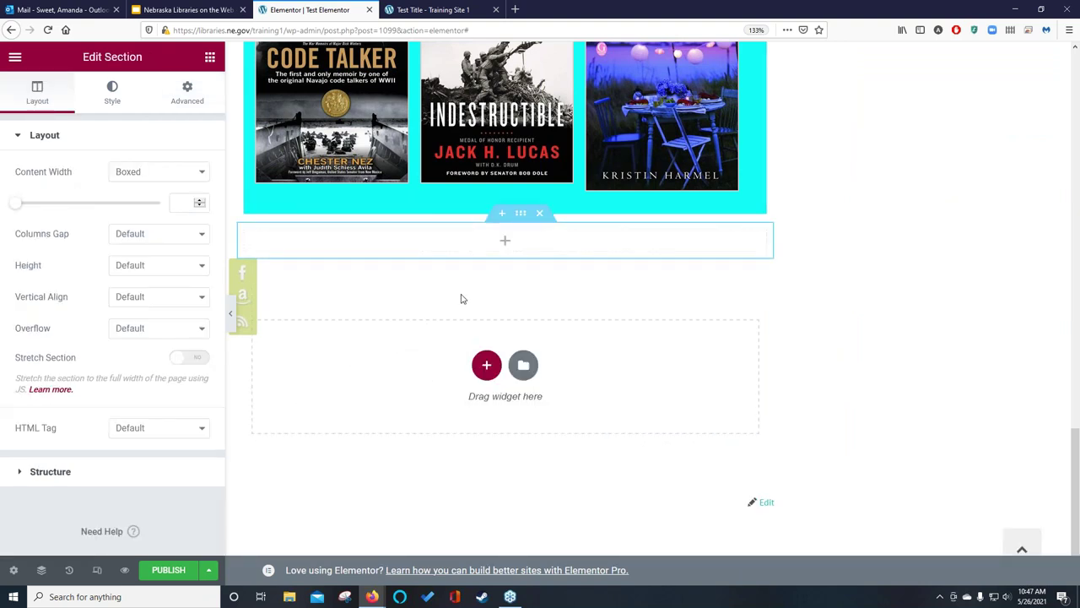
{"action": "left_click", "coordinate": [506, 243]}
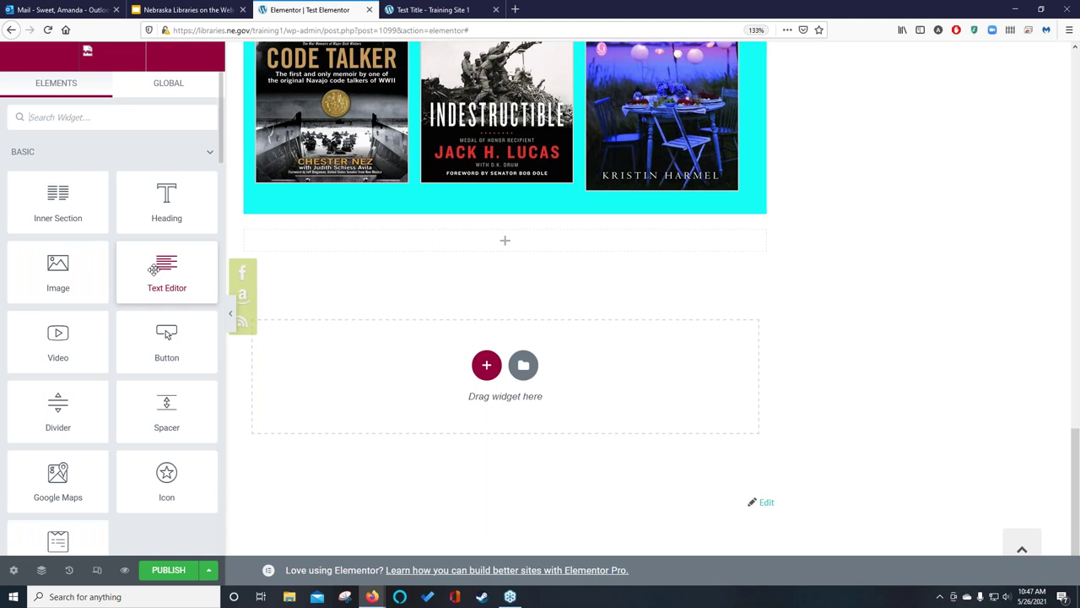
{"action": "left_click_drag", "start_coordinate": [166, 271], "coordinate": [397, 241]}
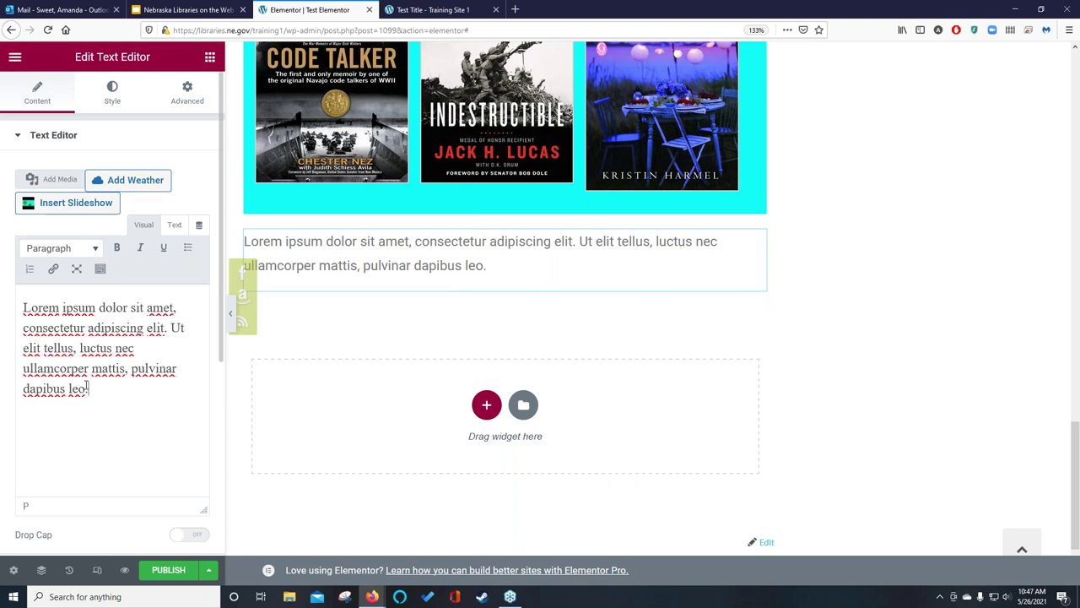
Replace the placeholder text in the new text block with the Heading 1 line "This is a Test!".
{"action": "left_click_drag", "start_coordinate": [101, 391], "coordinate": [12, 307]}
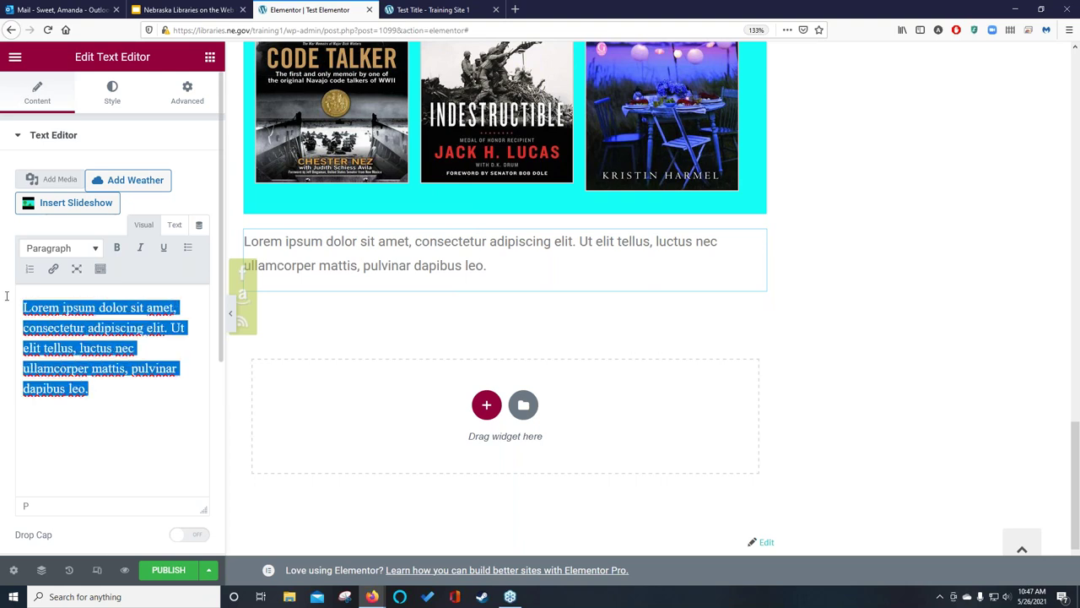
{"action": "key", "text": "BackSpace"}
{"action": "left_click", "coordinate": [94, 248]}
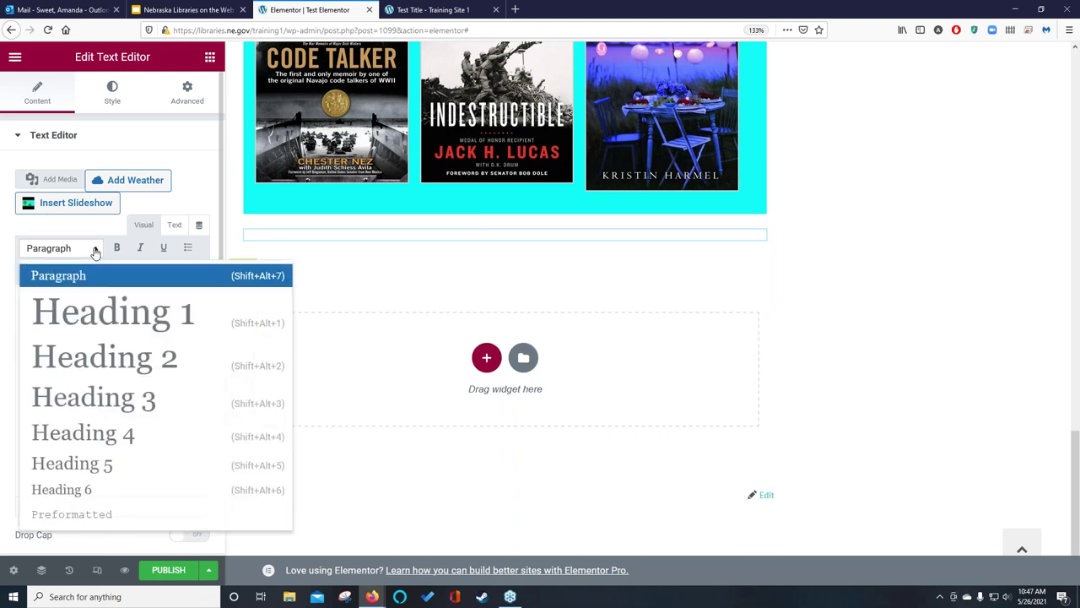
{"action": "left_click", "coordinate": [91, 312]}
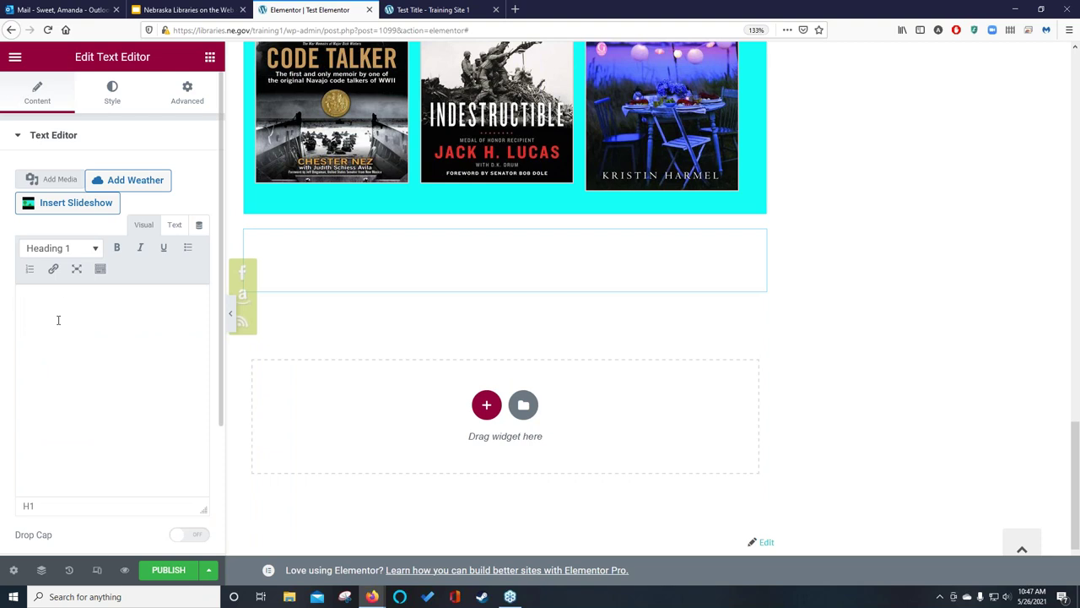
{"action": "type", "text": "This is no"}
{"action": "key", "text": "BackSpace"}
{"action": "key", "text": "BackSpace"}
{"action": "type", "text": "a Test!"}
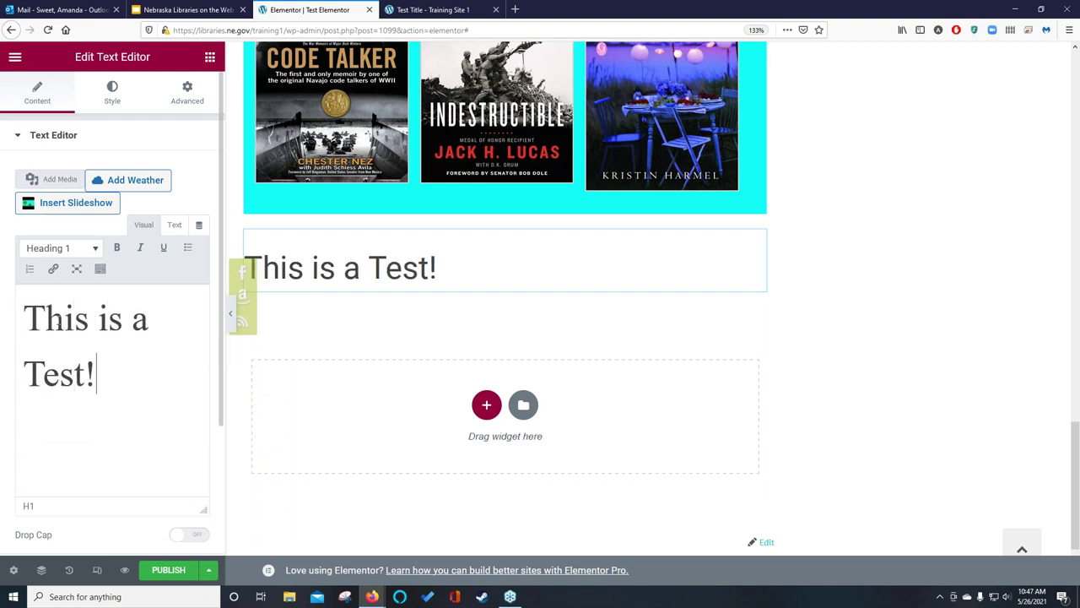
Write a paragraph under the heading: "This is a new WordPress block and we are testing out the apparance".
{"action": "key", "text": "Return"}
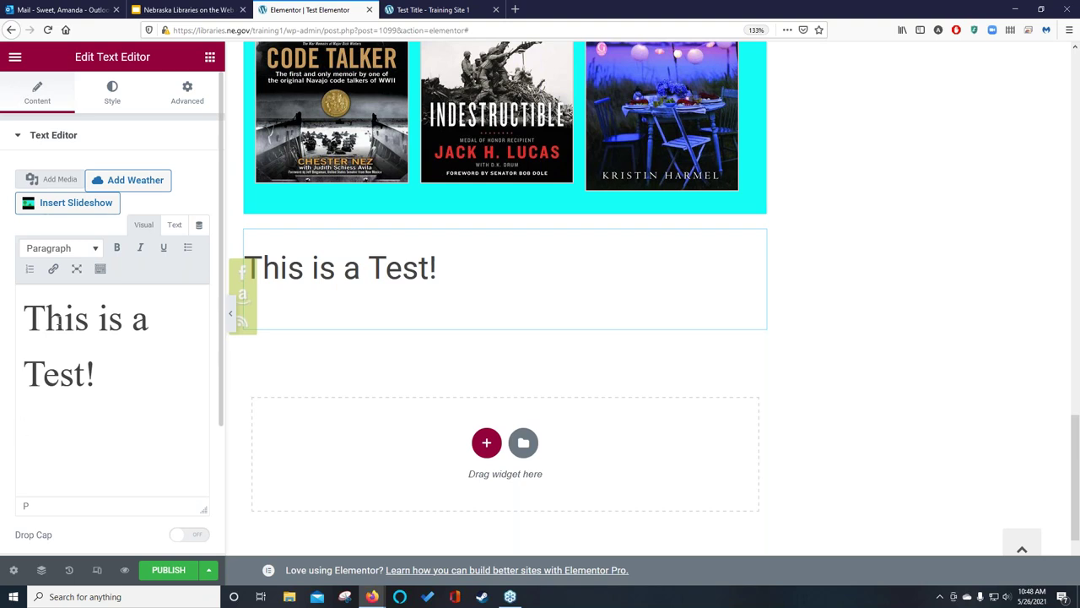
{"action": "type", "text": "This is a new WordPre"}
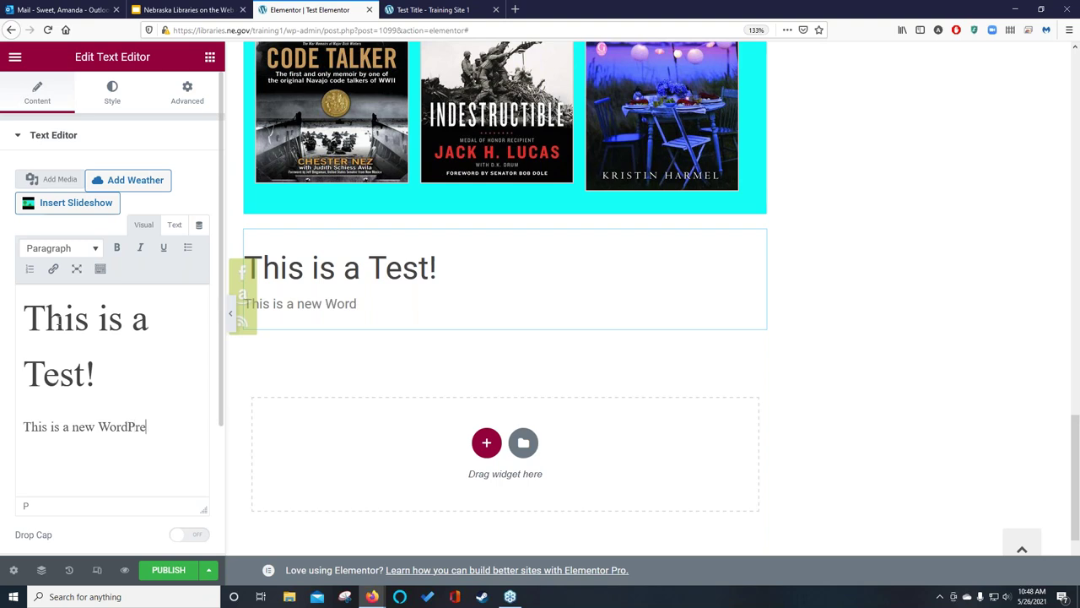
{"action": "type", "text": "es block a"}
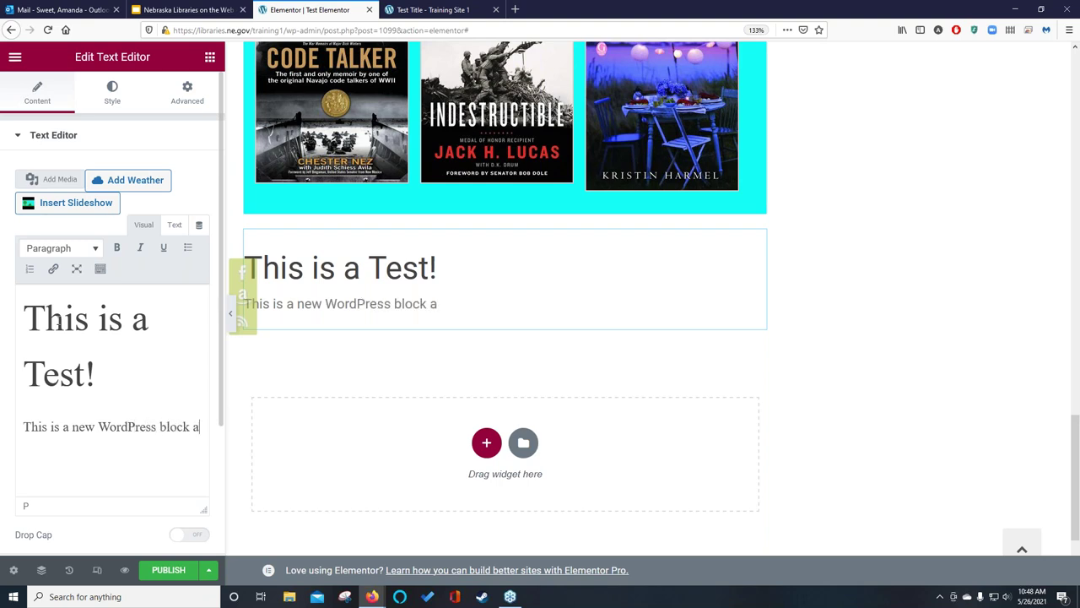
{"action": "type", "text": "nd we are"}
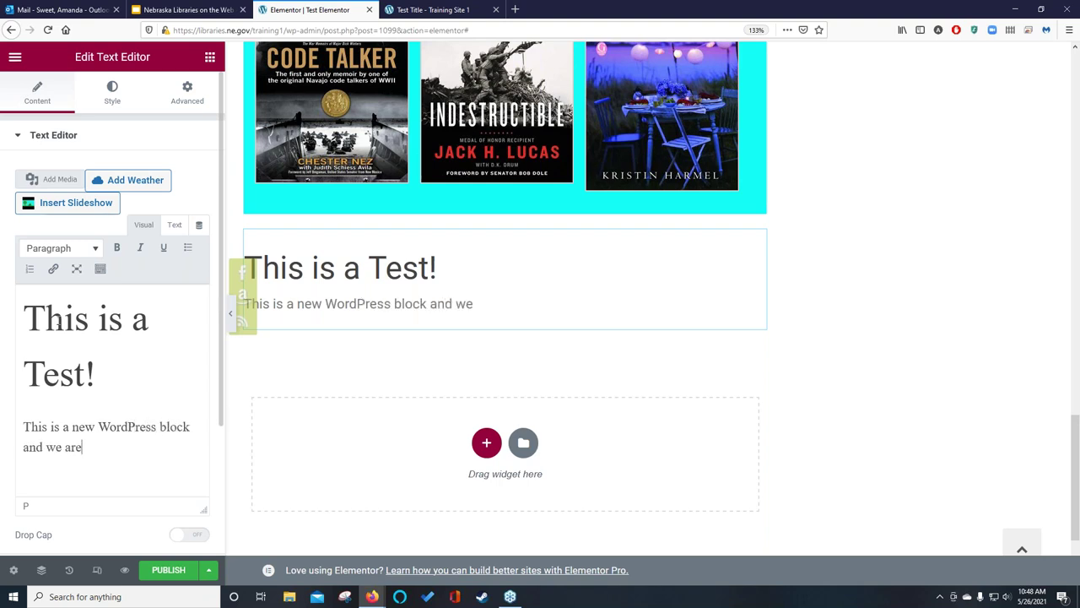
{"action": "type", "text": " testout out"}
{"action": "key", "text": "BackSpace"}
{"action": "key", "text": "BackSpace"}
{"action": "key", "text": "BackSpace"}
{"action": "key", "text": "BackSpace"}
{"action": "key", "text": "BackSpace"}
{"action": "key", "text": "BackSpace"}
{"action": "key", "text": "BackSpace"}
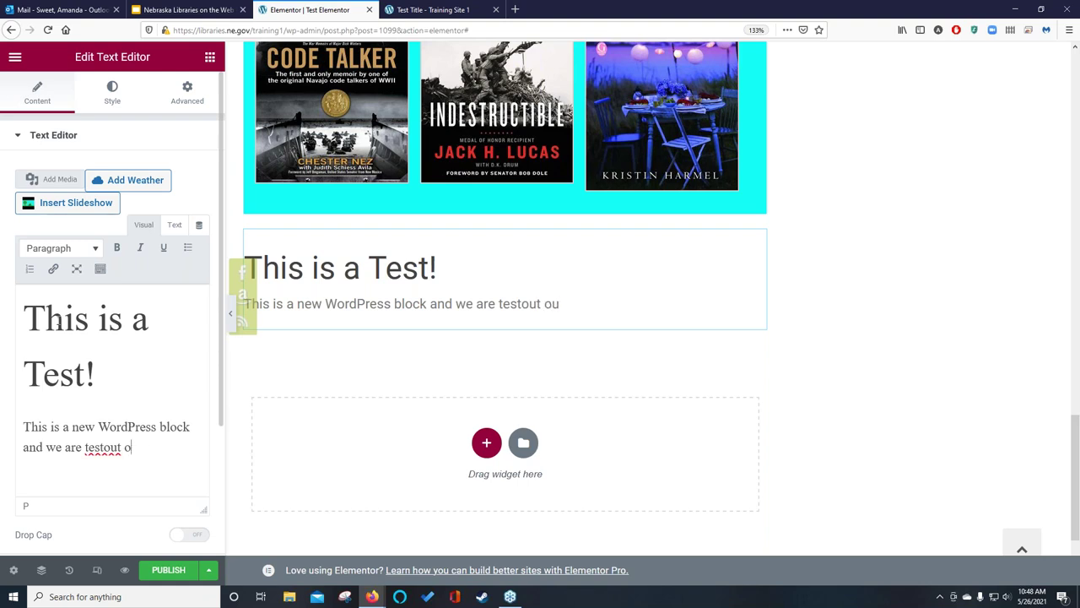
{"action": "type", "text": "ing out the apparance"}
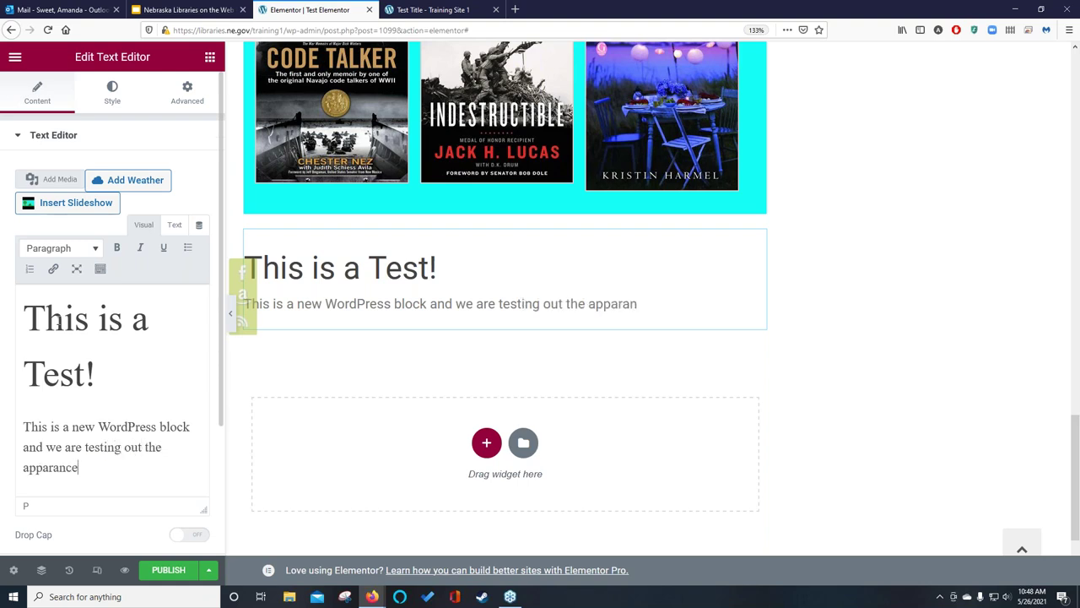
Correct the misspelled last word of the paragraph to "appearance" and end the sentence with a period.
{"action": "key", "text": "BackSpace"}
{"action": "key", "text": "BackSpace"}
{"action": "key", "text": "BackSpace"}
{"action": "key", "text": "BackSpace"}
{"action": "key", "text": "BackSpace"}
{"action": "key", "text": "BackSpace"}
{"action": "key", "text": "BackSpace"}
{"action": "type", "text": "earance."}
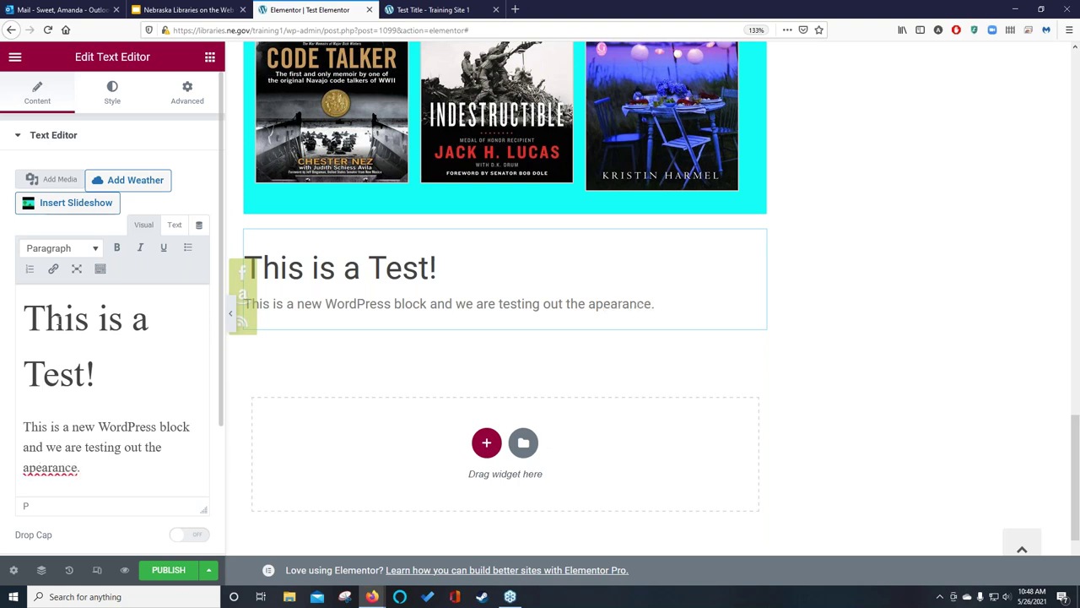
{"action": "right_click", "coordinate": [60, 467]}
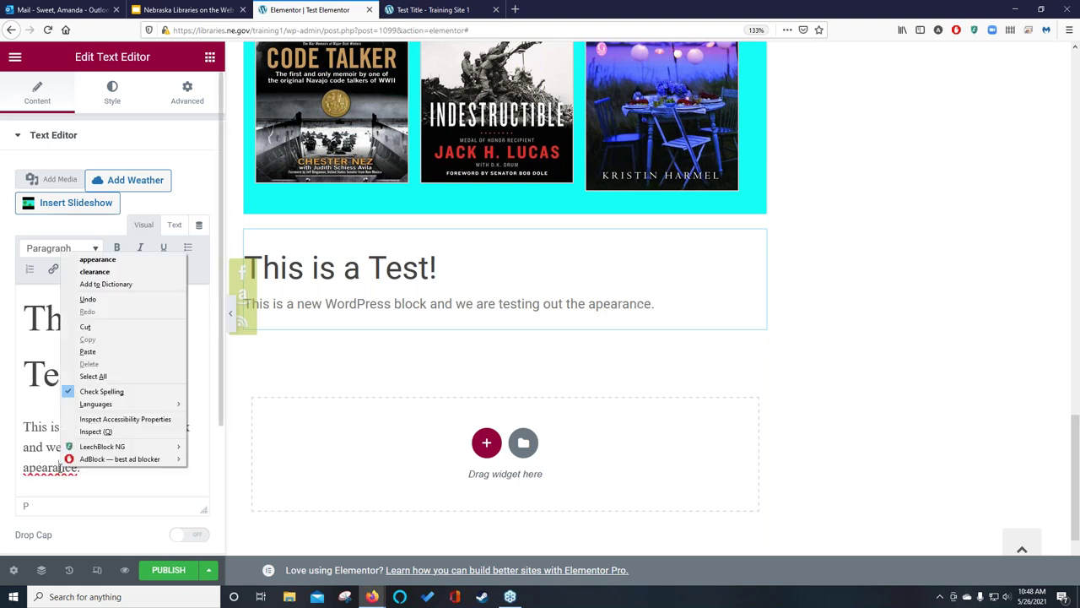
{"action": "left_click", "coordinate": [98, 259]}
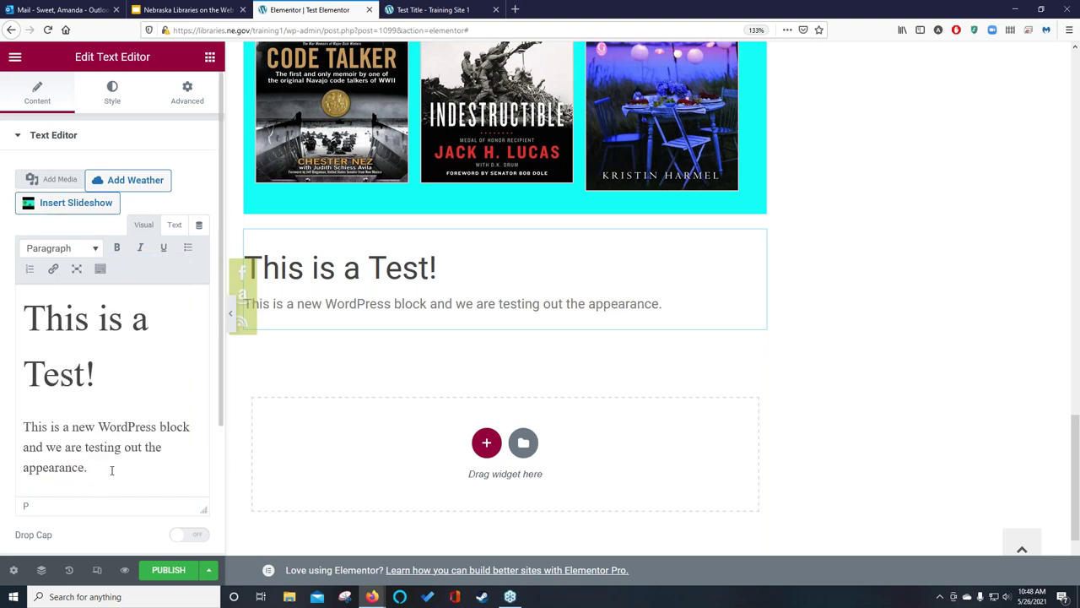
Insert the brain image brain-2062057_1920.jpg from the media library on a new line below the paragraph.
{"action": "key", "text": "Return"}
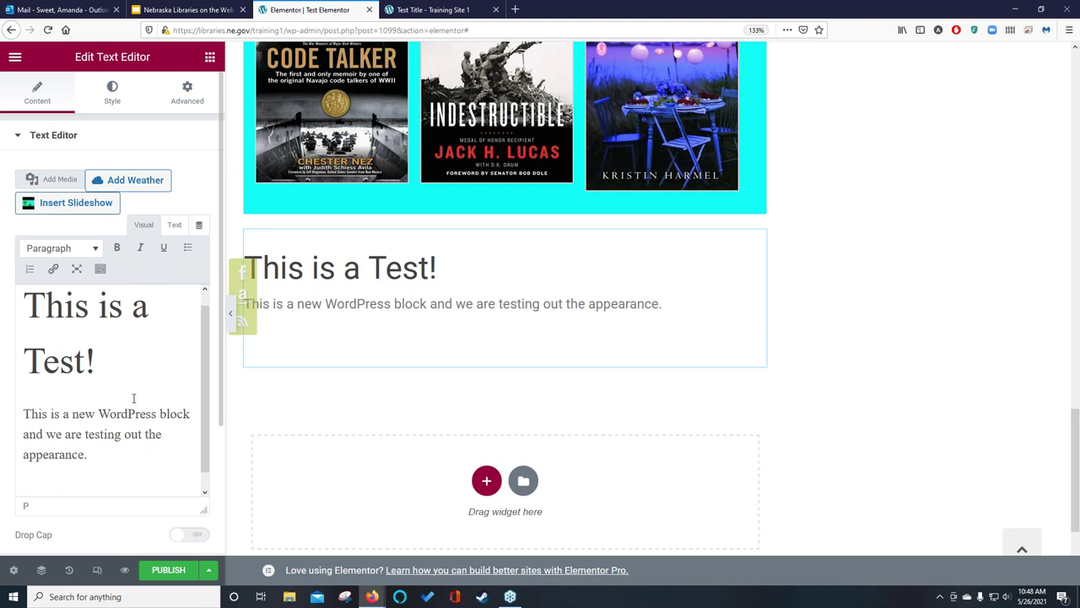
{"action": "left_click", "coordinate": [48, 180]}
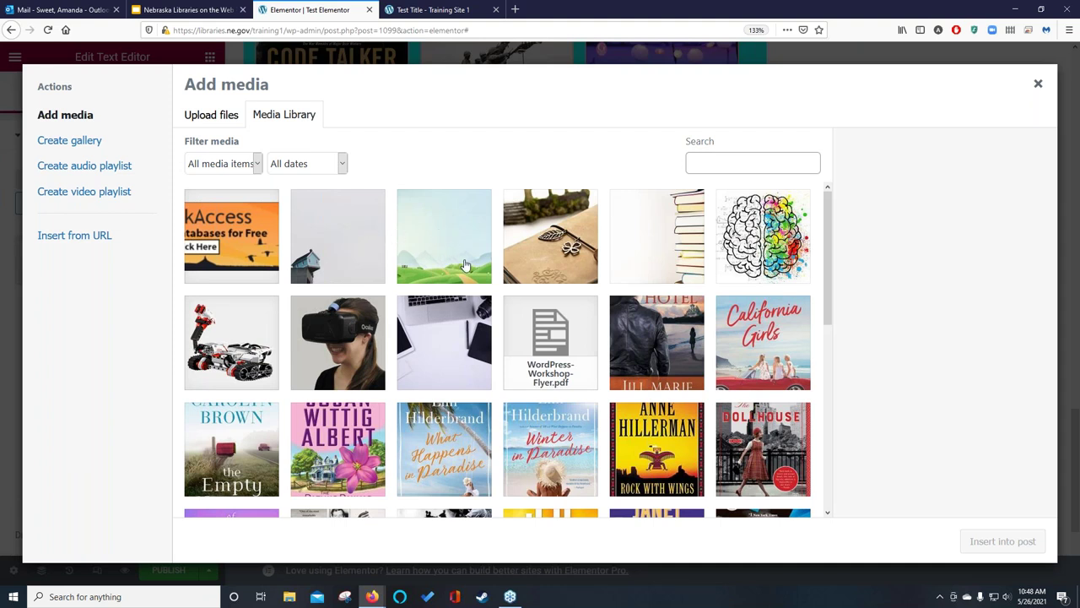
{"action": "scroll", "coordinate": [505, 276], "scroll_direction": "down", "scroll_amount": 1}
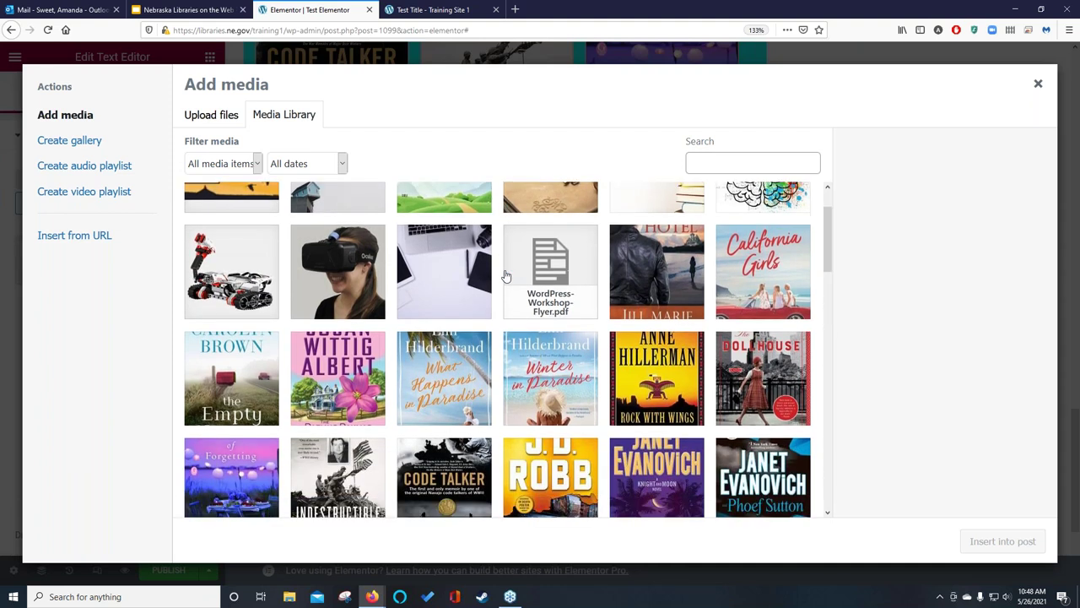
{"action": "scroll", "coordinate": [505, 276], "scroll_direction": "up", "scroll_amount": 1}
{"action": "left_click", "coordinate": [763, 236]}
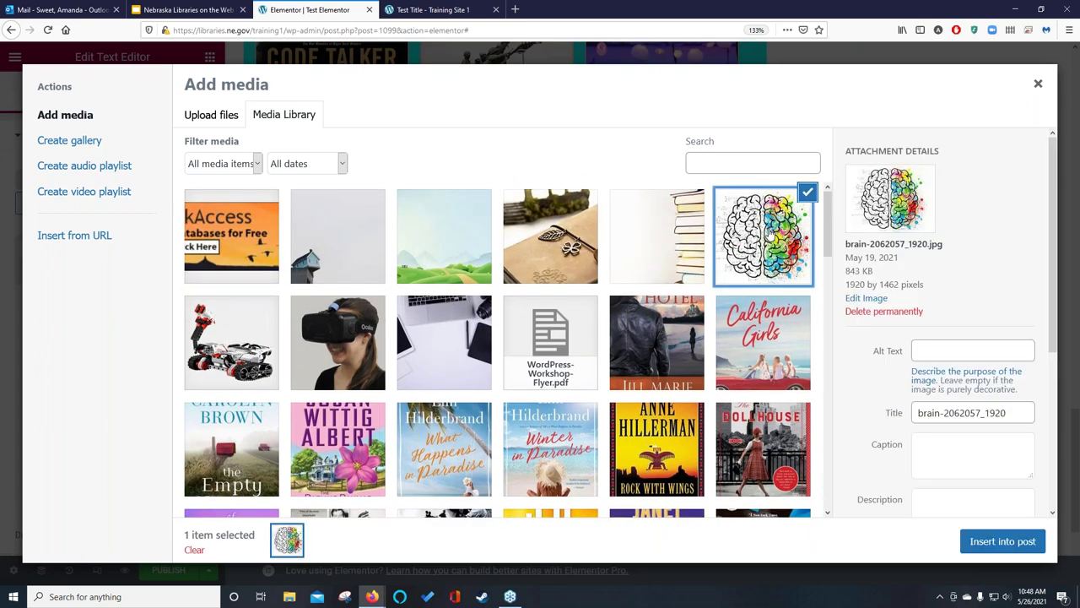
{"action": "left_click", "coordinate": [1002, 542]}
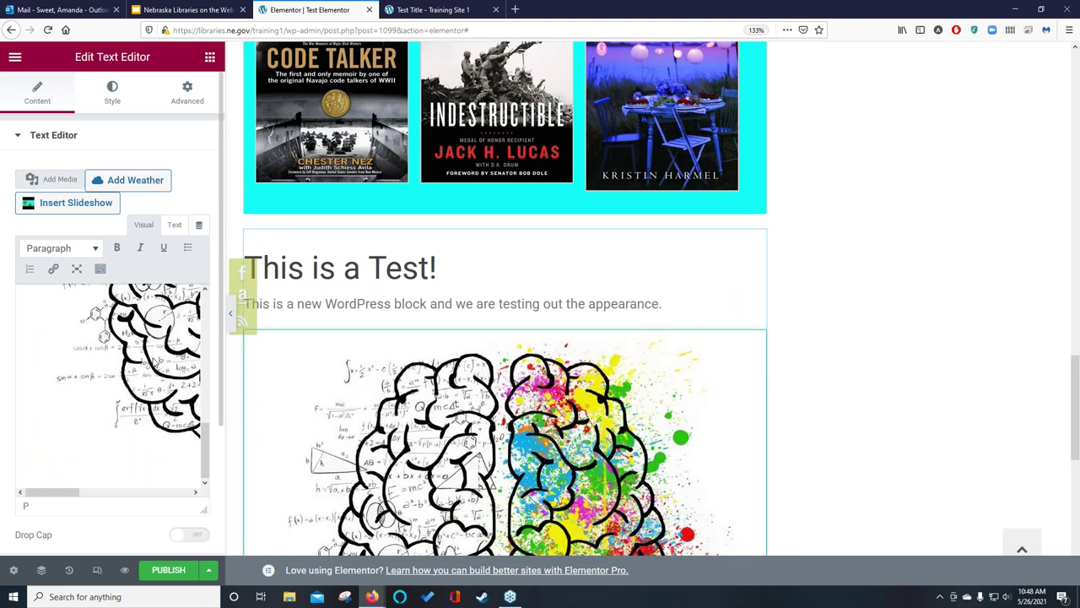
Shrink the inserted brain image proportionally to a small thumbnail.
{"action": "left_click", "coordinate": [157, 360]}
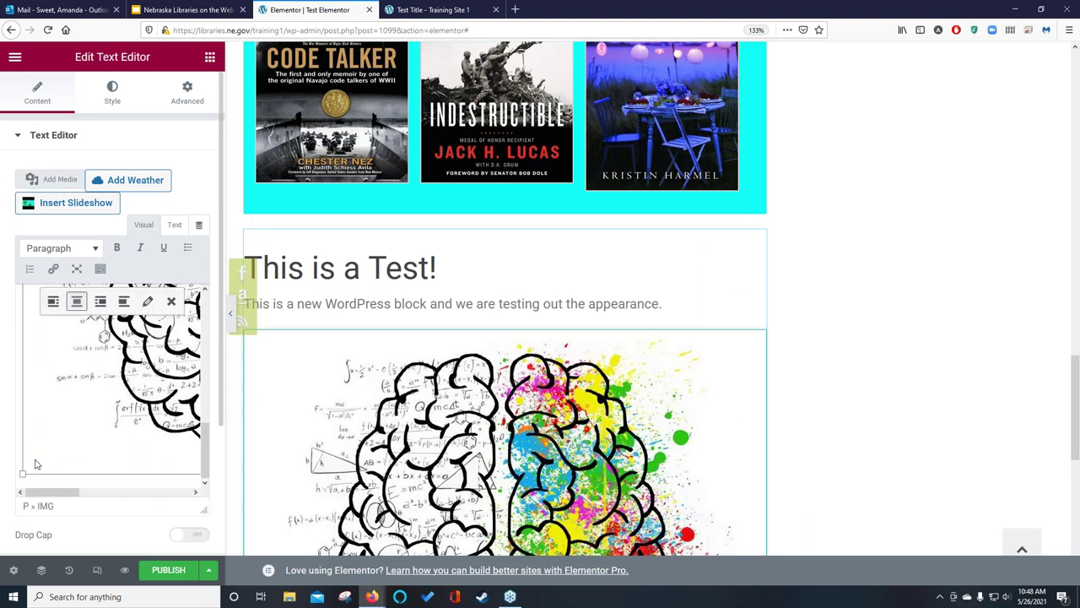
{"action": "left_click_drag", "start_coordinate": [22, 474], "coordinate": [91, 440]}
{"action": "left_click_drag", "start_coordinate": [93, 491], "coordinate": [133, 492]}
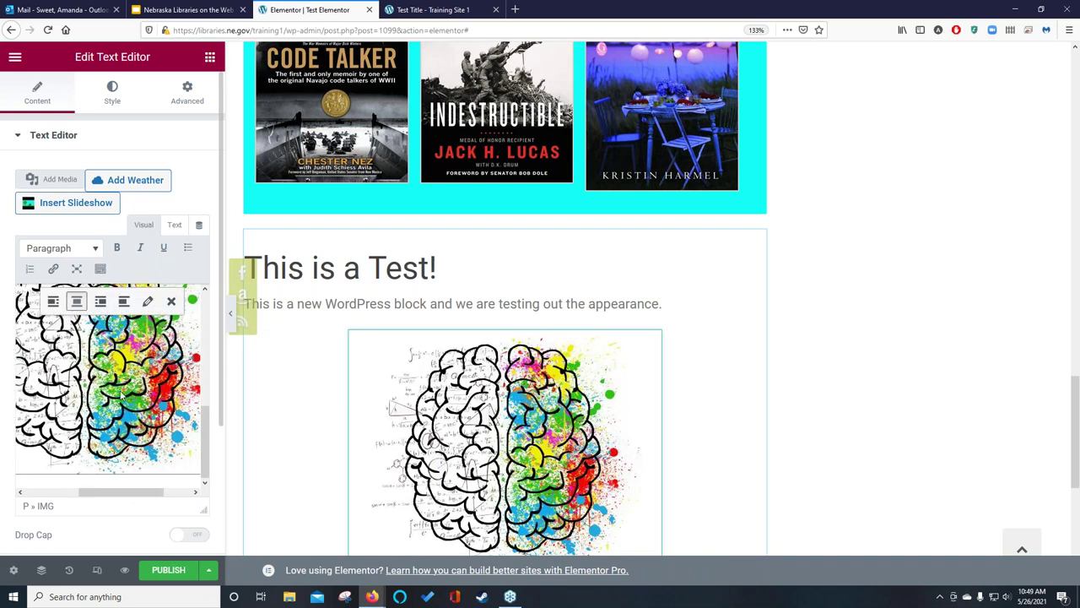
{"action": "left_click_drag", "start_coordinate": [94, 495], "coordinate": [131, 389]}
{"action": "left_click_drag", "start_coordinate": [23, 482], "coordinate": [93, 452]}
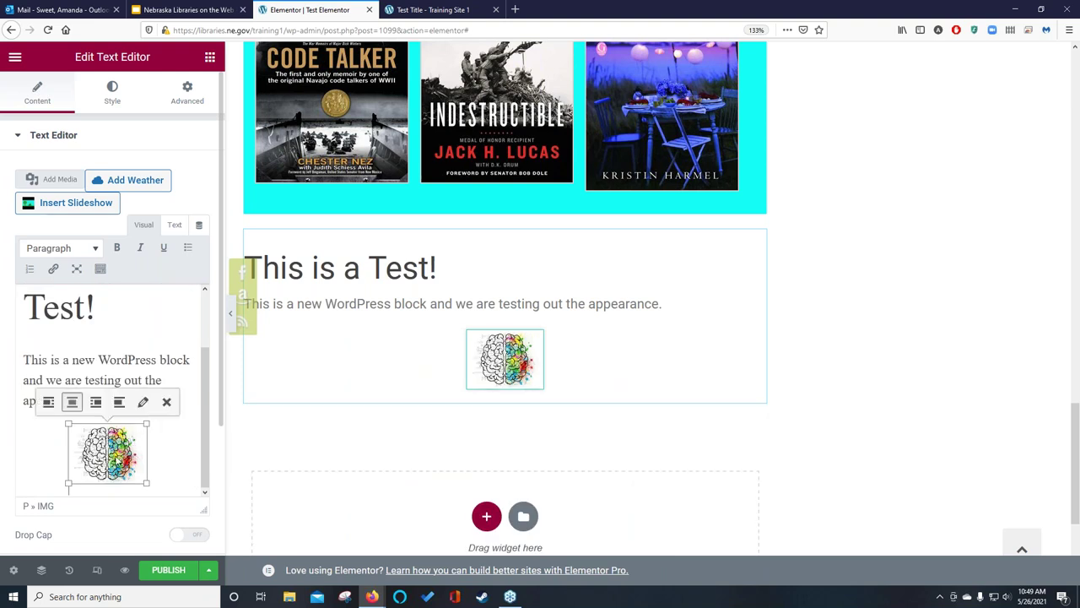
Compare left and right alignment for the brain image and leave it aligned left.
{"action": "left_click", "coordinate": [48, 403]}
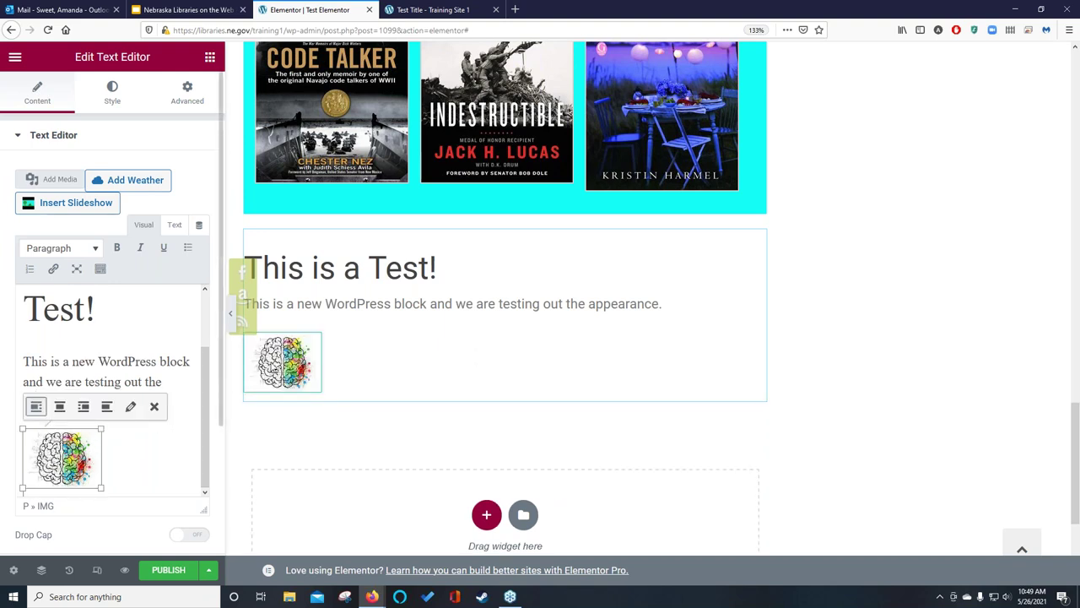
{"action": "left_click_drag", "start_coordinate": [87, 402], "coordinate": [24, 363]}
{"action": "left_click", "coordinate": [62, 458]}
{"action": "left_click", "coordinate": [83, 407]}
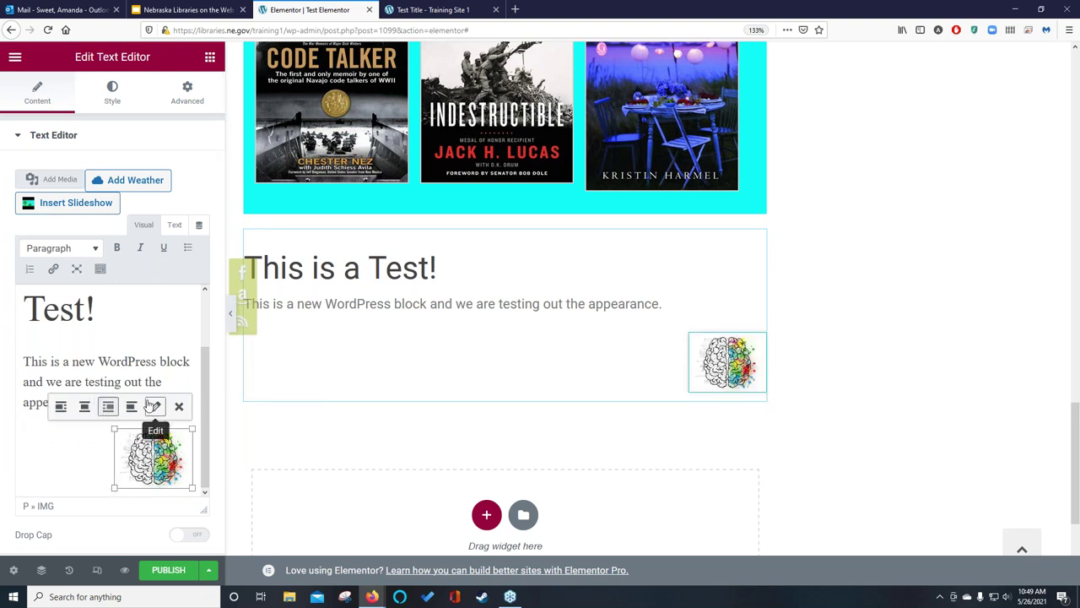
{"action": "left_click", "coordinate": [61, 407]}
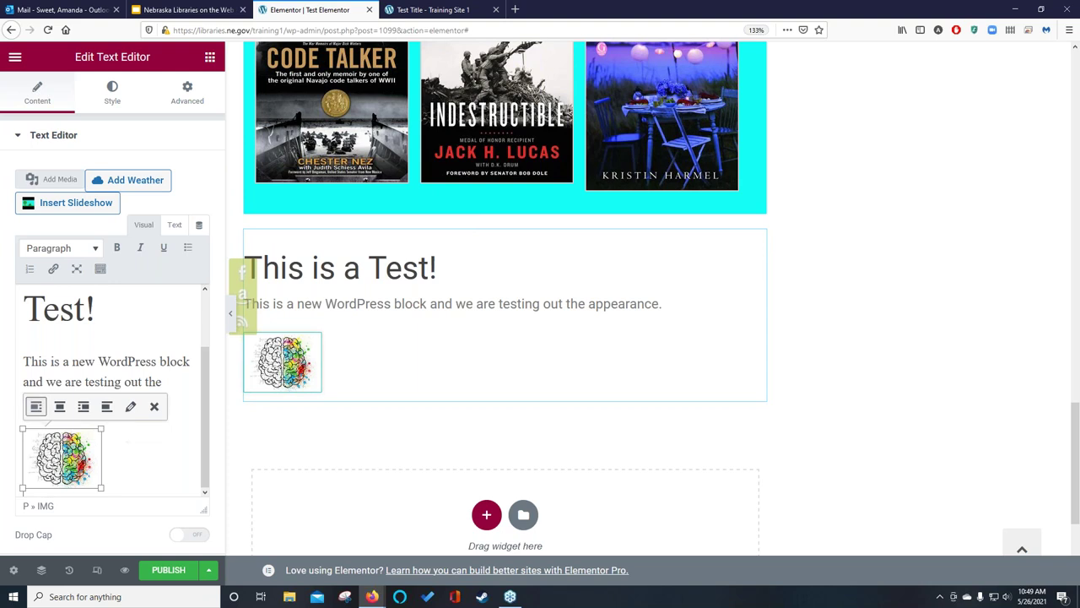
{"action": "left_click", "coordinate": [83, 407]}
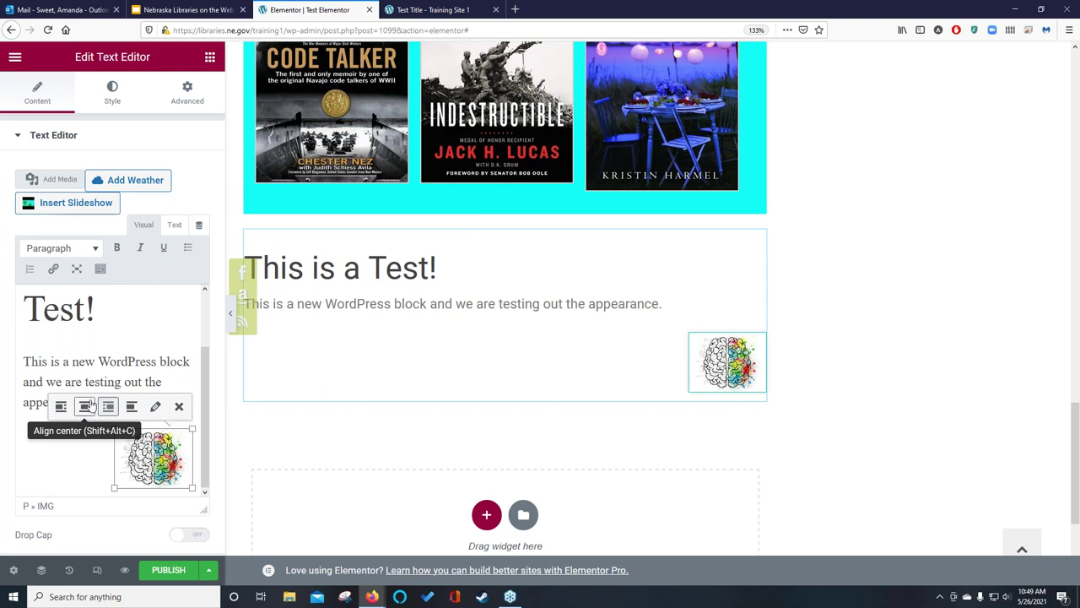
{"action": "left_click", "coordinate": [60, 407]}
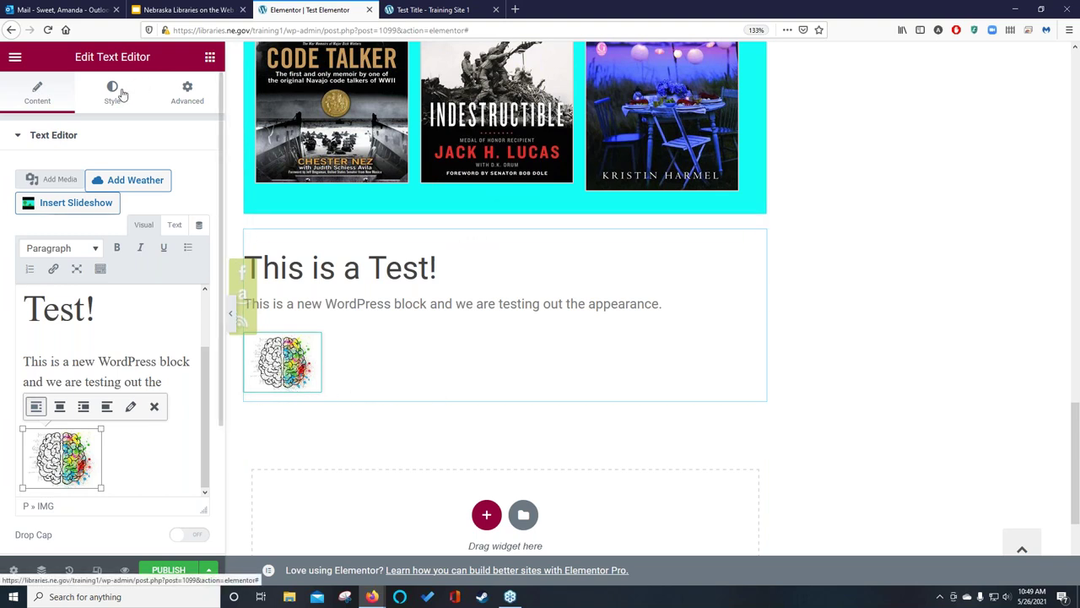
Give the text block a classic background in light red, #F95F5F.
{"action": "left_click", "coordinate": [188, 96]}
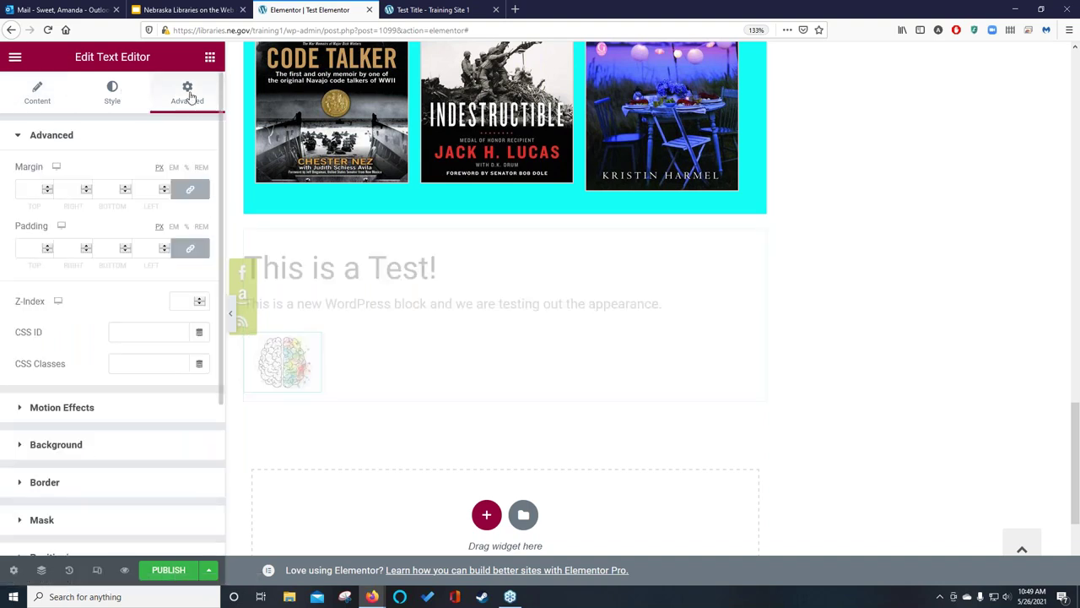
{"action": "left_click", "coordinate": [89, 447]}
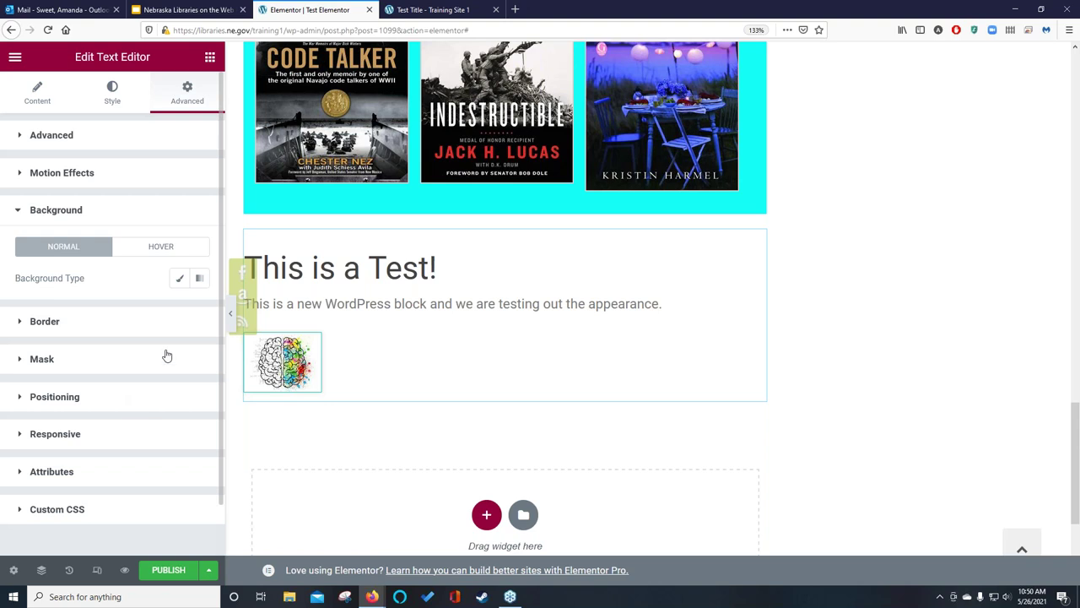
{"action": "left_click", "coordinate": [180, 279]}
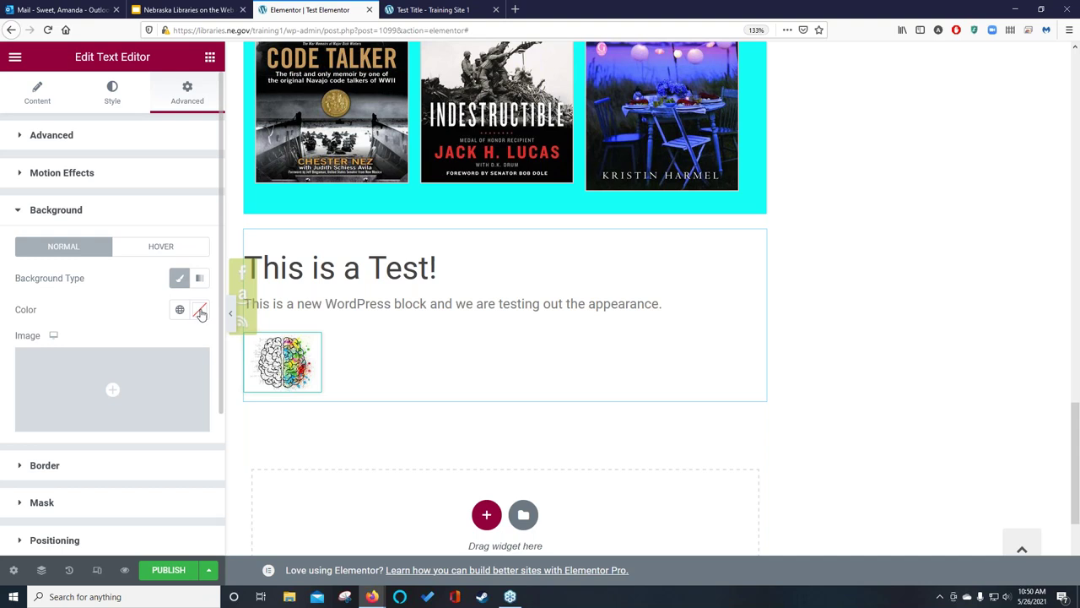
{"action": "left_click", "coordinate": [200, 312]}
{"action": "left_click_drag", "start_coordinate": [113, 489], "coordinate": [133, 368]}
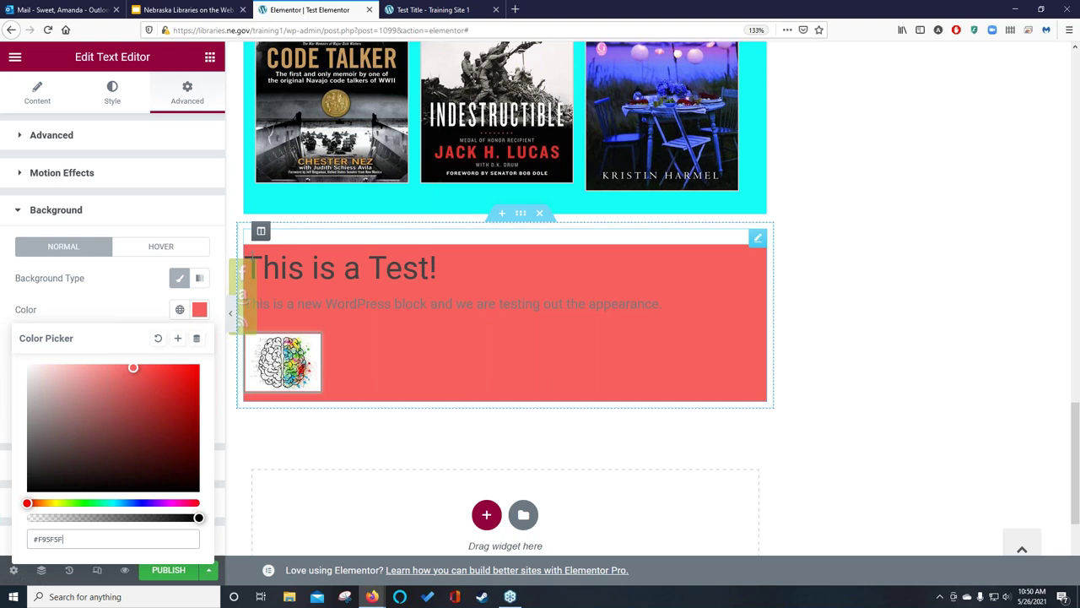
Set the text block's padding to 15 px on all four sides.
{"action": "left_click", "coordinate": [75, 137]}
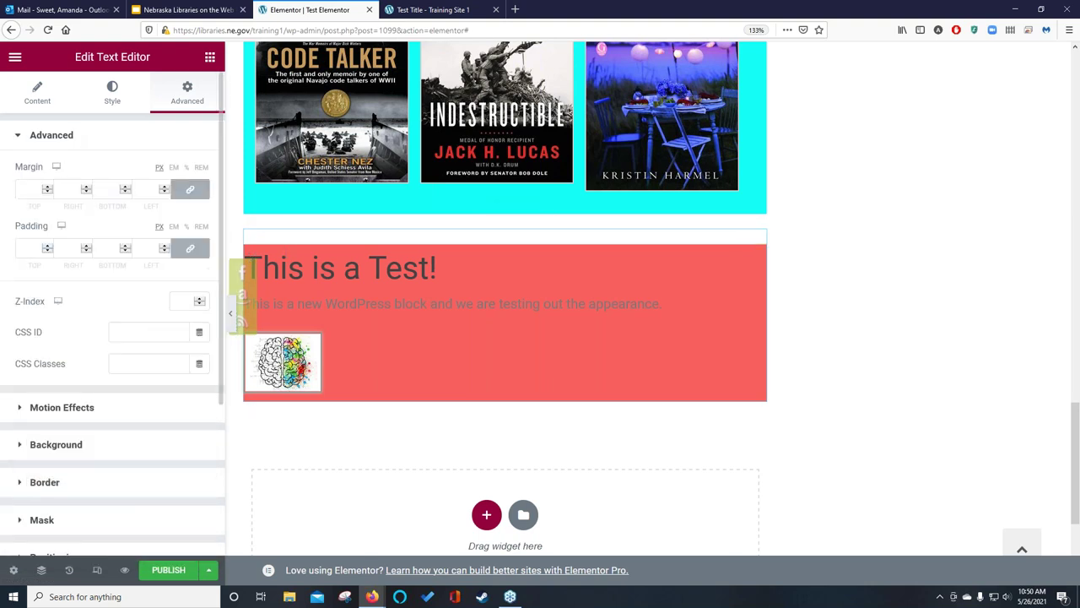
{"action": "left_click", "coordinate": [47, 245]}
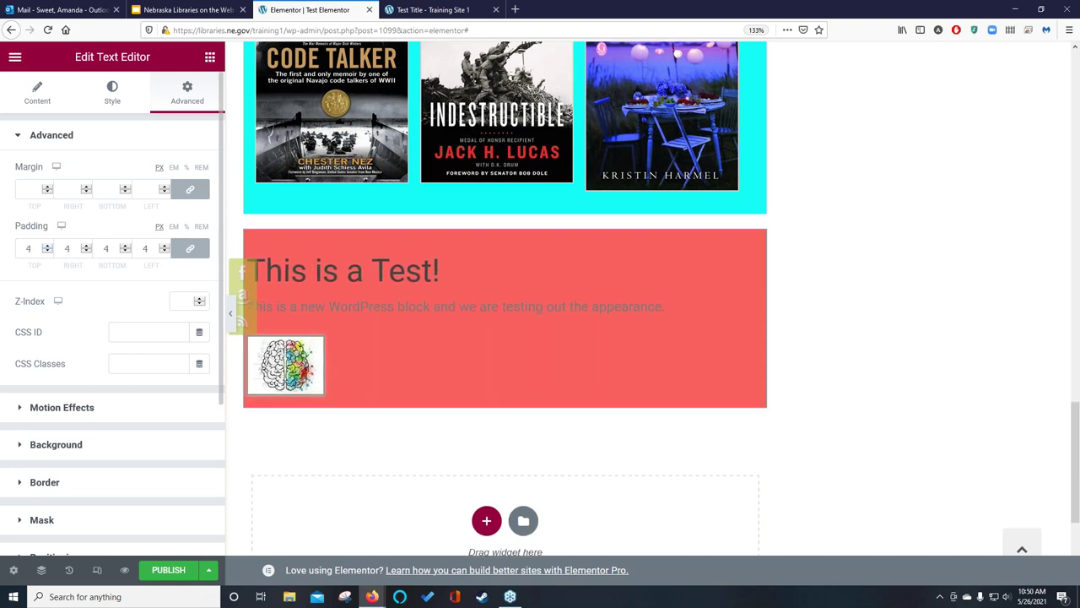
{"action": "left_click_drag", "start_coordinate": [47, 245], "coordinate": [47, 245]}
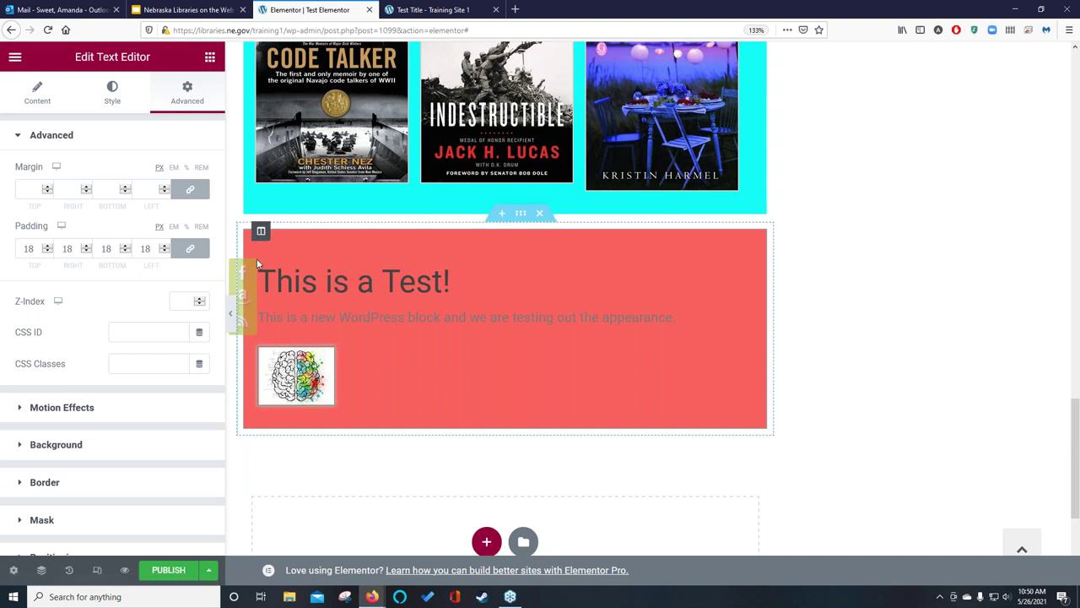
{"action": "left_click", "coordinate": [48, 253]}
{"action": "left_click", "coordinate": [48, 252]}
{"action": "left_click", "coordinate": [49, 252]}
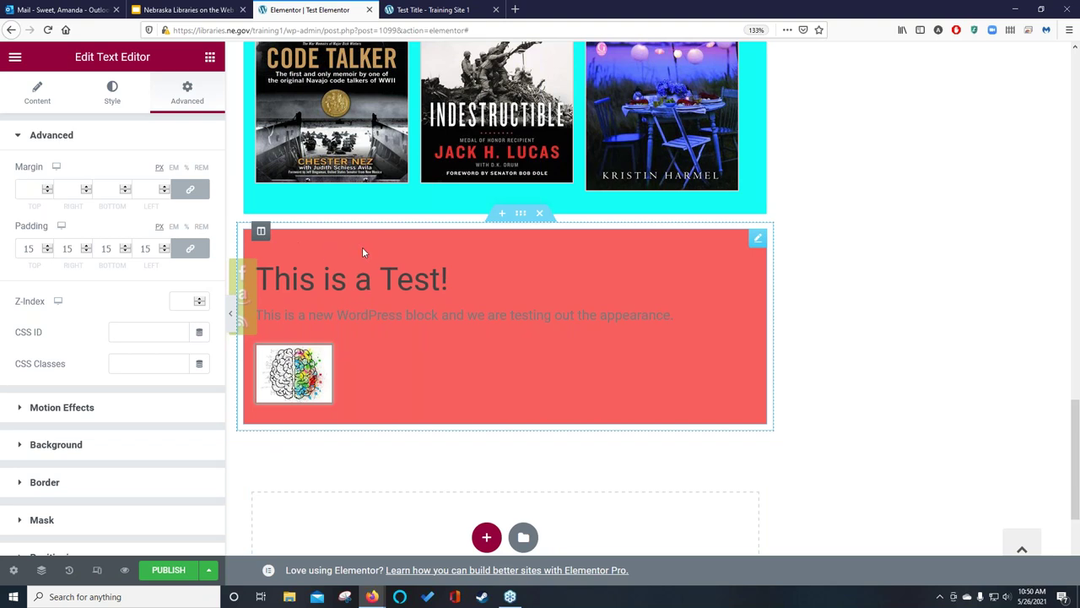
Unlink the text block's padding values and reduce only the top padding to 5 px.
{"action": "left_click", "coordinate": [190, 250]}
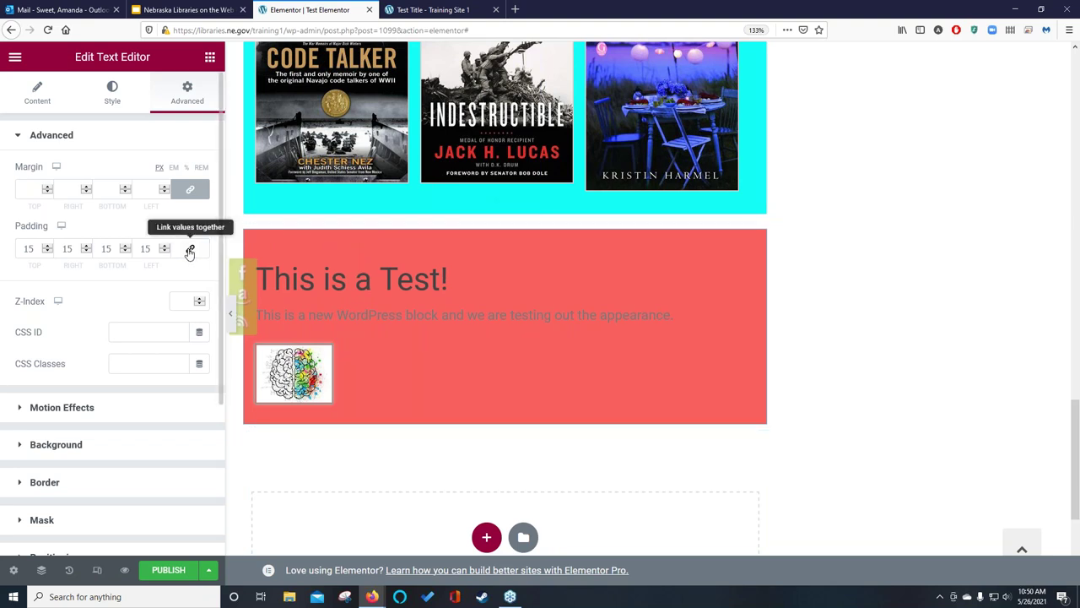
{"action": "left_click", "coordinate": [48, 252]}
{"action": "left_click", "coordinate": [49, 252]}
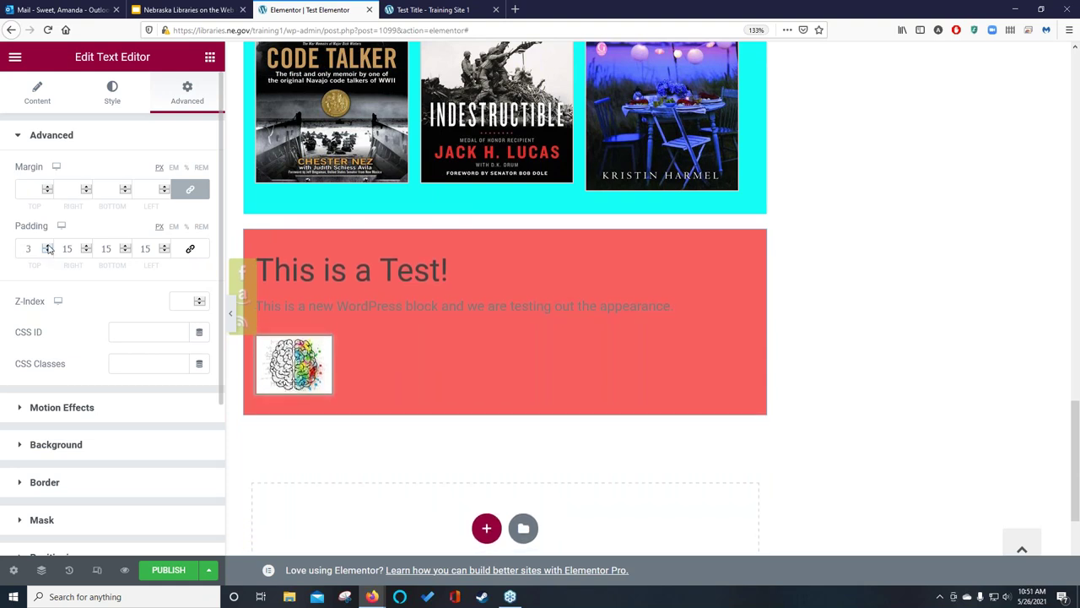
{"action": "left_click", "coordinate": [48, 245]}
{"action": "left_click", "coordinate": [48, 245]}
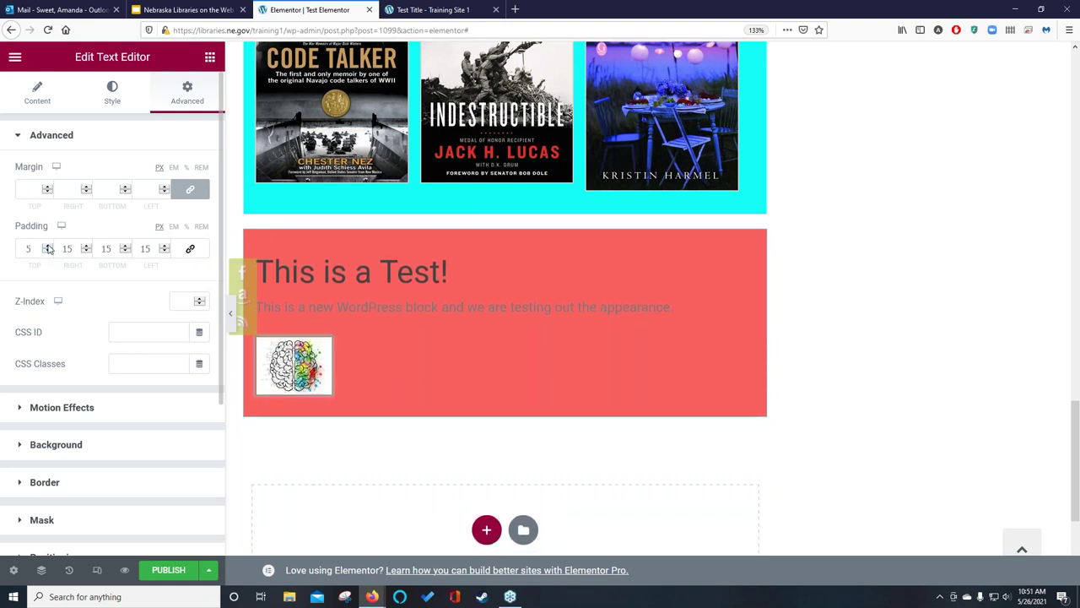
Try smaller and larger bottom padding on the text block, such as 13 and 17 px, and return it to 15 px.
{"action": "left_click", "coordinate": [125, 253]}
{"action": "left_click", "coordinate": [125, 253]}
{"action": "left_click", "coordinate": [125, 253]}
{"action": "left_click", "coordinate": [125, 253]}
{"action": "left_click", "coordinate": [125, 252]}
{"action": "left_click", "coordinate": [125, 252]}
{"action": "left_click", "coordinate": [125, 252]}
{"action": "left_click", "coordinate": [125, 246]}
{"action": "left_click", "coordinate": [125, 246]}
{"action": "left_click", "coordinate": [124, 245]}
{"action": "left_click", "coordinate": [125, 245]}
{"action": "left_click", "coordinate": [125, 246]}
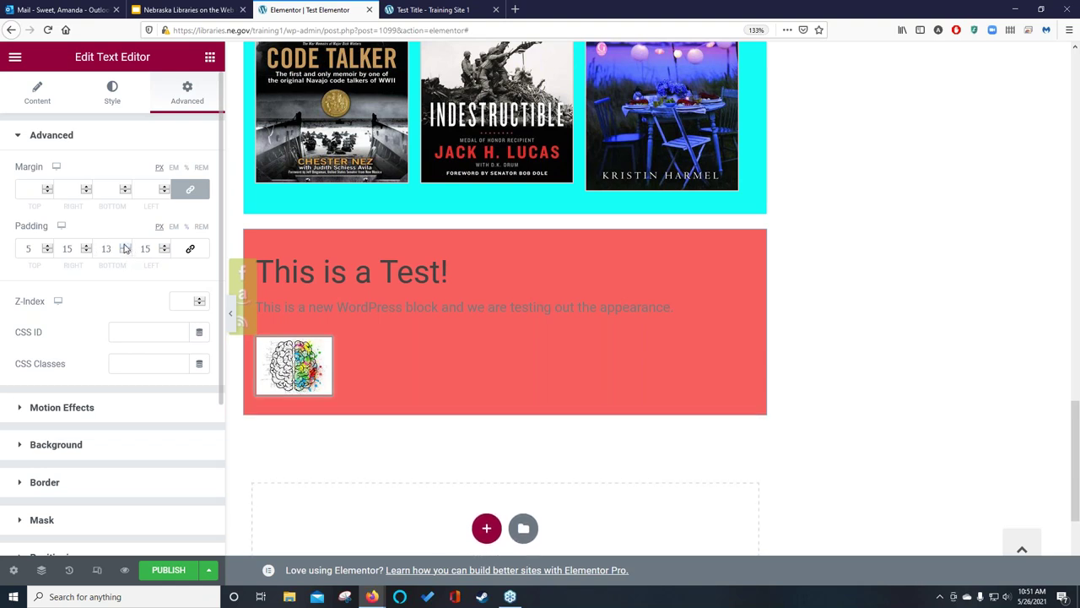
{"action": "left_click", "coordinate": [124, 246]}
{"action": "left_click", "coordinate": [125, 245]}
{"action": "left_click", "coordinate": [125, 246]}
{"action": "left_click", "coordinate": [125, 245]}
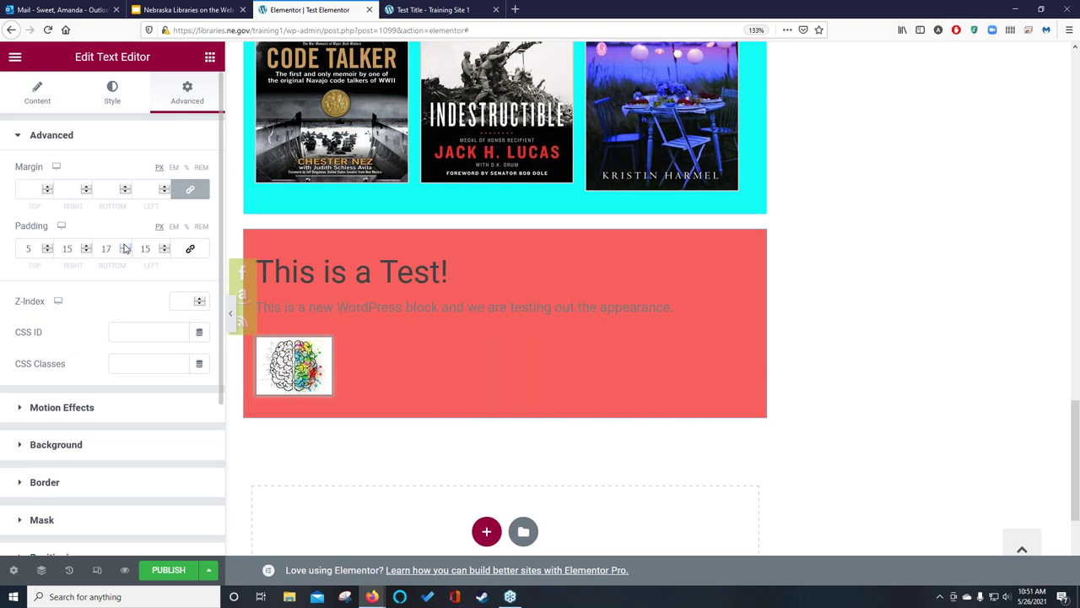
{"action": "left_click", "coordinate": [124, 254]}
{"action": "left_click", "coordinate": [124, 253]}
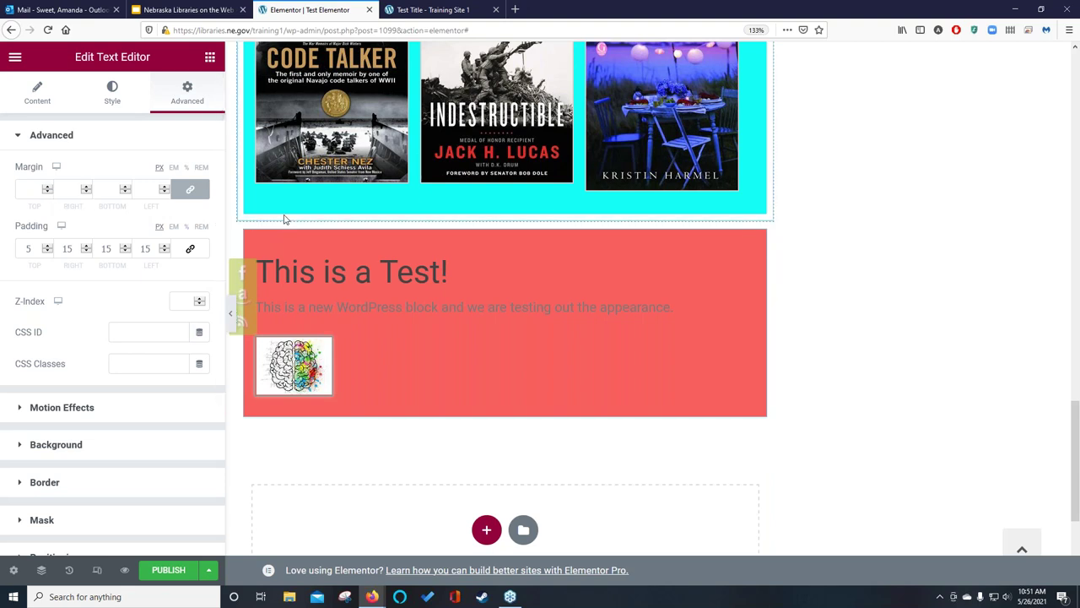
Unlink the text block's margin values and set the top margin to -20 px to pull it up toward the gallery.
{"action": "left_click", "coordinate": [191, 193]}
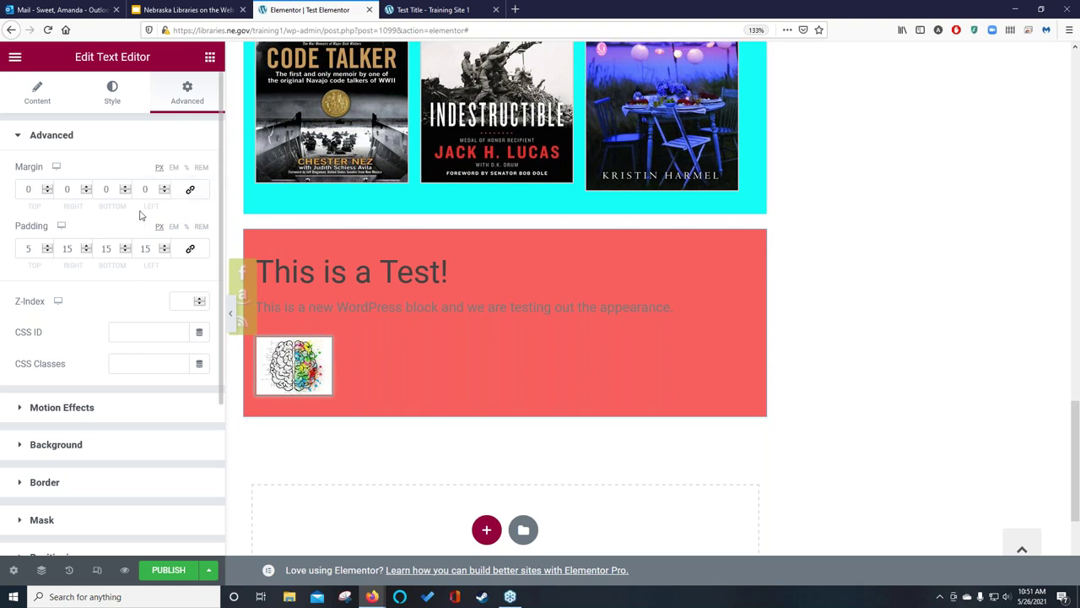
{"action": "left_click", "coordinate": [47, 192]}
{"action": "left_click", "coordinate": [47, 192]}
{"action": "left_click", "coordinate": [47, 193]}
{"action": "left_click", "coordinate": [47, 193]}
{"action": "left_click", "coordinate": [48, 192]}
{"action": "left_click", "coordinate": [48, 192]}
{"action": "left_click", "coordinate": [47, 193]}
{"action": "left_click", "coordinate": [47, 193]}
{"action": "left_click", "coordinate": [47, 193]}
{"action": "left_click", "coordinate": [47, 192]}
{"action": "left_click", "coordinate": [47, 192]}
{"action": "left_click", "coordinate": [47, 192]}
{"action": "left_click", "coordinate": [47, 193]}
{"action": "left_click", "coordinate": [47, 192]}
{"action": "left_click", "coordinate": [47, 193]}
{"action": "left_click", "coordinate": [47, 193]}
{"action": "left_click", "coordinate": [48, 192]}
{"action": "left_click", "coordinate": [47, 192]}
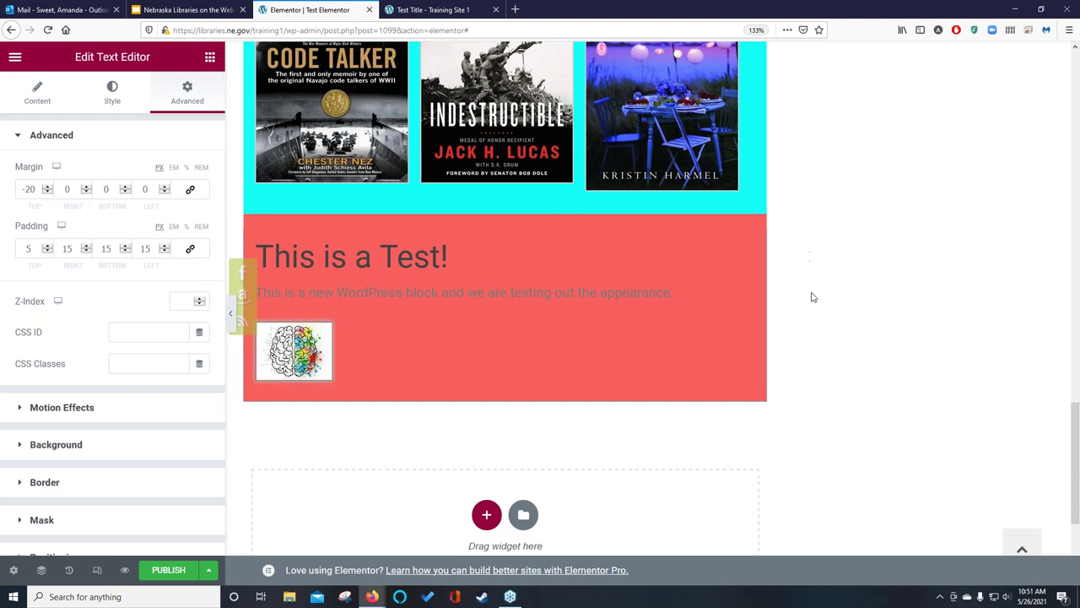
Raise the text block's top margin to -10 px, leaving a thin gap below the gallery.
{"action": "left_click", "coordinate": [48, 187]}
{"action": "left_click", "coordinate": [48, 186]}
{"action": "left_click", "coordinate": [48, 186]}
{"action": "left_click", "coordinate": [48, 186]}
{"action": "left_click", "coordinate": [48, 186]}
{"action": "left_click", "coordinate": [48, 187]}
{"action": "left_click", "coordinate": [48, 187]}
{"action": "left_click", "coordinate": [48, 186]}
{"action": "left_click", "coordinate": [48, 186]}
{"action": "left_click", "coordinate": [48, 187]}
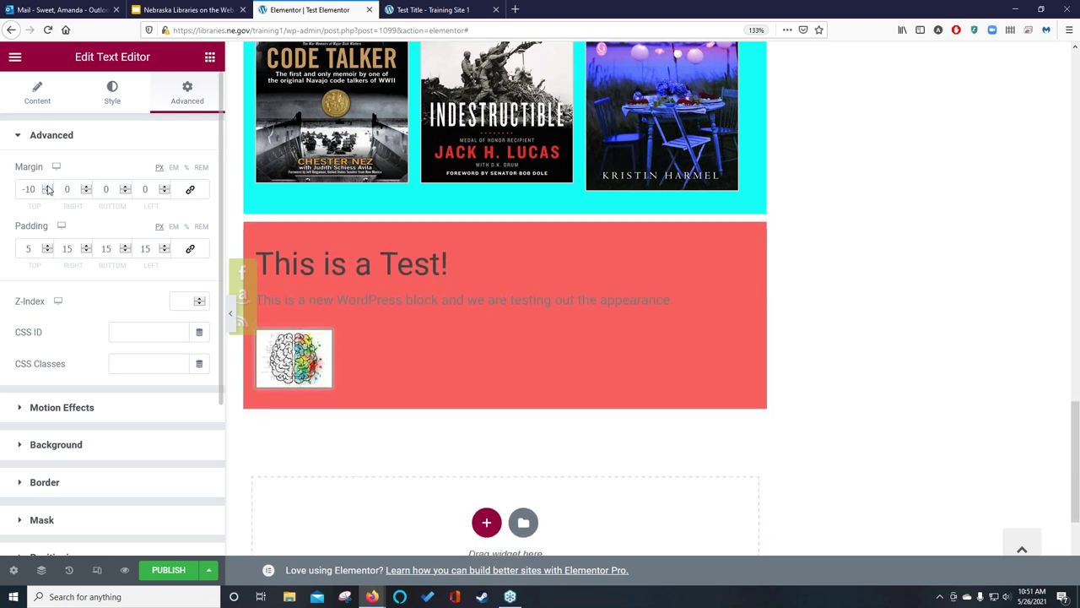
{"action": "scroll", "coordinate": [846, 301], "scroll_direction": "up", "scroll_amount": 5}
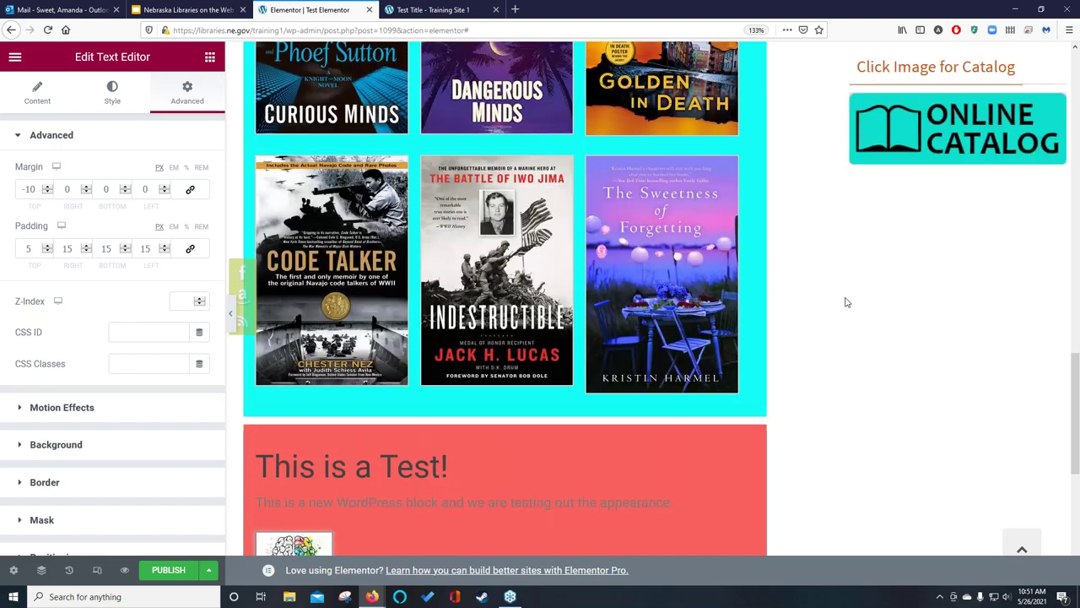
{"action": "scroll", "coordinate": [848, 302], "scroll_direction": "up", "scroll_amount": 5}
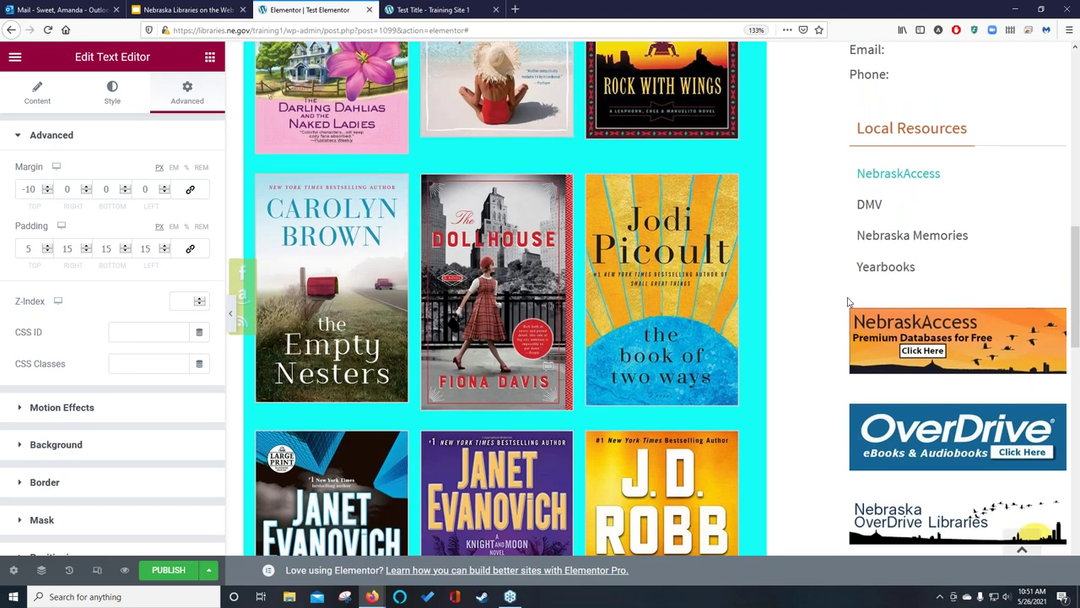
{"action": "scroll", "coordinate": [849, 302], "scroll_direction": "down", "scroll_amount": 7}
{"action": "scroll", "coordinate": [849, 302], "scroll_direction": "down", "scroll_amount": 3}
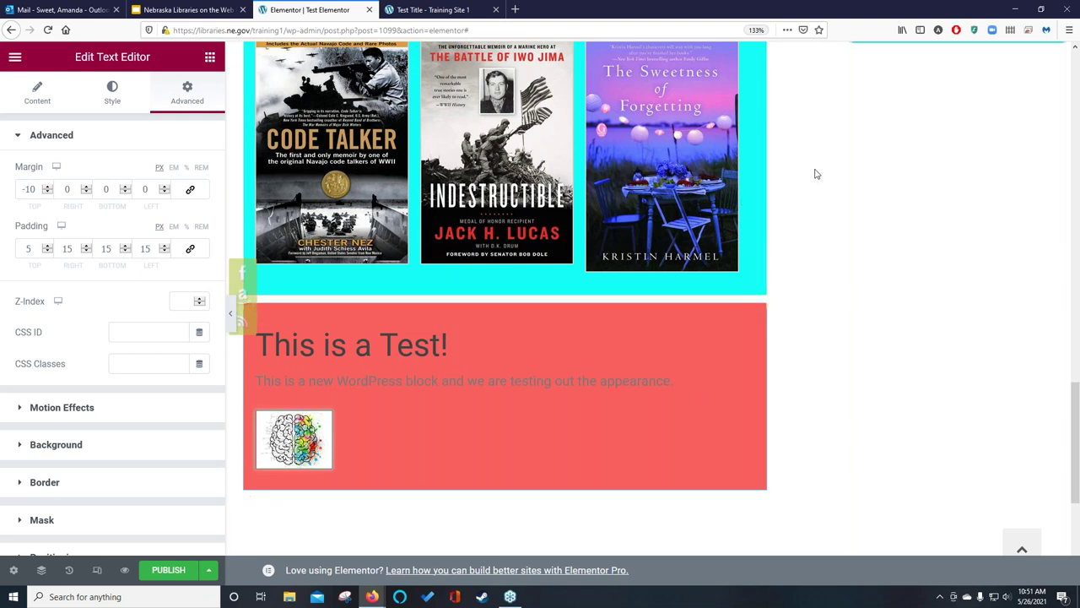
Open coolors.co in a new browser tab, dismiss the welcome message and start the palette generator.
{"action": "left_click", "coordinate": [514, 11]}
{"action": "type", "text": "coolors.co"}
{"action": "key", "text": "Return"}
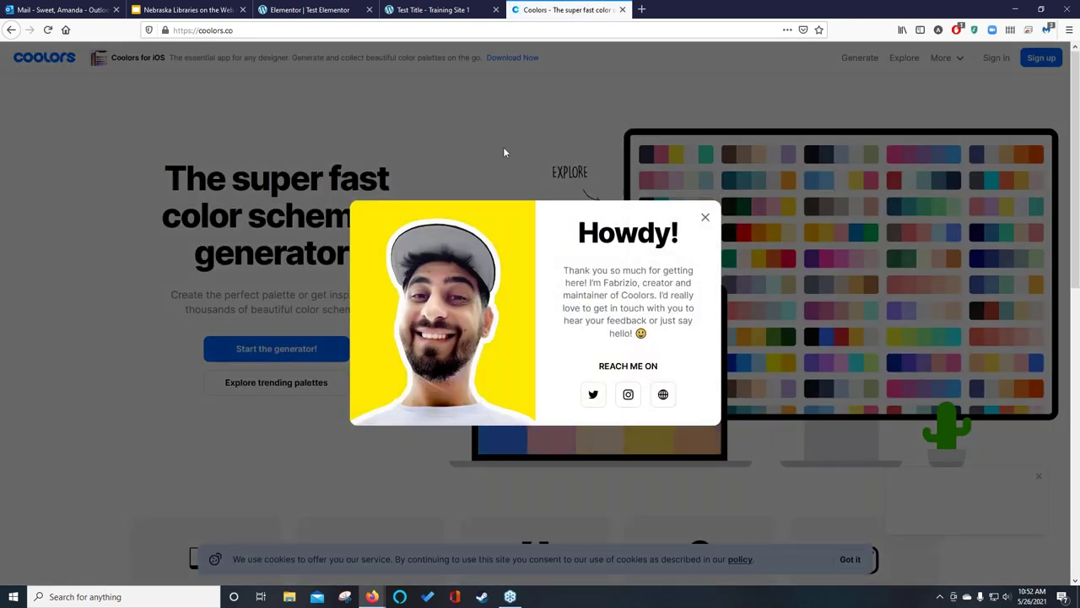
{"action": "left_click", "coordinate": [705, 219]}
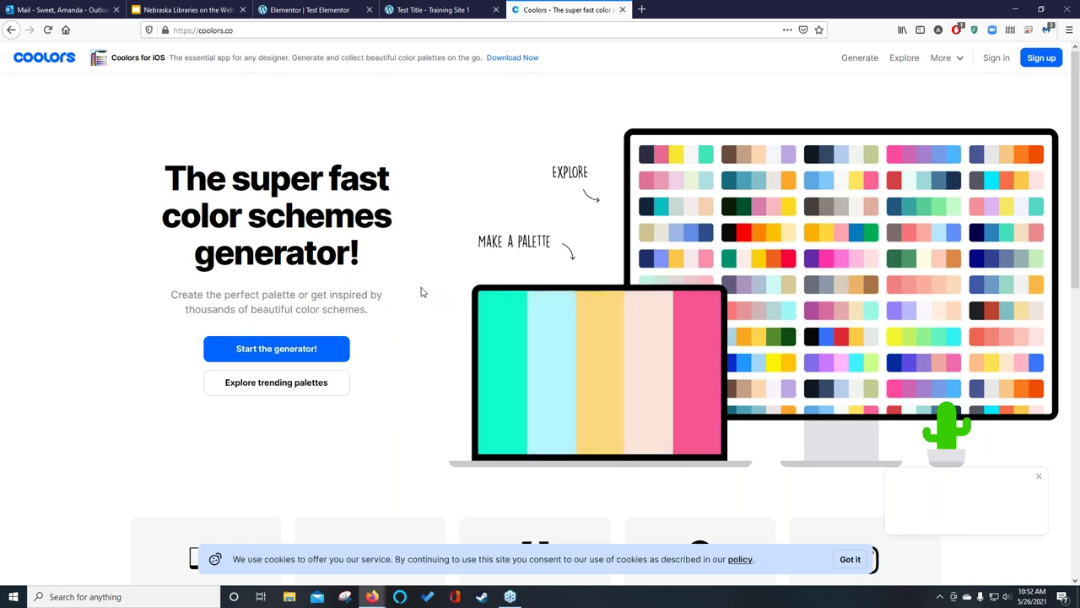
{"action": "left_click", "coordinate": [274, 353]}
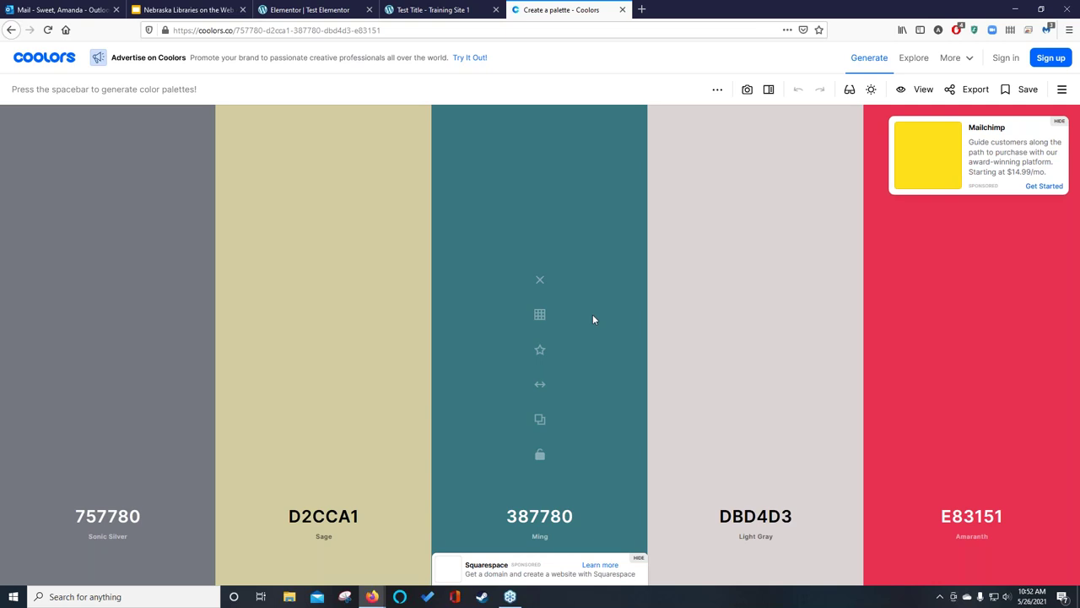
Generate a red palette, lock the English Vermillion color CC444B and regenerate the other colors until 75B9BE appears.
{"action": "key", "text": "space"}
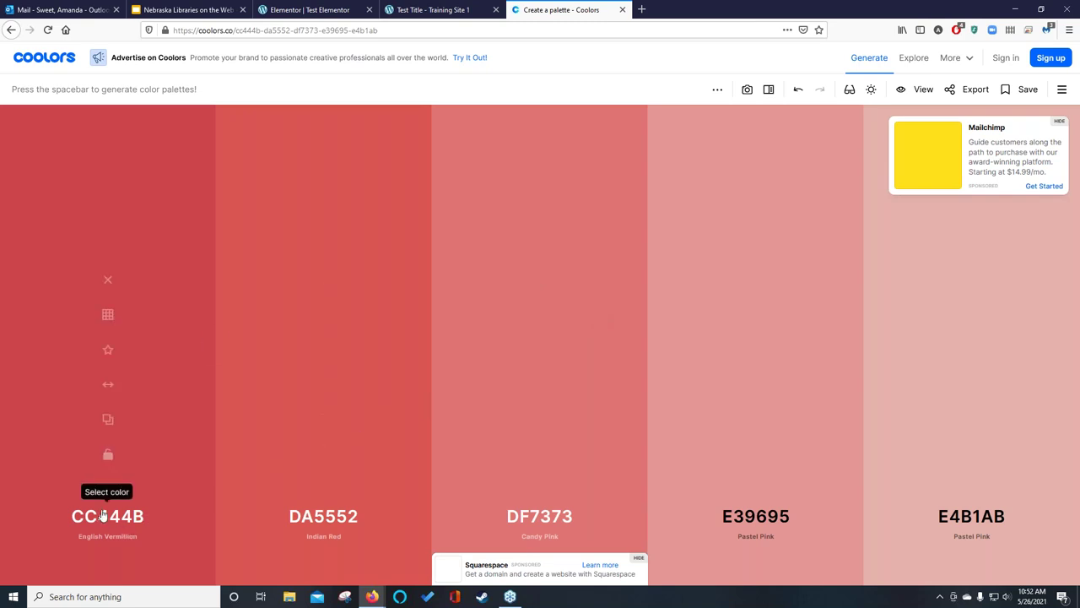
{"action": "left_click", "coordinate": [108, 457]}
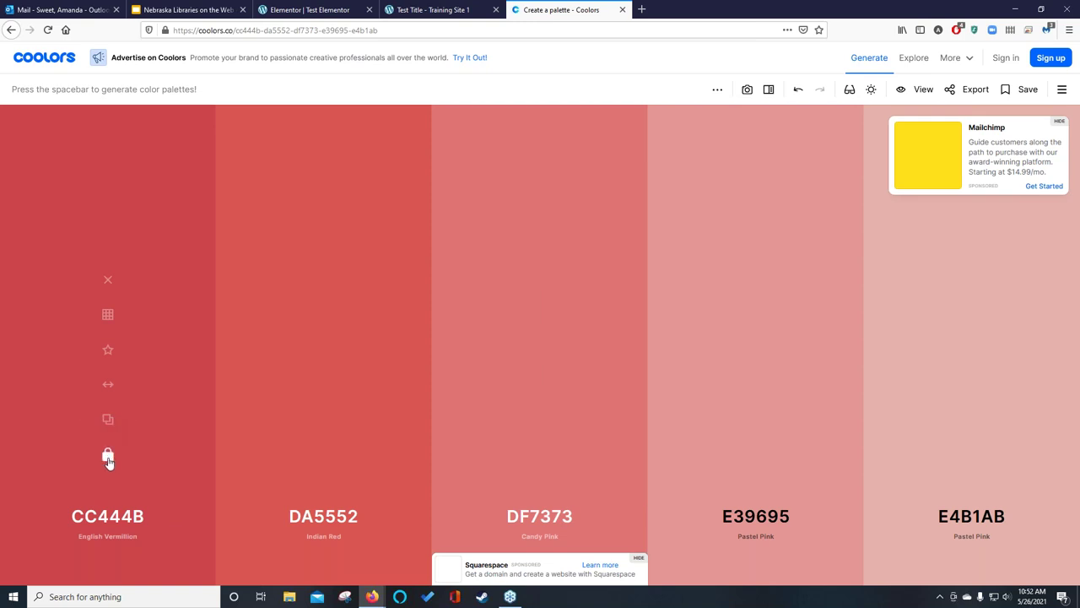
{"action": "key", "text": "space"}
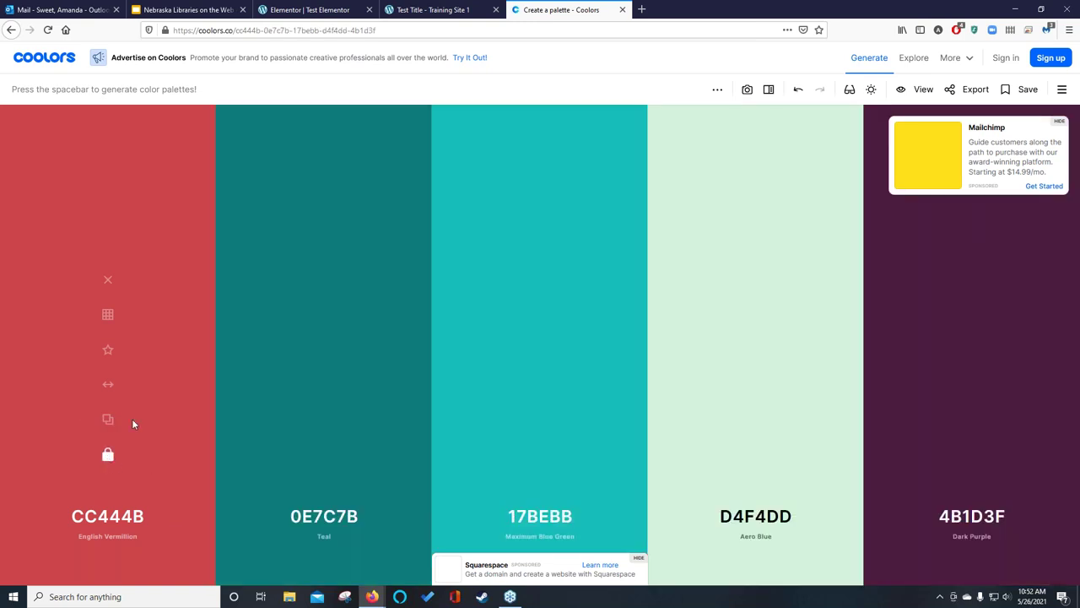
{"action": "key", "text": "space"}
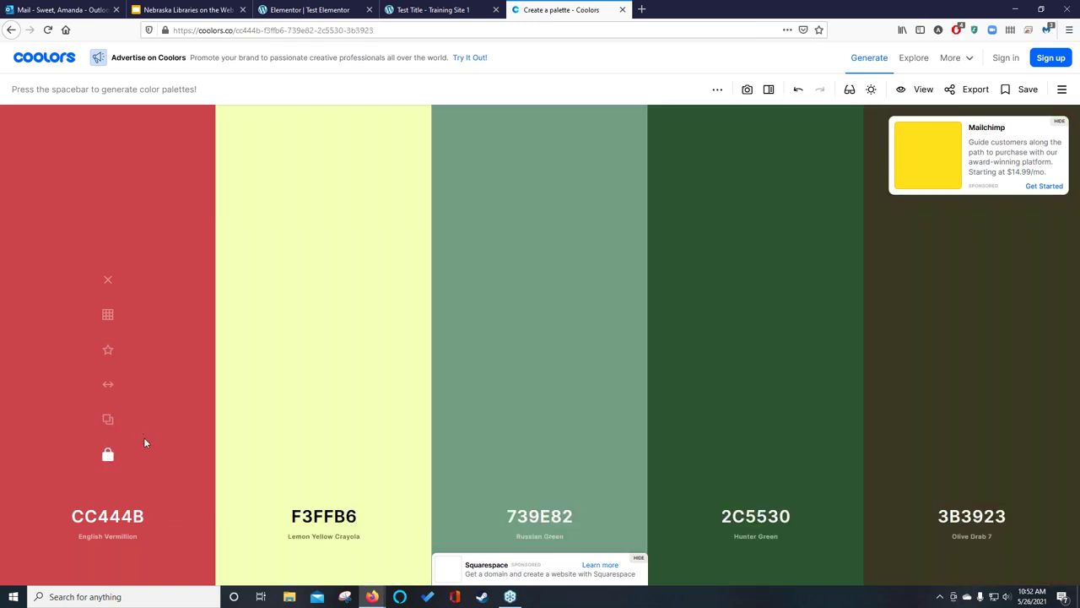
{"action": "key", "text": "space"}
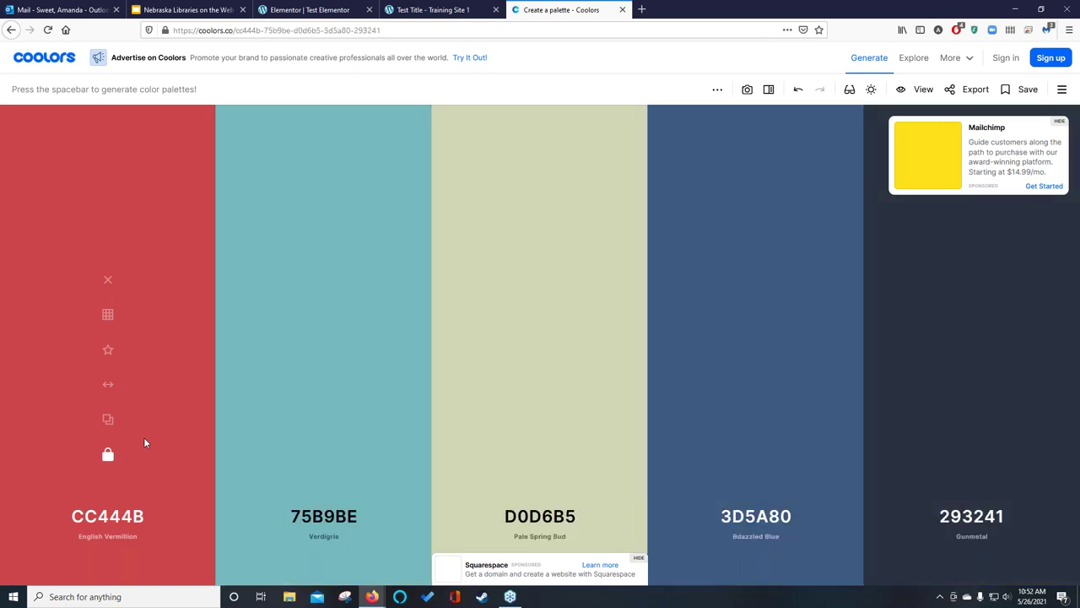
Lock the Verdigris color 75B9BE in the palette and copy its hex code.
{"action": "left_click", "coordinate": [325, 458]}
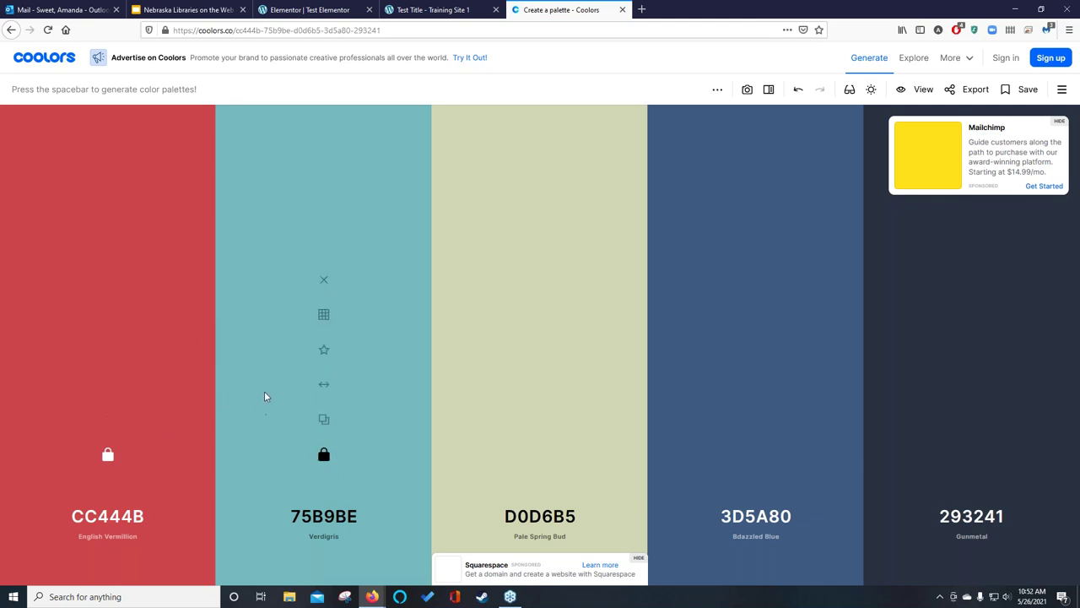
{"action": "left_click", "coordinate": [324, 421]}
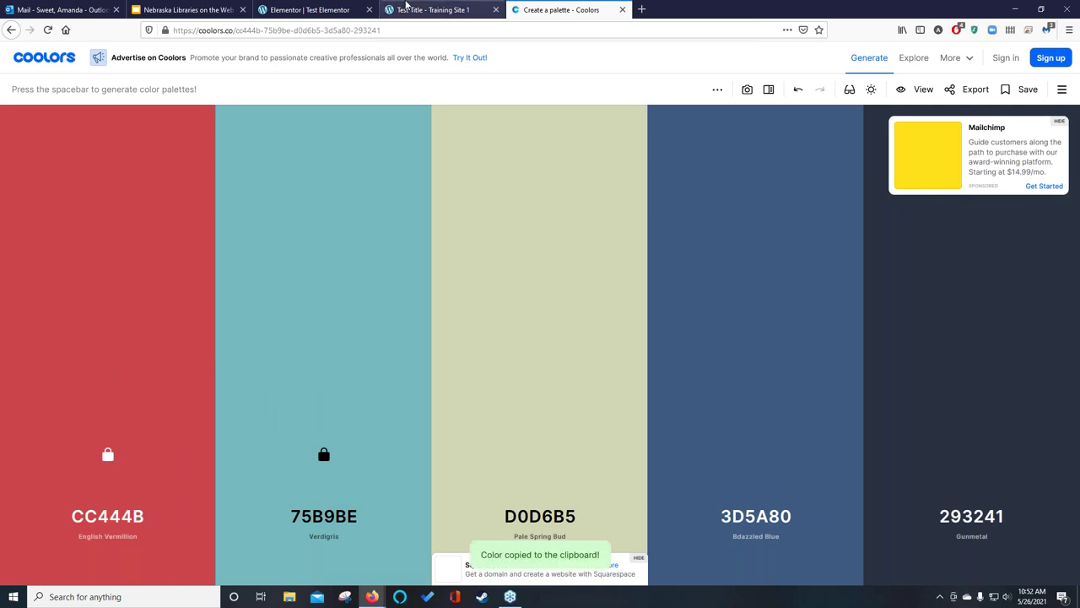
{"action": "left_click", "coordinate": [329, 10]}
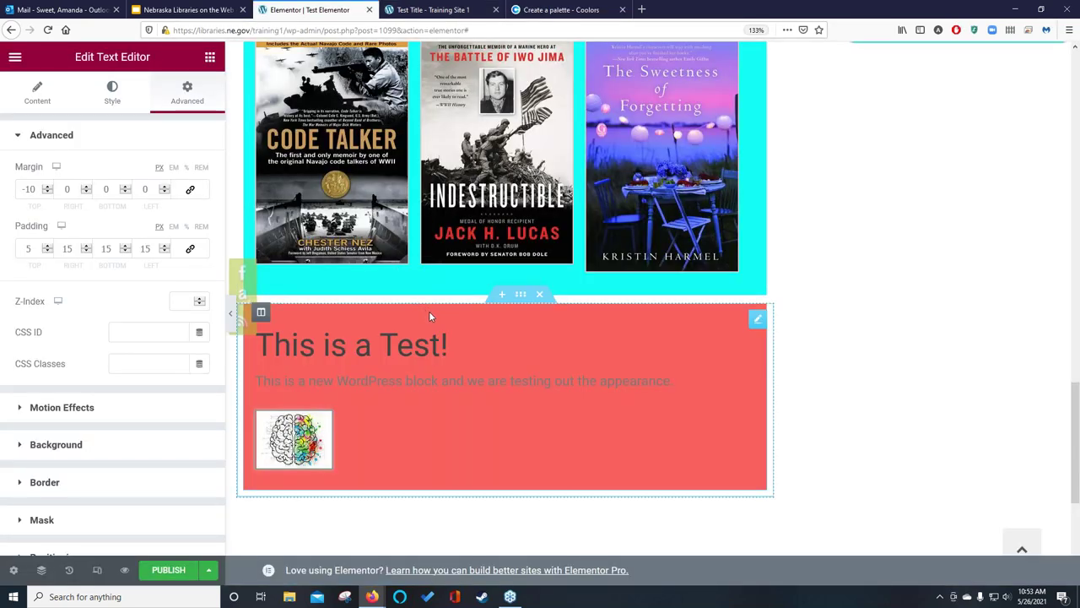
{"action": "left_click", "coordinate": [530, 10]}
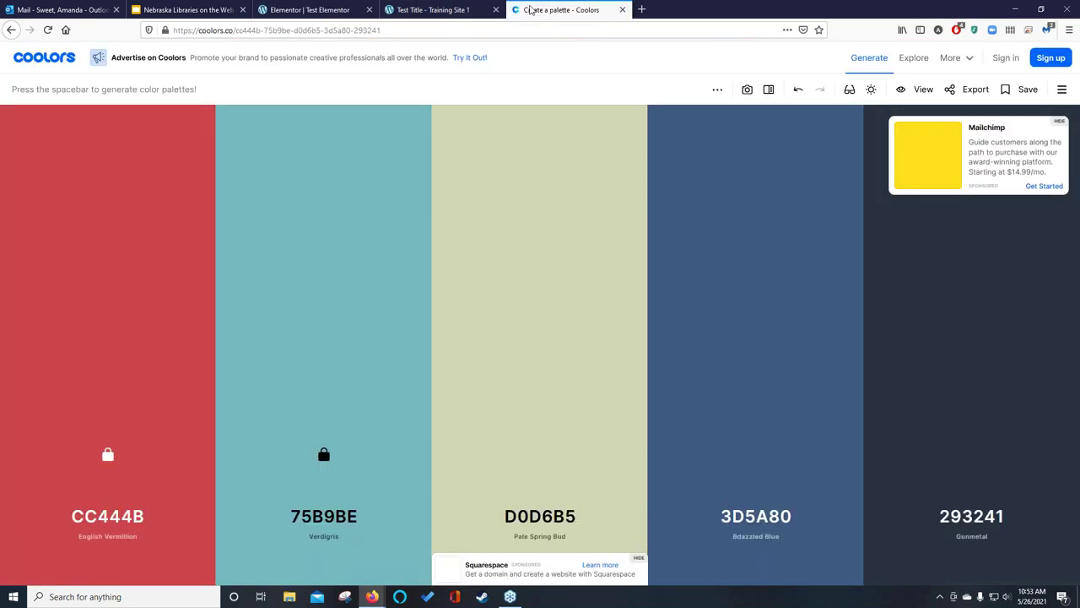
Switch back to the Elementor page and set the book cover gallery's background color to the copied hex code 75B9BE.
{"action": "left_click", "coordinate": [327, 10]}
{"action": "left_click", "coordinate": [308, 285]}
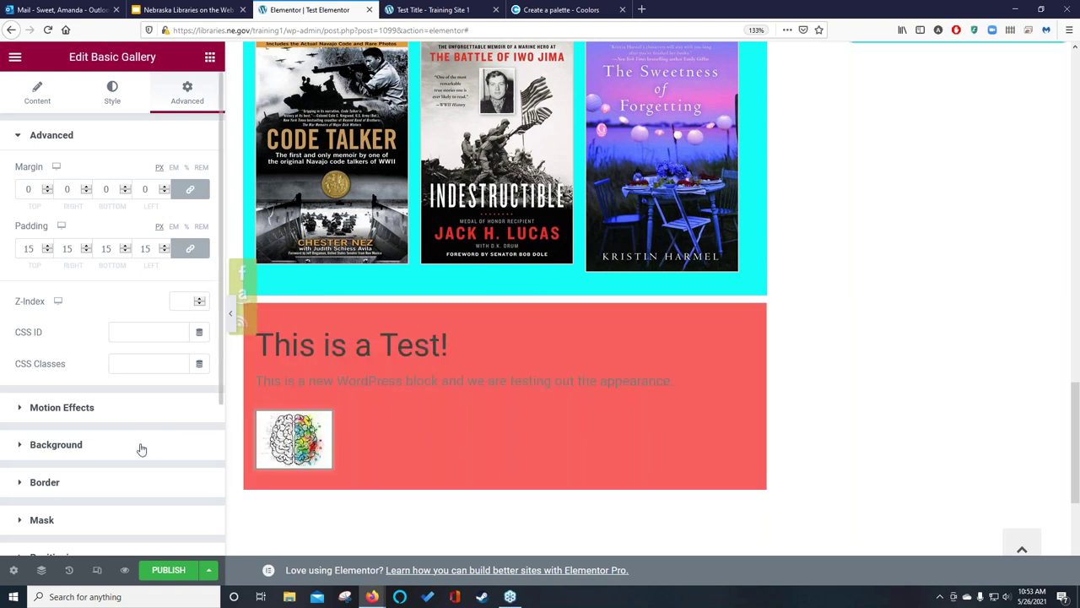
{"action": "left_click", "coordinate": [132, 445]}
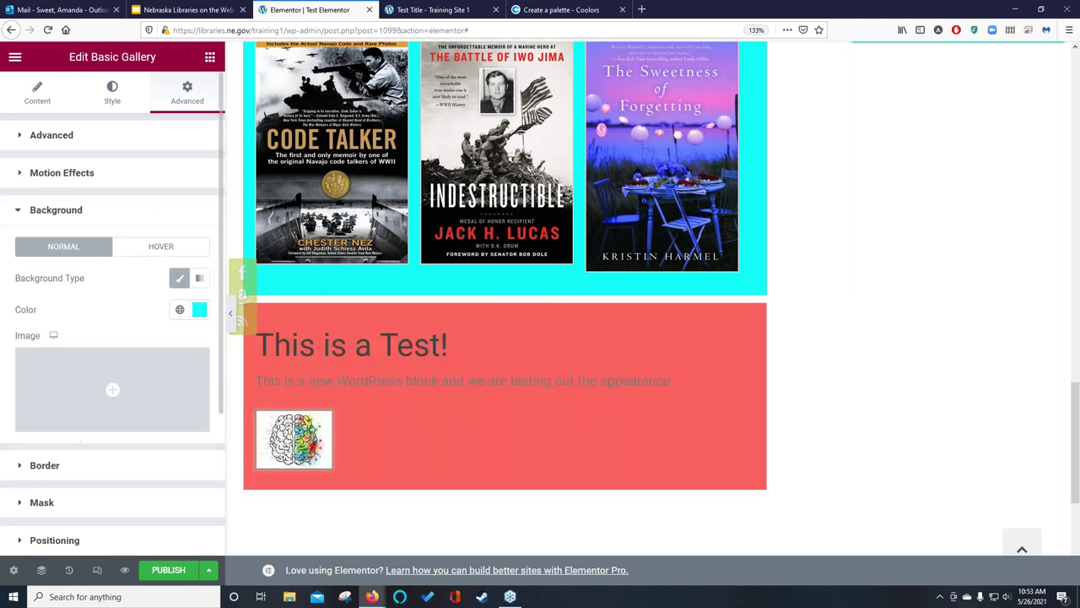
{"action": "left_click", "coordinate": [200, 312]}
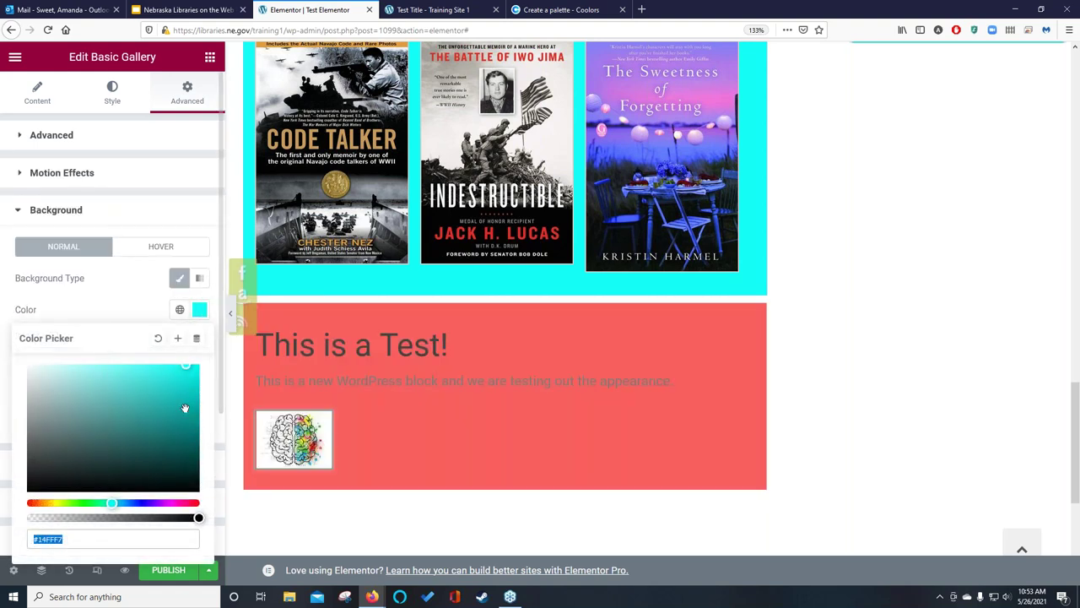
{"action": "left_click", "coordinate": [87, 541]}
{"action": "left_click_drag", "start_coordinate": [87, 540], "coordinate": [13, 540]}
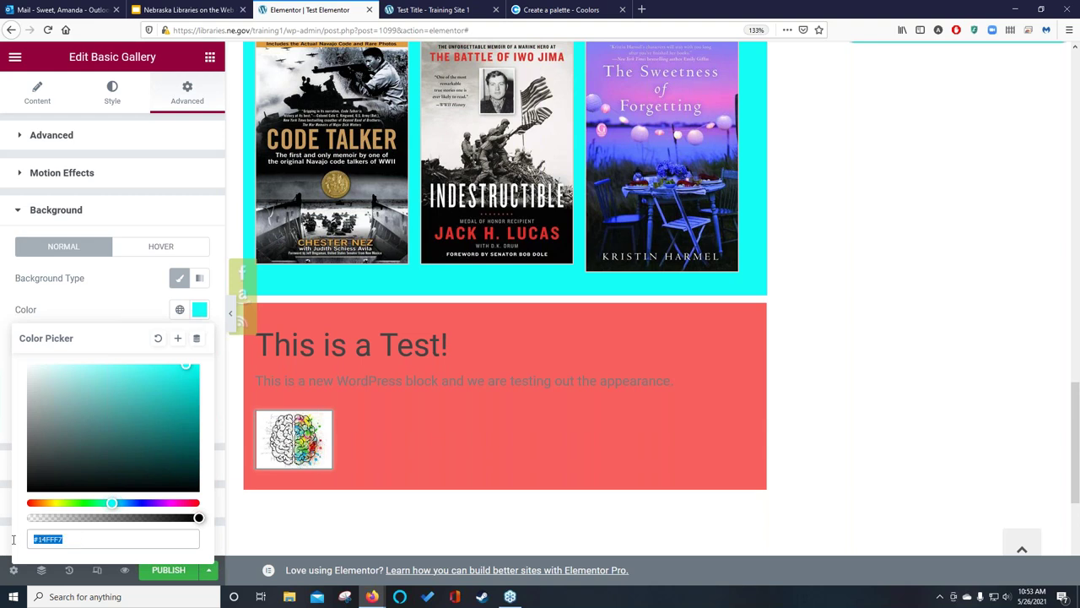
{"action": "key", "text": "ctrl+v"}
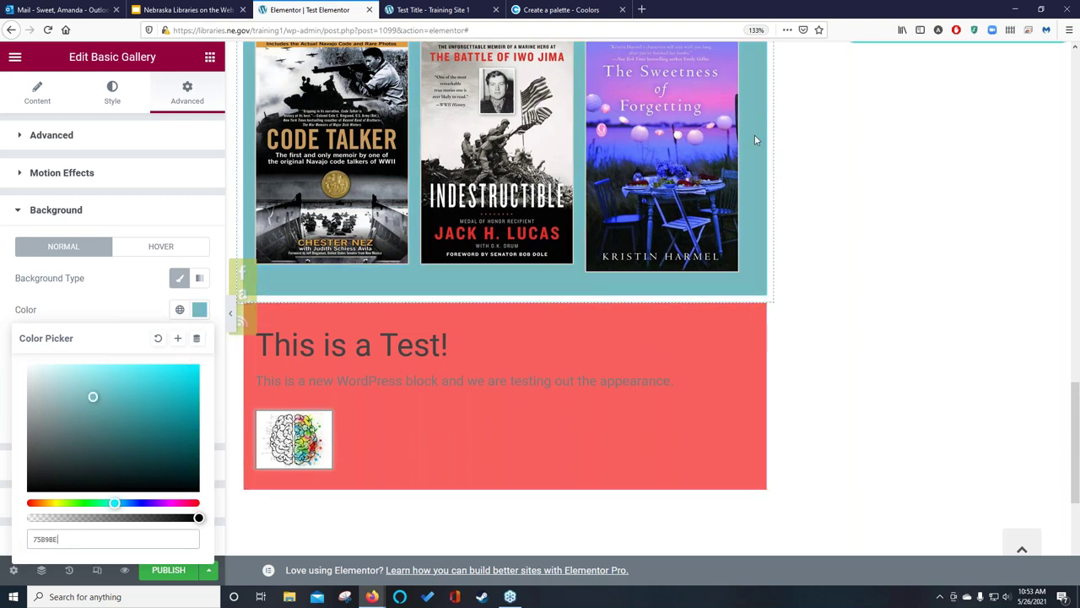
Select the red text block, then switch to the Coolors palette and copy the hex code of English Vermillion, CC444B.
{"action": "left_click", "coordinate": [724, 314]}
{"action": "left_click", "coordinate": [537, 10]}
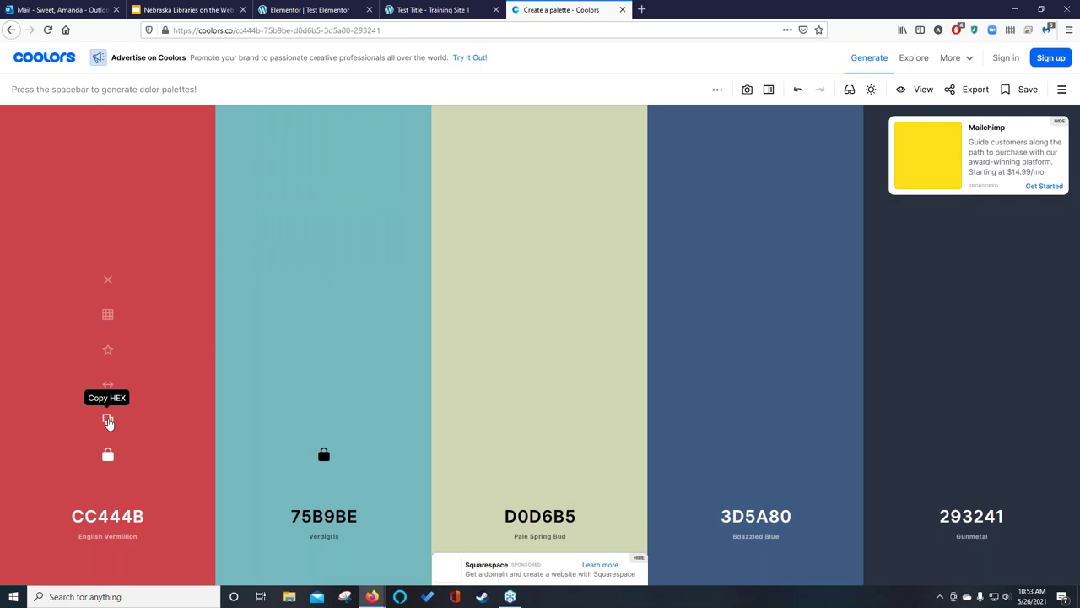
{"action": "left_click", "coordinate": [108, 420]}
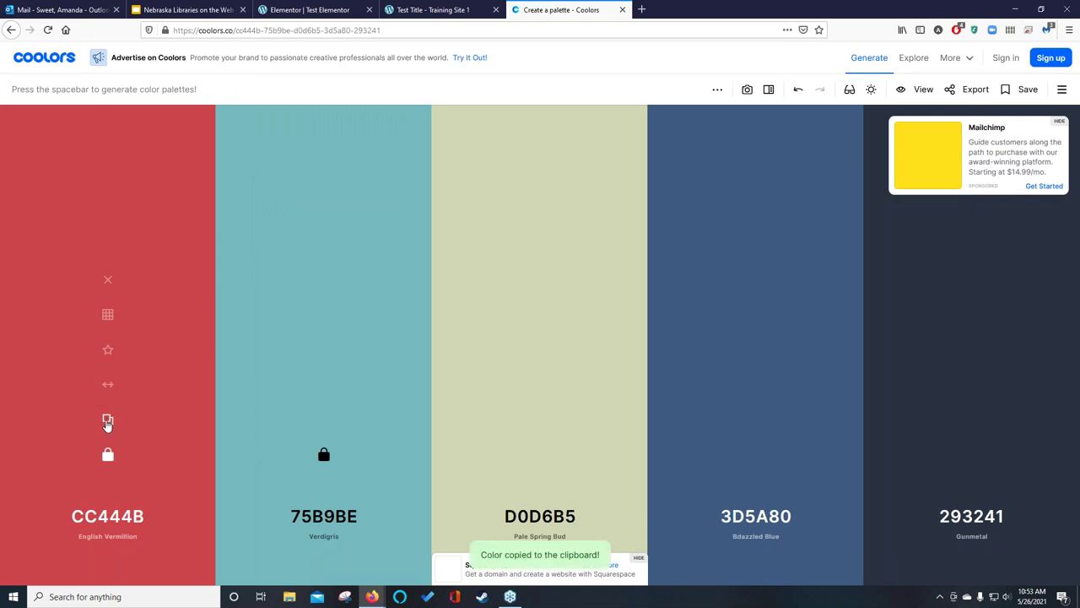
Switch back to the Elementor page and set the text block's background color to the copied hex code CC444B.
{"action": "left_click", "coordinate": [272, 17]}
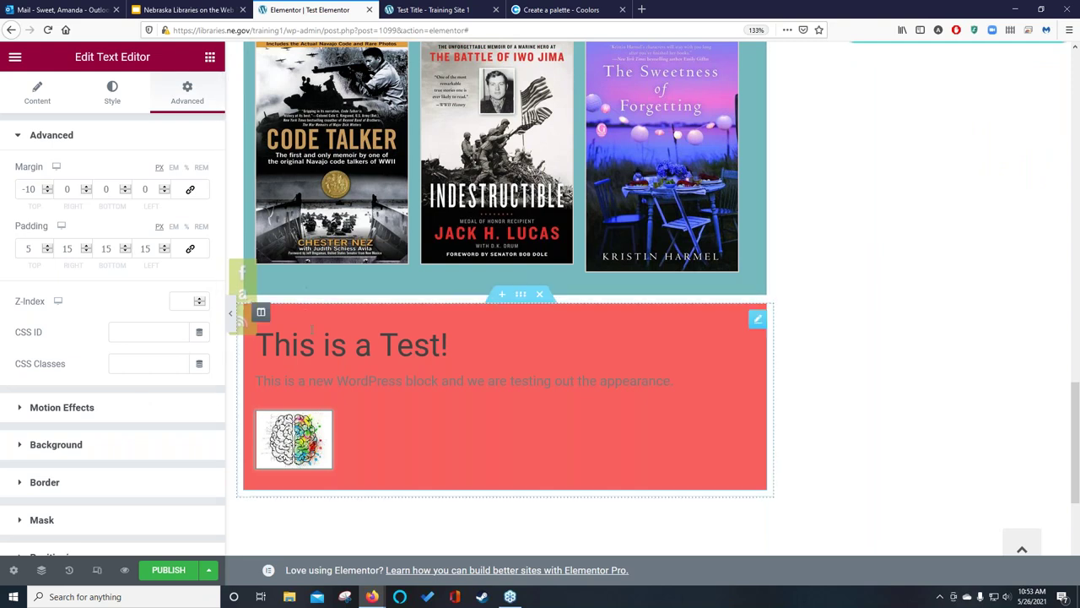
{"action": "left_click", "coordinate": [77, 446]}
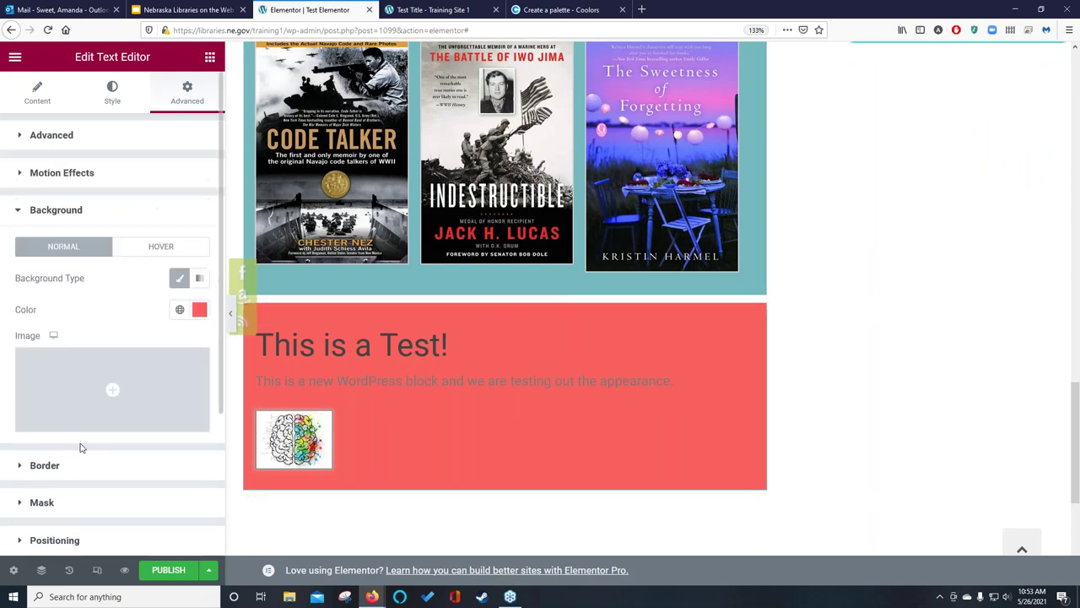
{"action": "left_click", "coordinate": [200, 311]}
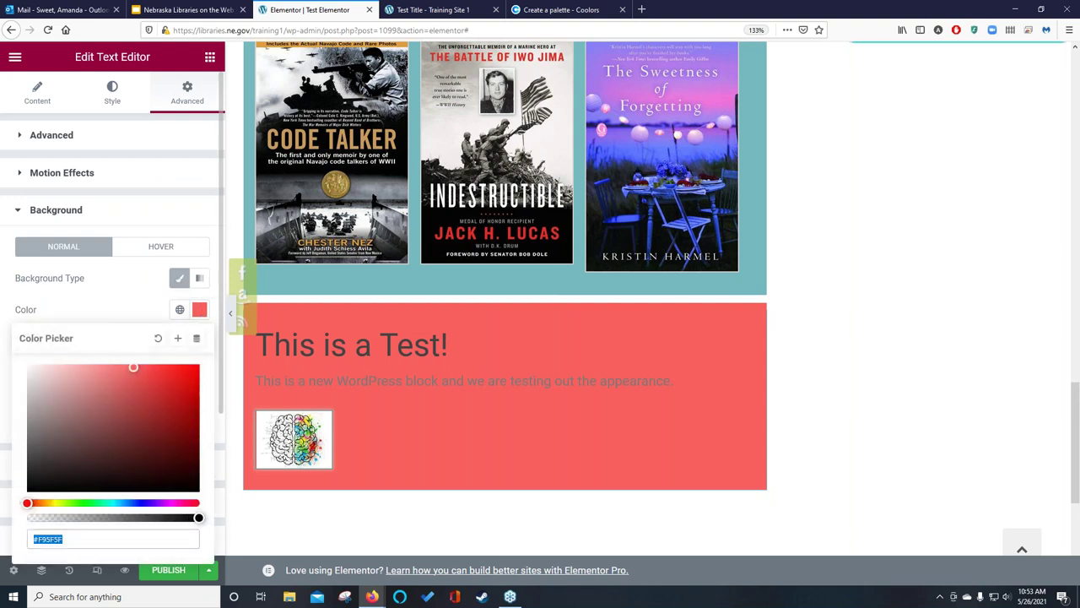
{"action": "left_click", "coordinate": [81, 539]}
{"action": "triple_click", "coordinate": [81, 538]}
{"action": "key", "text": "ctrl+v"}
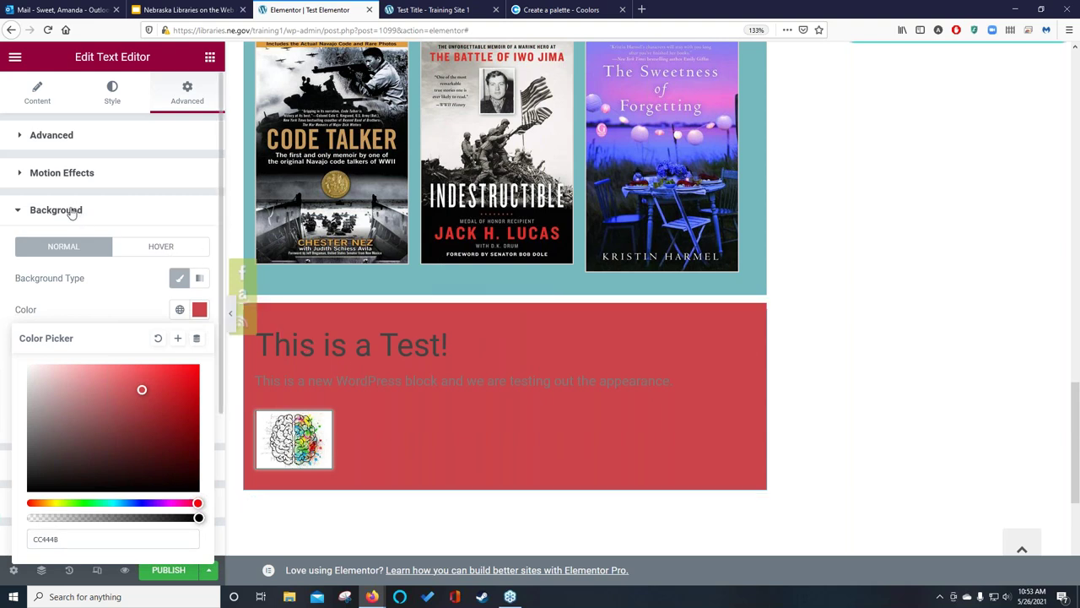
Set the text block's text color to the near-white F8F8F8.
{"action": "left_click", "coordinate": [113, 98]}
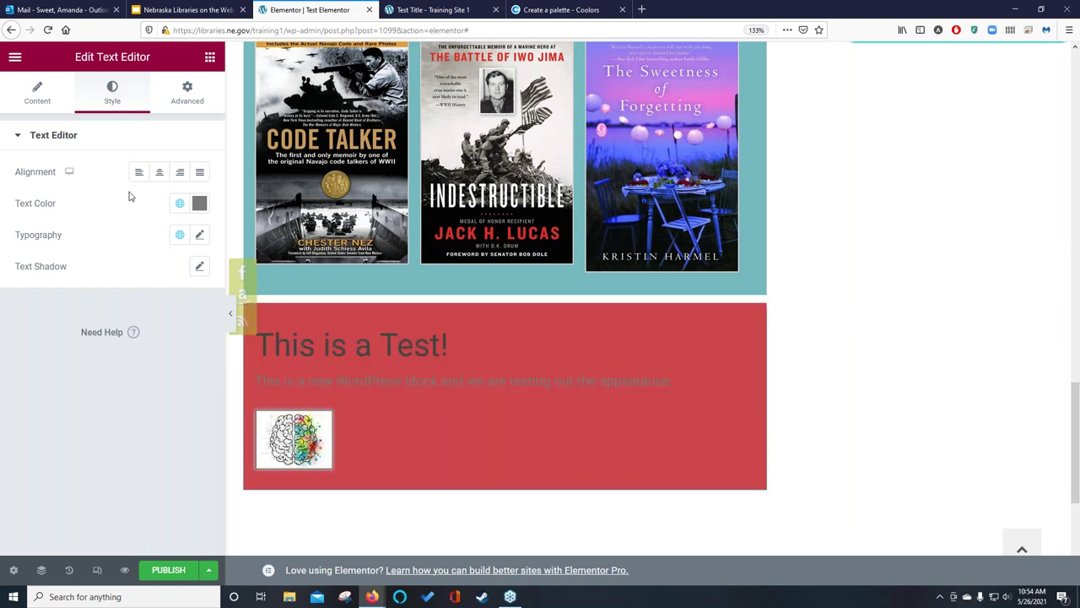
{"action": "left_click", "coordinate": [200, 203]}
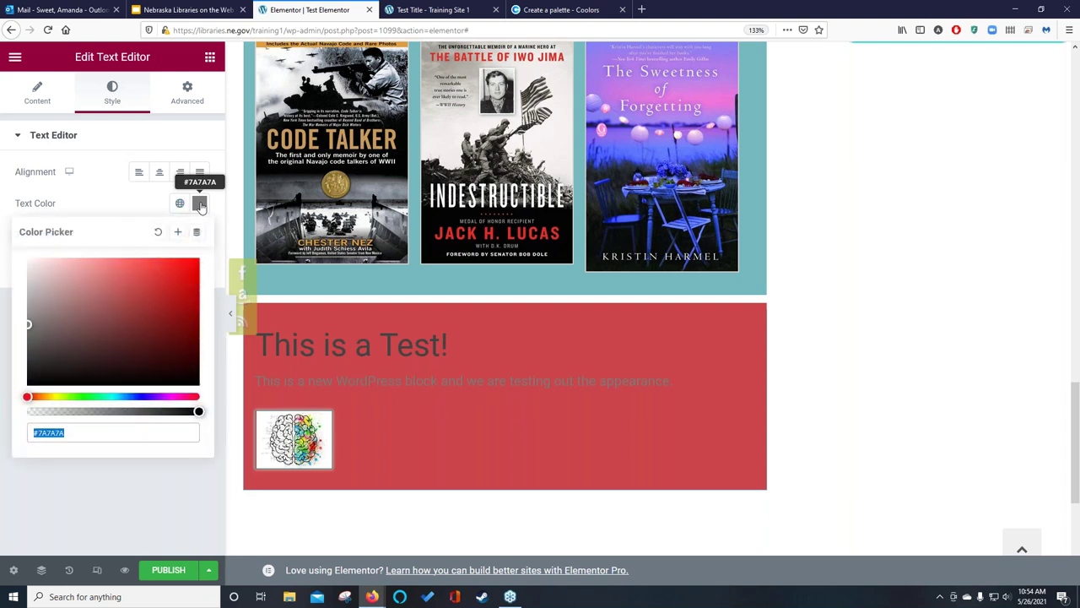
{"action": "left_click_drag", "start_coordinate": [29, 327], "coordinate": [23, 266]}
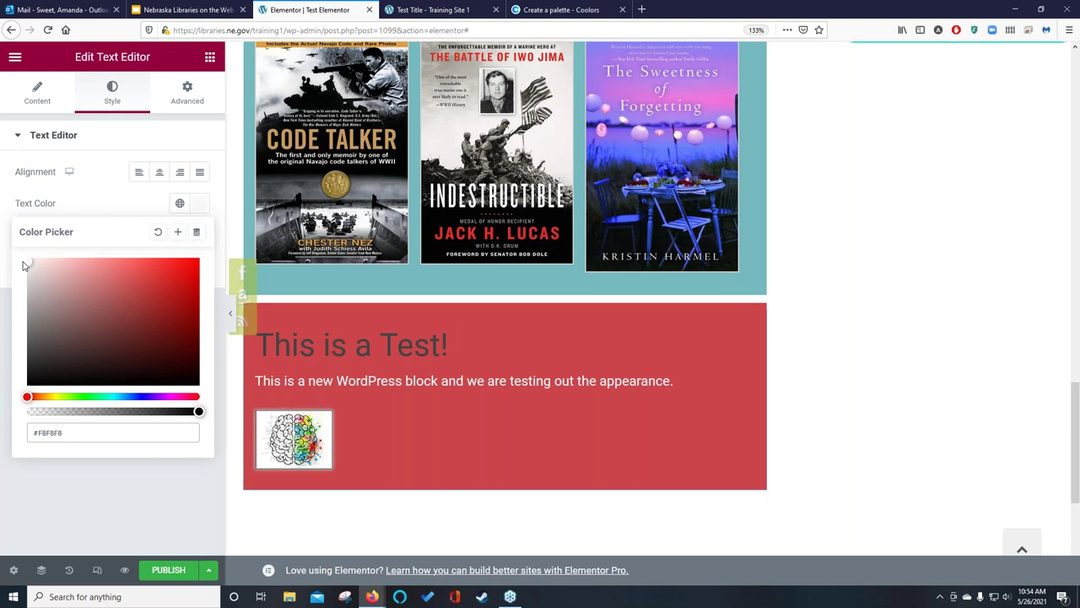
Check the Coolors palette, then examine the text block's content, style and advanced settings for a separate heading color option.
{"action": "left_click", "coordinate": [583, 11]}
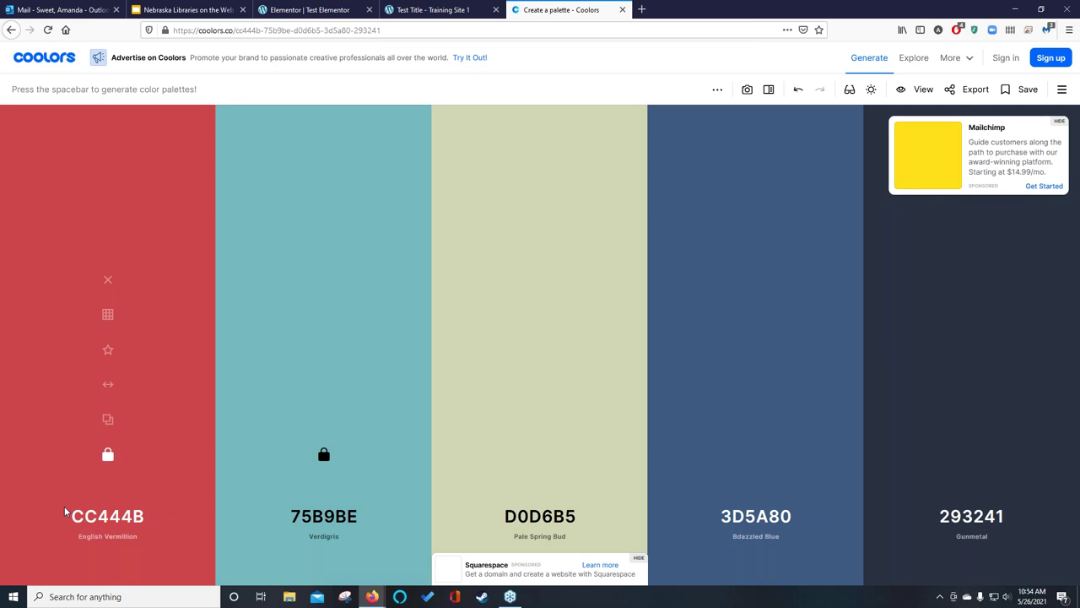
{"action": "left_click", "coordinate": [296, 10]}
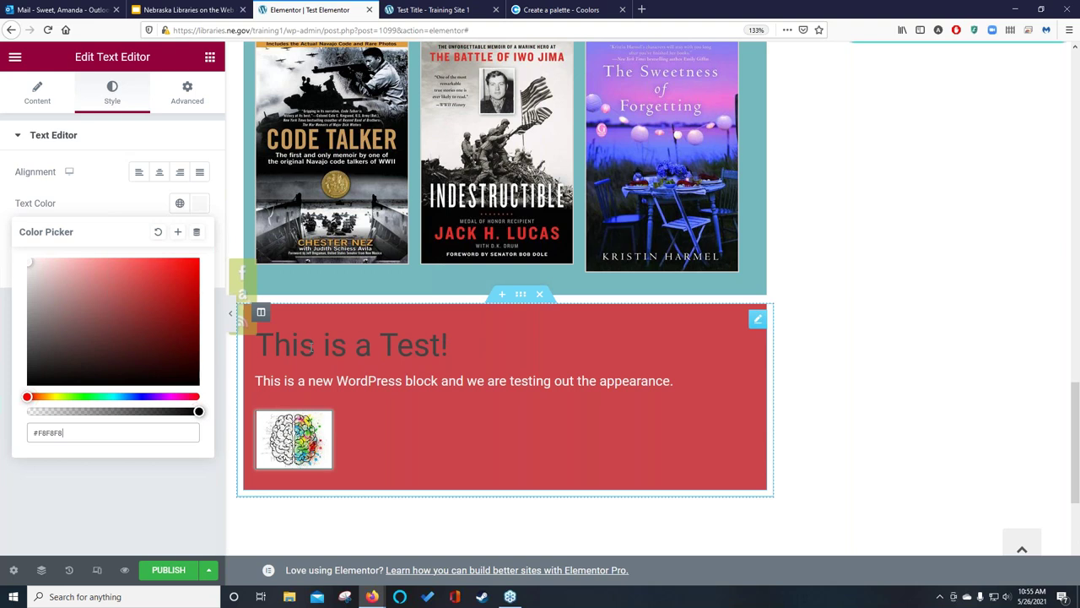
{"action": "left_click", "coordinate": [198, 205]}
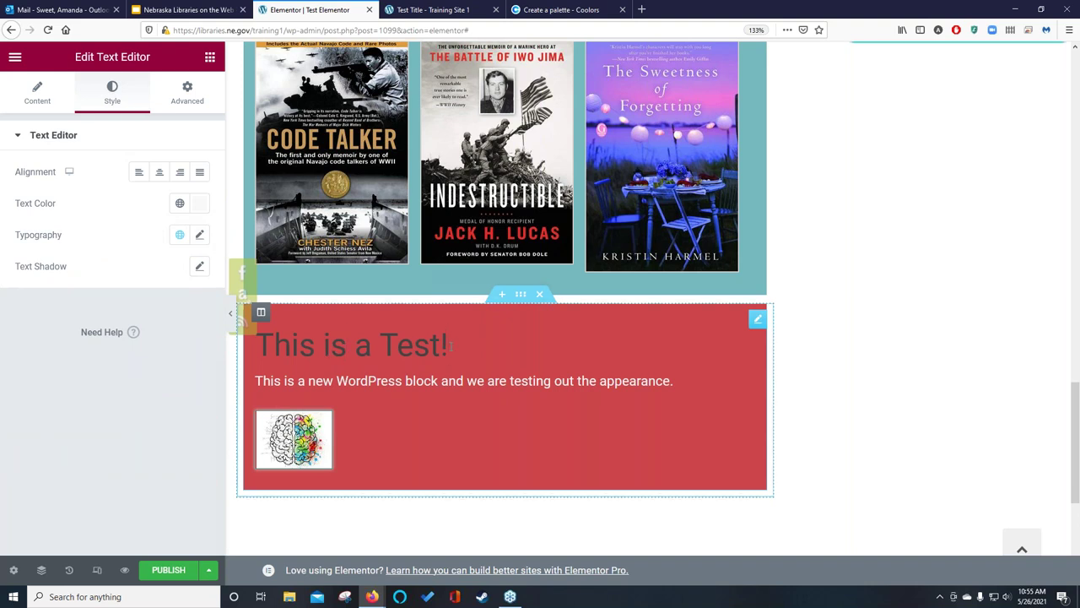
{"action": "left_click", "coordinate": [46, 92]}
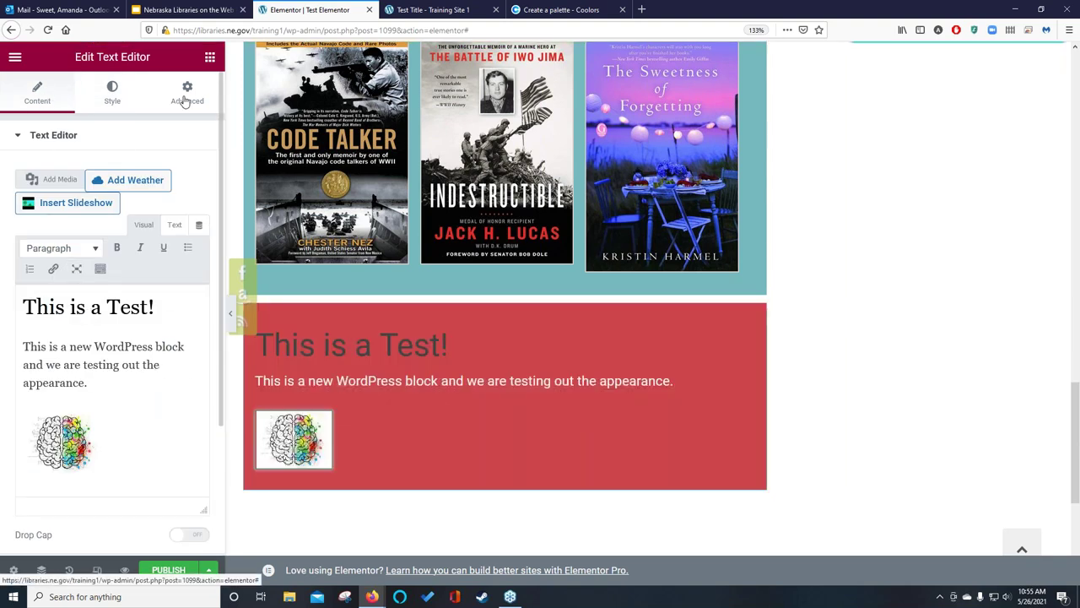
{"action": "left_click", "coordinate": [118, 103]}
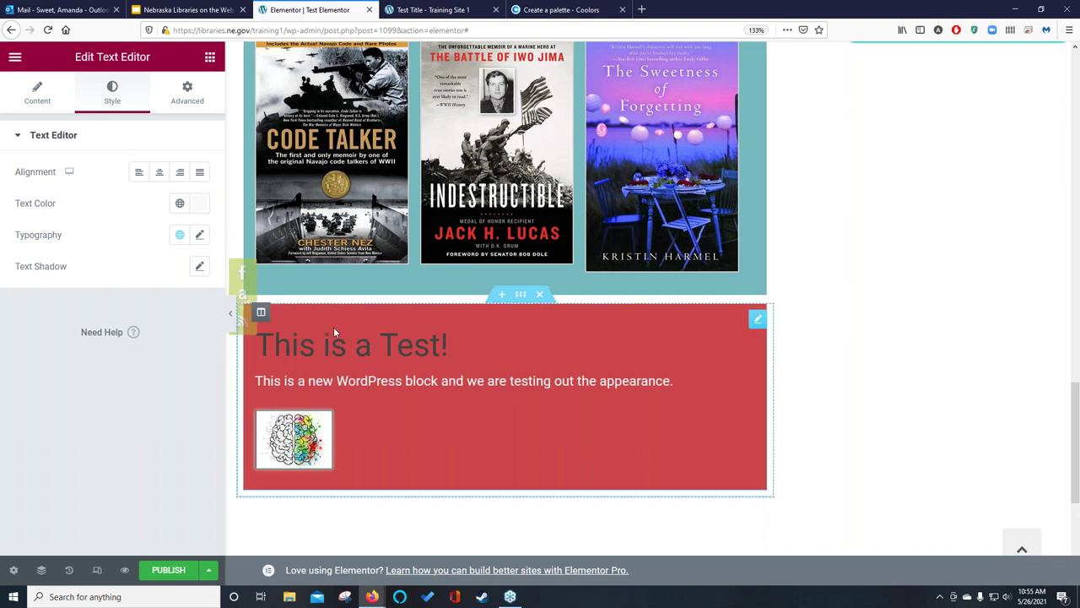
{"action": "left_click", "coordinate": [188, 89]}
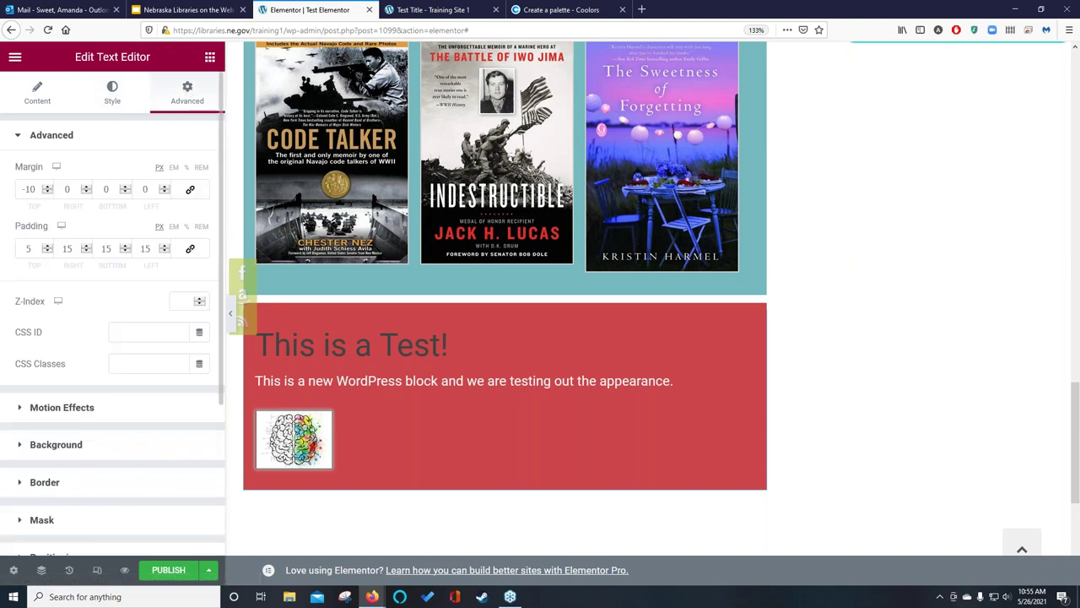
{"action": "scroll", "coordinate": [125, 312], "scroll_direction": "down", "scroll_amount": 1}
{"action": "scroll", "coordinate": [148, 295], "scroll_direction": "down", "scroll_amount": 1}
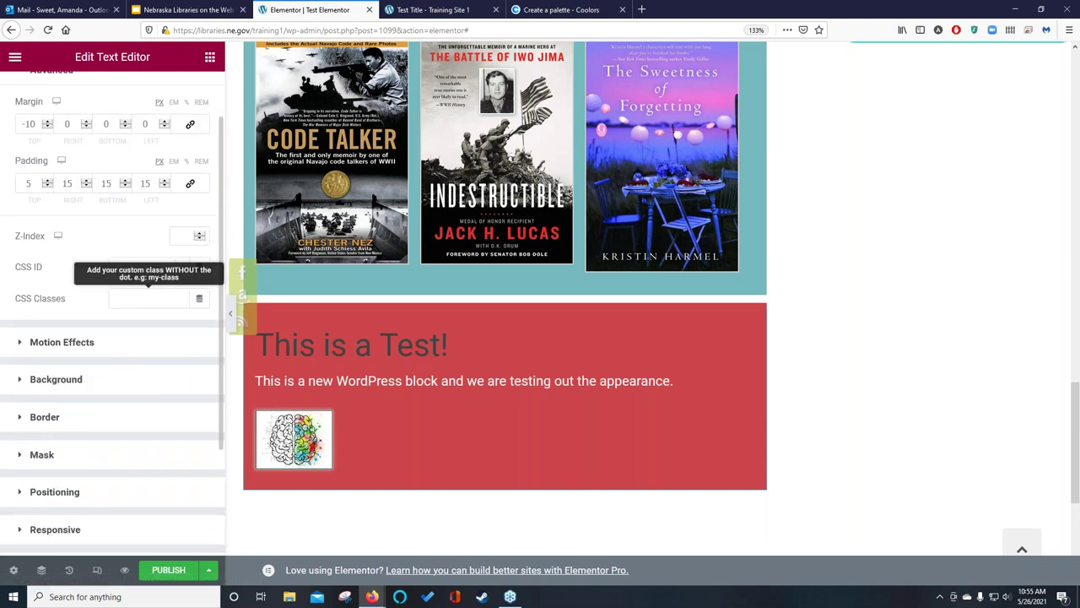
{"action": "scroll", "coordinate": [124, 314], "scroll_direction": "down", "scroll_amount": 3}
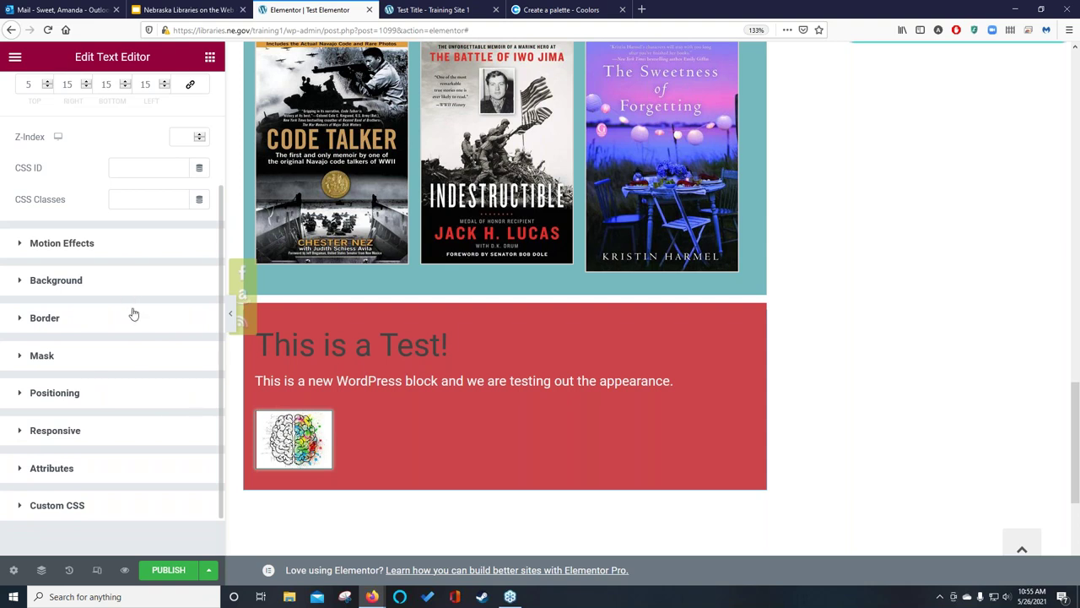
{"action": "scroll", "coordinate": [136, 313], "scroll_direction": "up", "scroll_amount": 4}
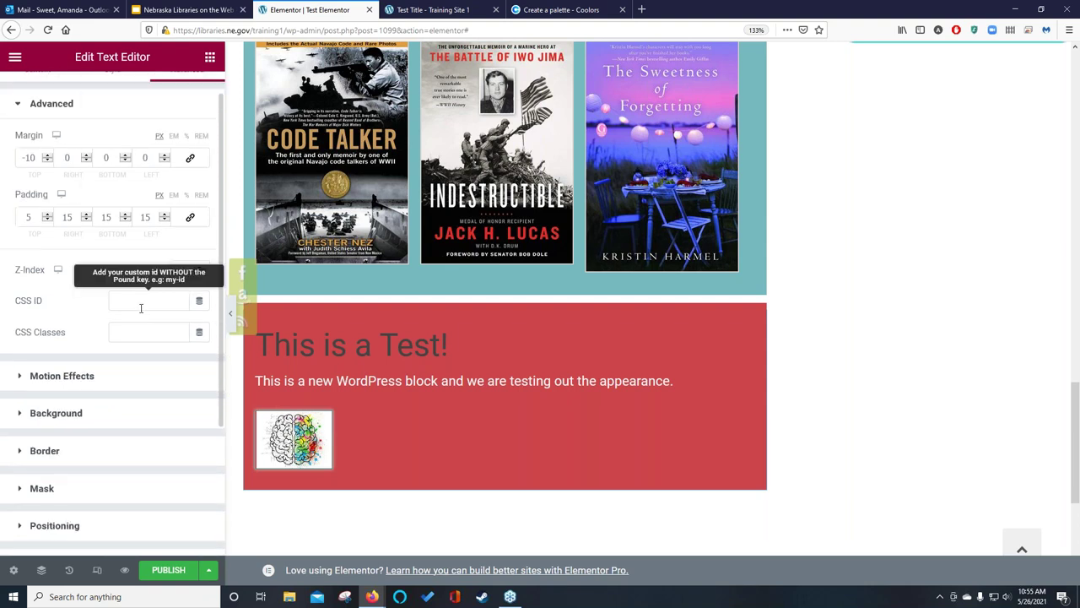
{"action": "scroll", "coordinate": [141, 308], "scroll_direction": "up", "scroll_amount": 1}
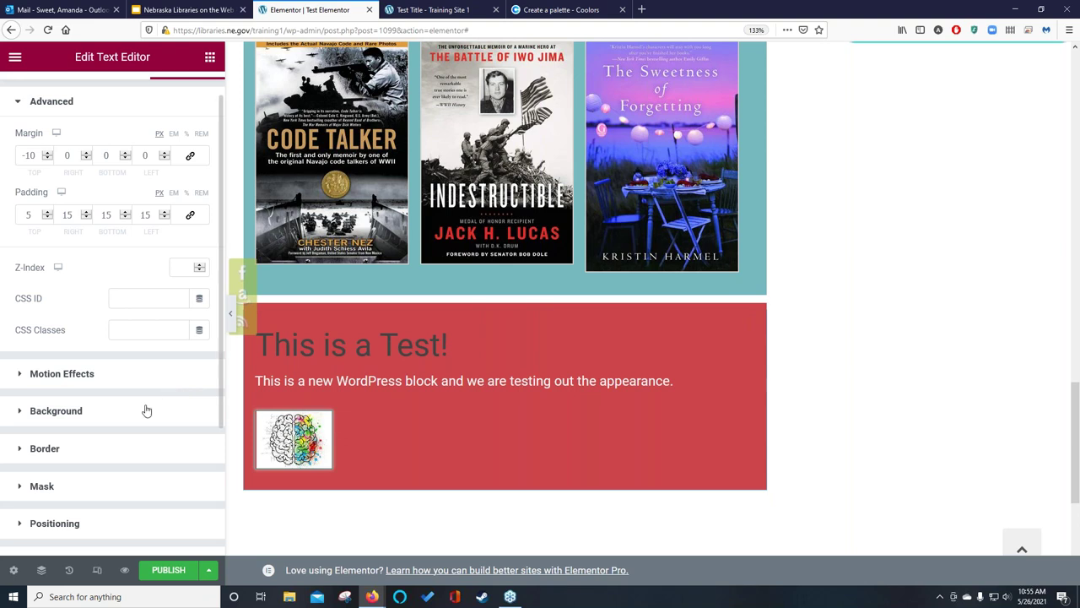
{"action": "scroll", "coordinate": [144, 410], "scroll_direction": "up", "scroll_amount": 1}
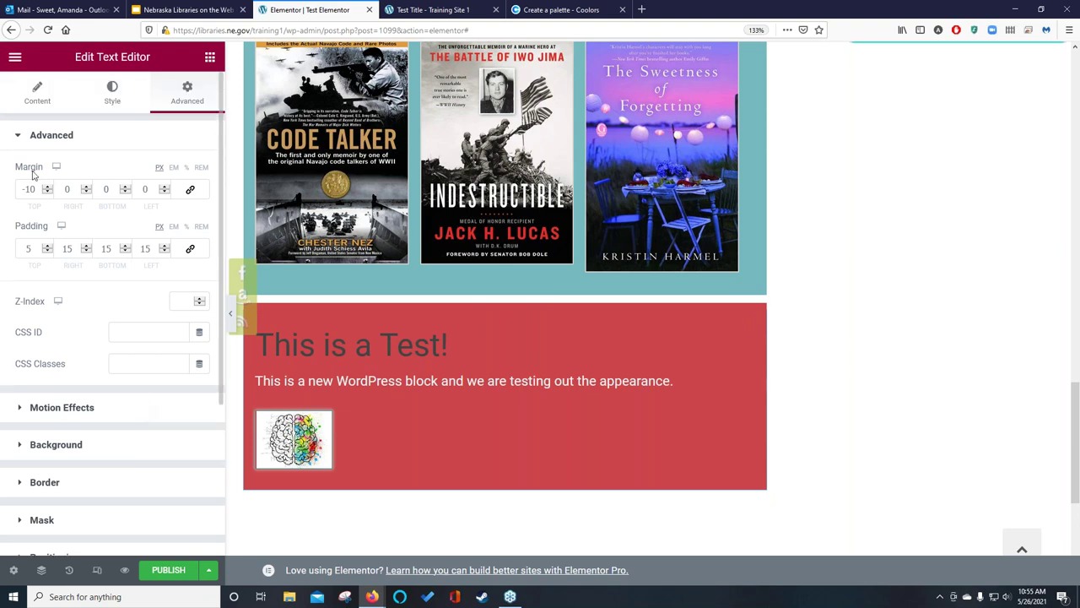
Set the text block's text color to the global white, Saved Color #8, and open its color picker.
{"action": "left_click", "coordinate": [118, 94]}
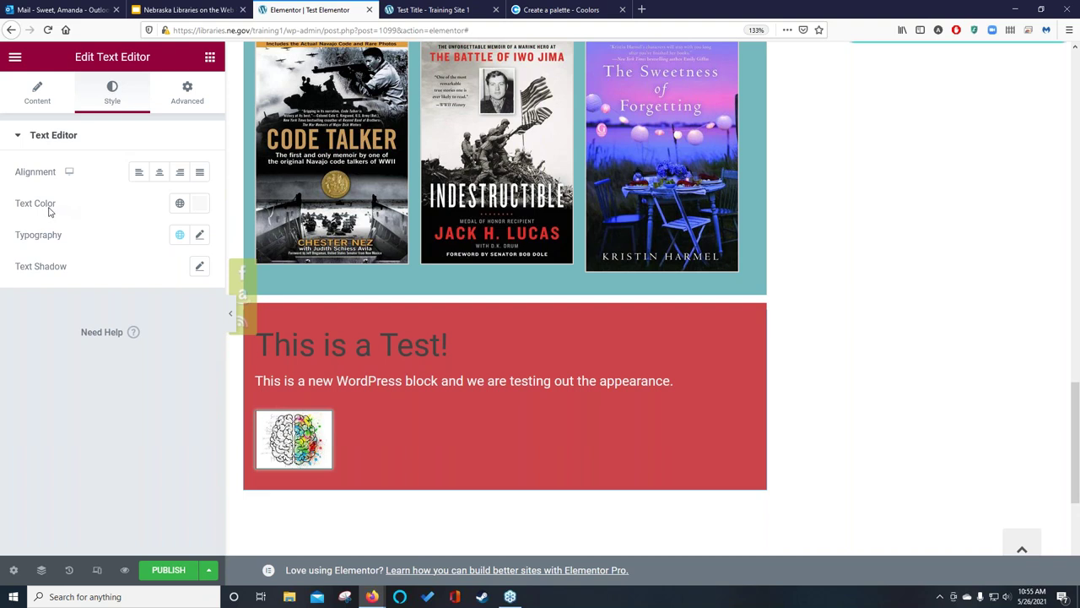
{"action": "left_click", "coordinate": [180, 204]}
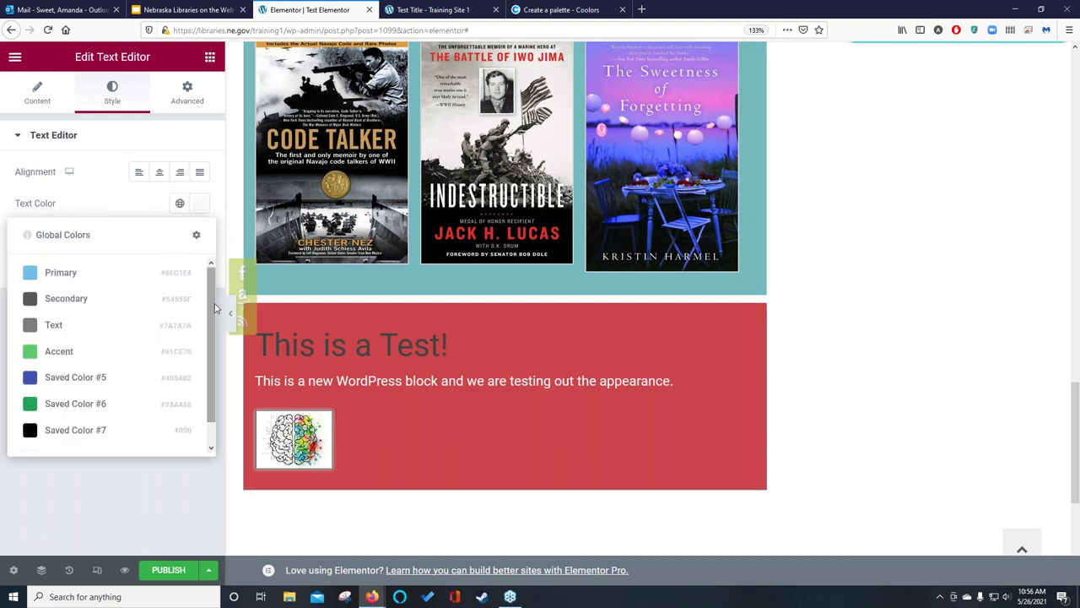
{"action": "scroll", "coordinate": [212, 338], "scroll_direction": "down", "scroll_amount": 1}
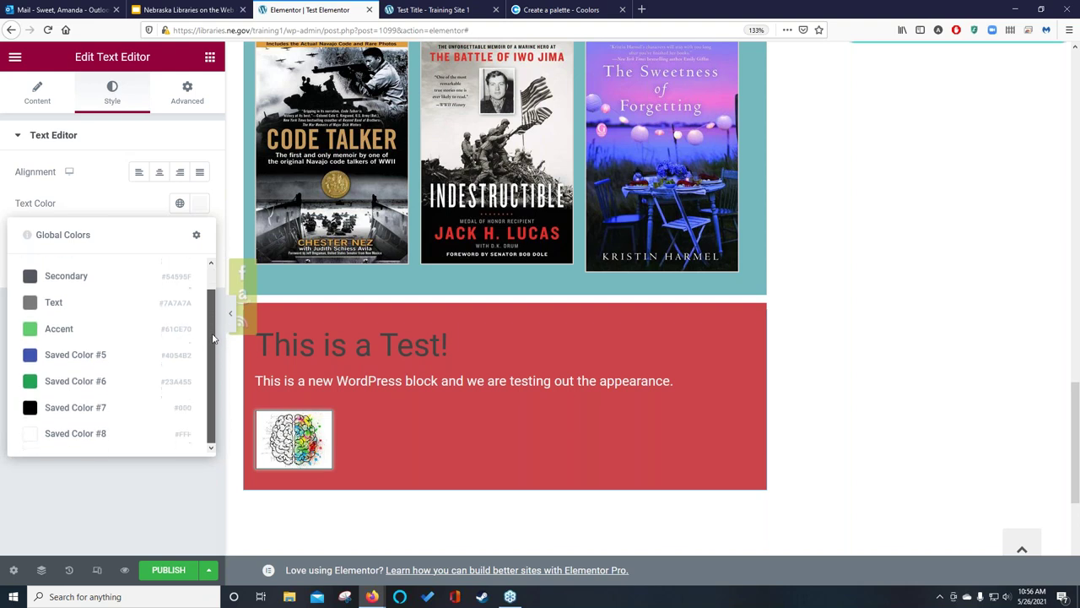
{"action": "left_click", "coordinate": [80, 434]}
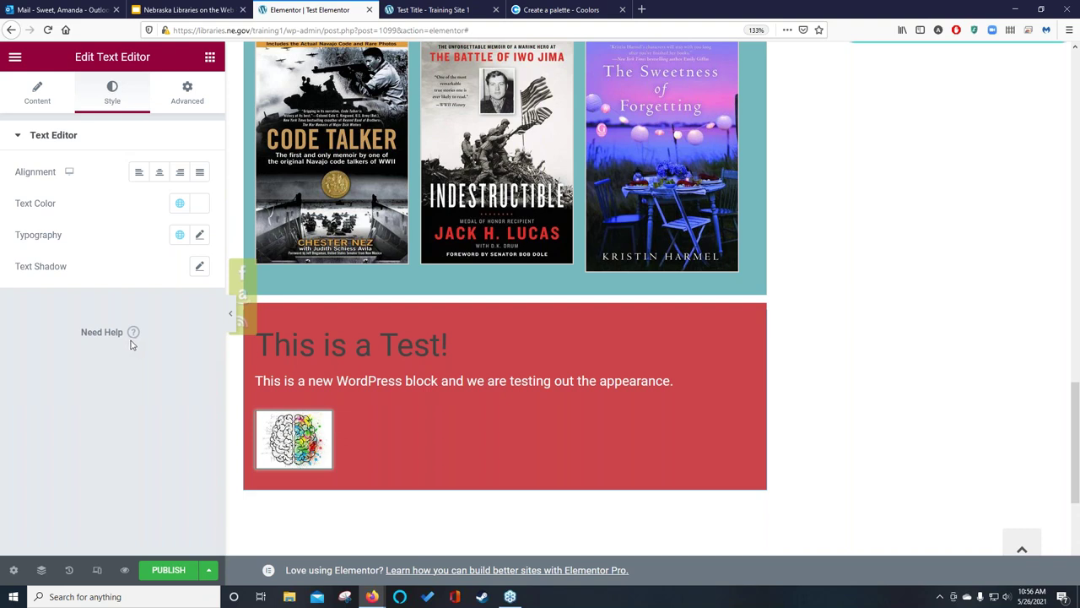
{"action": "left_click", "coordinate": [201, 204]}
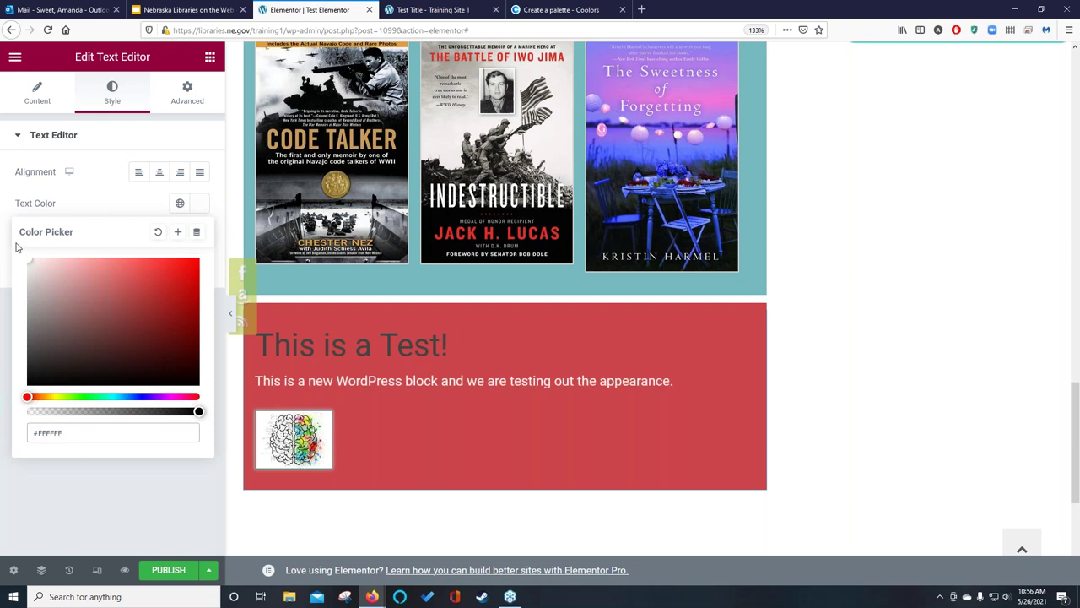
Try to recolor only the heading "This is a Test!" by selecting it in the text editor and opening the text color picker.
{"action": "left_click", "coordinate": [34, 93]}
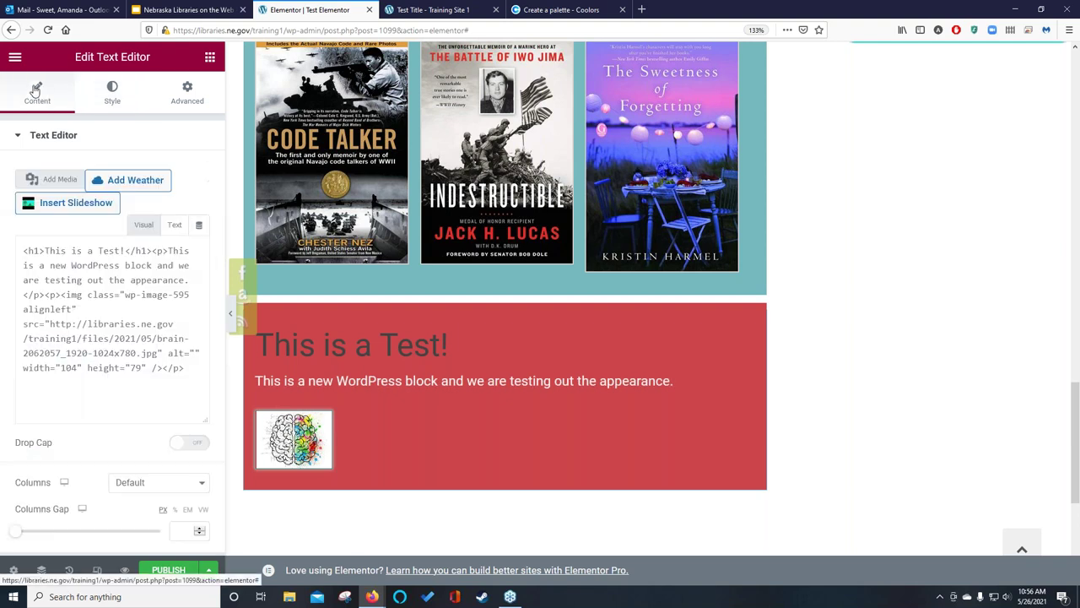
{"action": "left_click", "coordinate": [65, 301]}
{"action": "key", "text": "alt+shift+1"}
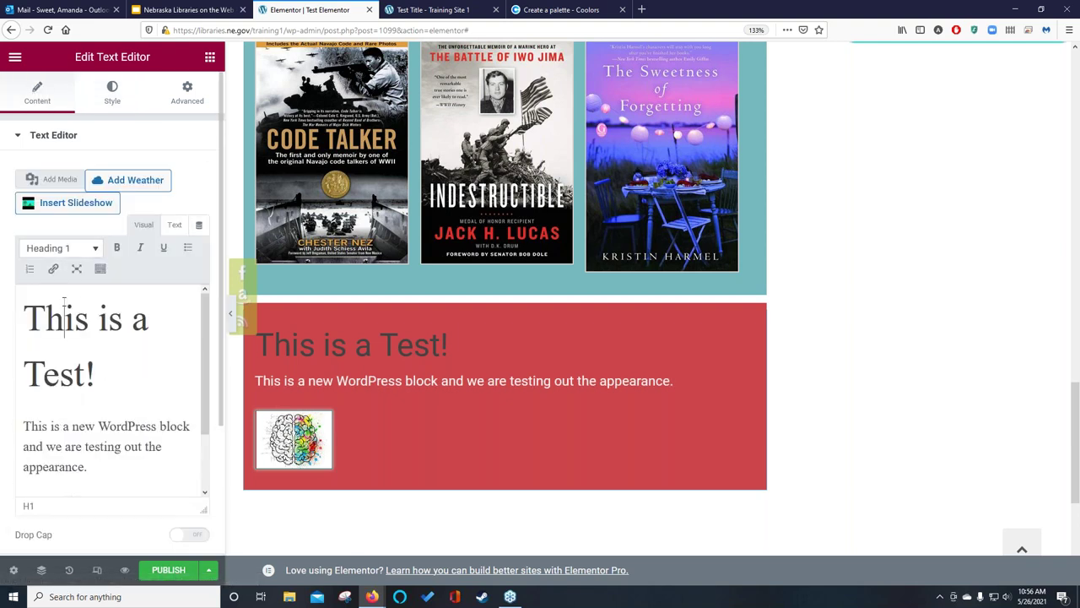
{"action": "left_click_drag", "start_coordinate": [28, 321], "coordinate": [110, 369]}
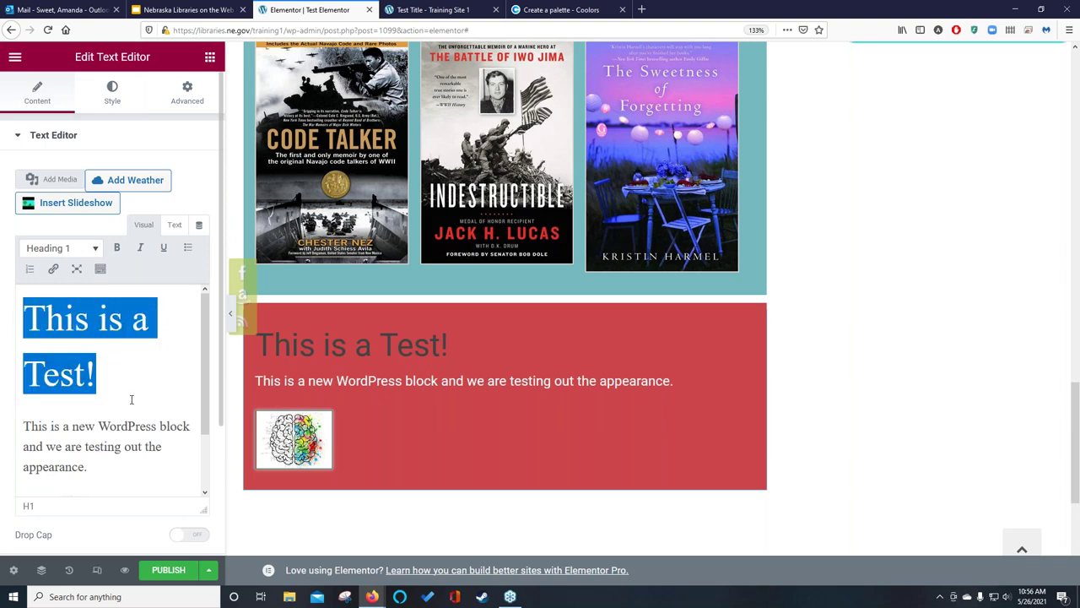
{"action": "left_click", "coordinate": [112, 94]}
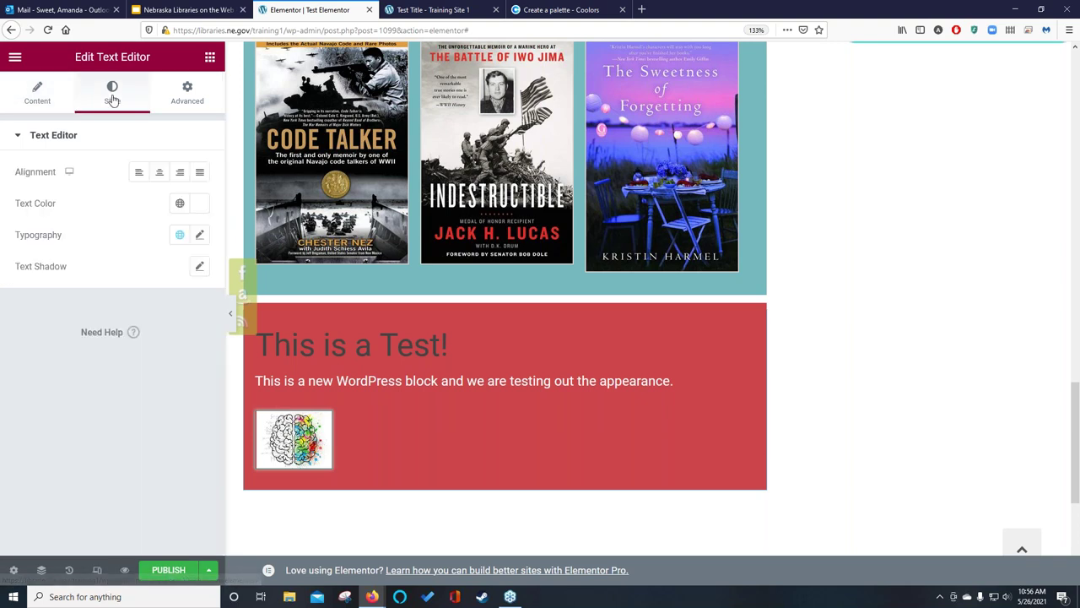
{"action": "left_click", "coordinate": [201, 208]}
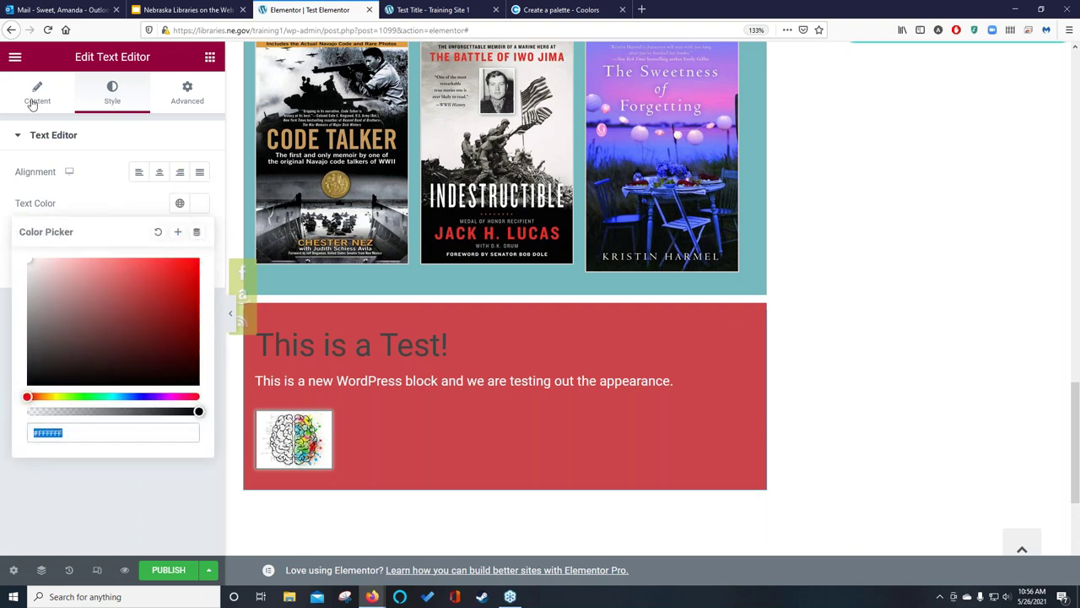
Look through the text block's advanced settings and review the book cover gallery above it.
{"action": "left_click", "coordinate": [185, 97]}
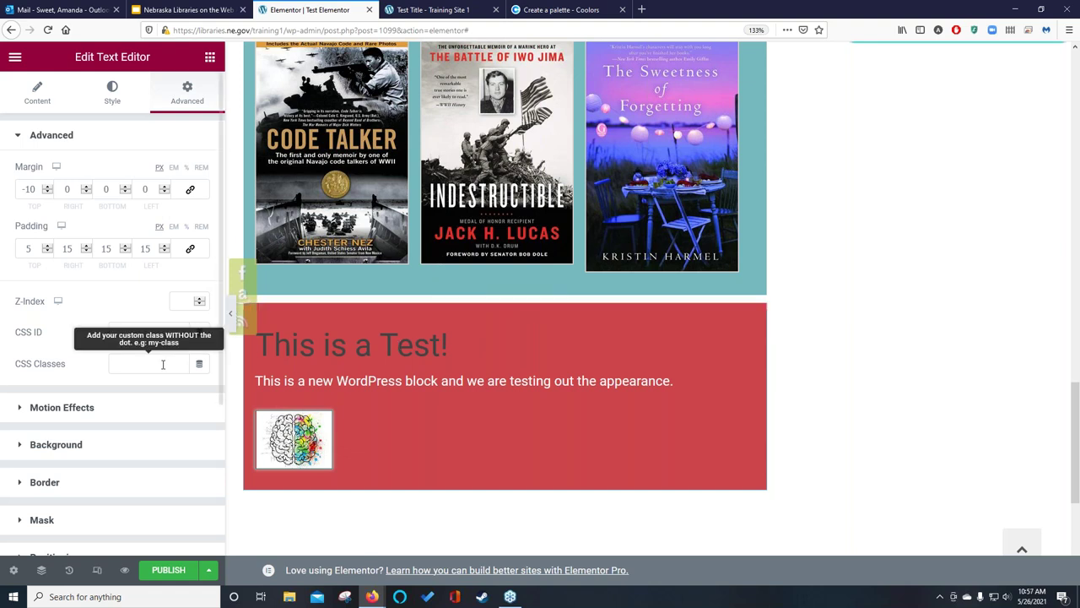
{"action": "scroll", "coordinate": [127, 354], "scroll_direction": "down", "scroll_amount": 2}
{"action": "scroll", "coordinate": [164, 368], "scroll_direction": "down", "scroll_amount": 1}
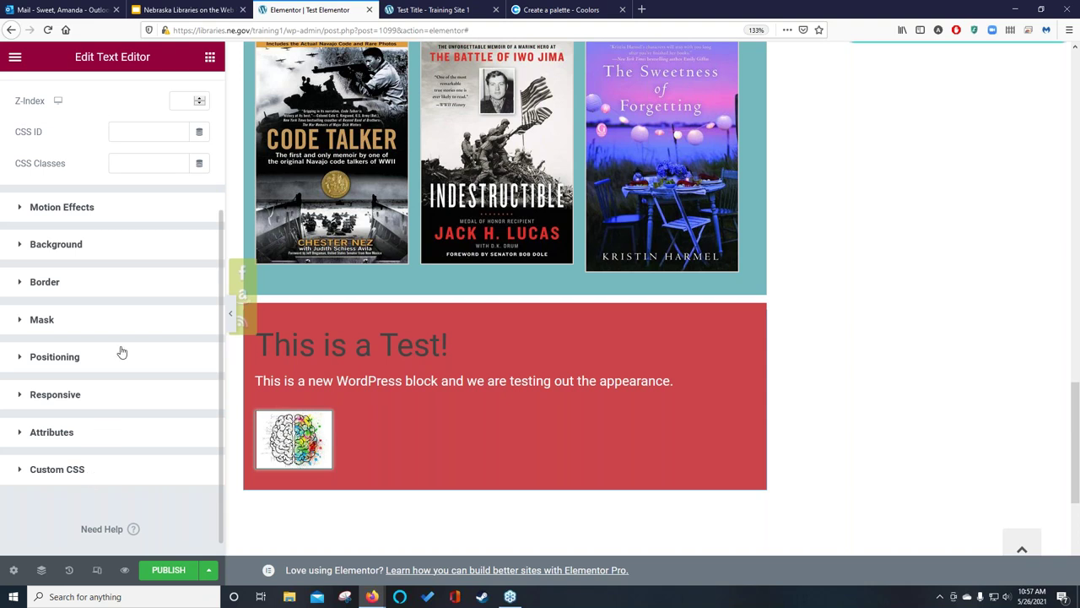
{"action": "scroll", "coordinate": [120, 352], "scroll_direction": "up", "scroll_amount": 2}
{"action": "scroll", "coordinate": [121, 352], "scroll_direction": "up", "scroll_amount": 2}
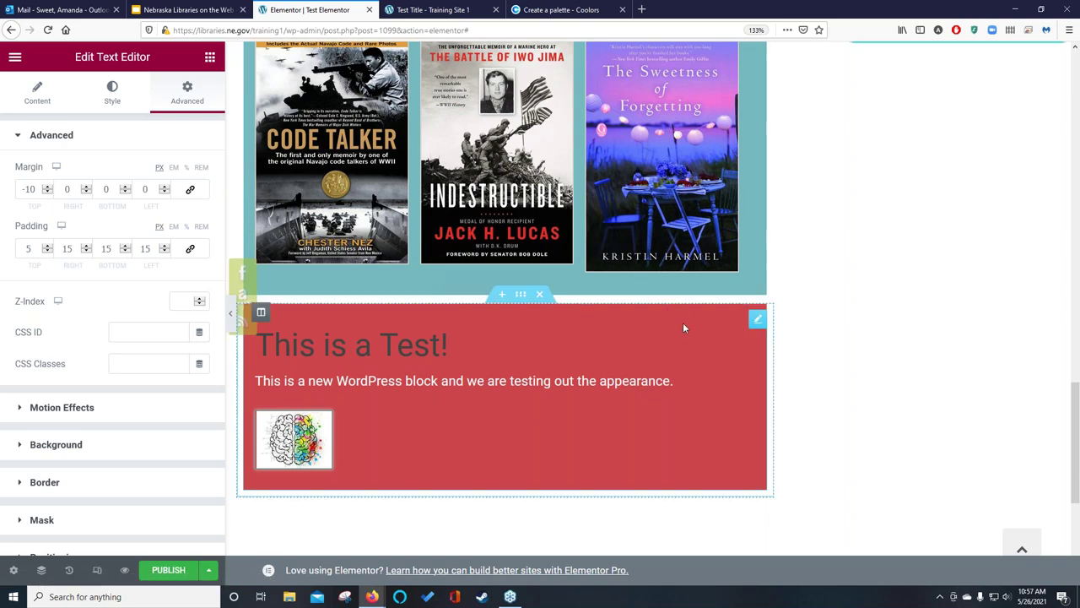
{"action": "scroll", "coordinate": [844, 359], "scroll_direction": "up", "scroll_amount": 3}
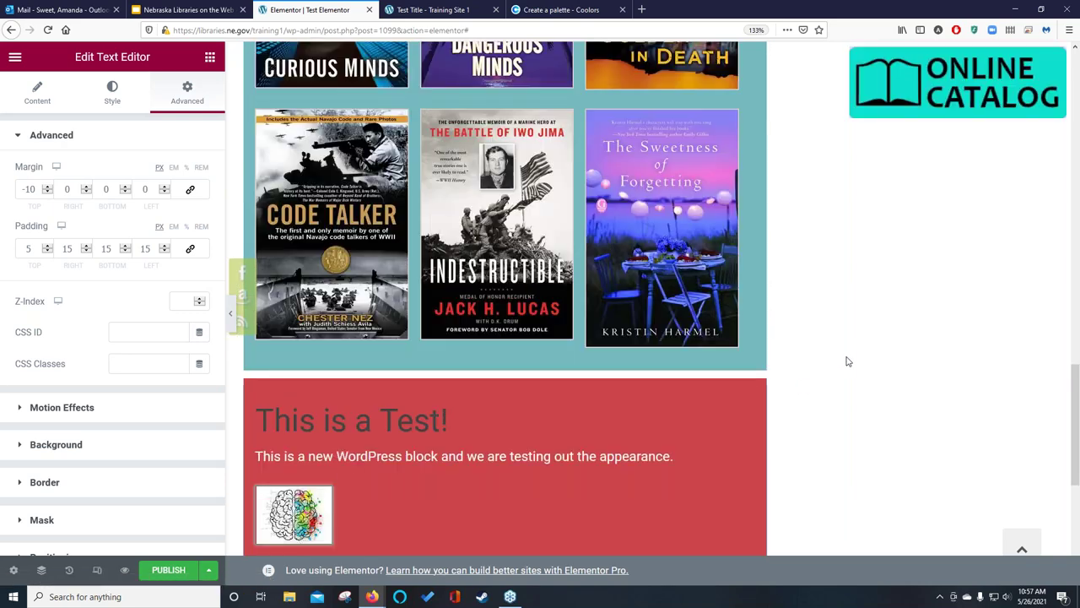
{"action": "scroll", "coordinate": [848, 360], "scroll_direction": "up", "scroll_amount": 6}
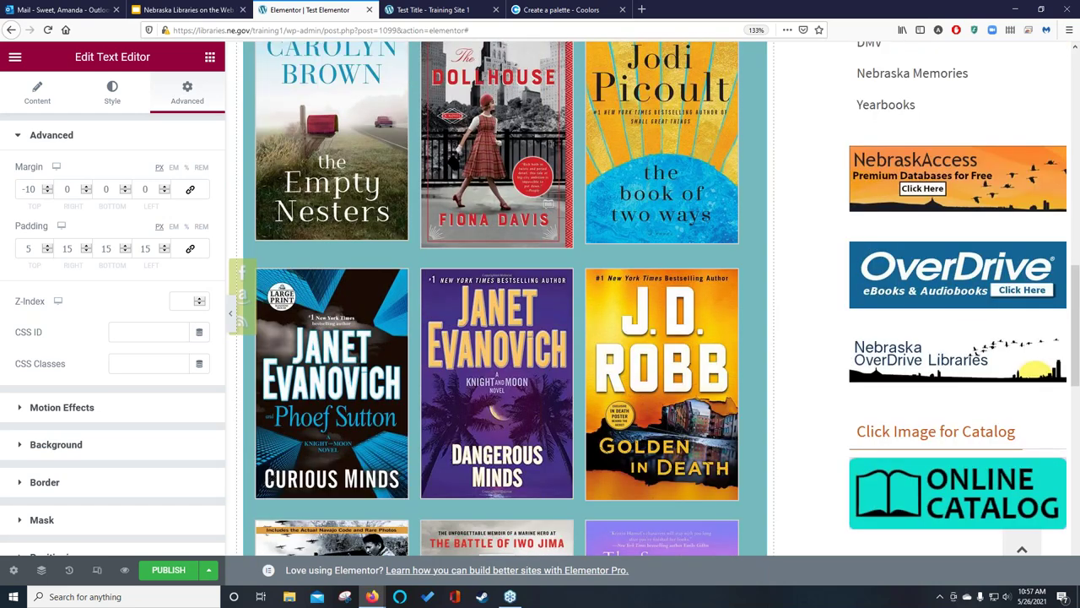
{"action": "left_click", "coordinate": [577, 12]}
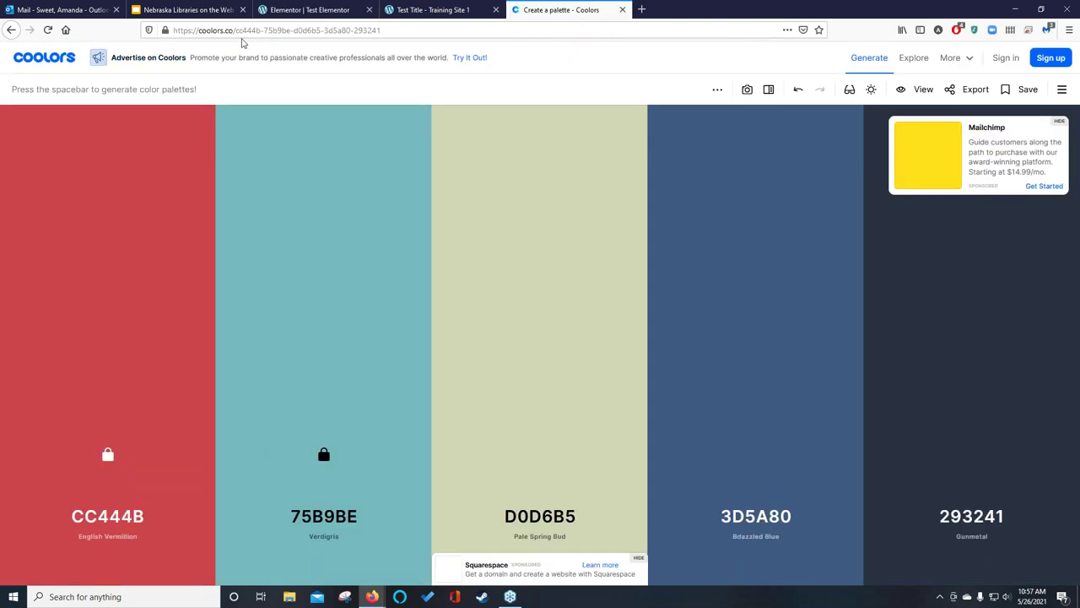
{"action": "left_click_drag", "start_coordinate": [237, 31], "coordinate": [454, 38]}
{"action": "key", "text": "BackSpace"}
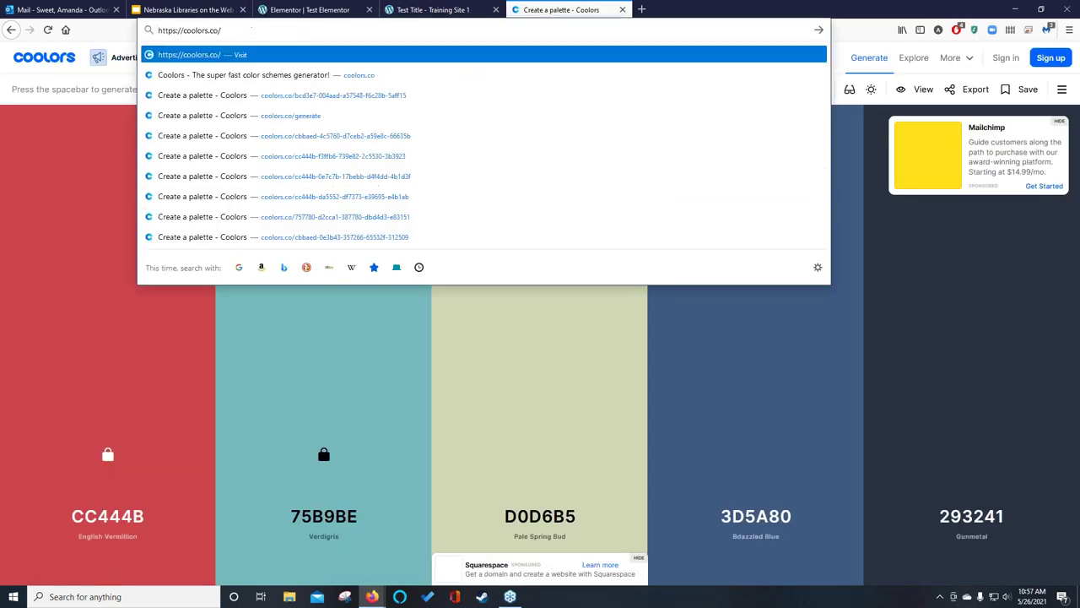
{"action": "triple_click", "coordinate": [181, 31]}
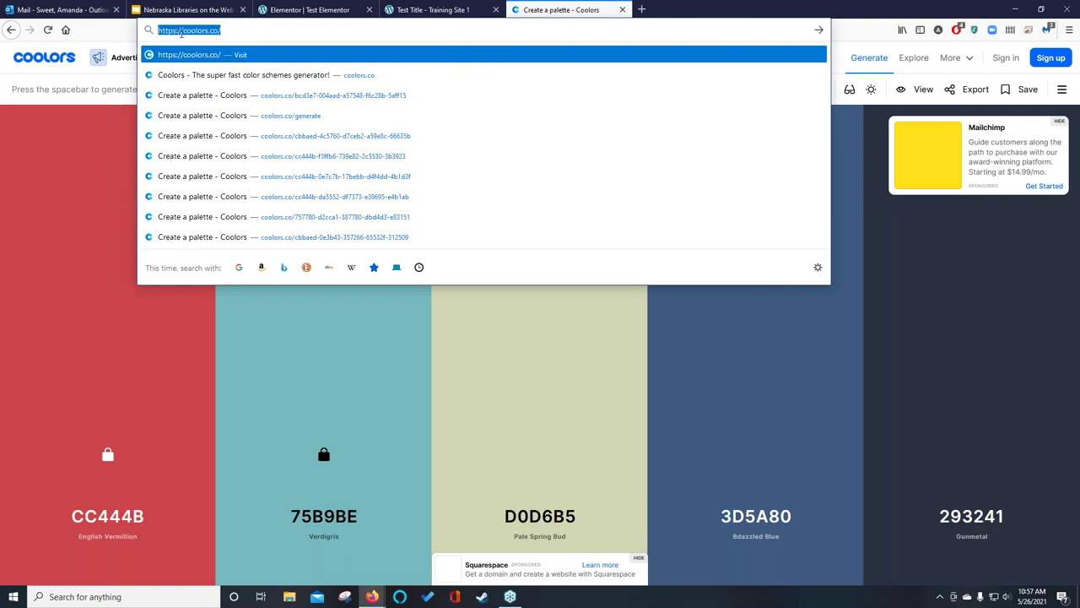
{"action": "key", "text": "Return"}
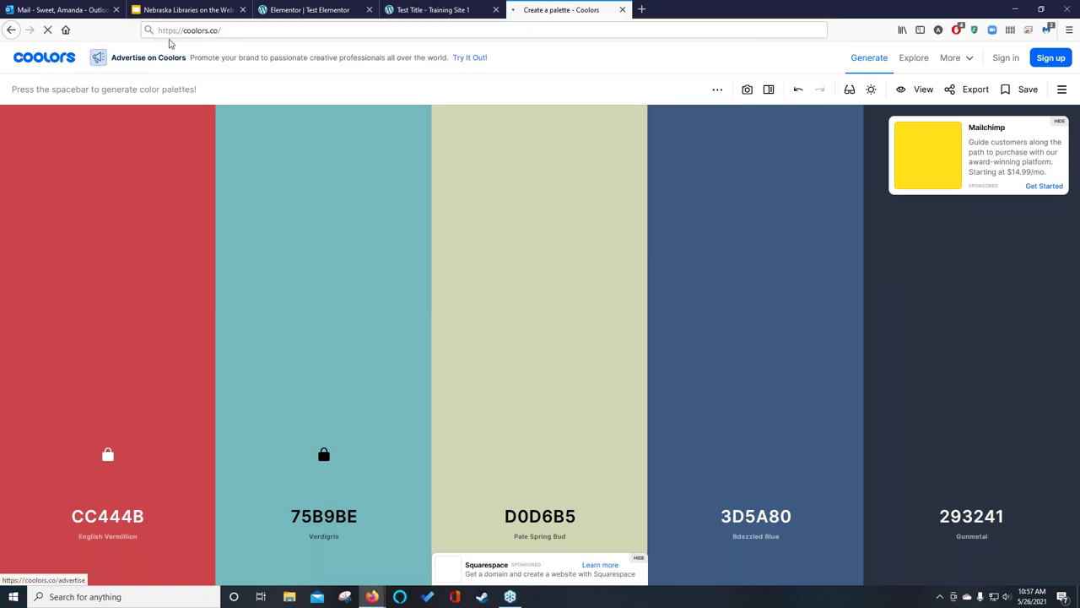
Copy the Coolors home page address and start the palette generator.
{"action": "left_click", "coordinate": [186, 31]}
{"action": "right_click", "coordinate": [191, 33]}
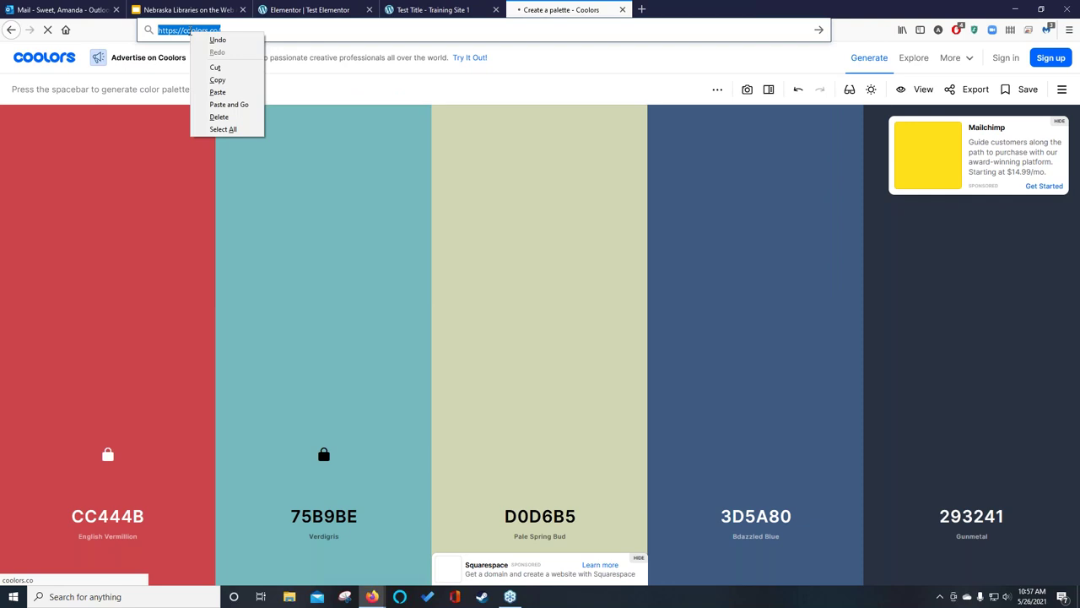
{"action": "left_click", "coordinate": [217, 79]}
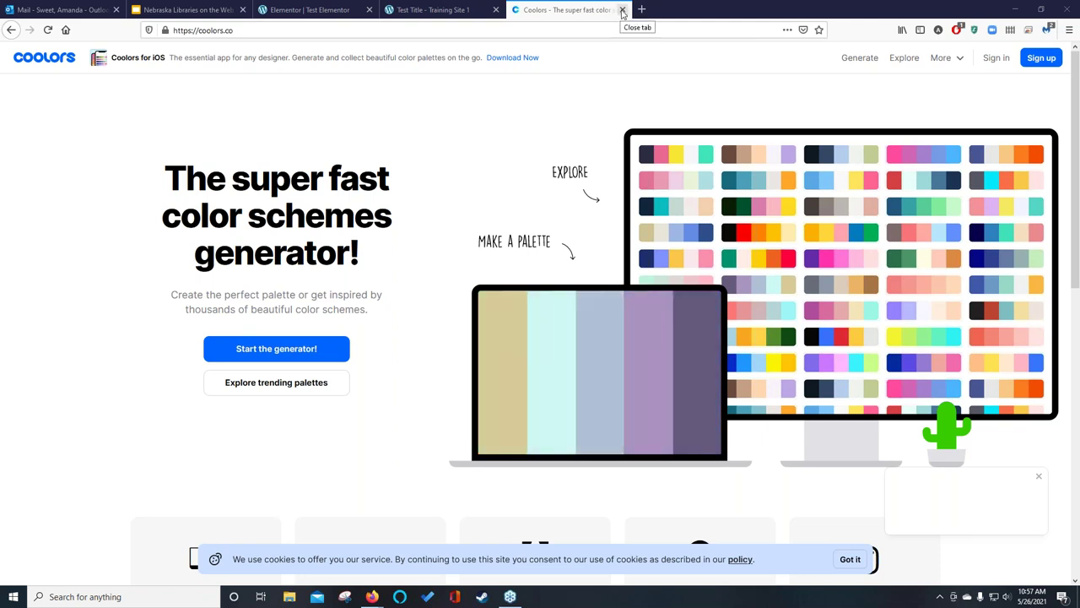
{"action": "left_click", "coordinate": [260, 350]}
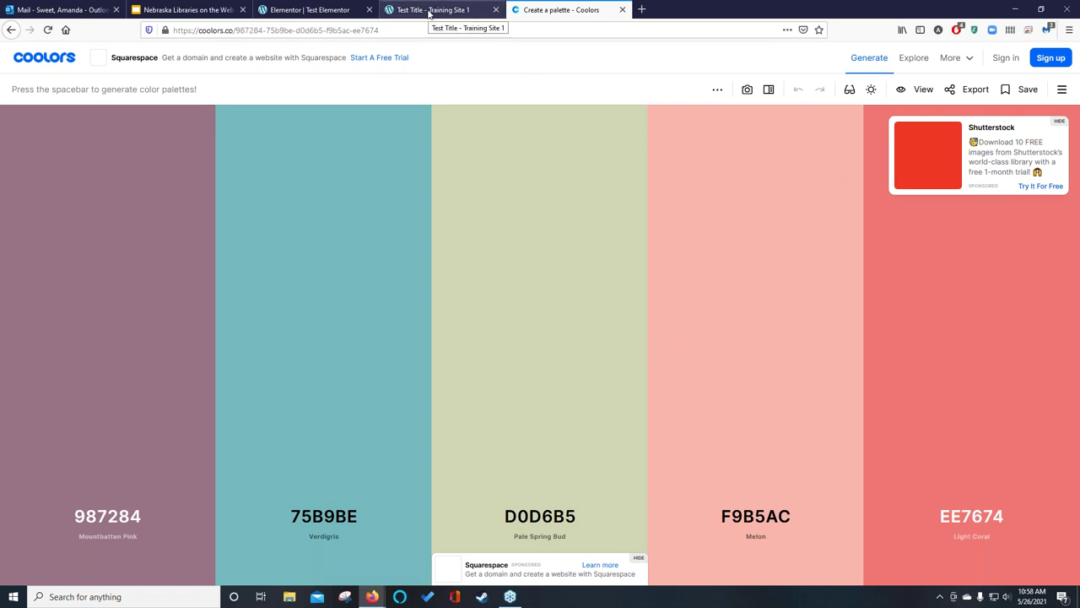
Return to the Test Elementor page in Elementor and preview it in responsive mode at mobile, tablet and desktop sizes.
{"action": "left_click", "coordinate": [322, 15]}
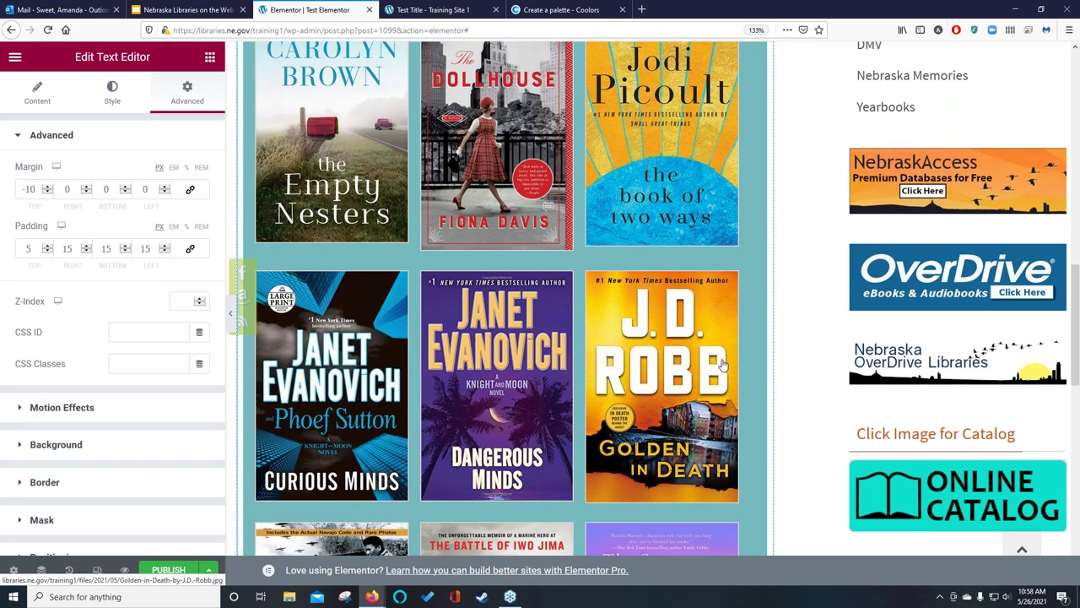
{"action": "scroll", "coordinate": [721, 363], "scroll_direction": "up", "scroll_amount": 10}
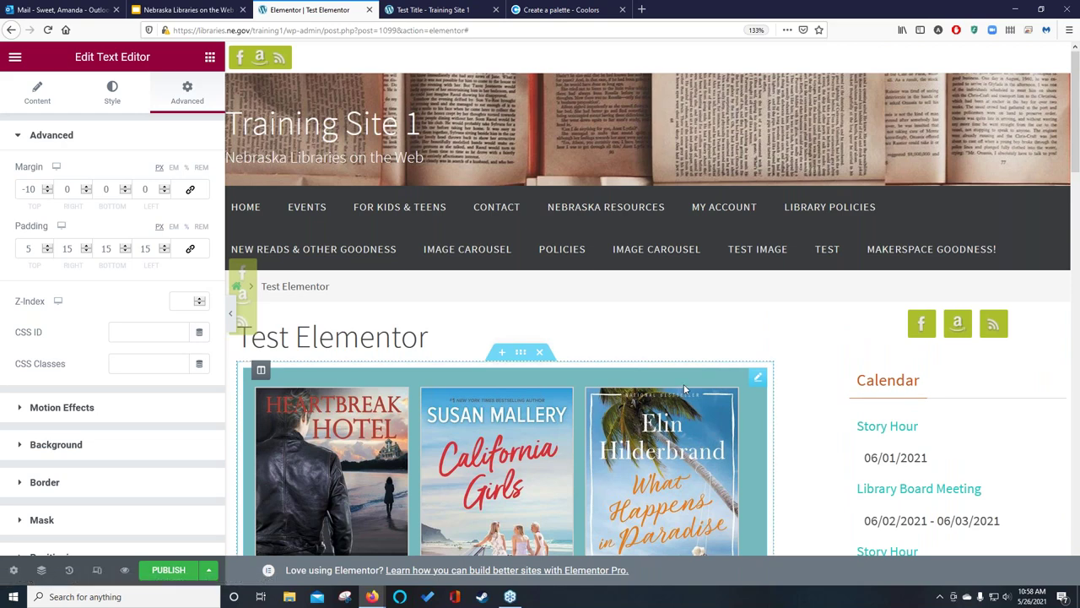
{"action": "left_click", "coordinate": [97, 572]}
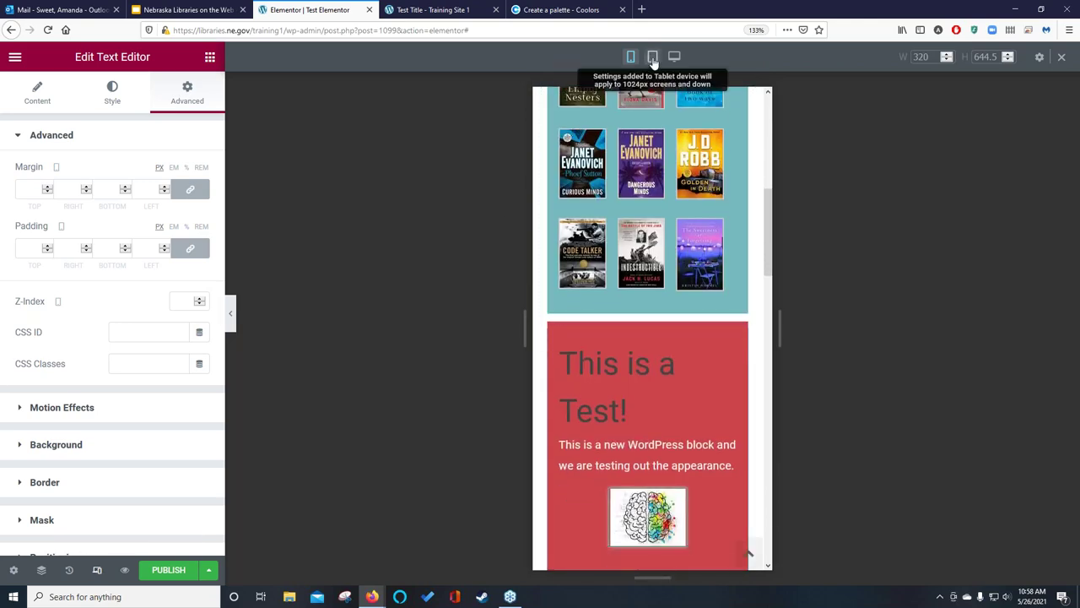
{"action": "scroll", "coordinate": [696, 203], "scroll_direction": "up", "scroll_amount": 3}
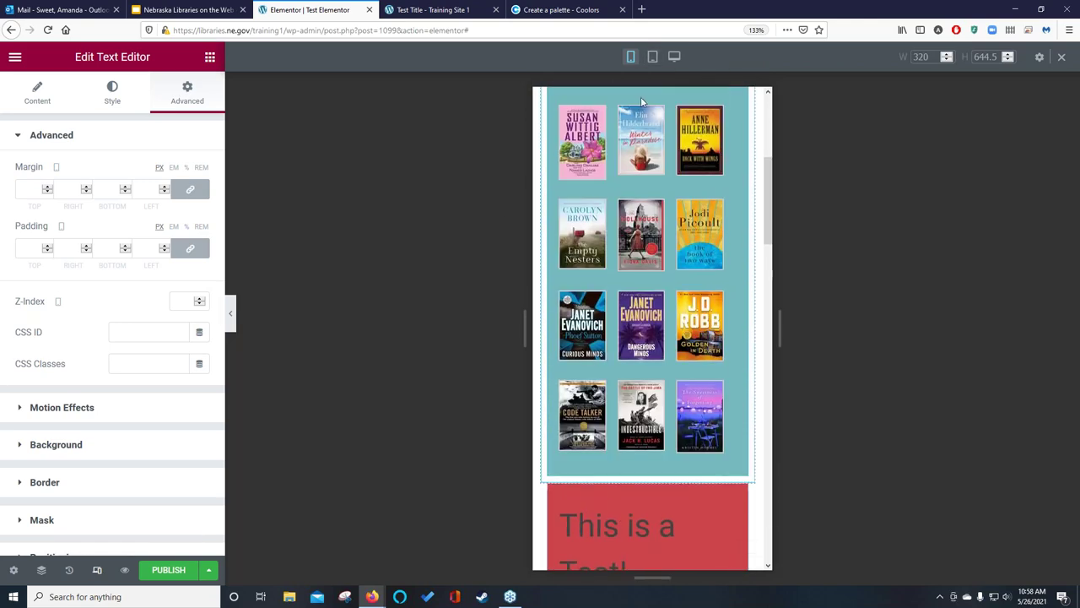
{"action": "left_click", "coordinate": [652, 57]}
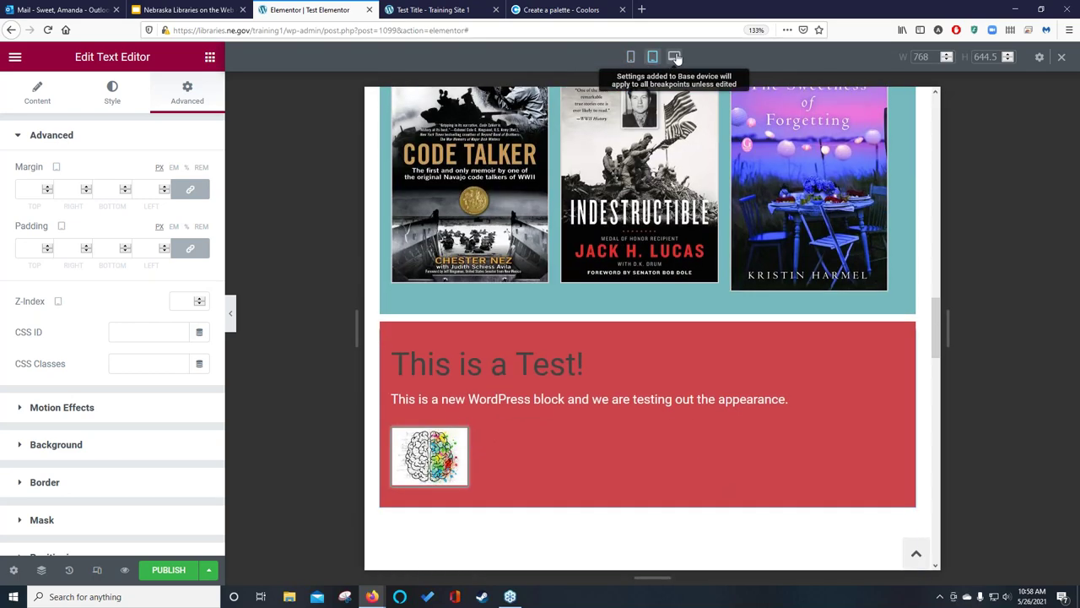
{"action": "left_click", "coordinate": [674, 56]}
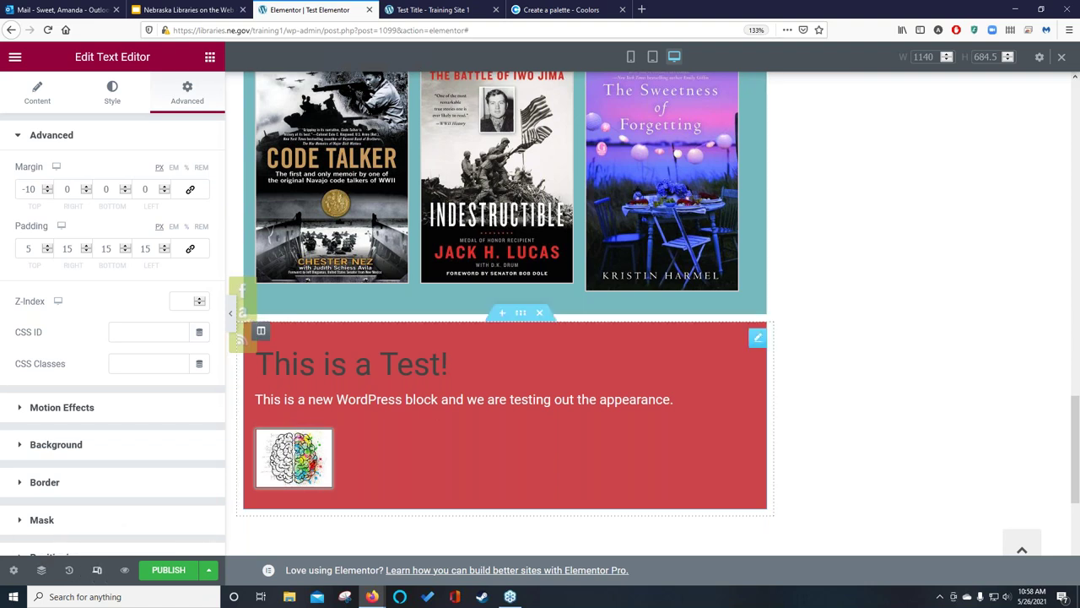
In the mobile preview, set the book cover gallery to 1 column.
{"action": "left_click", "coordinate": [632, 56]}
{"action": "scroll", "coordinate": [663, 264], "scroll_direction": "up", "scroll_amount": 8}
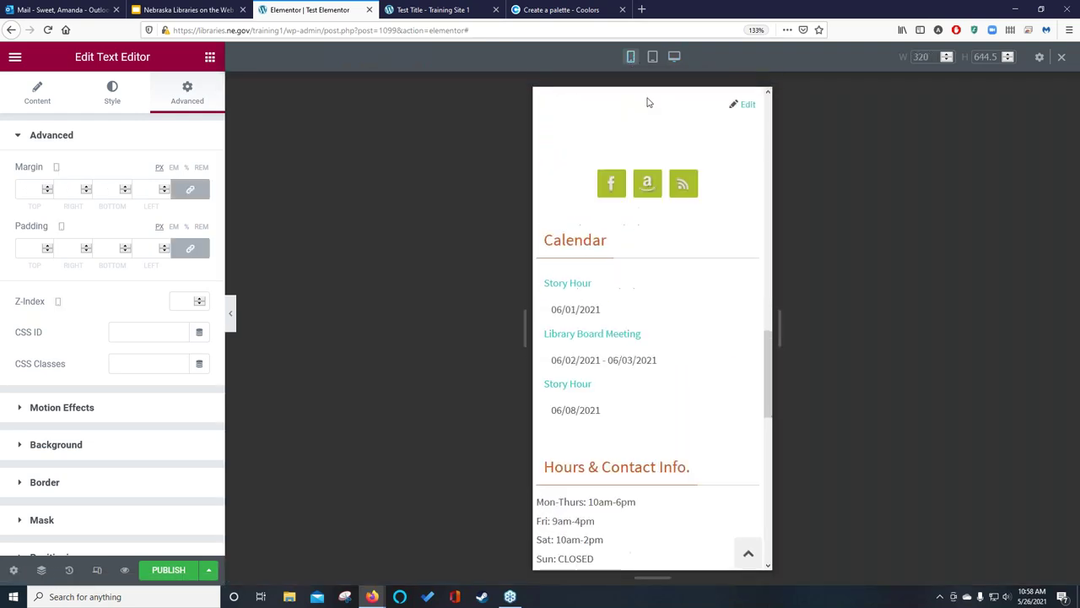
{"action": "scroll", "coordinate": [662, 291], "scroll_direction": "up", "scroll_amount": 5}
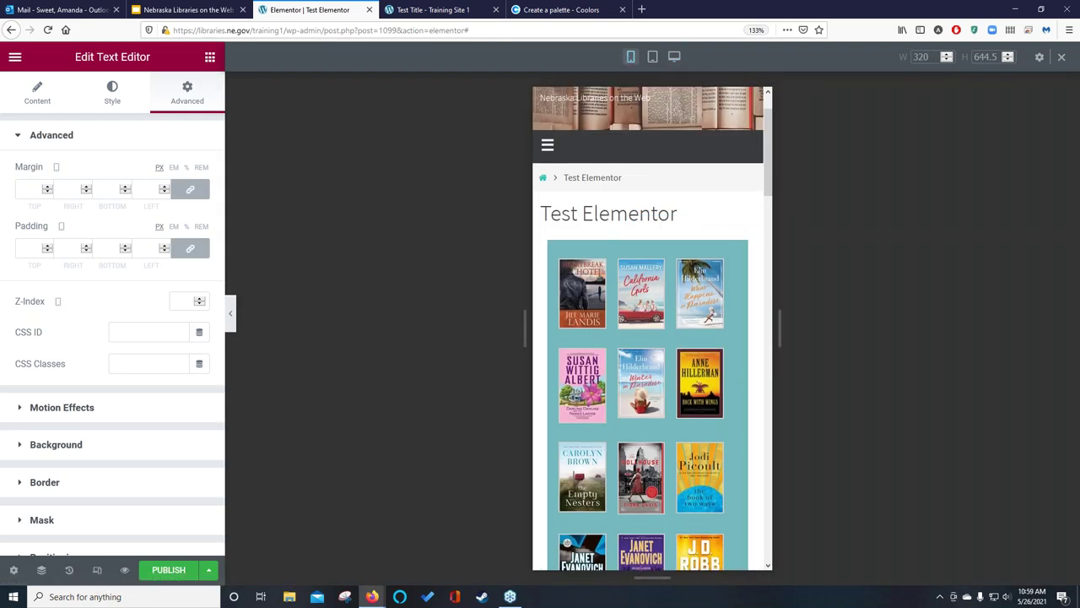
{"action": "left_click", "coordinate": [612, 254]}
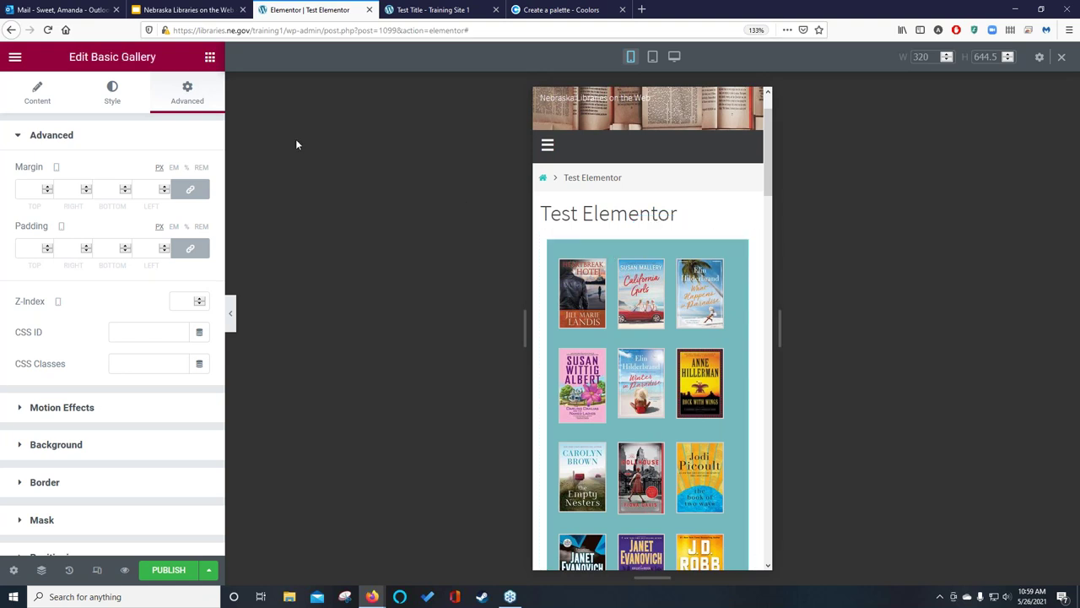
{"action": "left_click", "coordinate": [33, 97]}
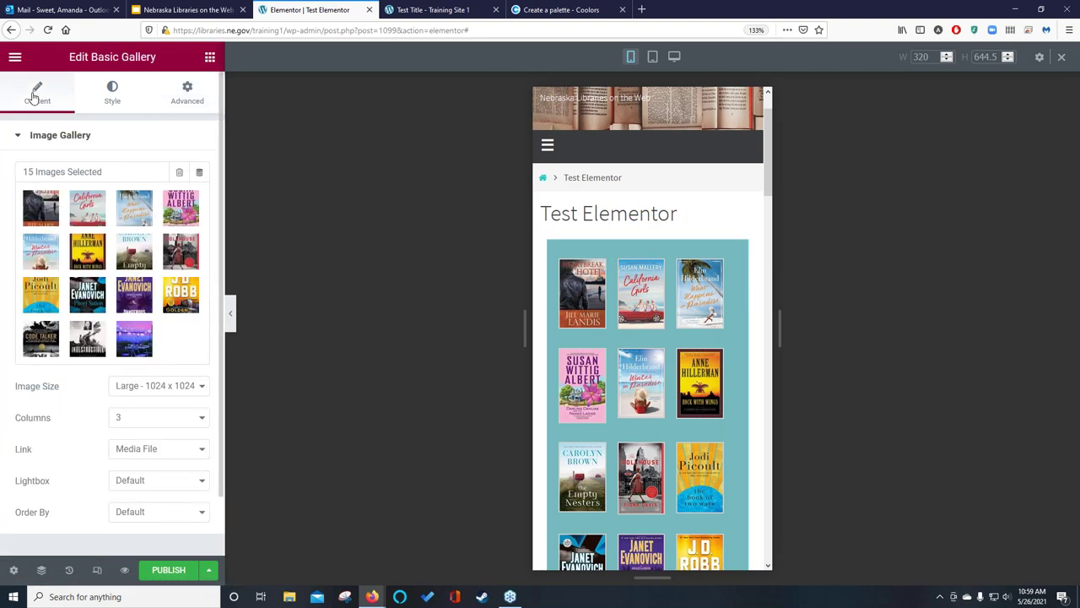
{"action": "left_click", "coordinate": [203, 422]}
{"action": "left_click", "coordinate": [195, 440]}
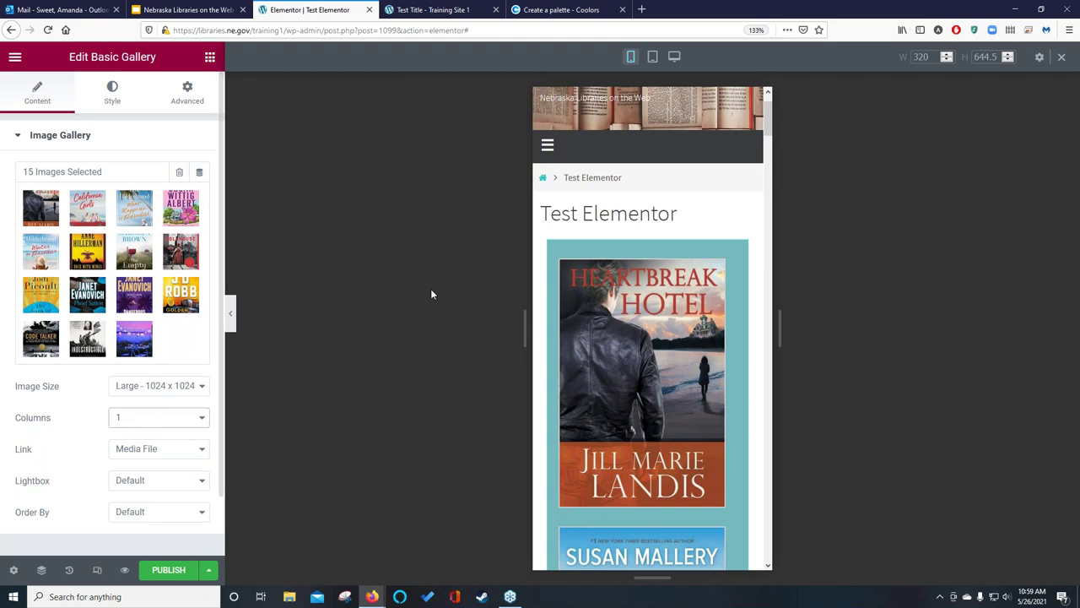
Compare the single-column gallery in desktop, tablet and mobile previews and review the gallery's content settings.
{"action": "left_click", "coordinate": [675, 58]}
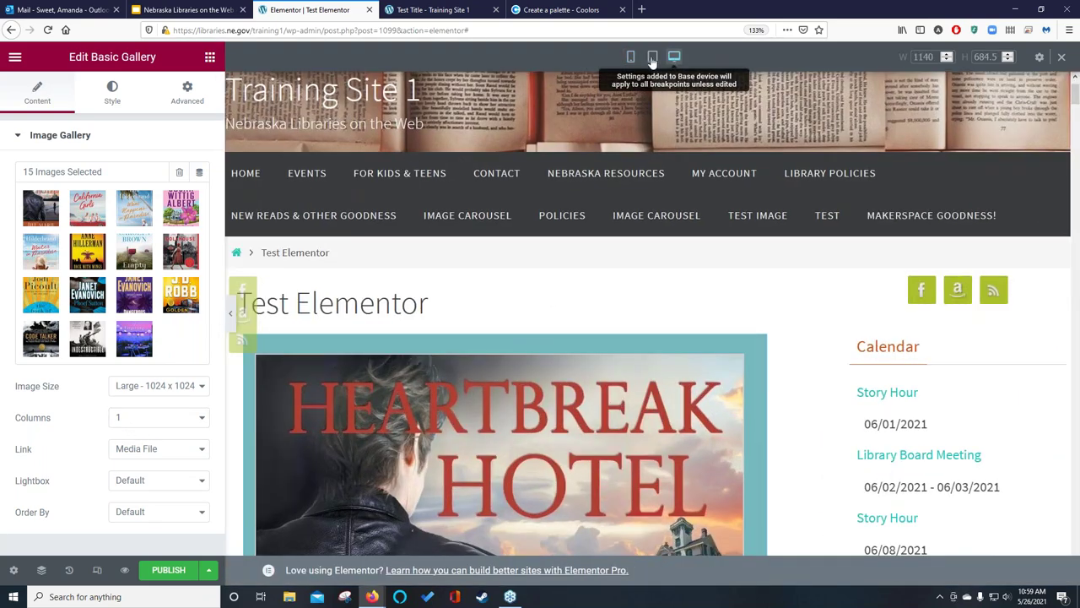
{"action": "left_click", "coordinate": [630, 57]}
{"action": "left_click", "coordinate": [652, 57]}
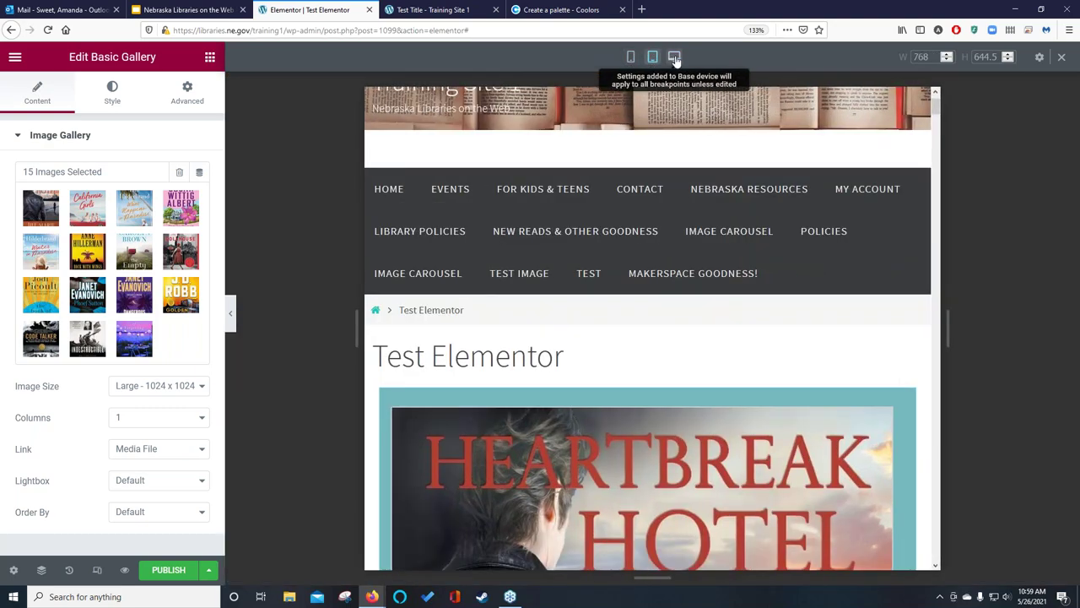
{"action": "left_click", "coordinate": [674, 57]}
{"action": "left_click", "coordinate": [631, 57]}
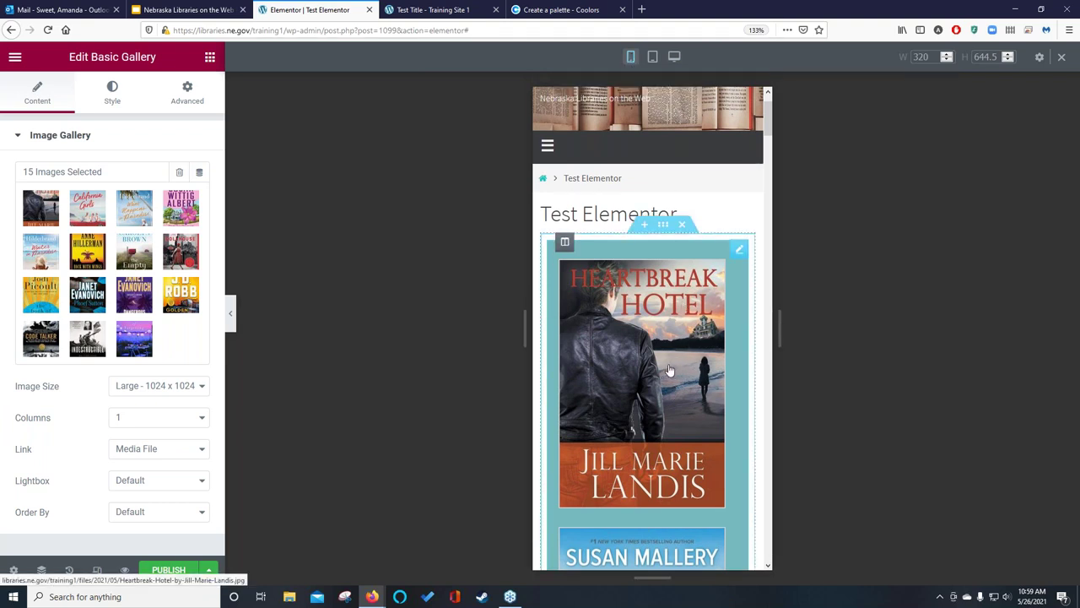
{"action": "left_click", "coordinate": [674, 56]}
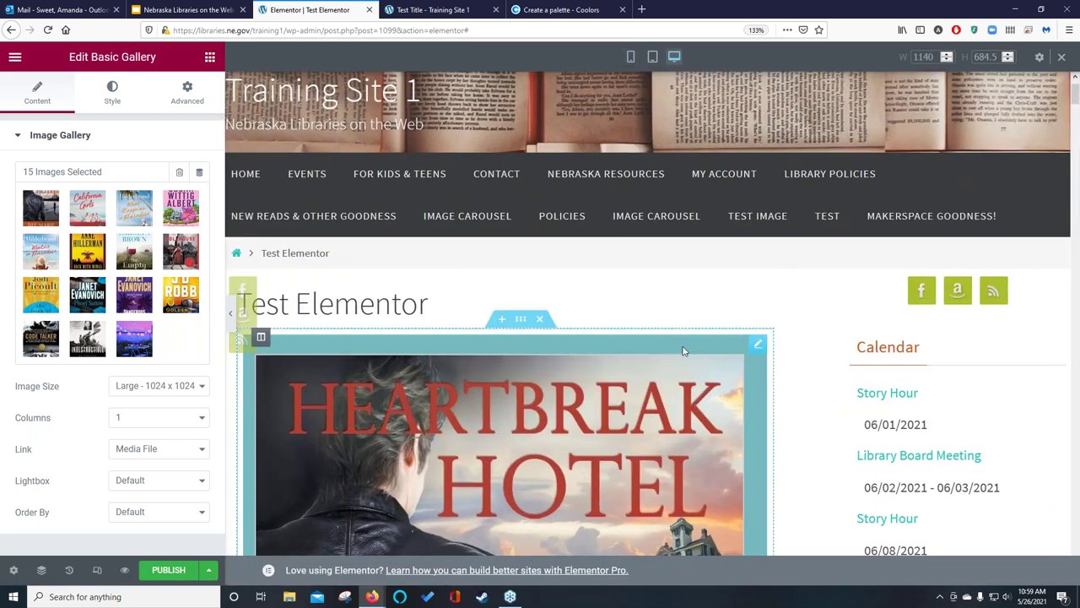
{"action": "scroll", "coordinate": [685, 350], "scroll_direction": "down", "scroll_amount": 1}
{"action": "scroll", "coordinate": [684, 350], "scroll_direction": "down", "scroll_amount": 1}
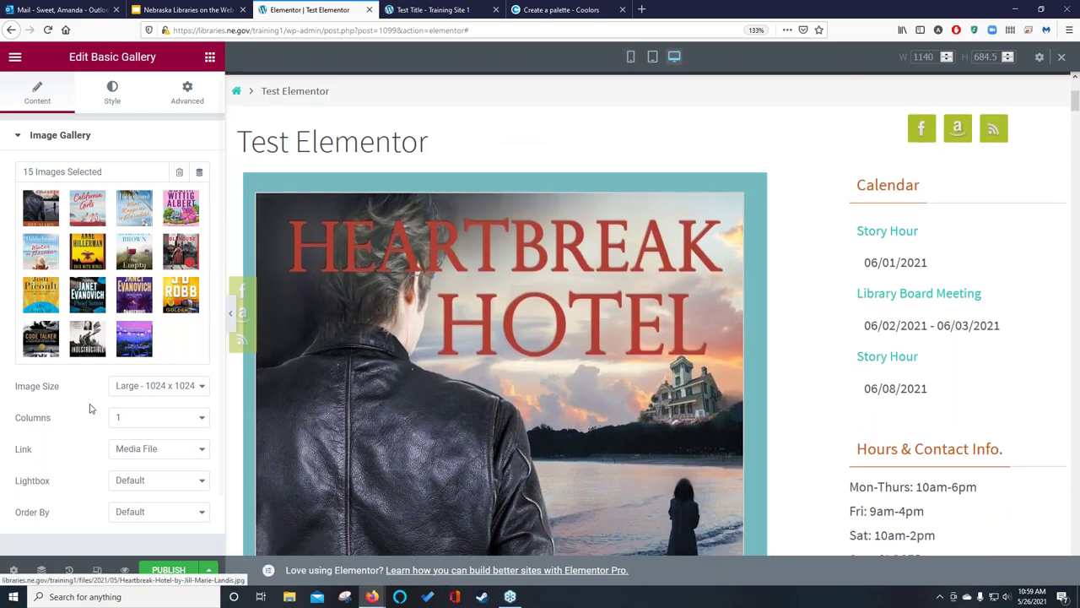
{"action": "scroll", "coordinate": [84, 413], "scroll_direction": "down", "scroll_amount": 1}
{"action": "scroll", "coordinate": [84, 414], "scroll_direction": "down", "scroll_amount": 1}
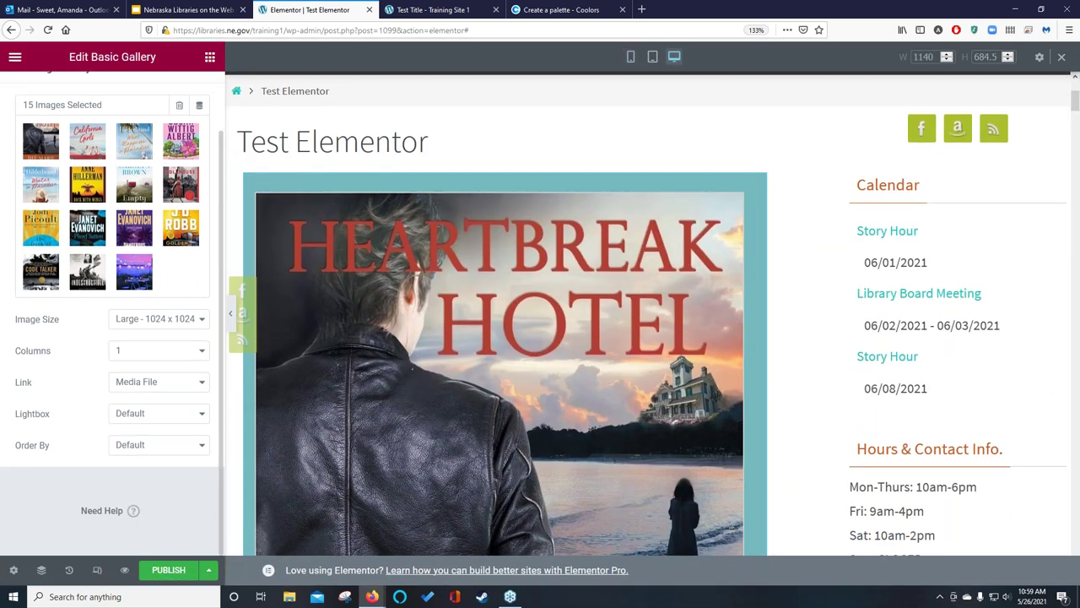
Open the page settings and set the page layout to "One column, no sidebar".
{"action": "left_click", "coordinate": [15, 572]}
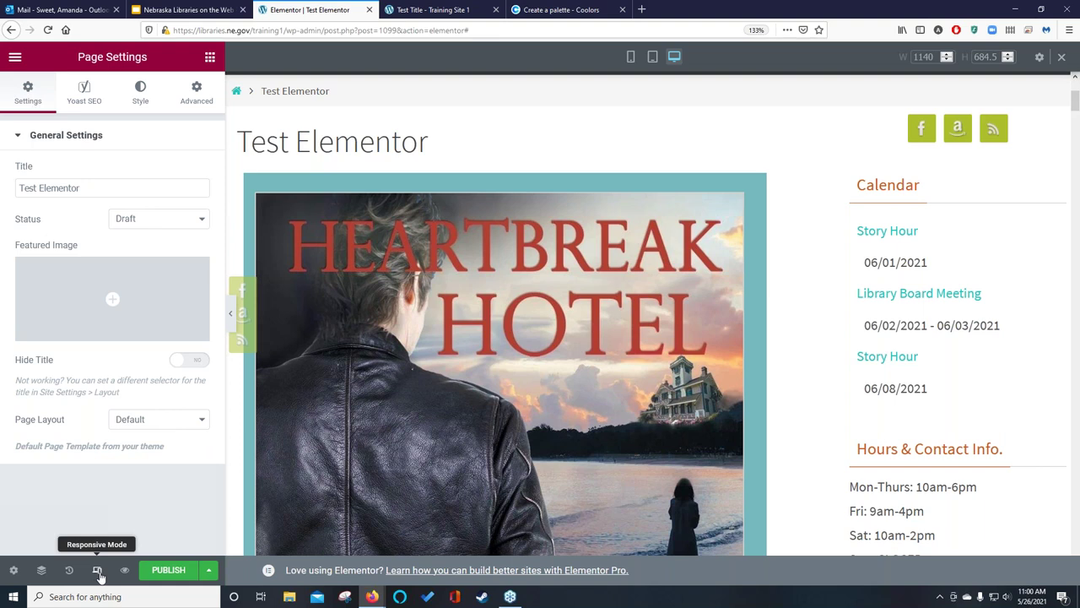
{"action": "left_click", "coordinate": [98, 571]}
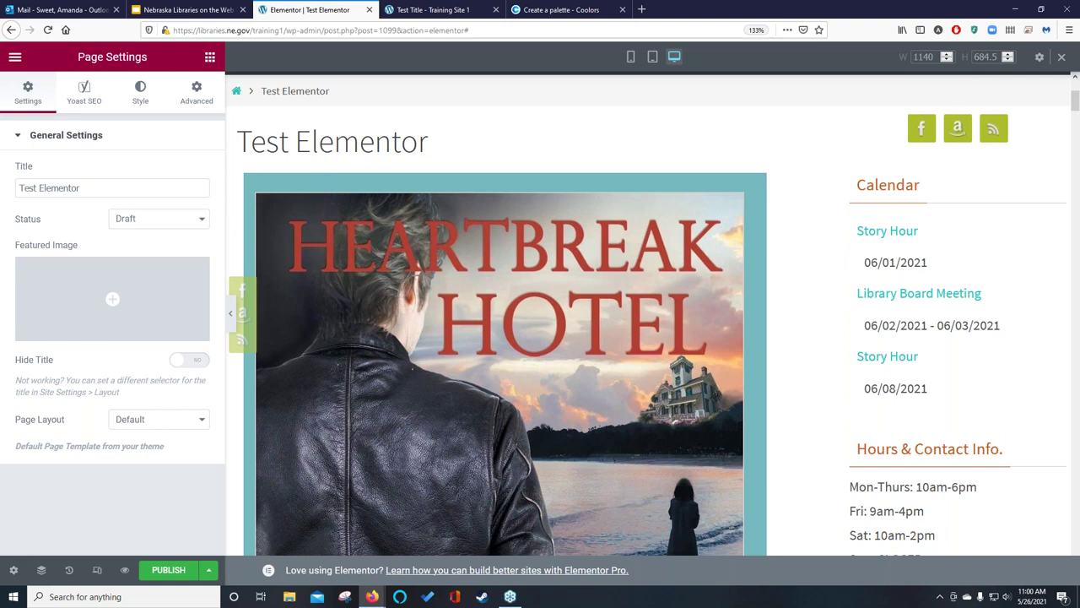
{"action": "left_click", "coordinate": [148, 91]}
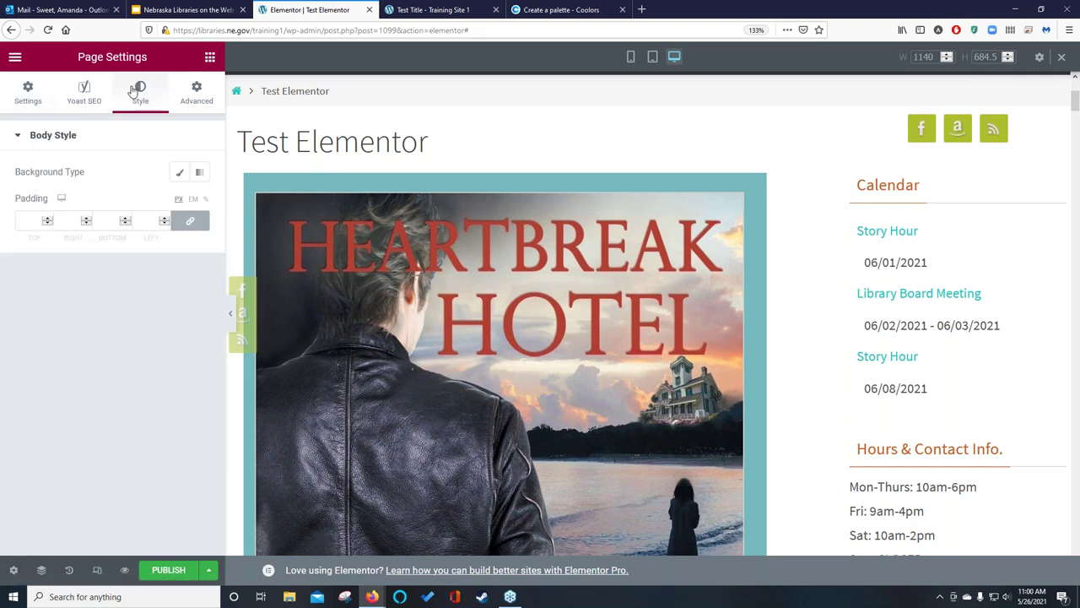
{"action": "left_click", "coordinate": [26, 90]}
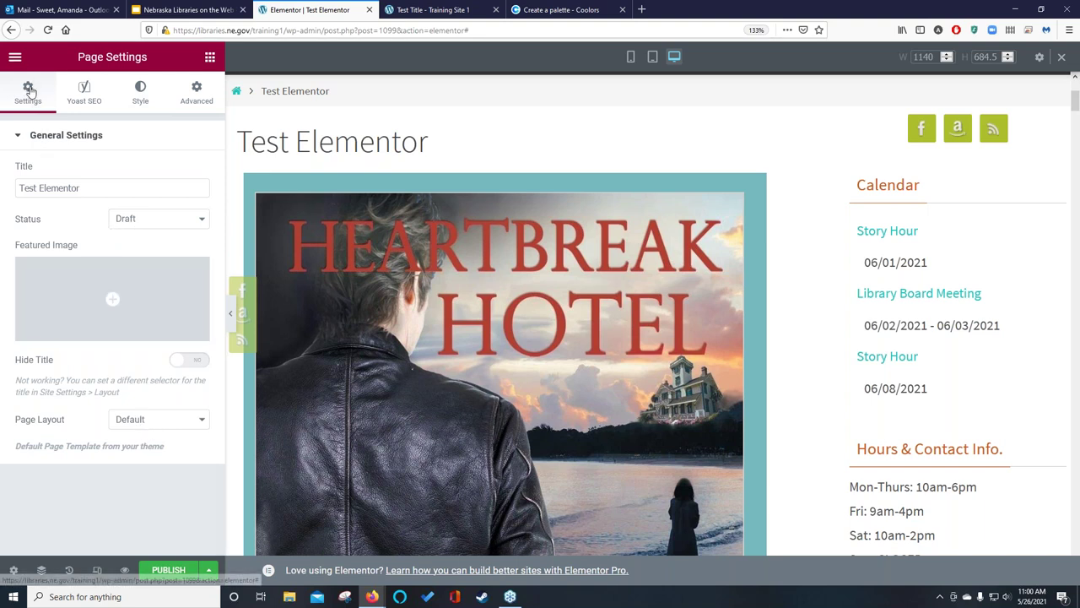
{"action": "left_click", "coordinate": [150, 422]}
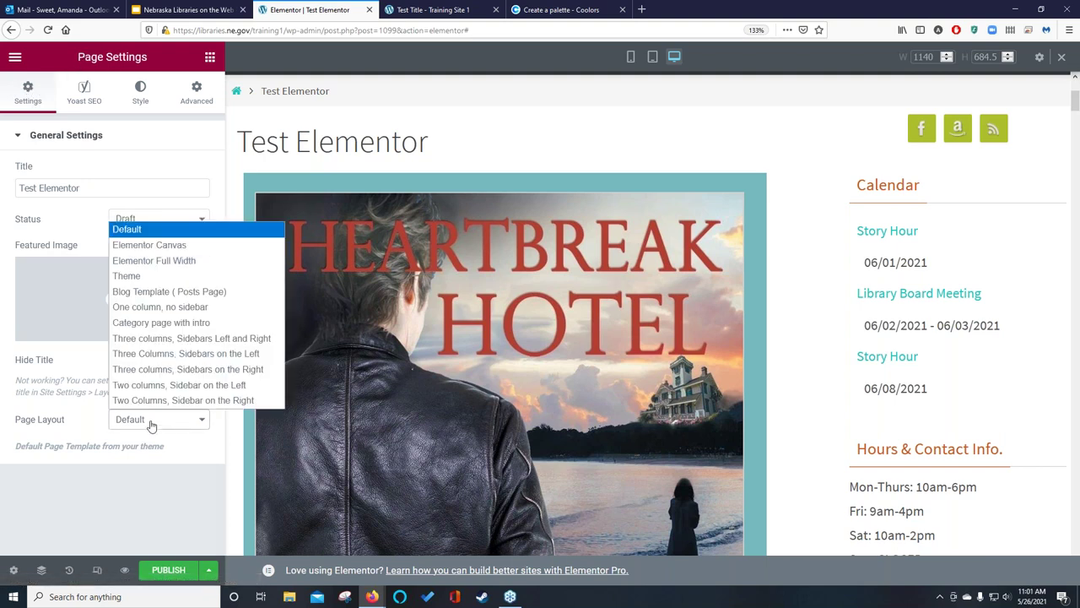
{"action": "left_click", "coordinate": [181, 307]}
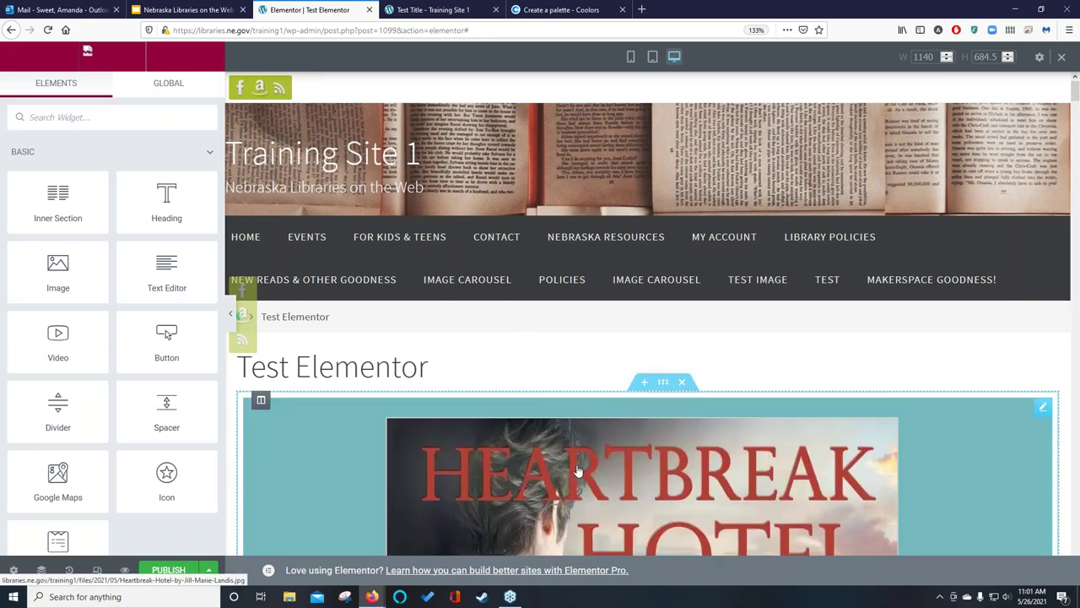
Examine the gallery in the page's one-column layout and look through the available basic and Pro widgets.
{"action": "scroll", "coordinate": [658, 447], "scroll_direction": "down", "scroll_amount": 3}
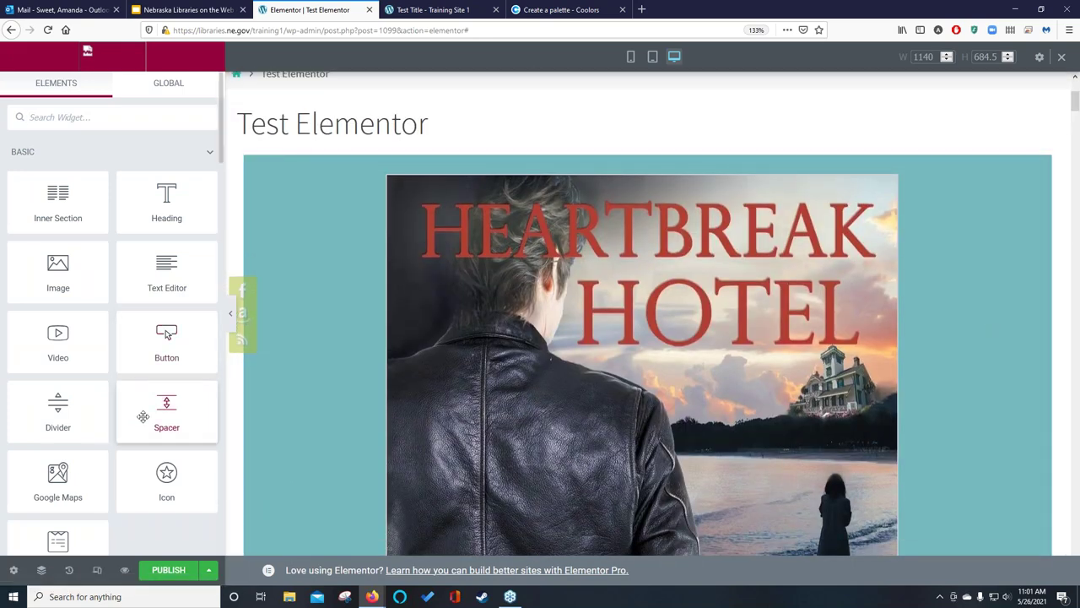
{"action": "scroll", "coordinate": [143, 416], "scroll_direction": "down", "scroll_amount": 2}
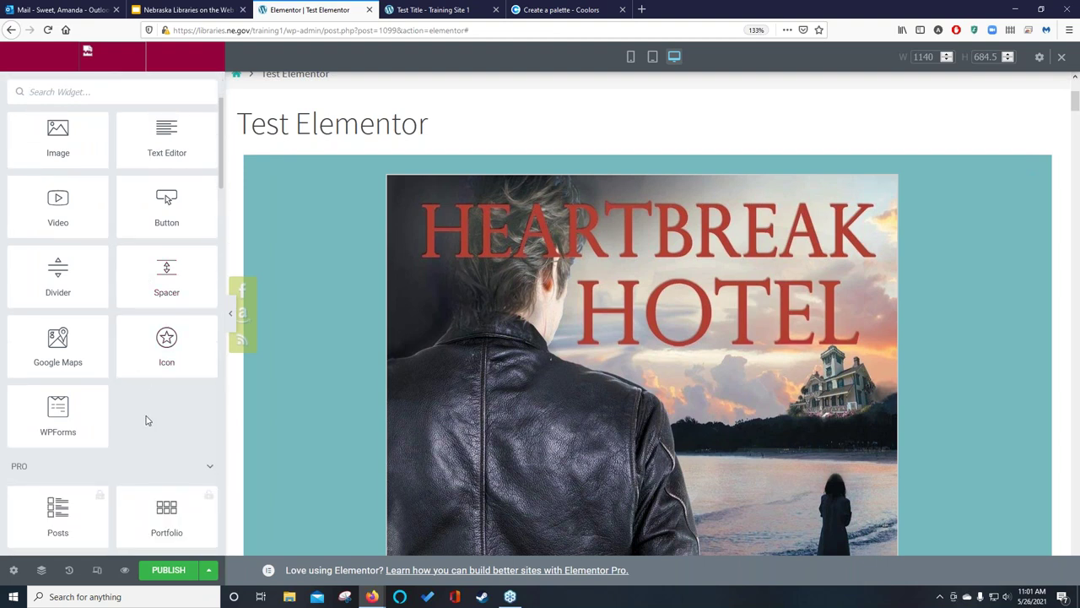
{"action": "scroll", "coordinate": [145, 419], "scroll_direction": "down", "scroll_amount": 1}
{"action": "scroll", "coordinate": [155, 414], "scroll_direction": "up", "scroll_amount": 2}
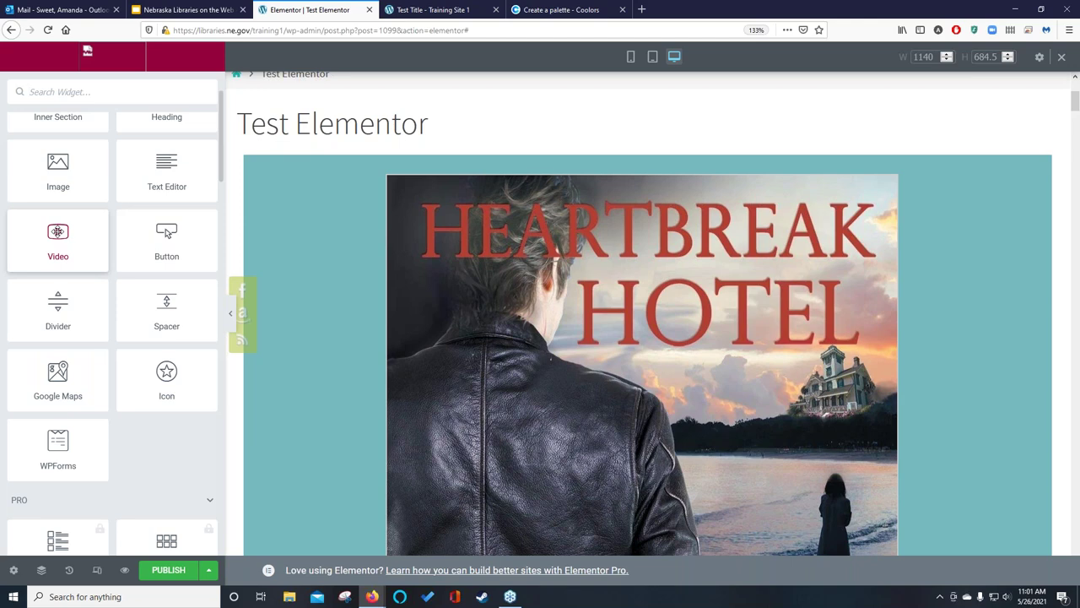
{"action": "scroll", "coordinate": [384, 350], "scroll_direction": "down", "scroll_amount": 5}
{"action": "scroll", "coordinate": [393, 399], "scroll_direction": "up", "scroll_amount": 4}
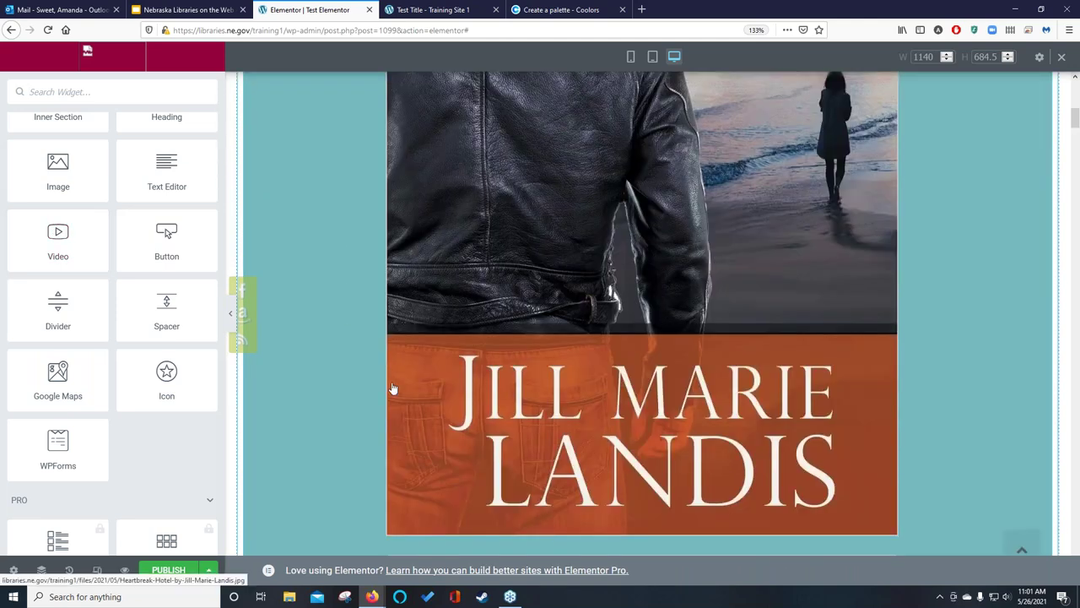
{"action": "scroll", "coordinate": [392, 398], "scroll_direction": "up", "scroll_amount": 1}
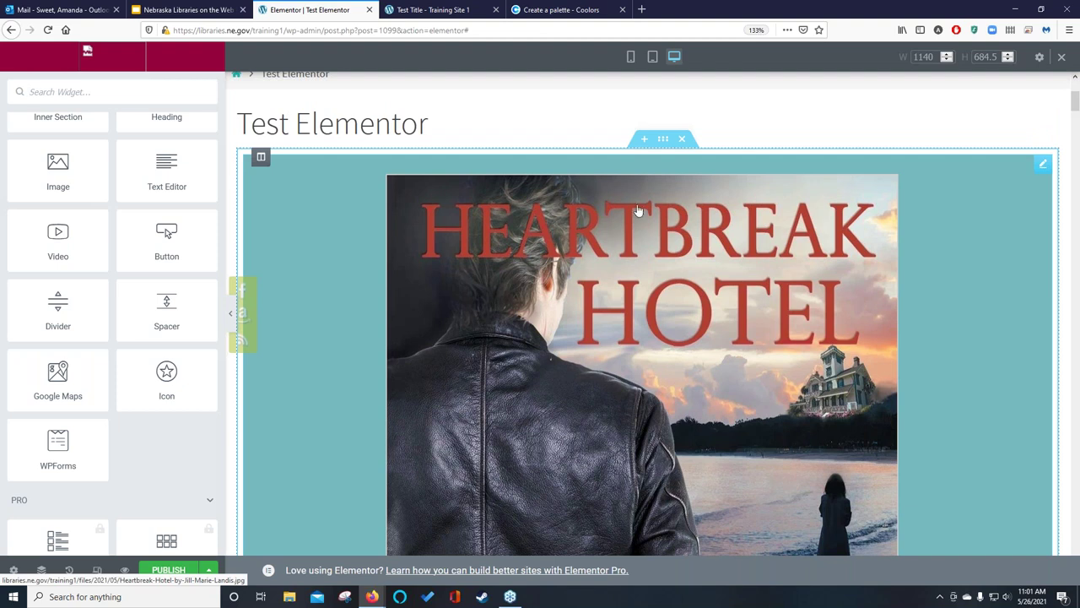
Delete the book cover gallery section and add a single-column section below the text block with a Video widget in it.
{"action": "left_click", "coordinate": [682, 140]}
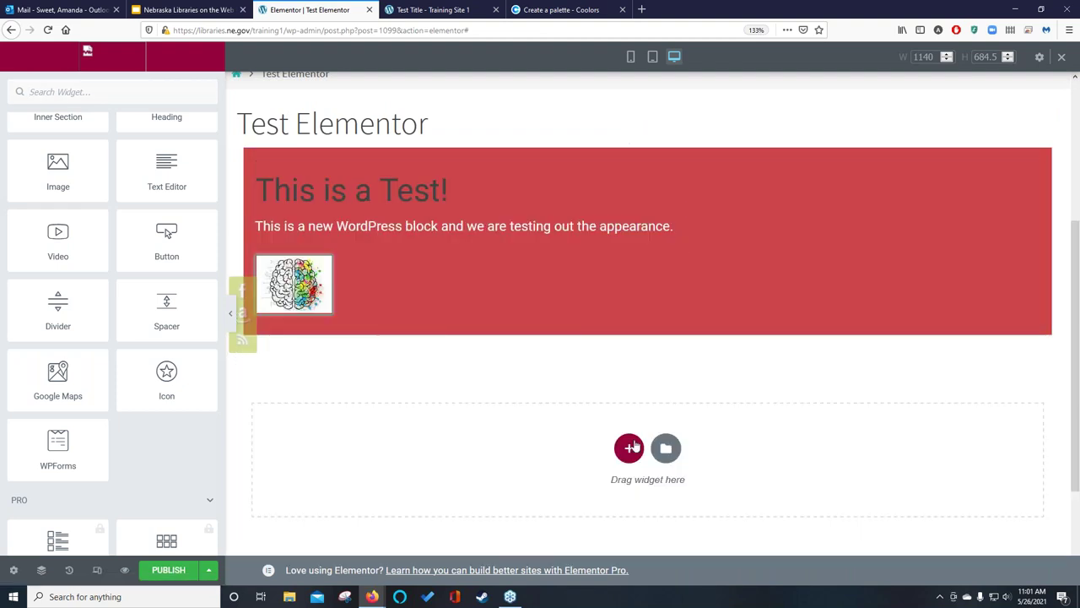
{"action": "left_click", "coordinate": [629, 450]}
{"action": "left_click", "coordinate": [342, 494]}
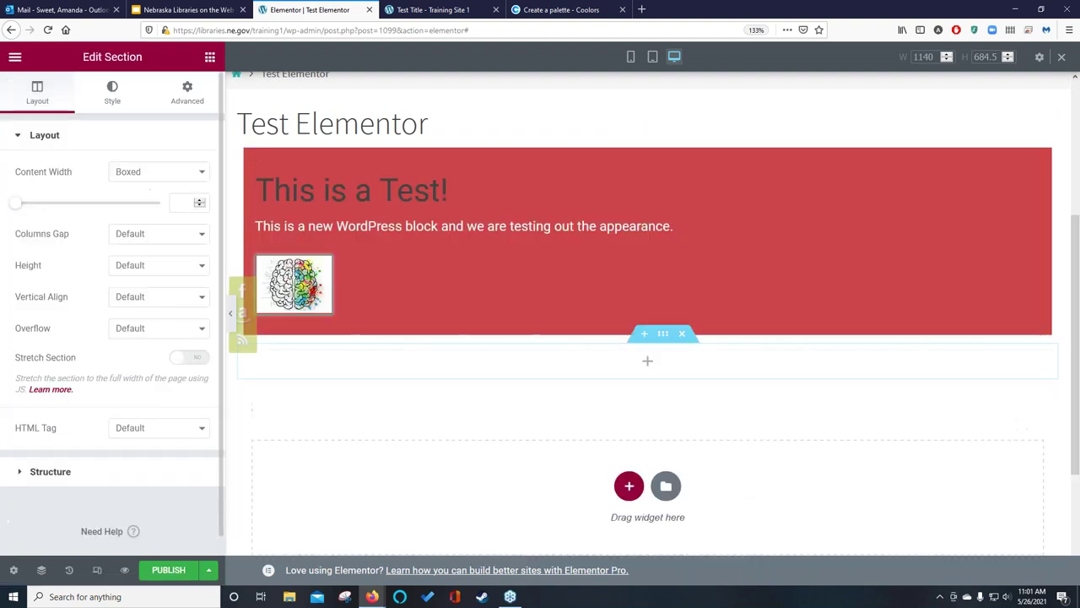
{"action": "left_click", "coordinate": [647, 365]}
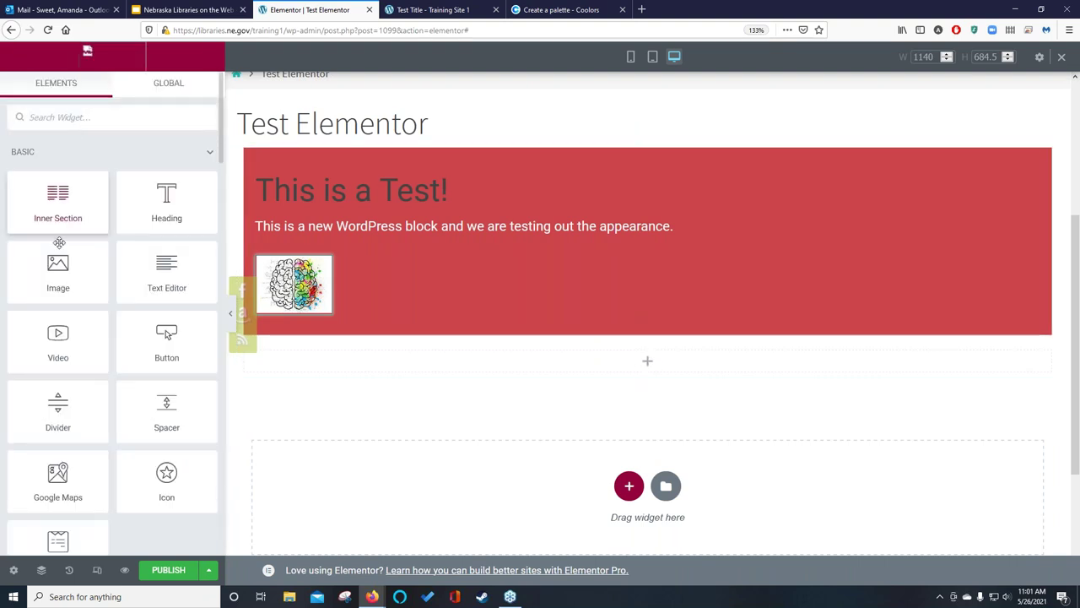
{"action": "left_click_drag", "start_coordinate": [52, 336], "coordinate": [560, 359]}
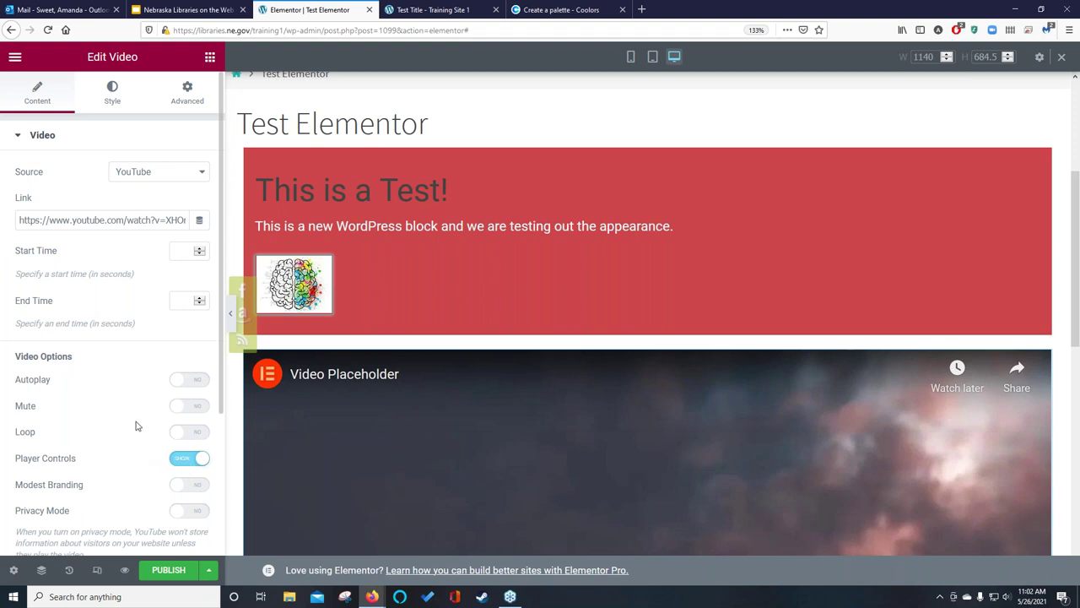
Review the Video widget's content, style and advanced settings and look over the video placeholder on the page.
{"action": "left_click", "coordinate": [113, 100]}
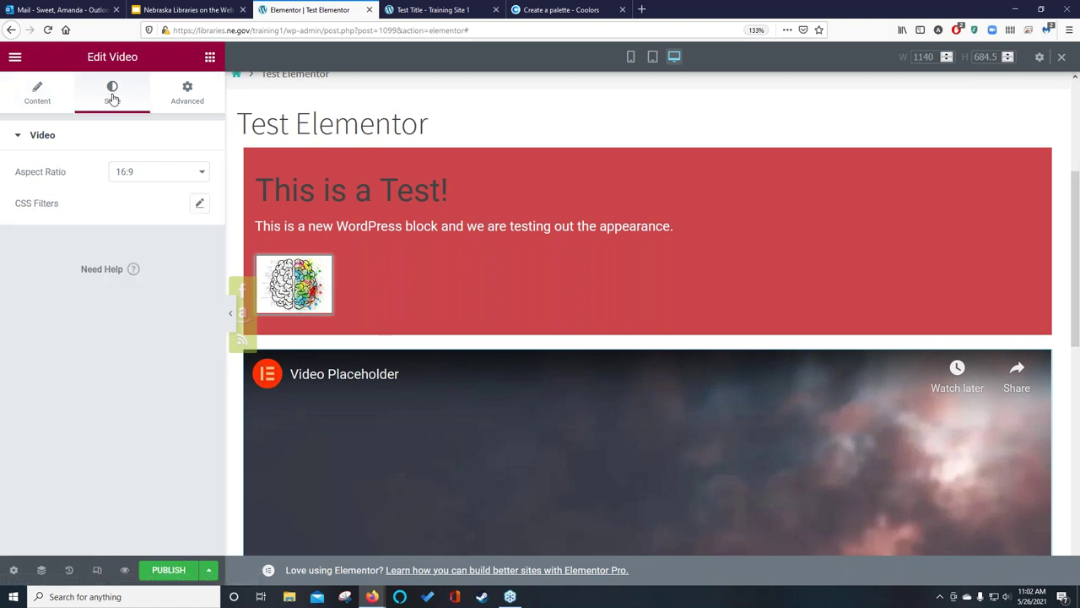
{"action": "left_click", "coordinate": [191, 99]}
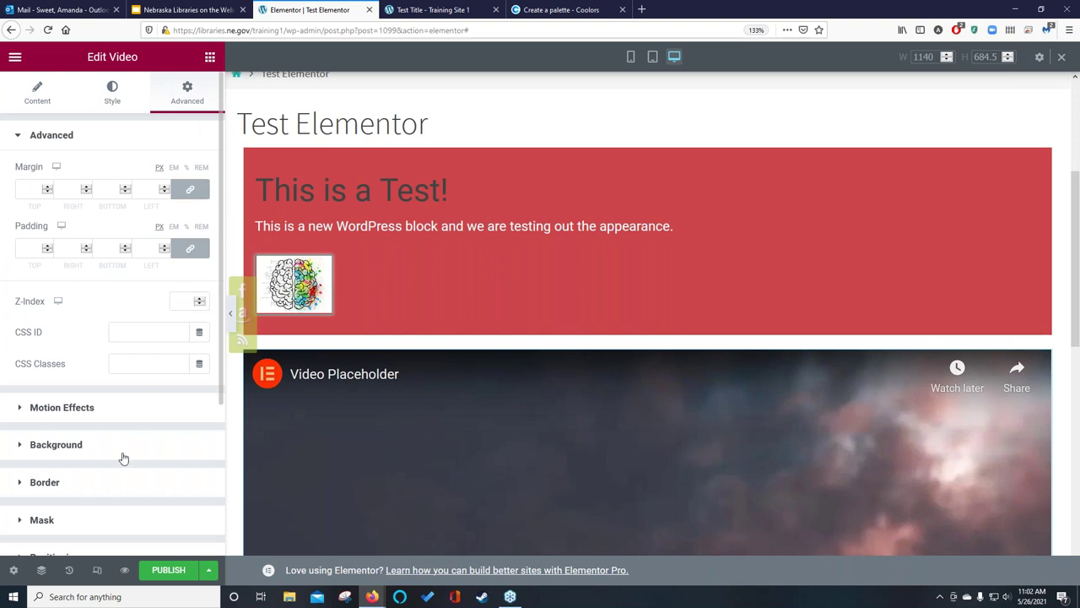
{"action": "left_click", "coordinate": [38, 92]}
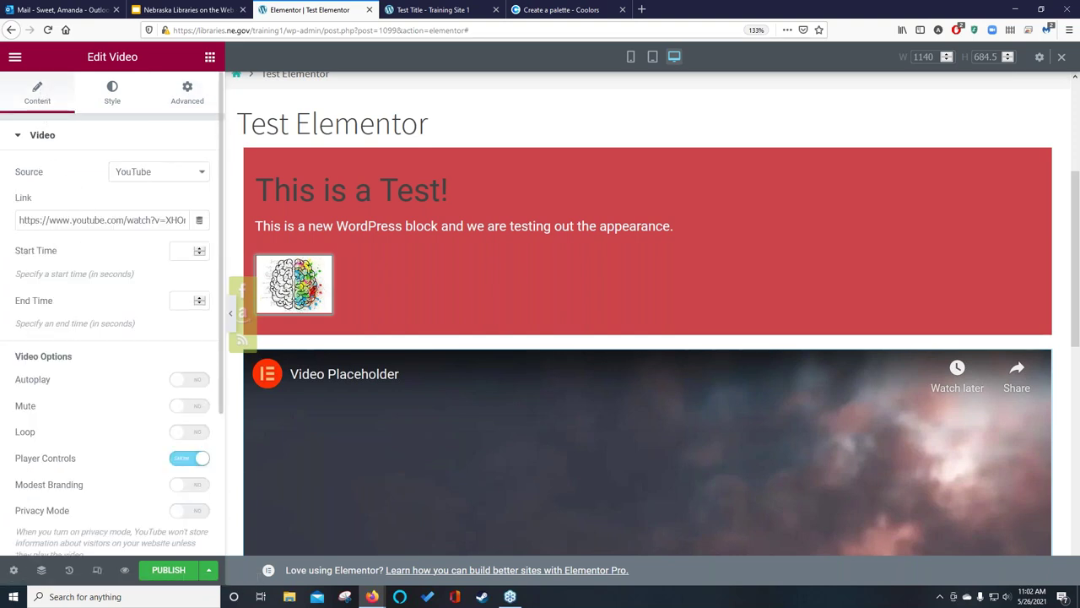
{"action": "scroll", "coordinate": [422, 319], "scroll_direction": "down", "scroll_amount": 5}
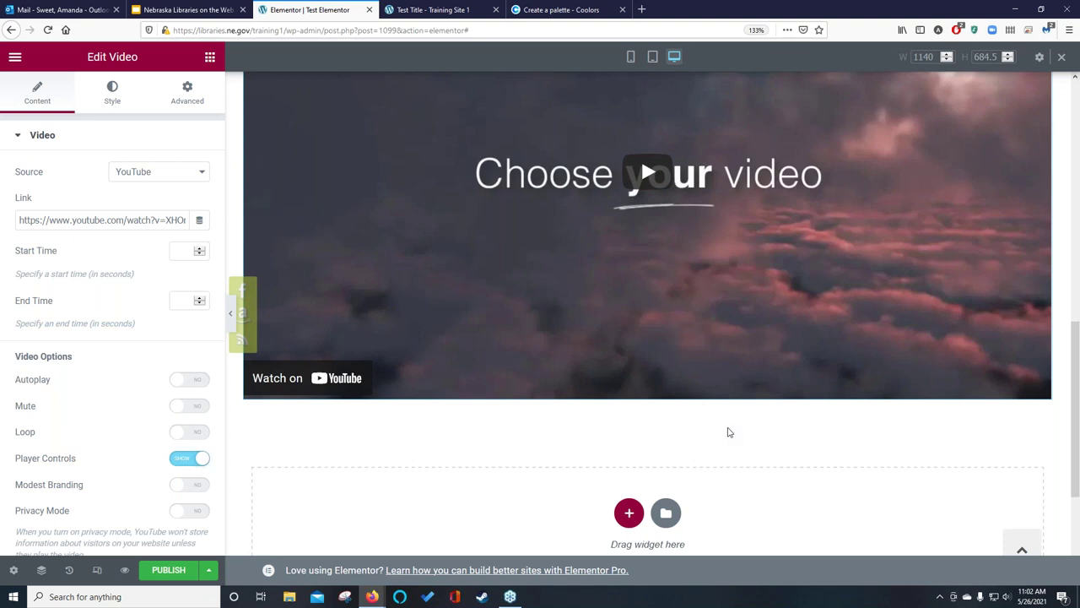
{"action": "scroll", "coordinate": [729, 432], "scroll_direction": "up", "scroll_amount": 8}
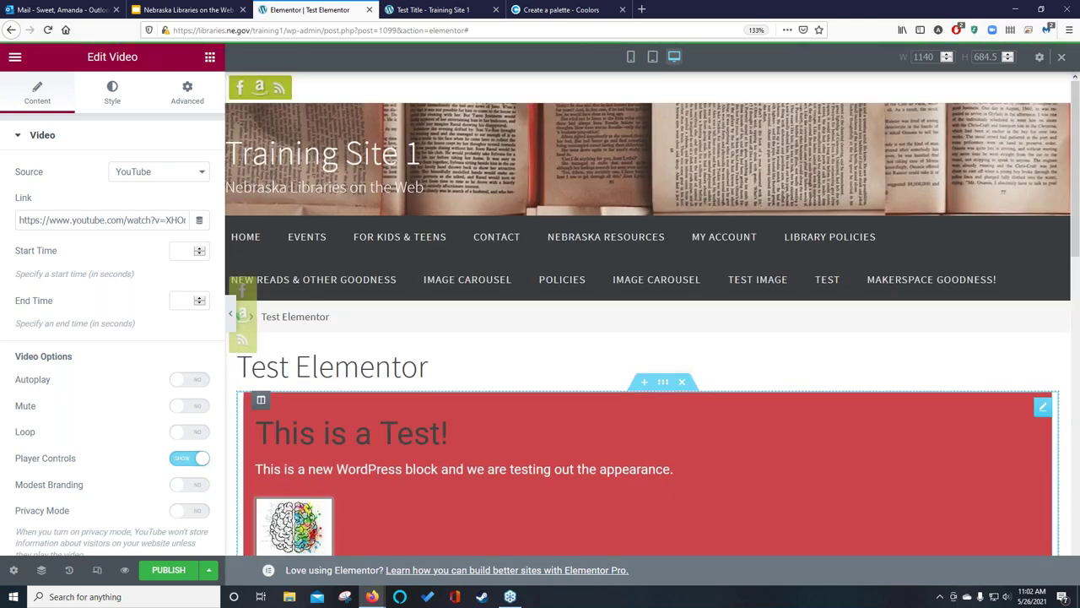
{"action": "scroll", "coordinate": [729, 426], "scroll_direction": "down", "scroll_amount": 5}
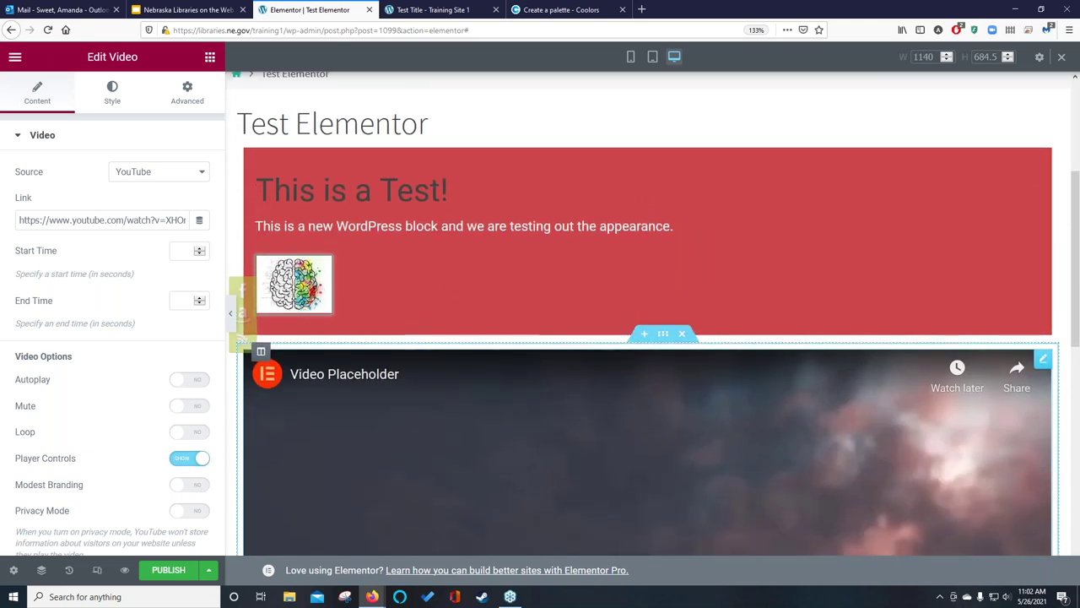
{"action": "scroll", "coordinate": [731, 430], "scroll_direction": "up", "scroll_amount": 2}
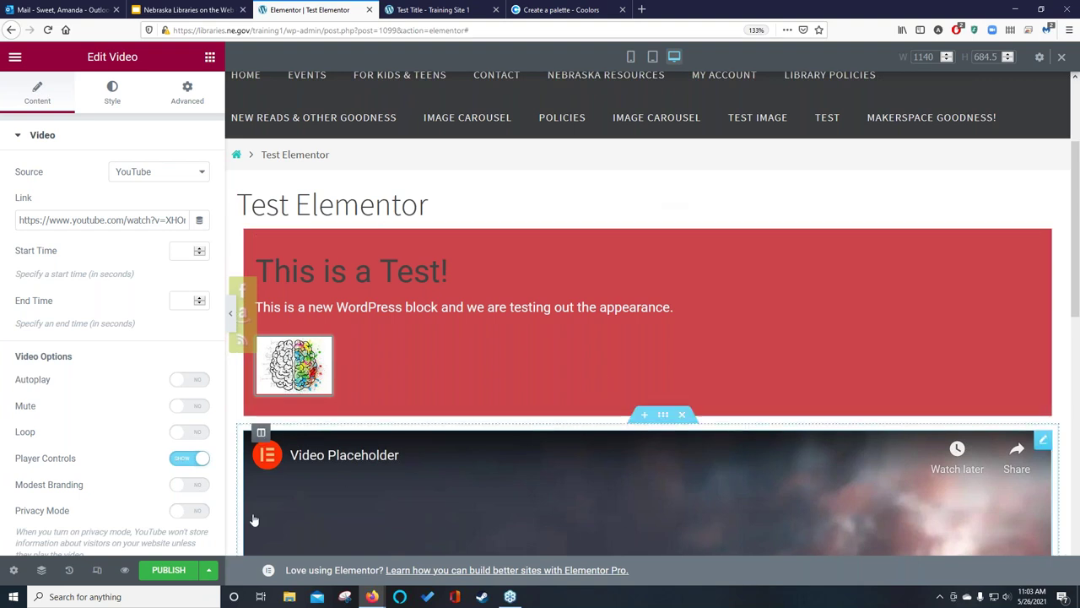
Check the options for saving the page and collapse the Basic widget category to view the Pro widgets.
{"action": "left_click", "coordinate": [210, 572]}
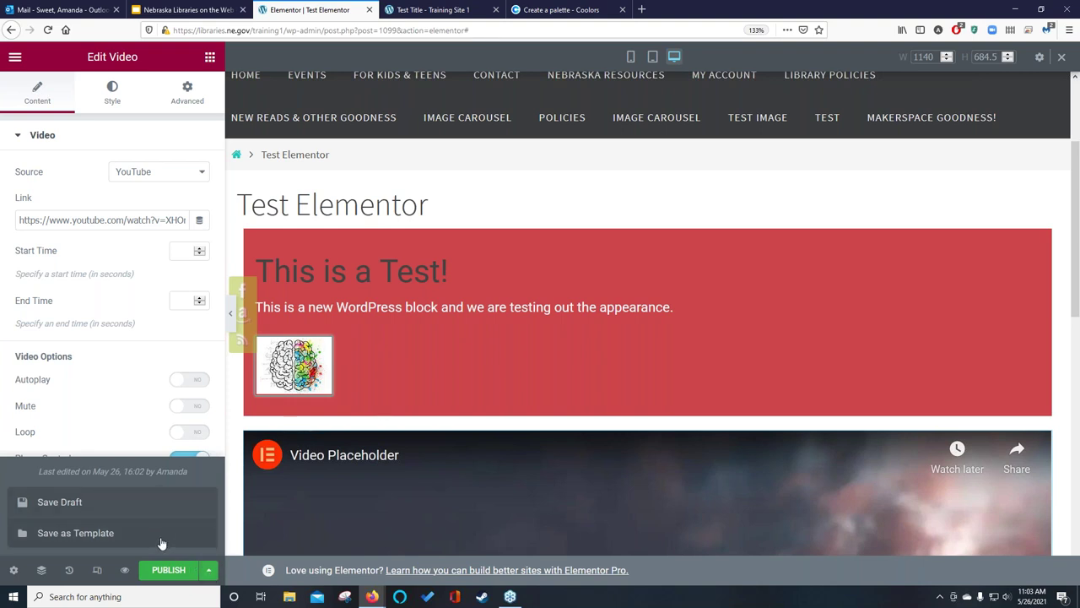
{"action": "left_click", "coordinate": [232, 491]}
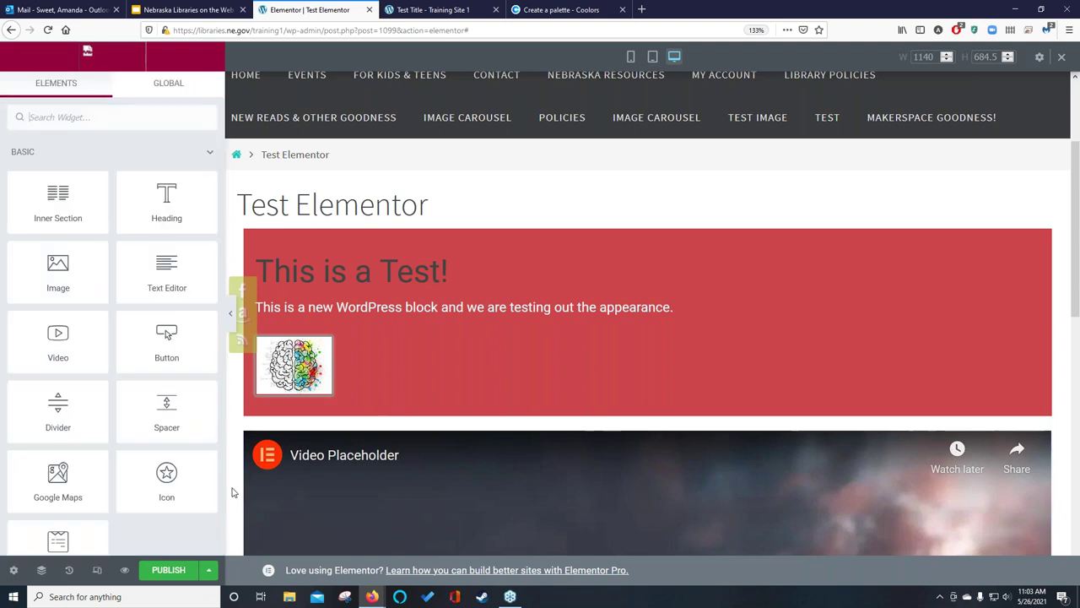
{"action": "left_click", "coordinate": [89, 156]}
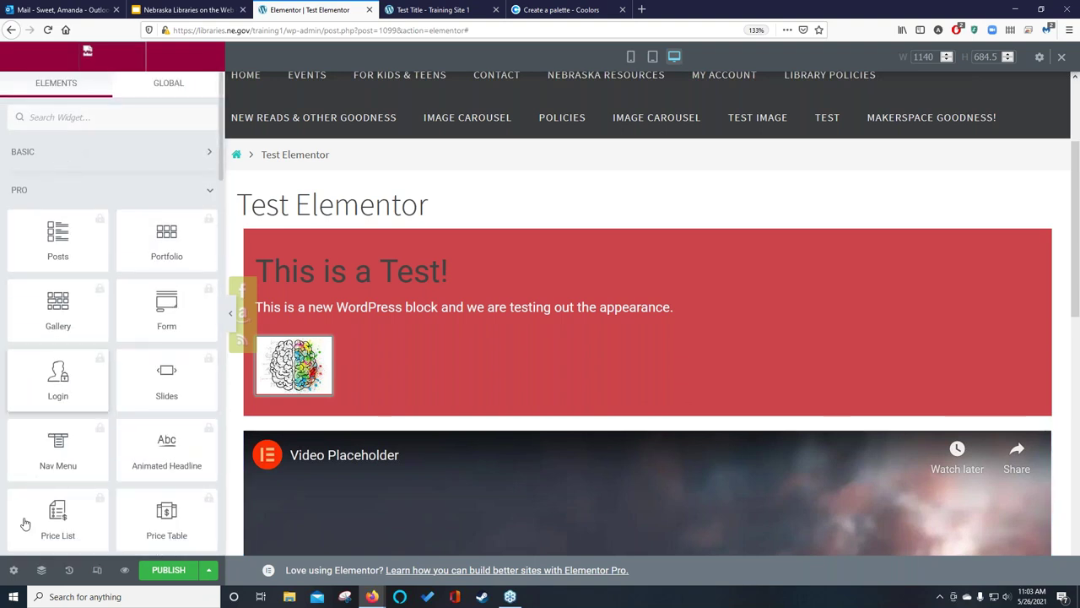
Exit Elementor to the WordPress dashboard and confirm leaving the page.
{"action": "left_click", "coordinate": [14, 574]}
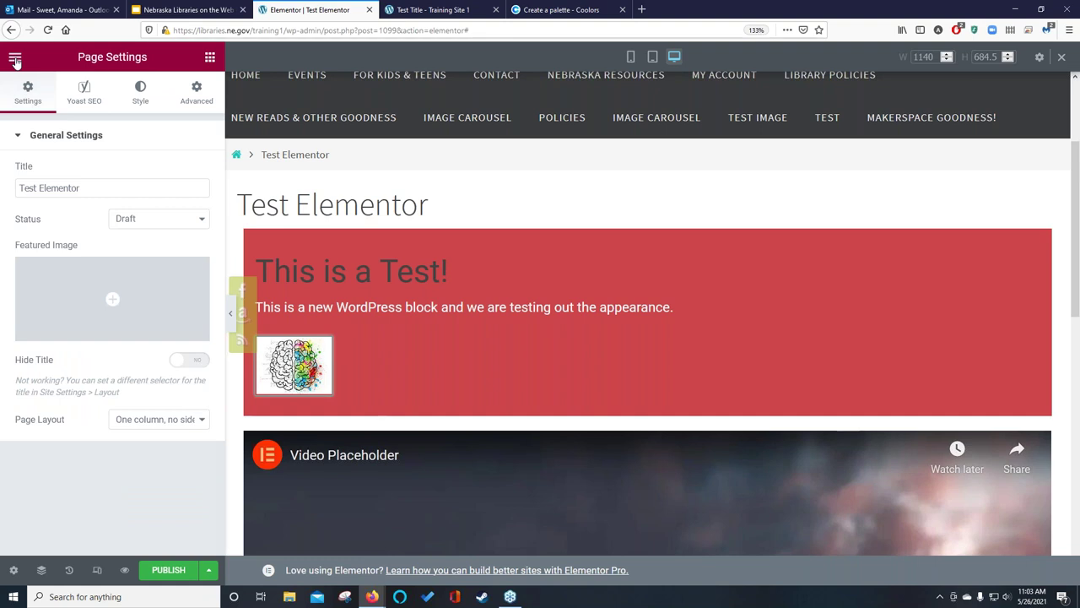
{"action": "left_click", "coordinate": [14, 59]}
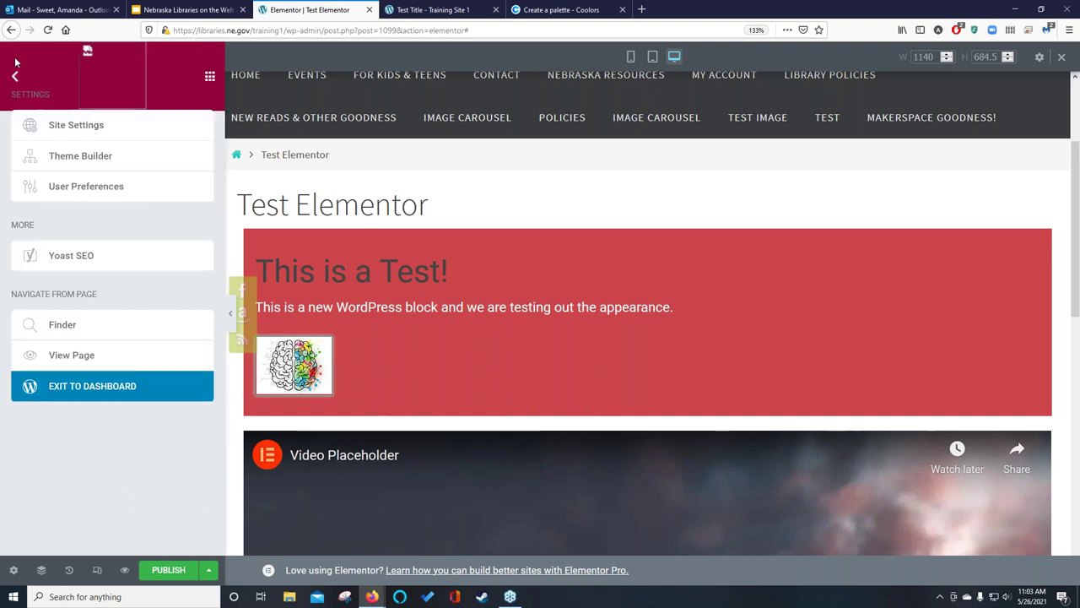
{"action": "left_click", "coordinate": [120, 395]}
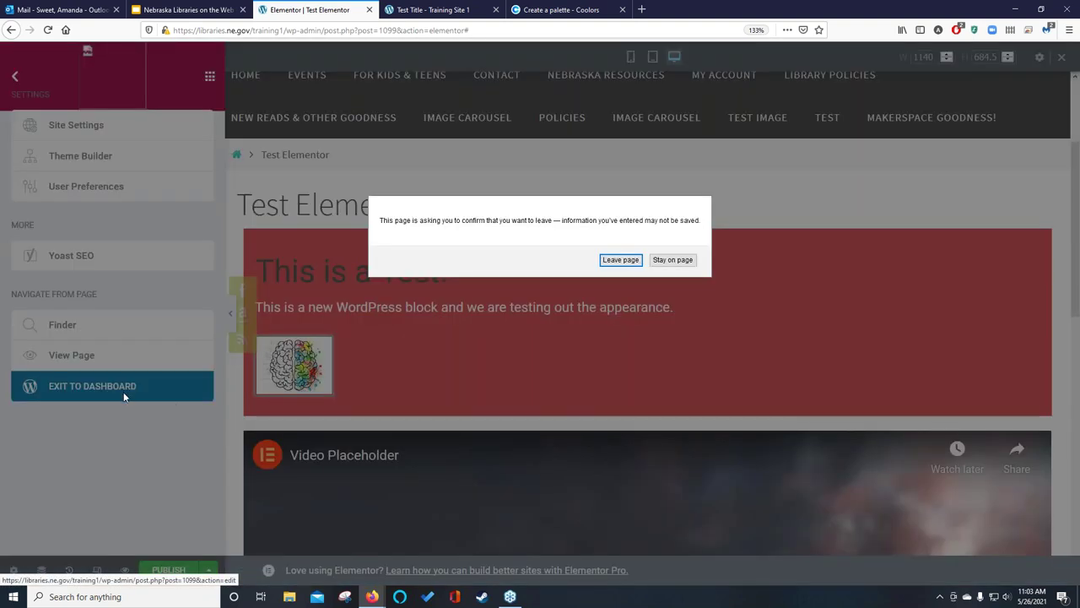
{"action": "left_click", "coordinate": [621, 260]}
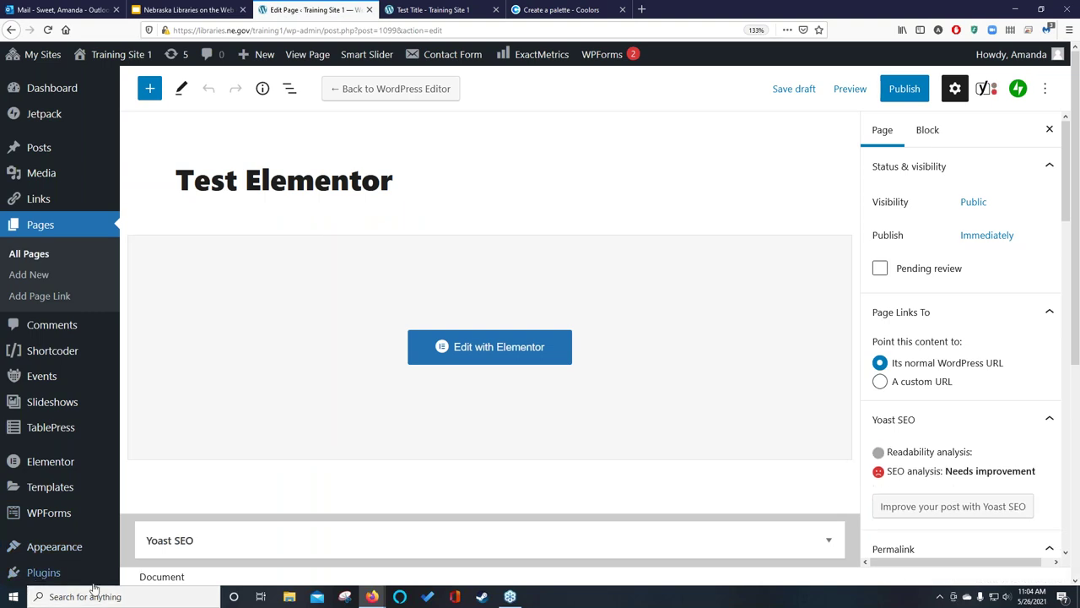
Request switching the Test Elementor page back to the WordPress default editor and cancel the switch.
{"action": "mouse_move", "coordinate": [68, 574]}
{"action": "mouse_move", "coordinate": [115, 547]}
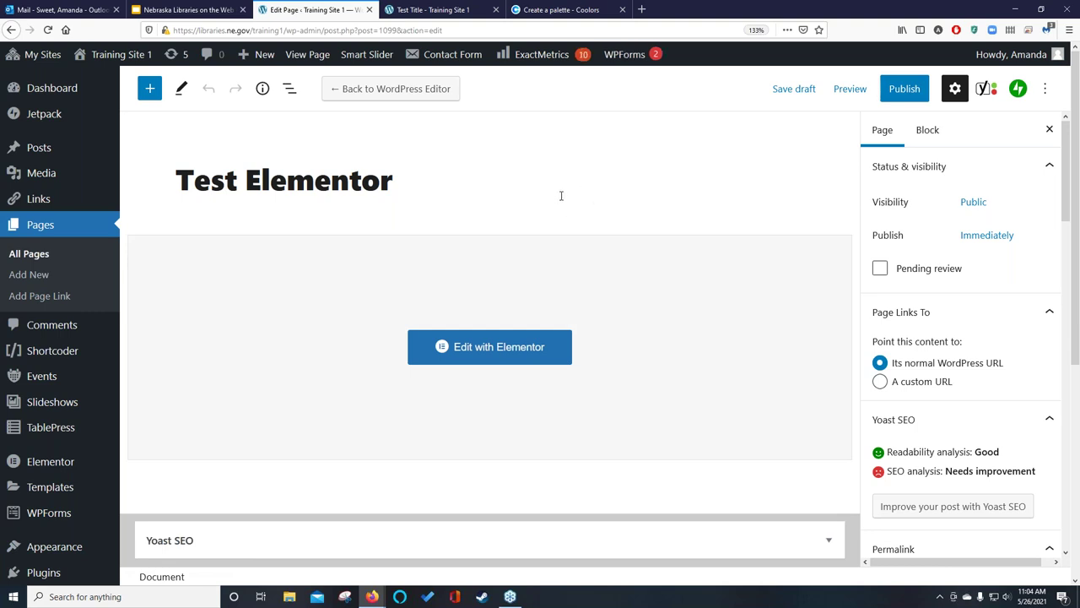
{"action": "left_click", "coordinate": [415, 97]}
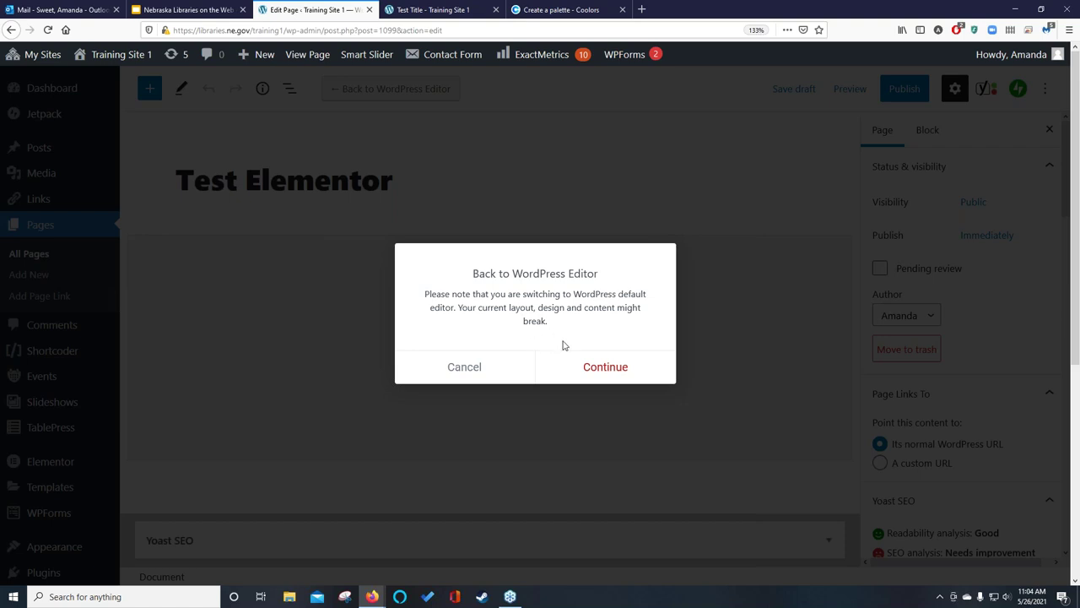
{"action": "left_click", "coordinate": [469, 374]}
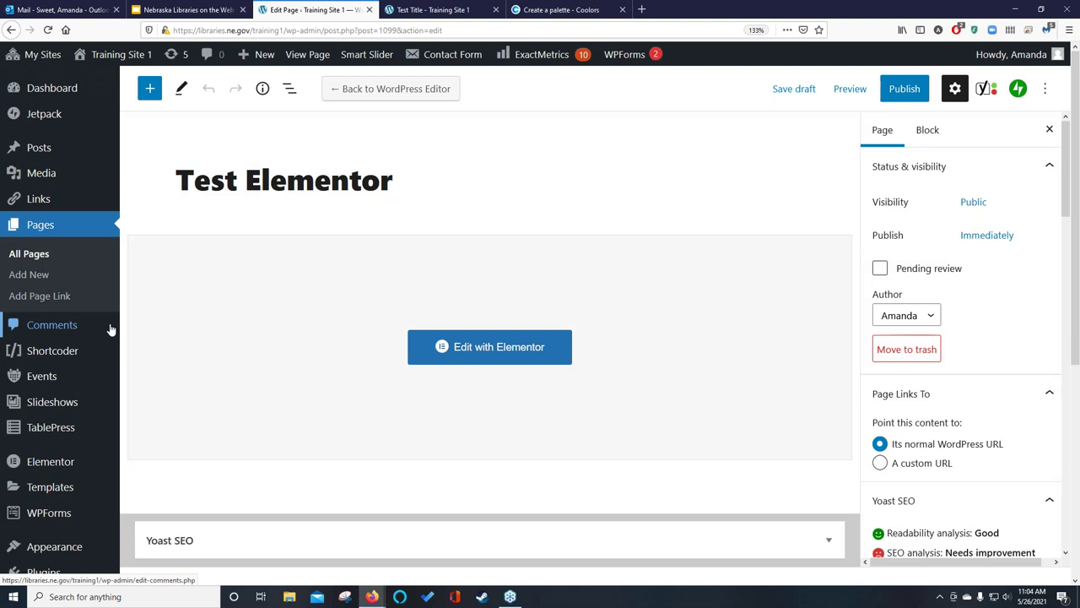
Examine the plugin entries in the admin menu, including the submenus of Slideshows, WPForms, Calendar and Events.
{"action": "scroll", "coordinate": [110, 329], "scroll_direction": "down", "scroll_amount": 3}
{"action": "mouse_move", "coordinate": [61, 242]}
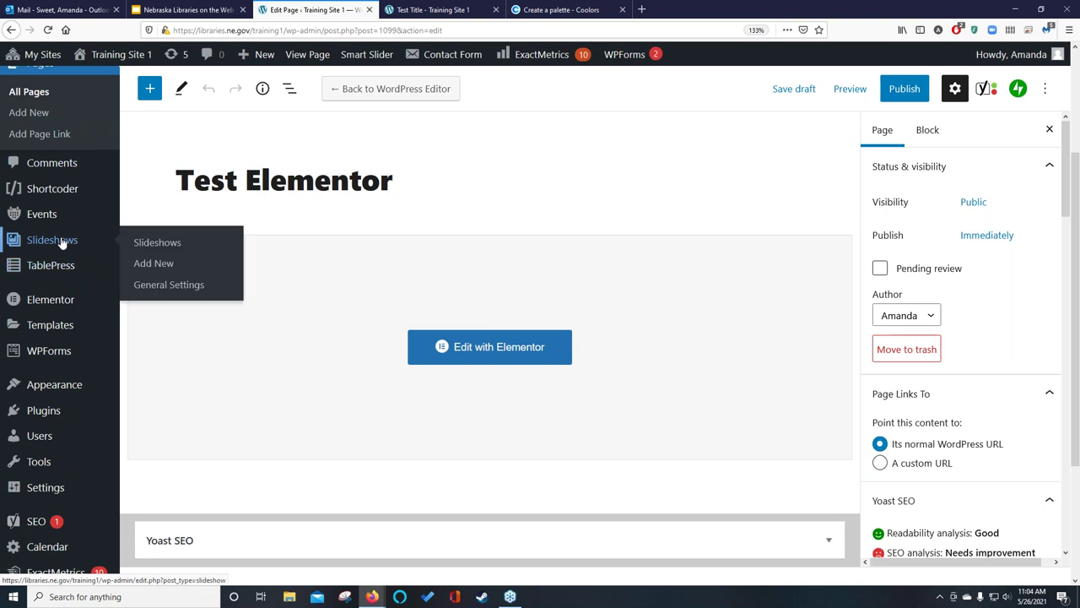
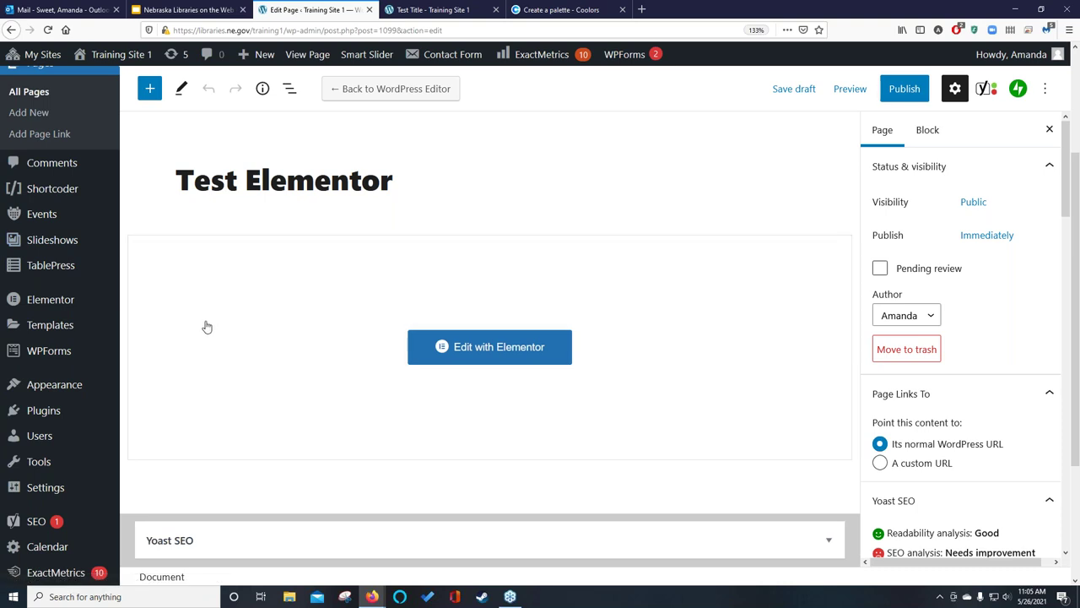
{"action": "scroll", "coordinate": [207, 327], "scroll_direction": "down", "scroll_amount": 2}
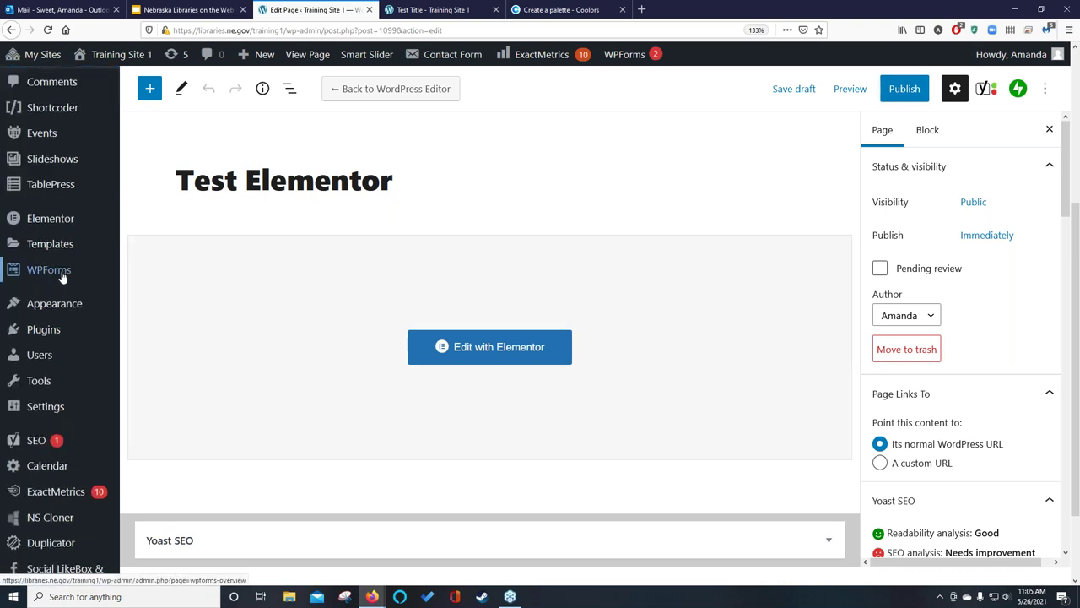
{"action": "mouse_move", "coordinate": [46, 275]}
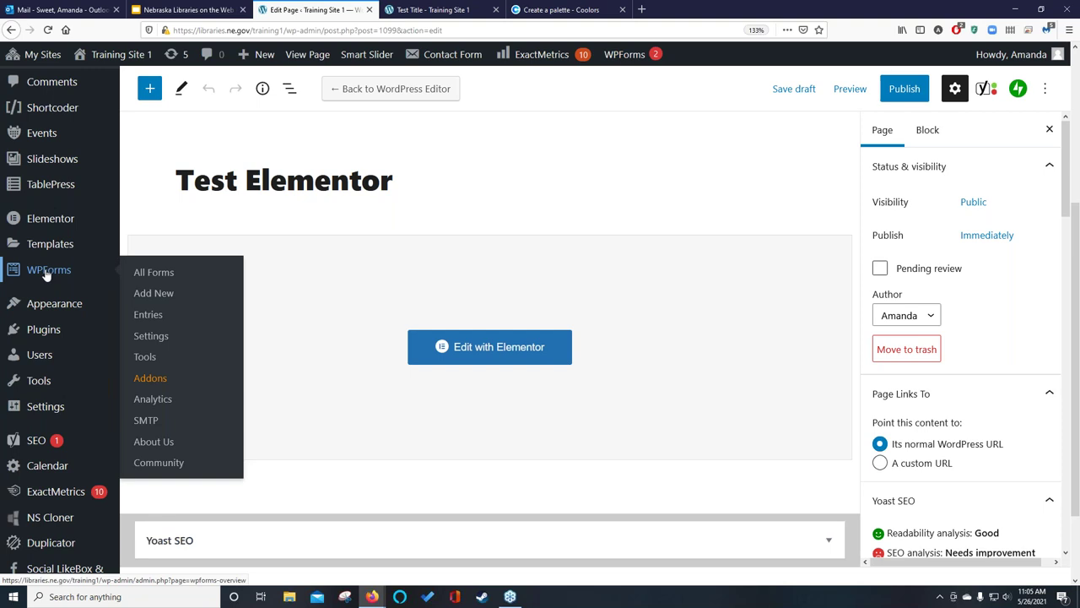
{"action": "scroll", "coordinate": [52, 337], "scroll_direction": "down", "scroll_amount": 2}
{"action": "mouse_move", "coordinate": [53, 381]}
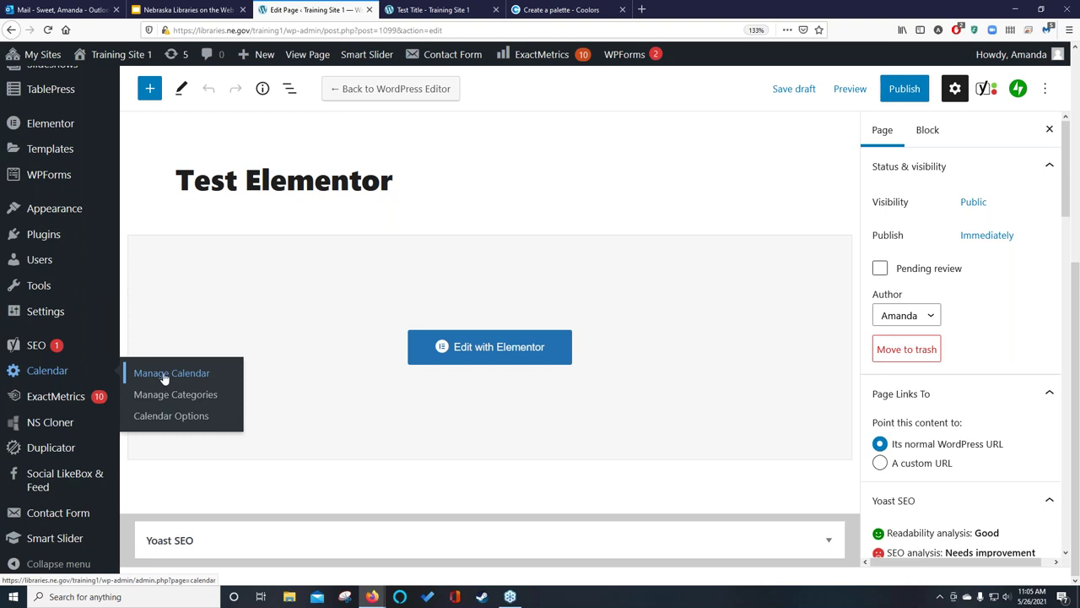
{"action": "scroll", "coordinate": [120, 328], "scroll_direction": "up", "scroll_amount": 5}
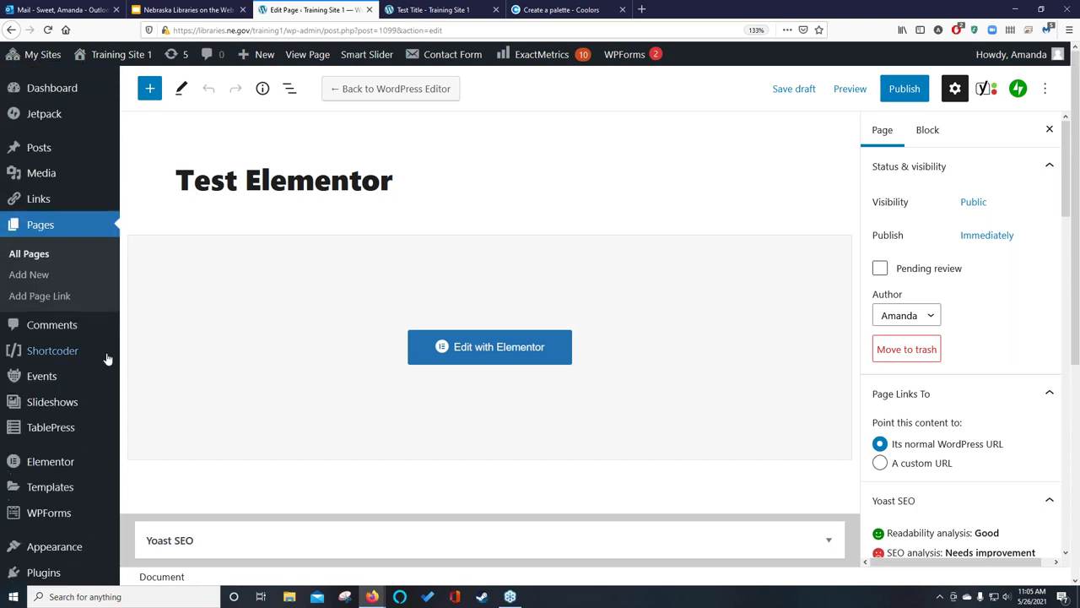
{"action": "mouse_move", "coordinate": [38, 380]}
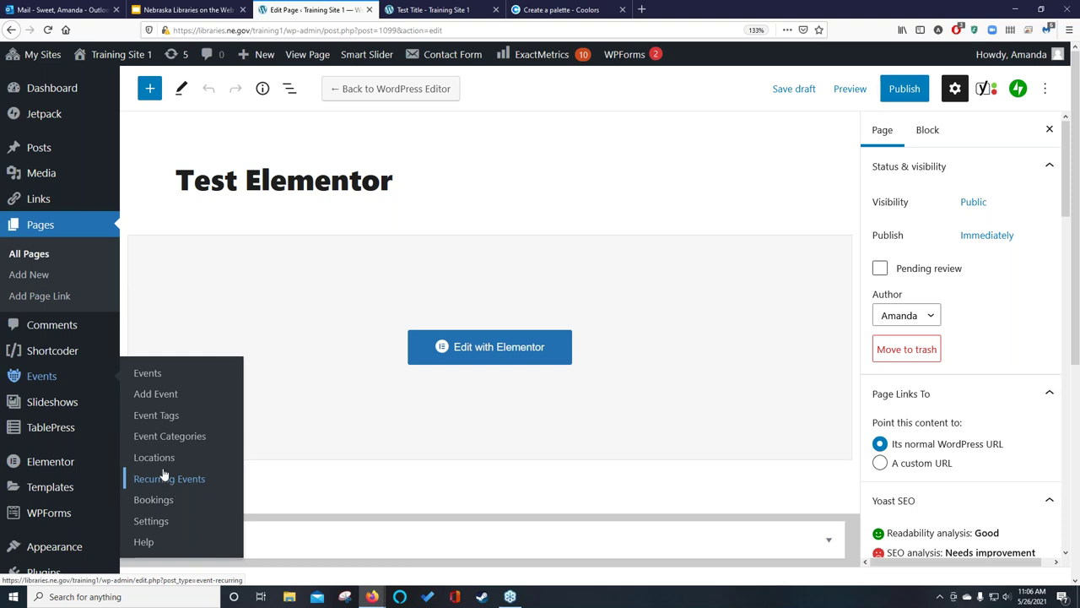
{"action": "mouse_move", "coordinate": [56, 434]}
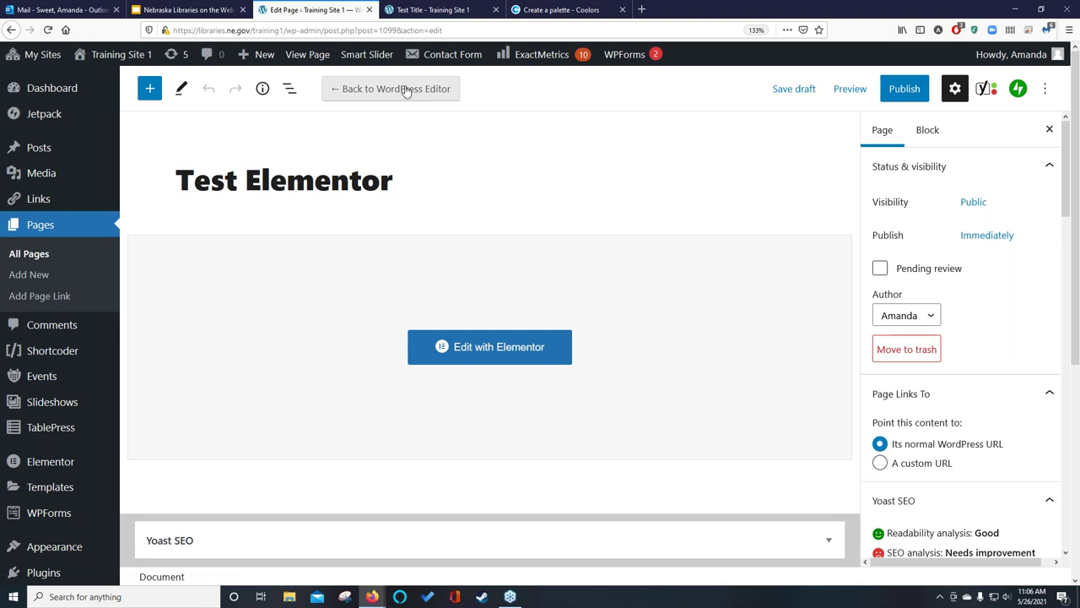
Look through the rest of the admin menu, including the Elementor and SEO submenus, and revisit the Shortcoder and Events entries.
{"action": "scroll", "coordinate": [84, 380], "scroll_direction": "down", "scroll_amount": 2}
{"action": "mouse_move", "coordinate": [85, 379]}
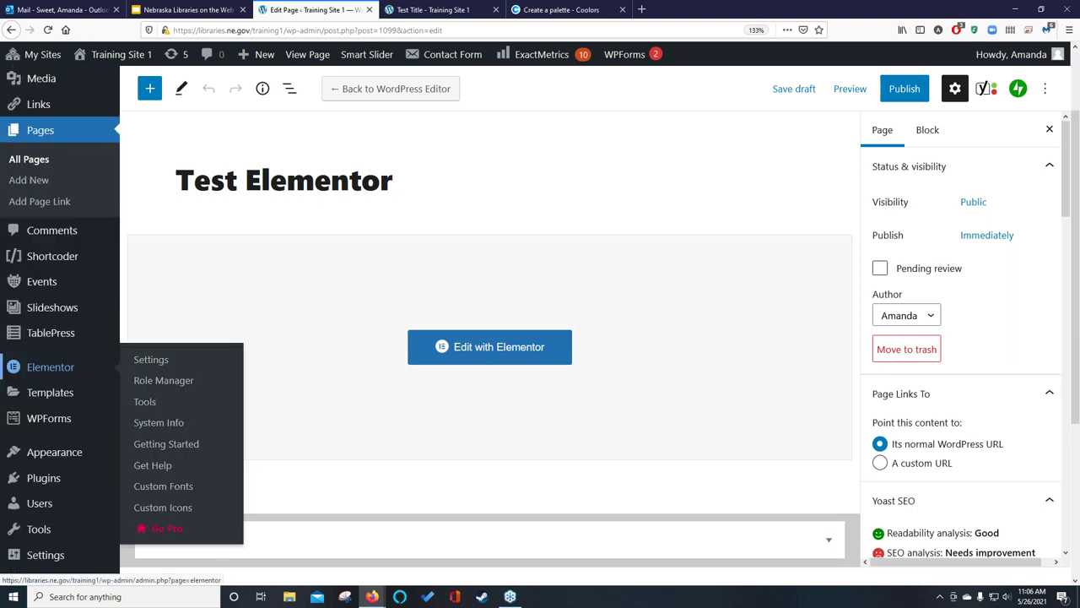
{"action": "scroll", "coordinate": [120, 373], "scroll_direction": "down", "scroll_amount": 4}
{"action": "mouse_move", "coordinate": [121, 373]}
{"action": "scroll", "coordinate": [120, 373], "scroll_direction": "down", "scroll_amount": 2}
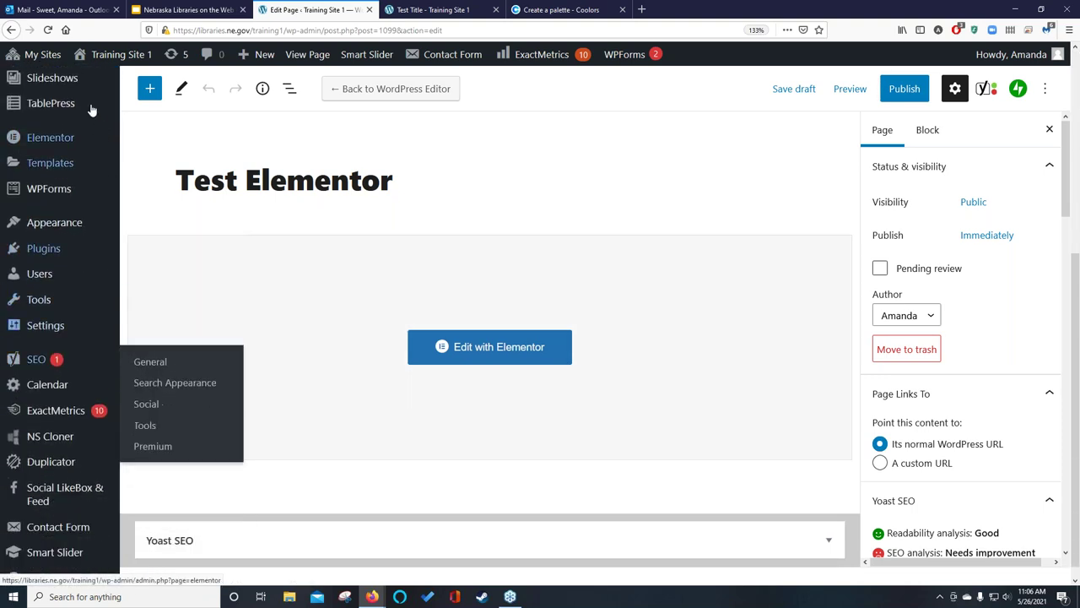
{"action": "mouse_move", "coordinate": [57, 108]}
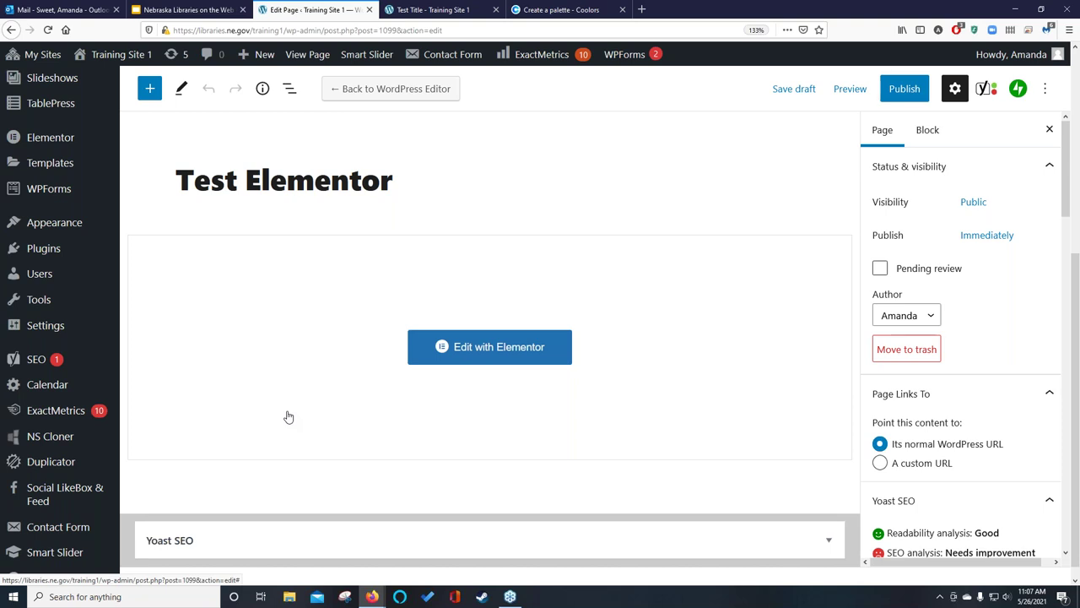
{"action": "scroll", "coordinate": [116, 340], "scroll_direction": "up", "scroll_amount": 4}
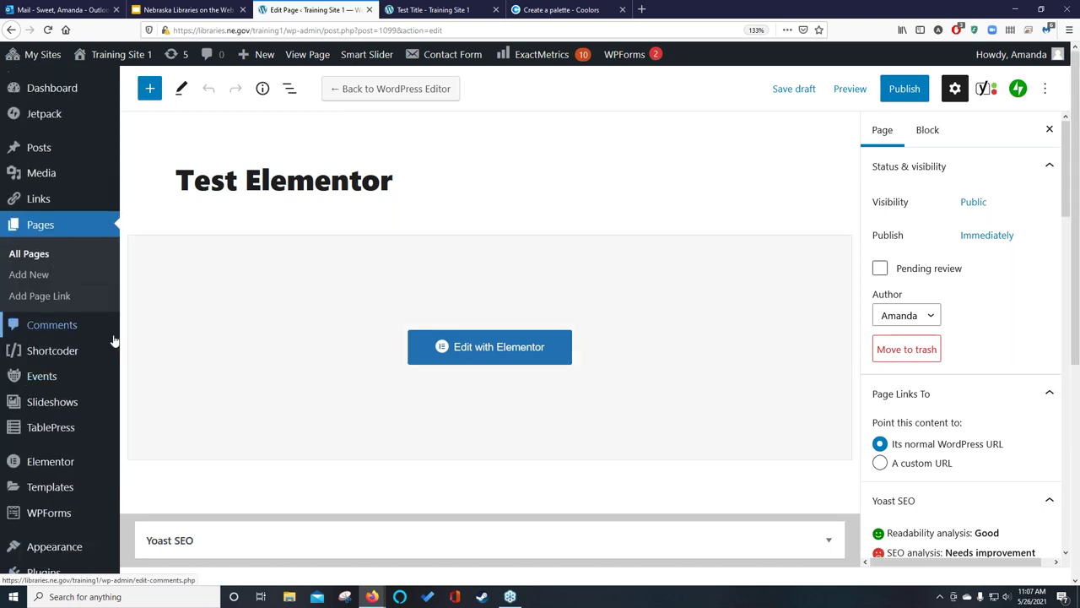
{"action": "mouse_move", "coordinate": [30, 121]}
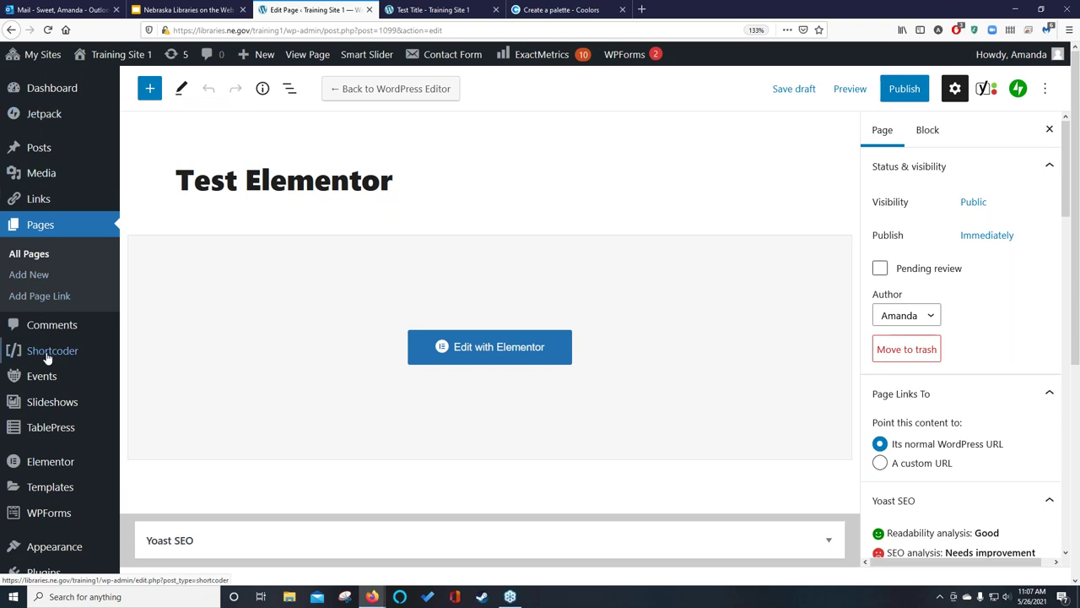
{"action": "mouse_move", "coordinate": [46, 362]}
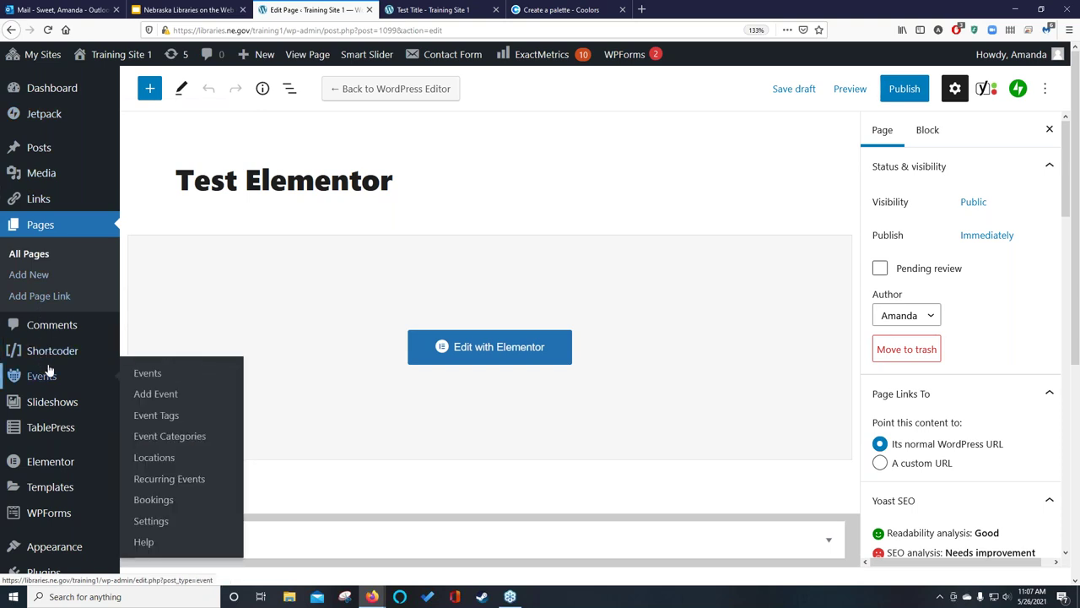
Open the Nirvana theme settings and collapse the expanded Presentation Page section.
{"action": "scroll", "coordinate": [49, 372], "scroll_direction": "down", "scroll_amount": 3}
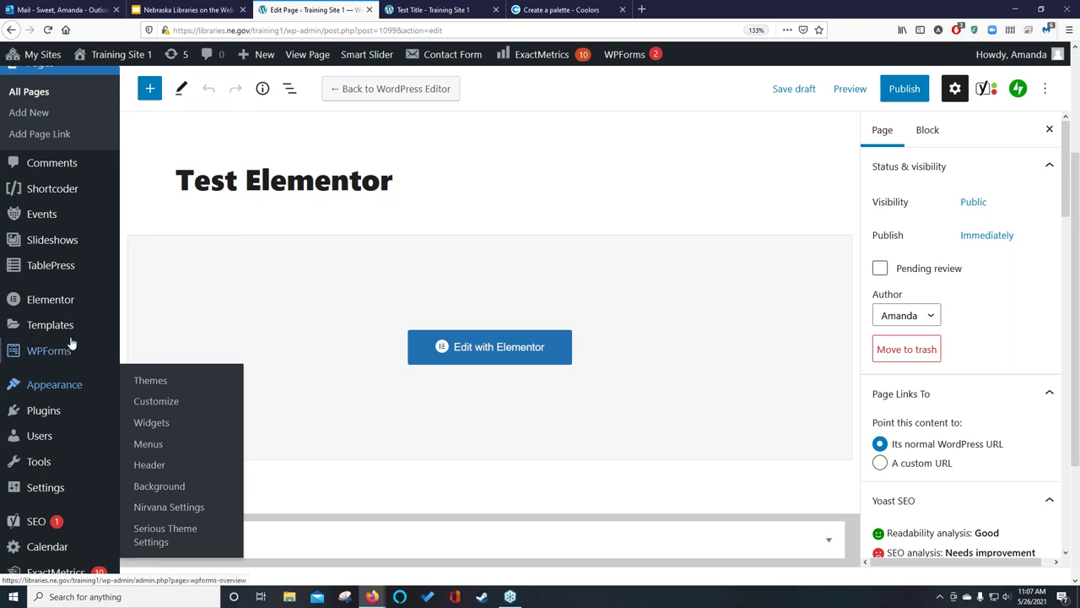
{"action": "mouse_move", "coordinate": [53, 297]}
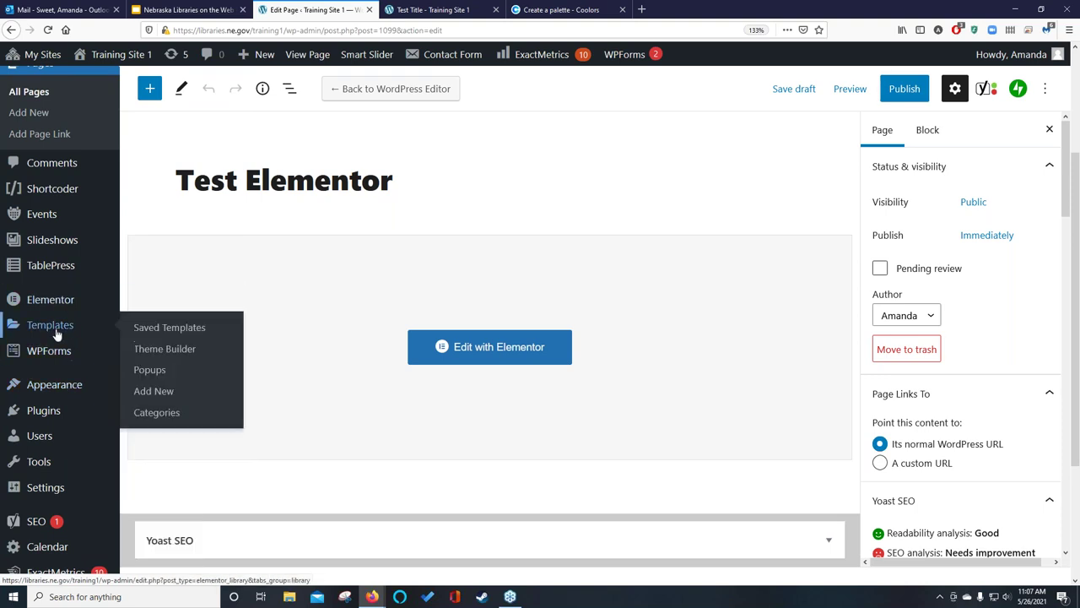
{"action": "scroll", "coordinate": [76, 325], "scroll_direction": "down", "scroll_amount": 3}
{"action": "mouse_move", "coordinate": [46, 227]}
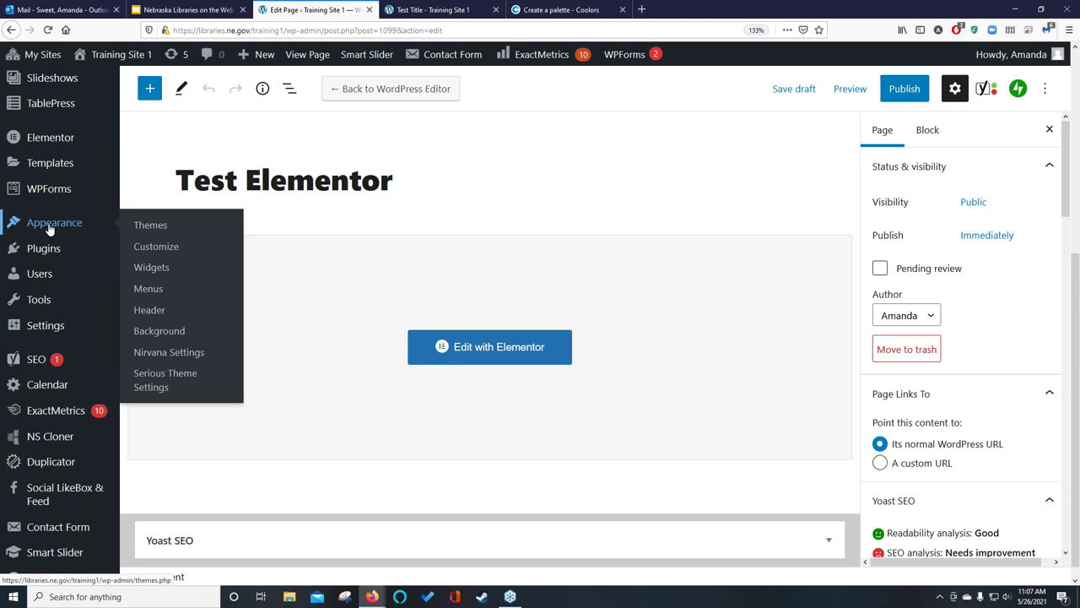
{"action": "left_click", "coordinate": [182, 360]}
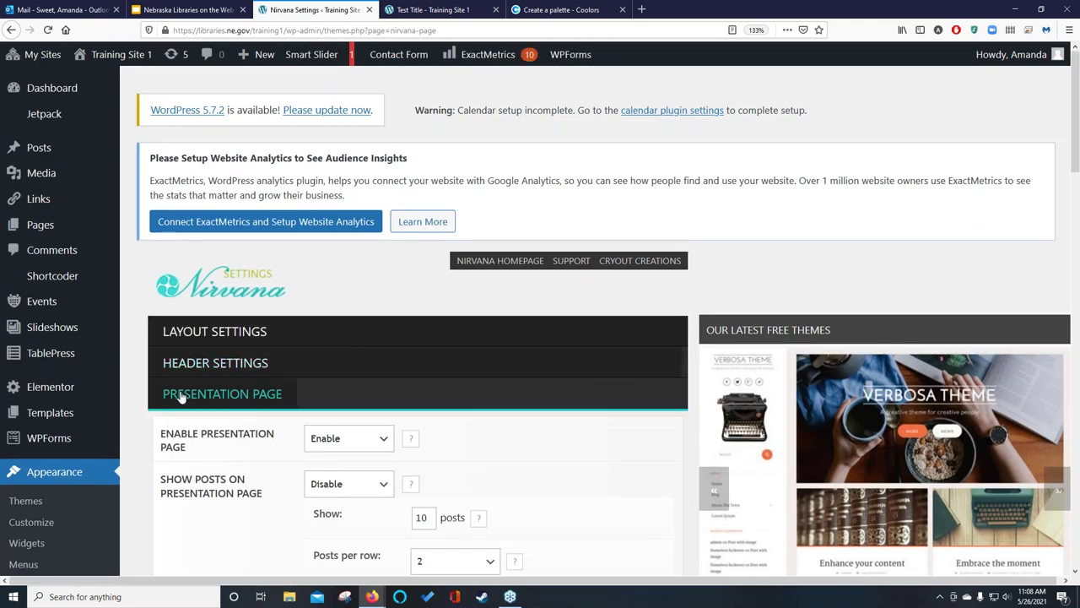
{"action": "left_click", "coordinate": [180, 395]}
{"action": "scroll", "coordinate": [145, 371], "scroll_direction": "down", "scroll_amount": 3}
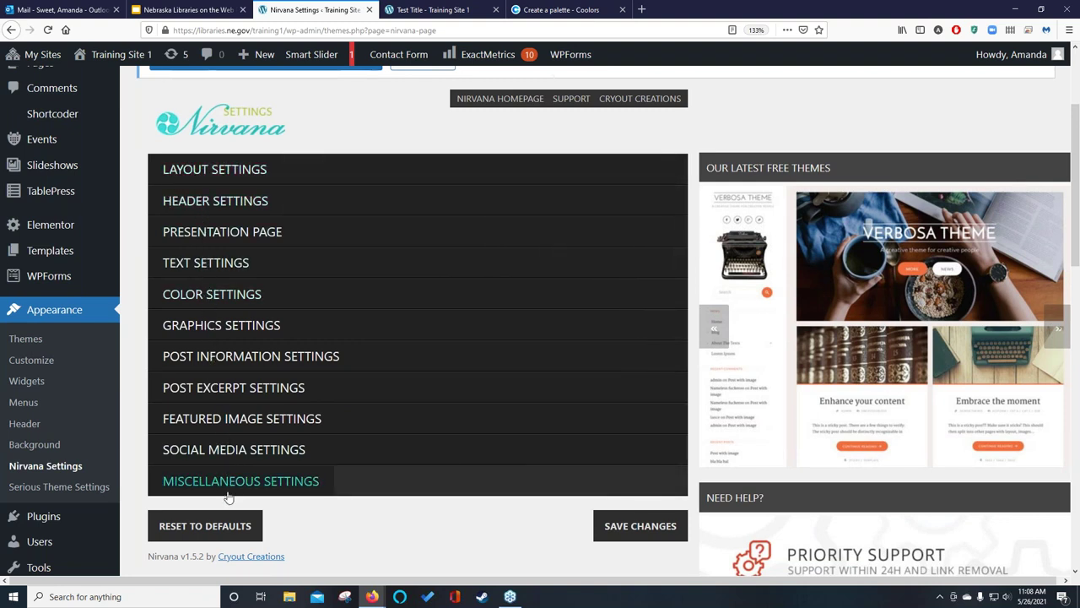
Review the Nirvana Layout Settings, Presentation Page and Color Settings sections, collapsing each one after viewing it.
{"action": "left_click", "coordinate": [218, 171]}
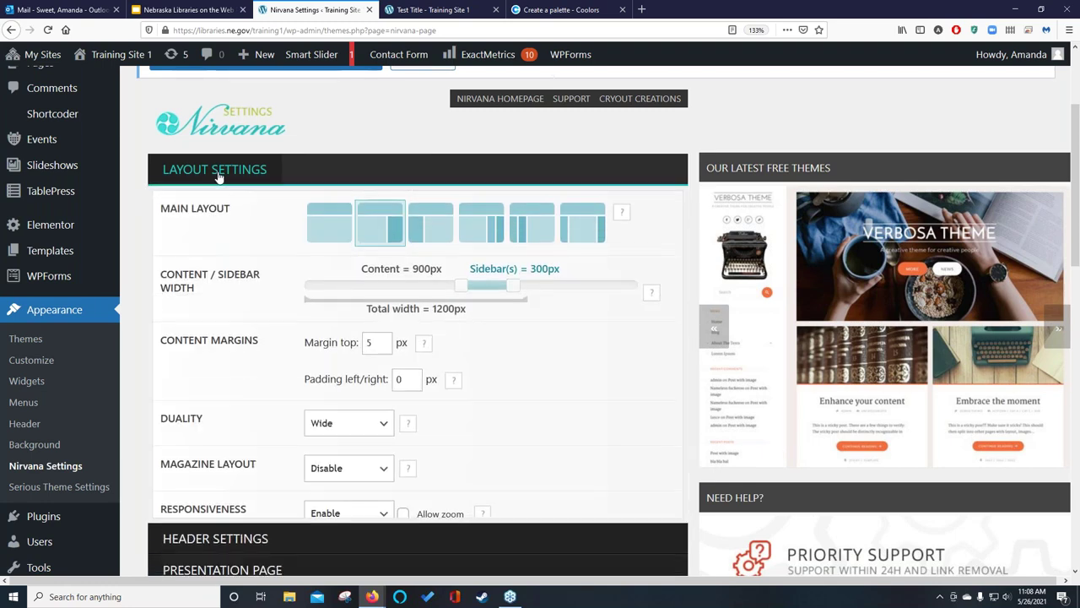
{"action": "left_click", "coordinate": [218, 171]}
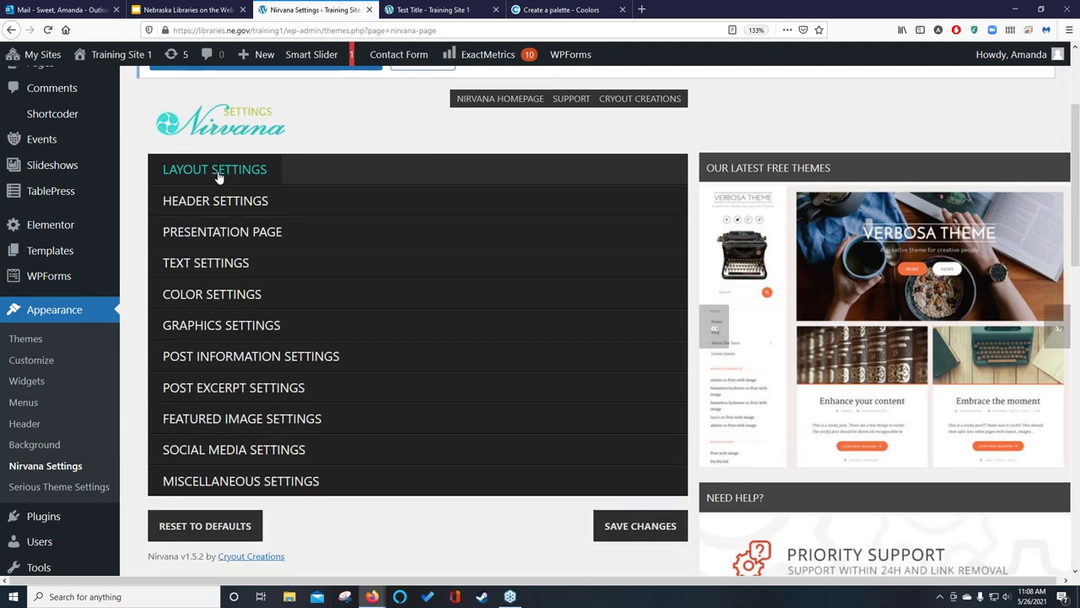
{"action": "left_click", "coordinate": [230, 235]}
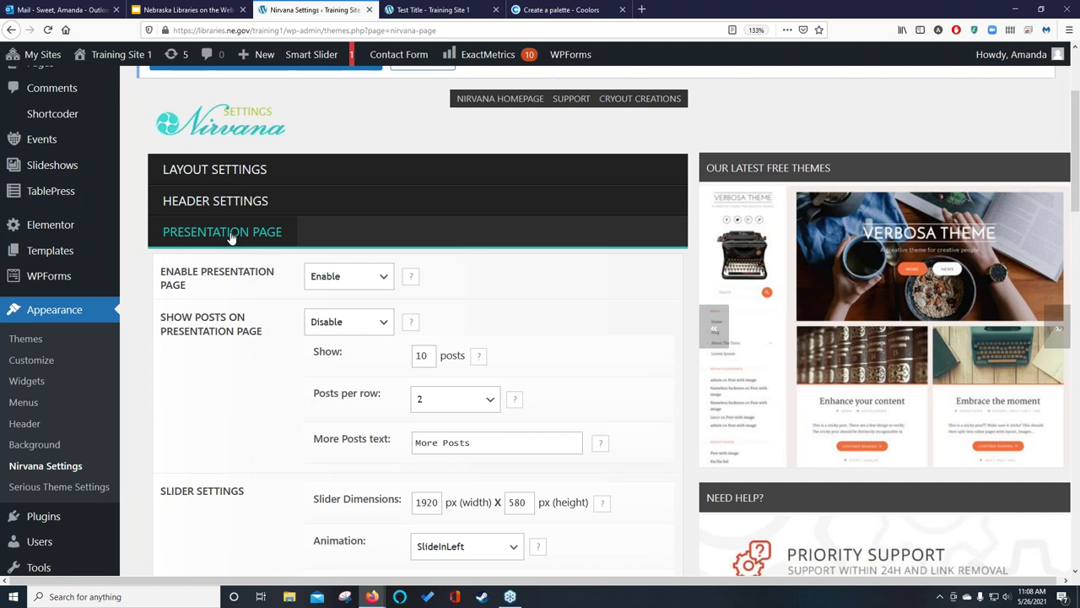
{"action": "left_click", "coordinate": [229, 237]}
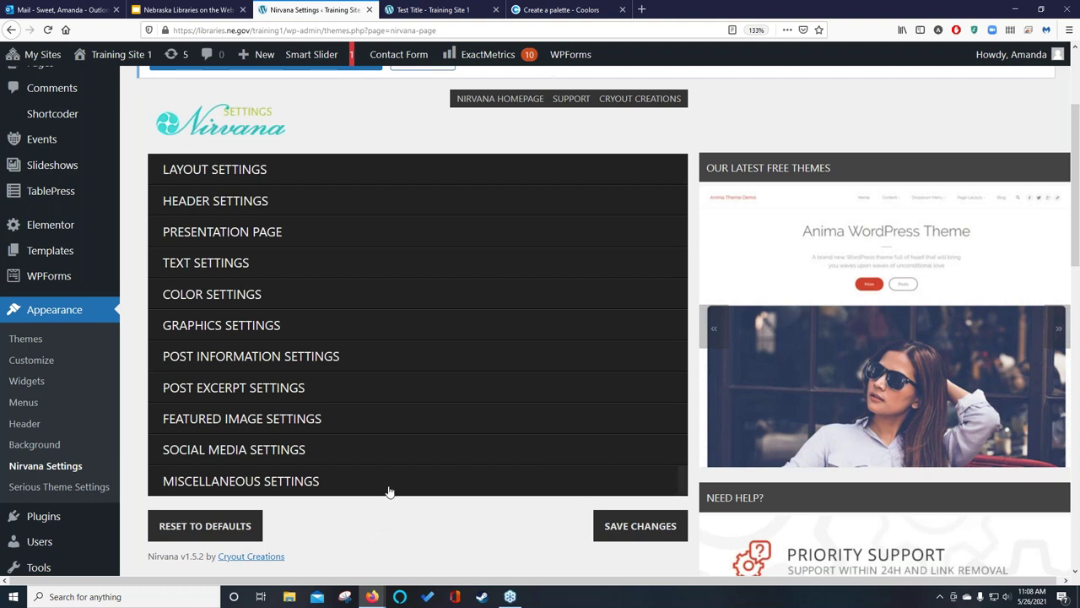
{"action": "left_click", "coordinate": [235, 299]}
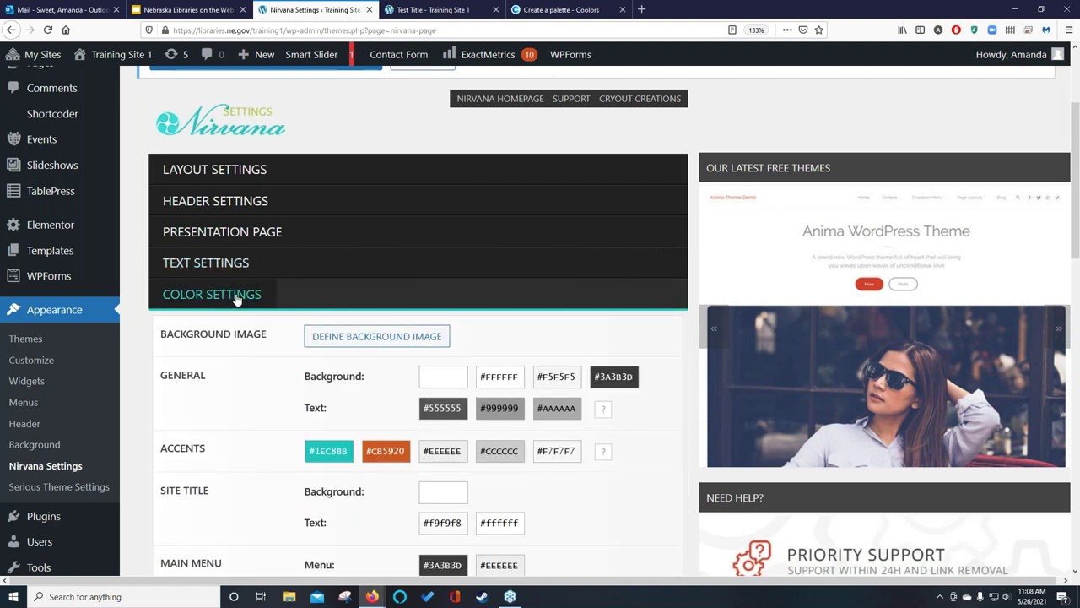
{"action": "left_click", "coordinate": [237, 297]}
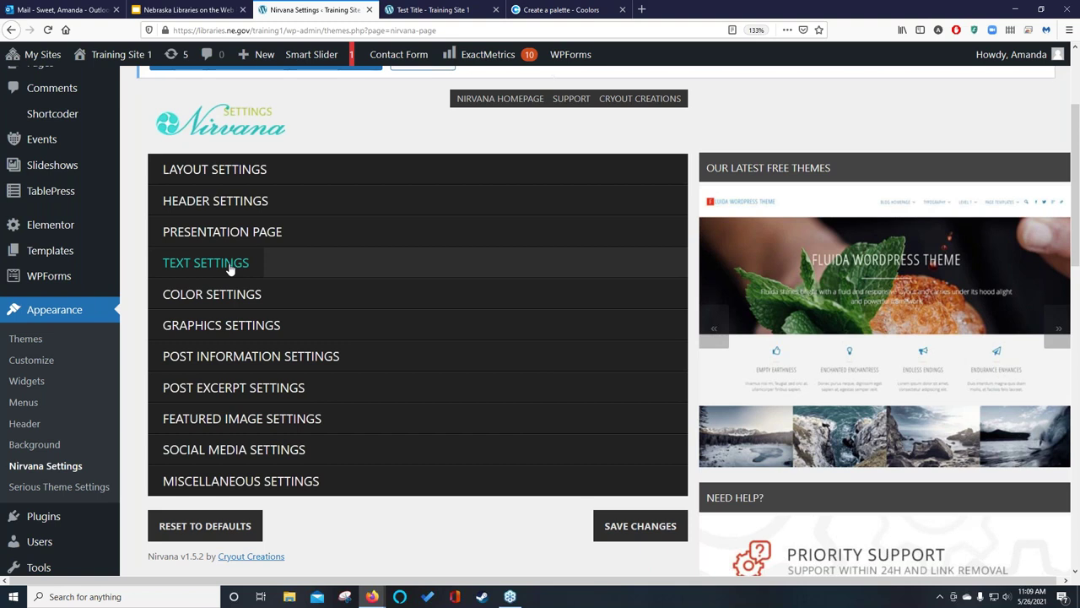
In the Customizer's Homepage Settings, try a static page as the homepage display and leave without publishing the change.
{"action": "left_click", "coordinate": [29, 362]}
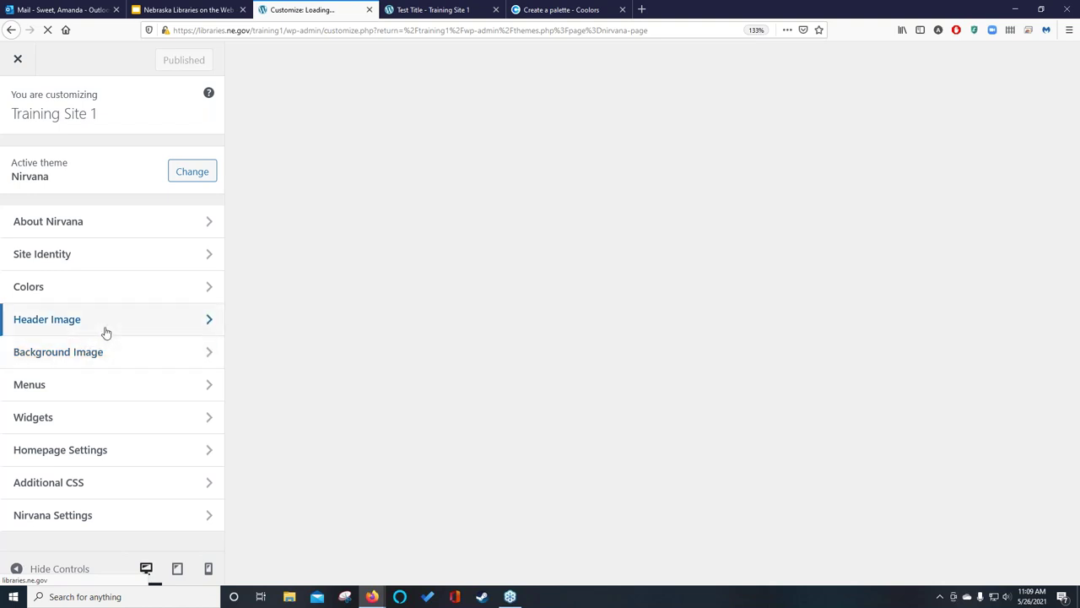
{"action": "left_click", "coordinate": [88, 449]}
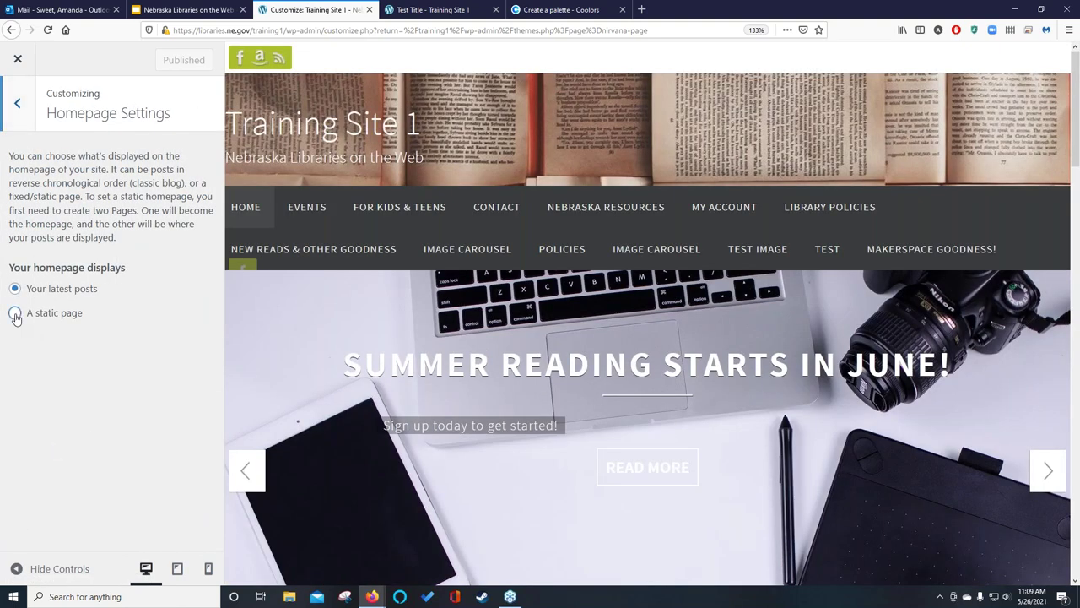
{"action": "left_click", "coordinate": [15, 313]}
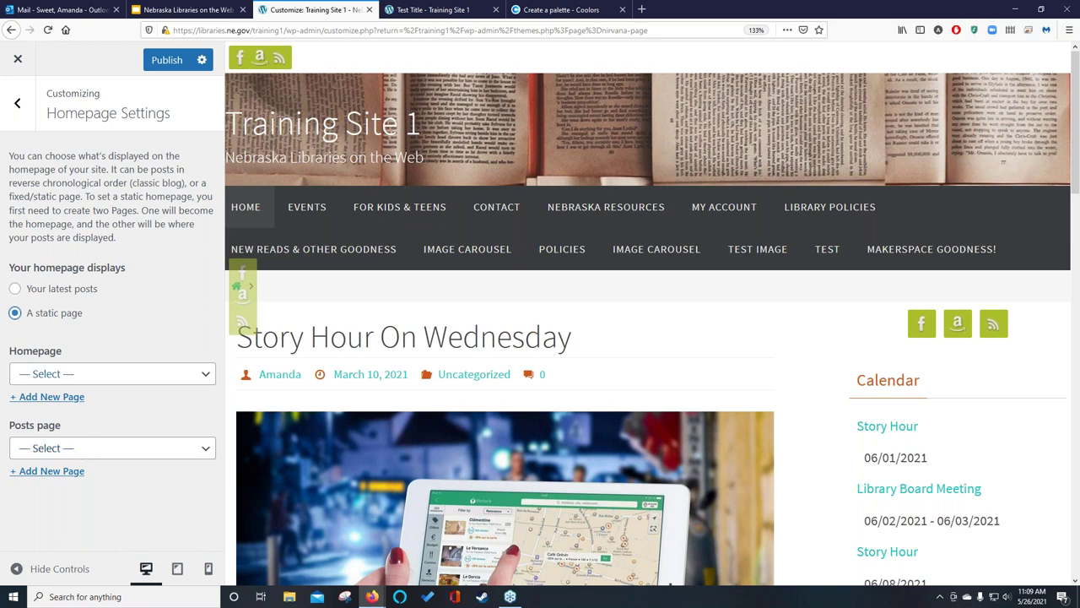
{"action": "left_click", "coordinate": [20, 61]}
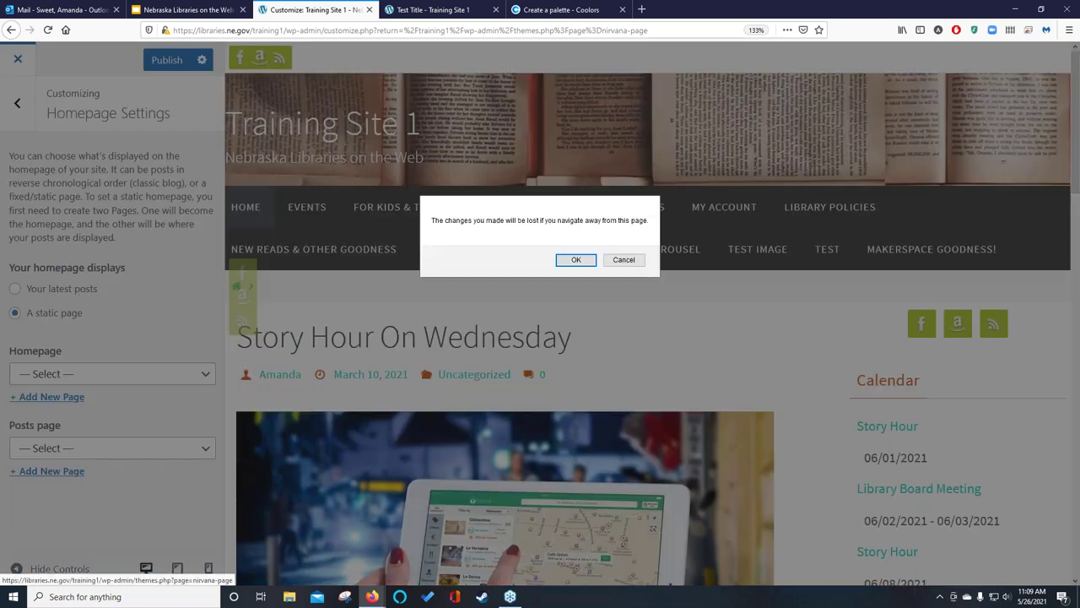
{"action": "left_click", "coordinate": [576, 260]}
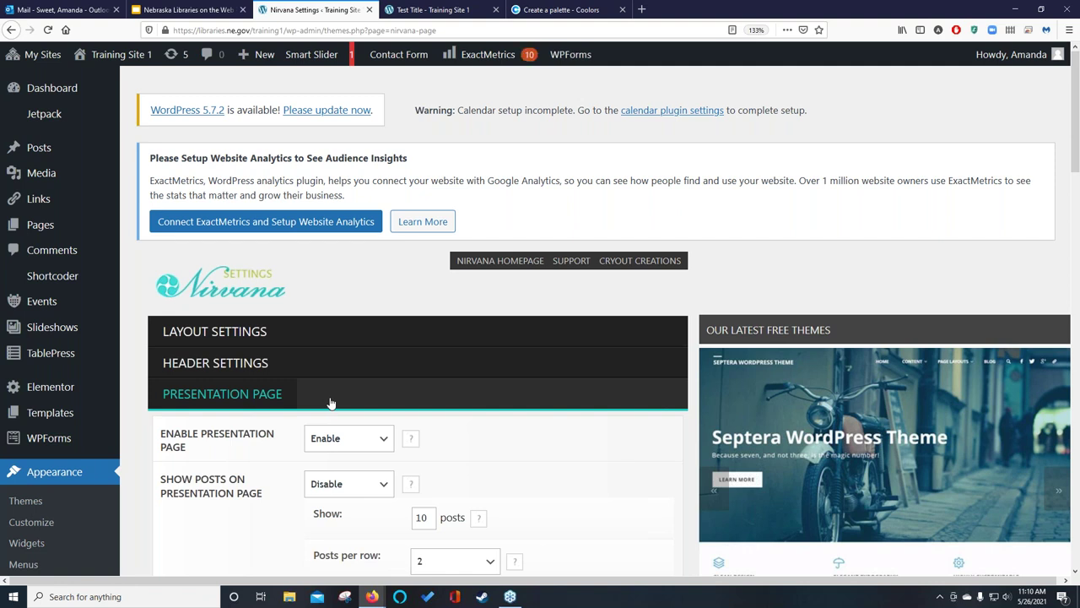
Collapse the Presentation Page section of the Nirvana settings and open the site's installed themes.
{"action": "left_click", "coordinate": [331, 403]}
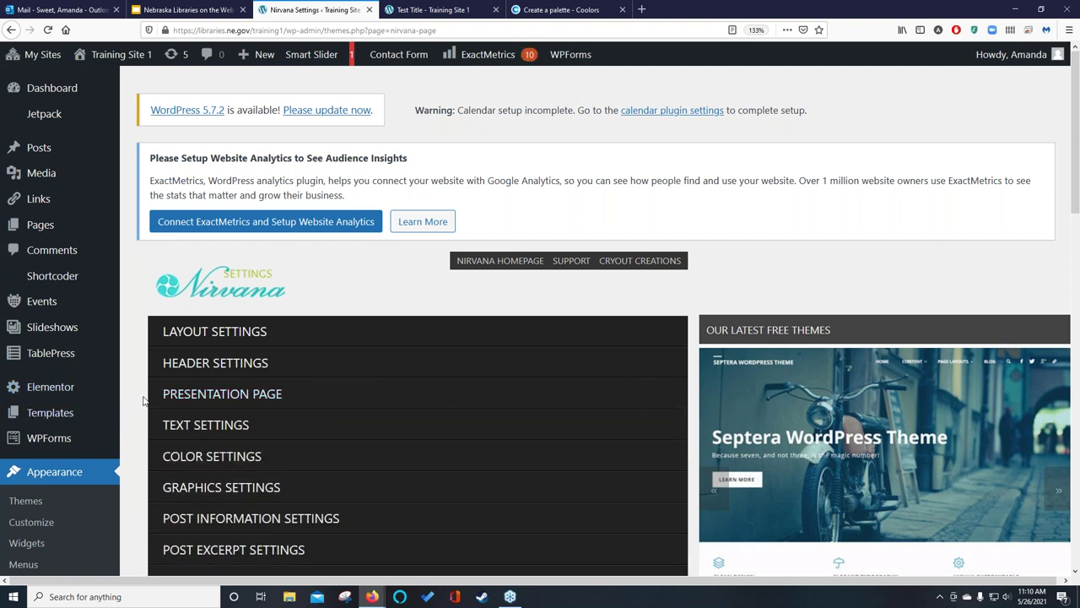
{"action": "scroll", "coordinate": [144, 401], "scroll_direction": "down", "scroll_amount": 3}
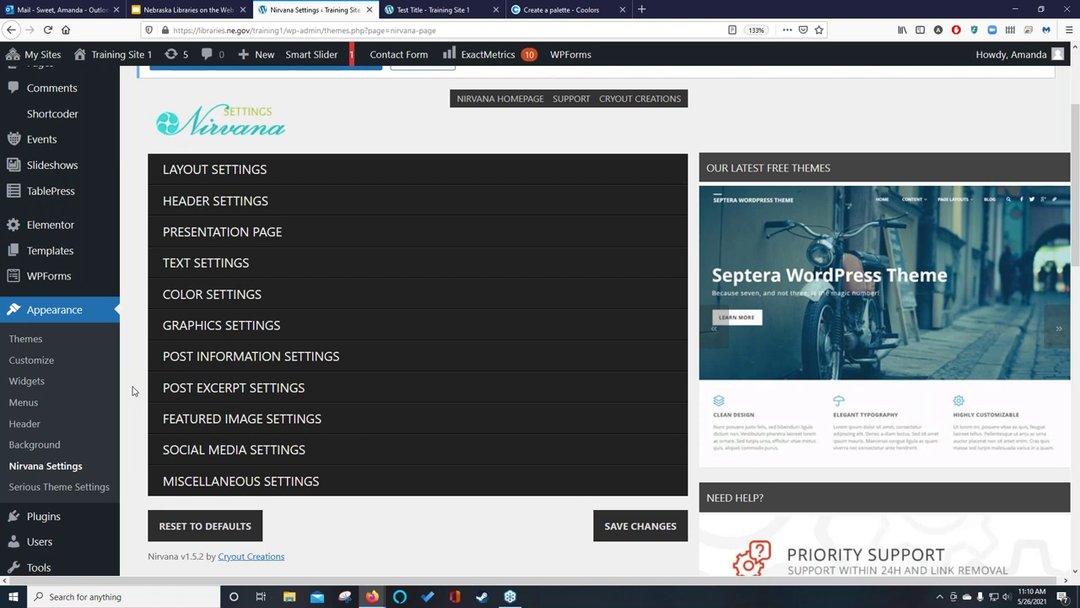
{"action": "left_click", "coordinate": [34, 343]}
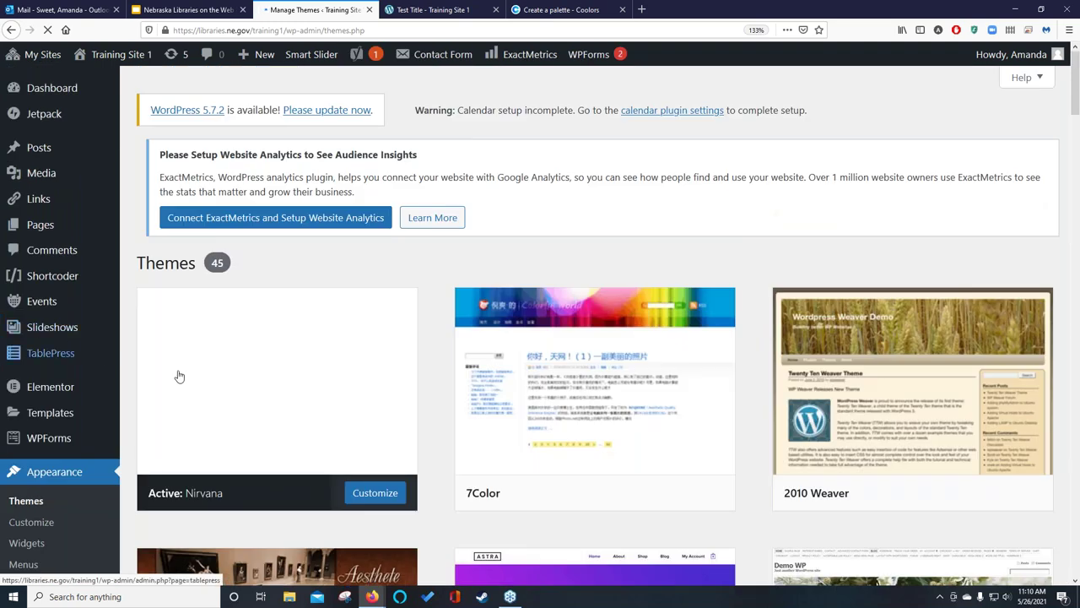
Browse the installed theme thumbnails, including Astra, Bota, Chip Life and Dara, and return to the active Nirvana theme.
{"action": "scroll", "coordinate": [415, 468], "scroll_direction": "down", "scroll_amount": 2}
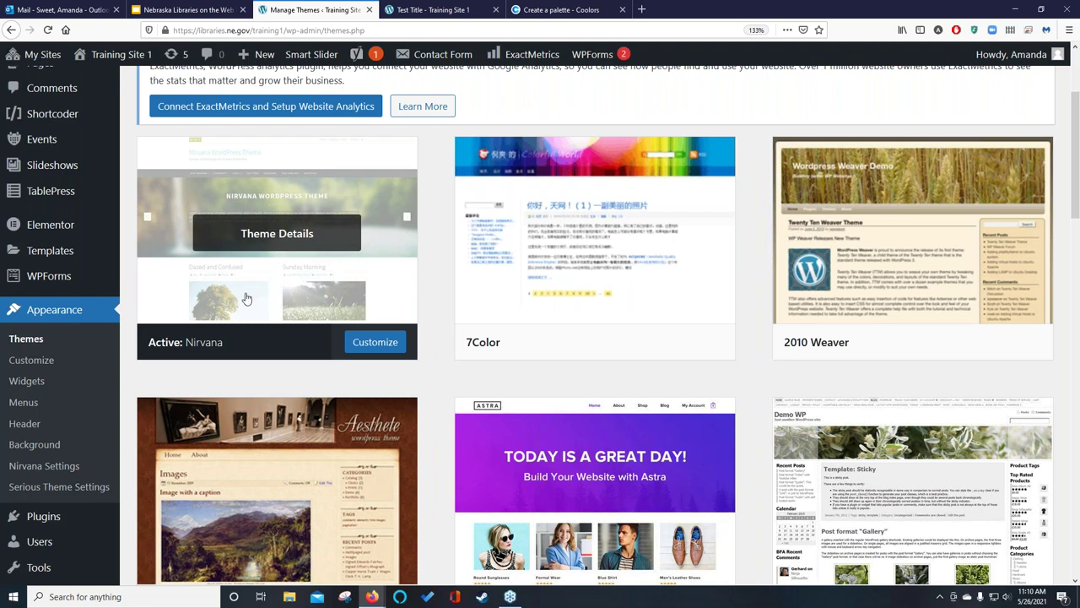
{"action": "scroll", "coordinate": [242, 311], "scroll_direction": "down", "scroll_amount": 1}
{"action": "scroll", "coordinate": [634, 465], "scroll_direction": "down", "scroll_amount": 1}
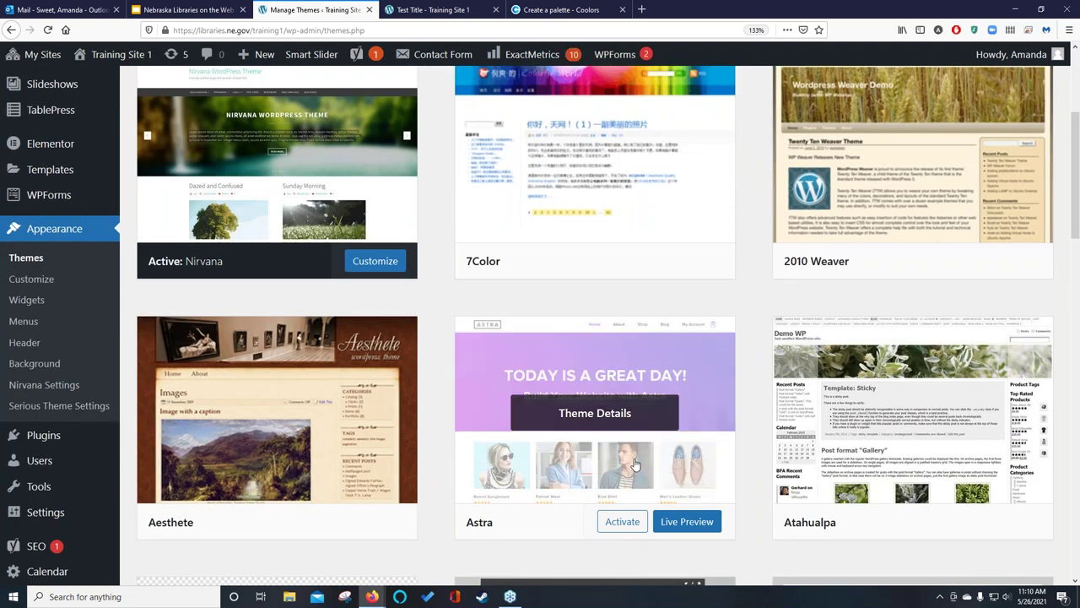
{"action": "scroll", "coordinate": [635, 463], "scroll_direction": "down", "scroll_amount": 2}
{"action": "scroll", "coordinate": [635, 463], "scroll_direction": "down", "scroll_amount": 3}
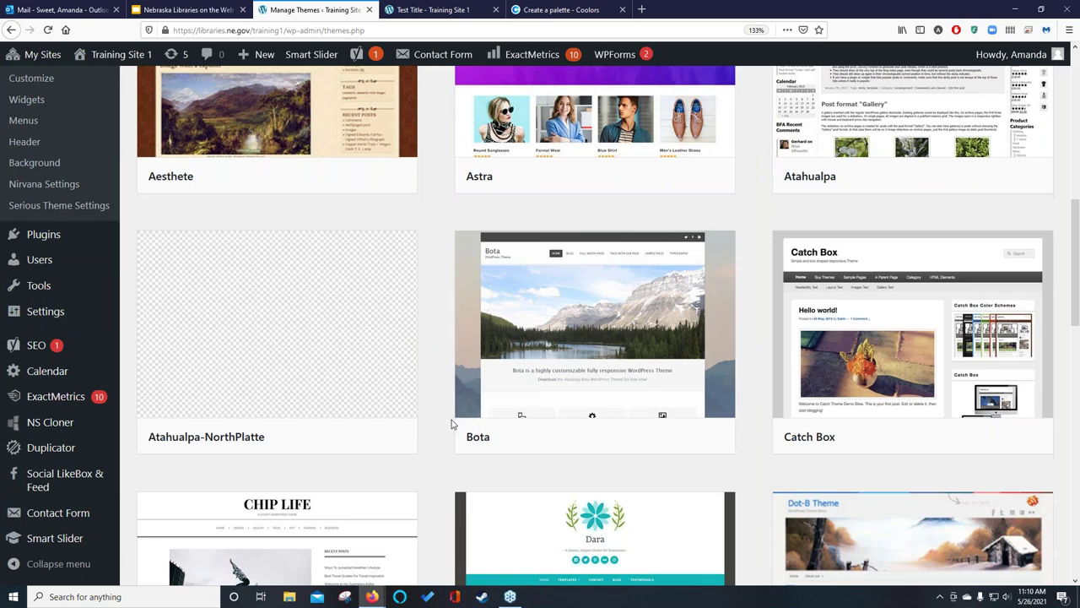
{"action": "scroll", "coordinate": [496, 332], "scroll_direction": "down", "scroll_amount": 2}
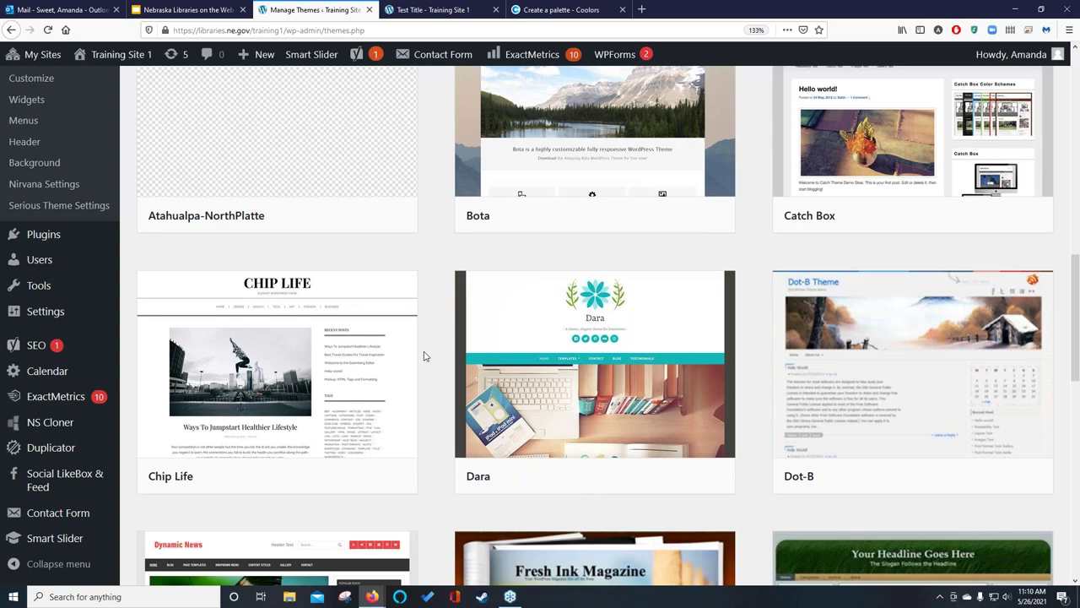
{"action": "scroll", "coordinate": [427, 356], "scroll_direction": "down", "scroll_amount": 2}
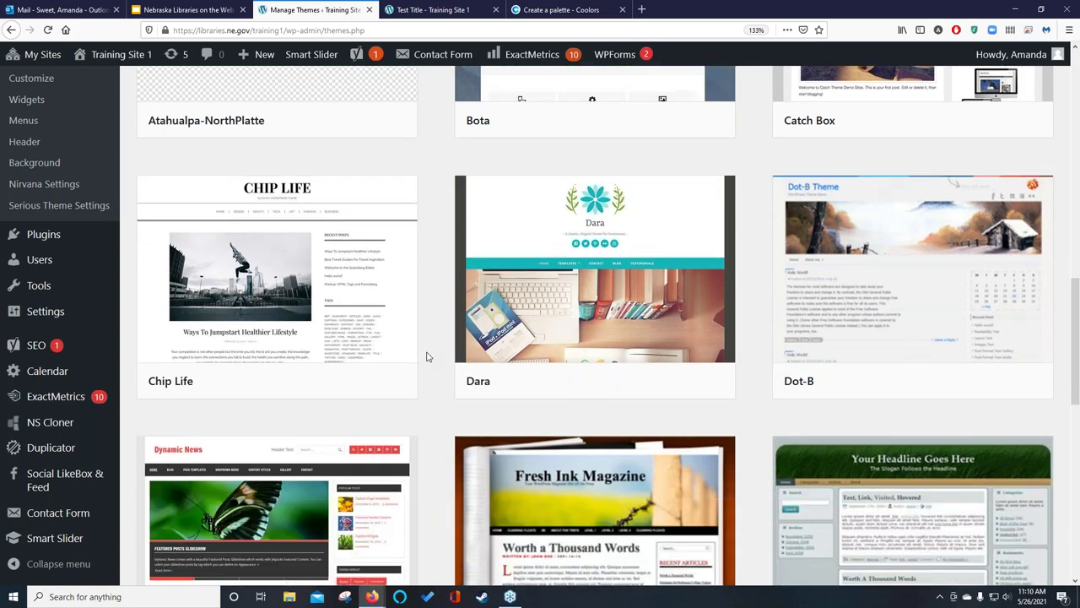
{"action": "scroll", "coordinate": [428, 356], "scroll_direction": "down", "scroll_amount": 2}
{"action": "scroll", "coordinate": [453, 336], "scroll_direction": "up", "scroll_amount": 3}
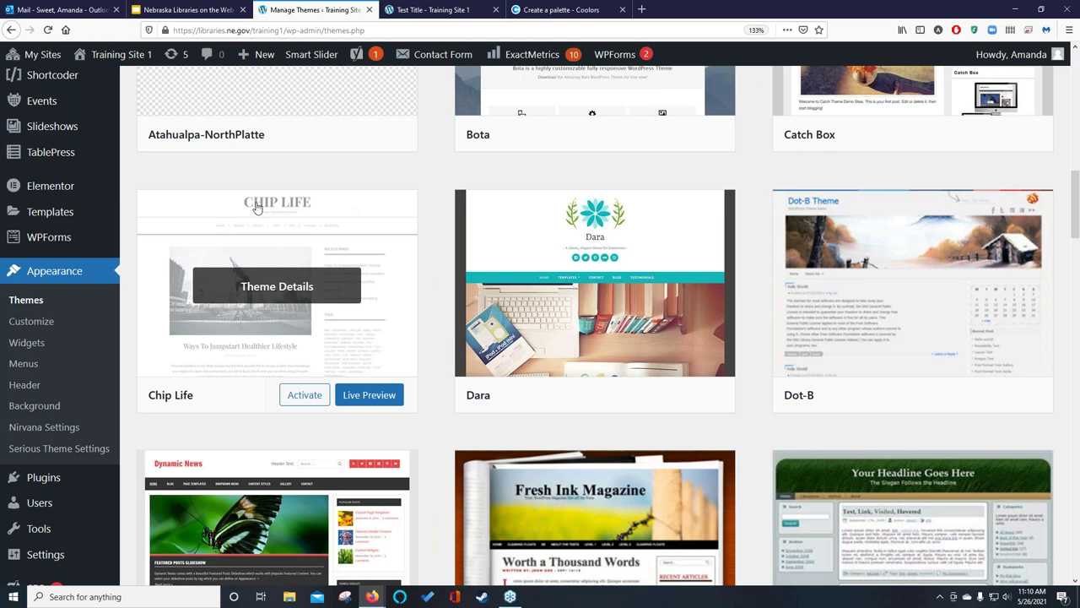
{"action": "scroll", "coordinate": [439, 272], "scroll_direction": "up", "scroll_amount": 2}
{"action": "scroll", "coordinate": [439, 279], "scroll_direction": "up", "scroll_amount": 2}
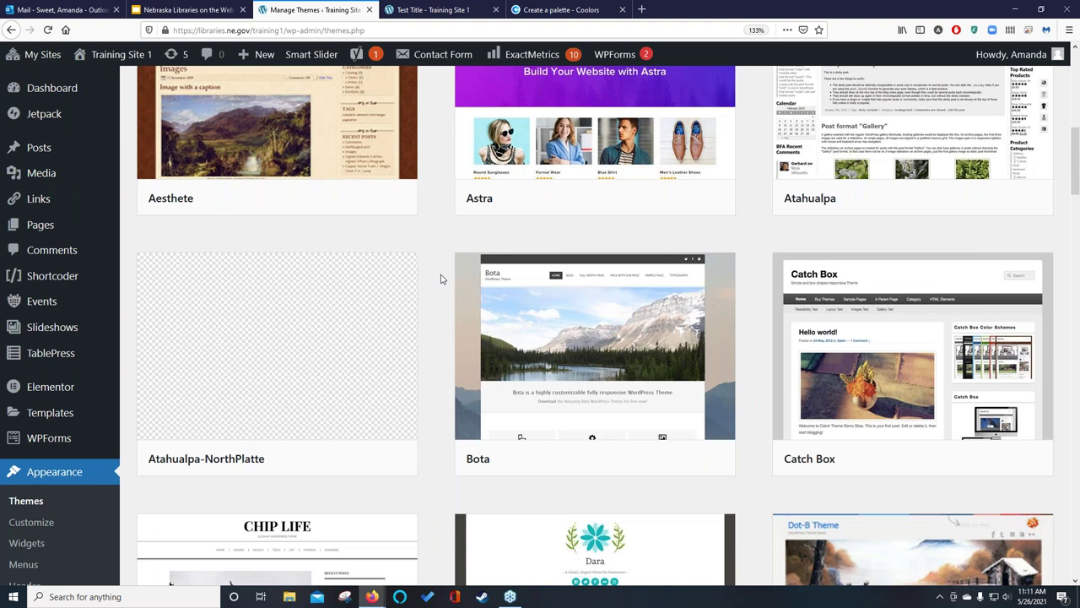
{"action": "mouse_move", "coordinate": [487, 268]}
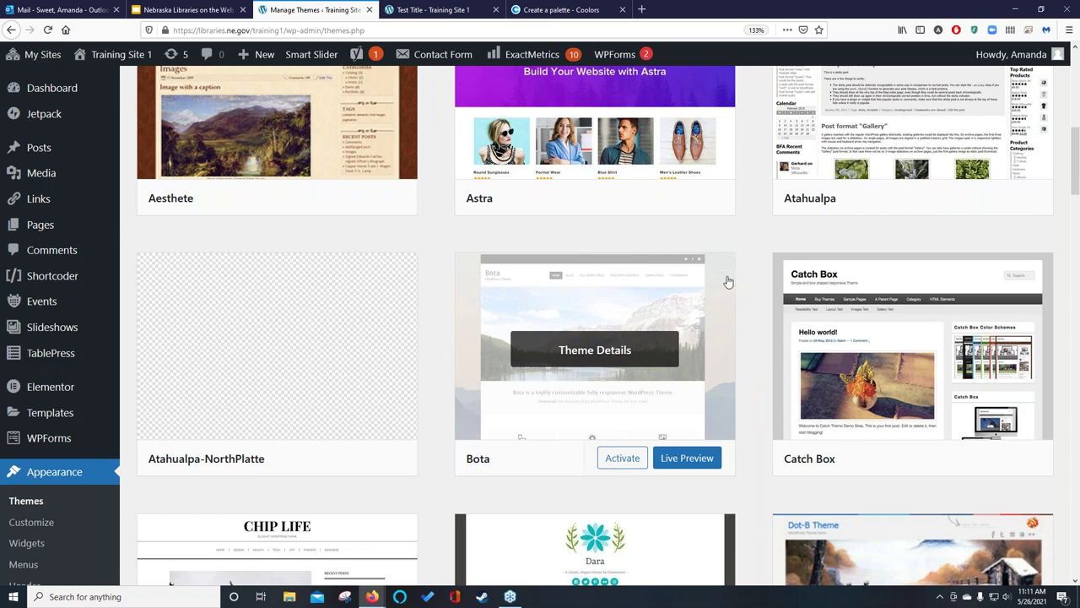
{"action": "scroll", "coordinate": [427, 330], "scroll_direction": "up", "scroll_amount": 3}
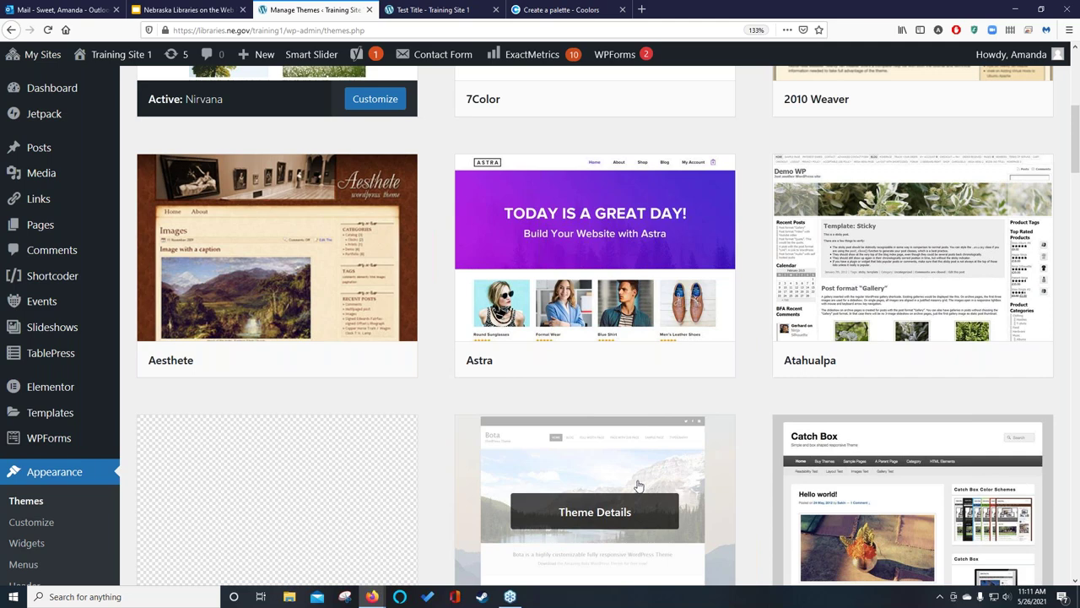
{"action": "scroll", "coordinate": [748, 460], "scroll_direction": "down", "scroll_amount": 1}
{"action": "scroll", "coordinate": [747, 460], "scroll_direction": "down", "scroll_amount": 3}
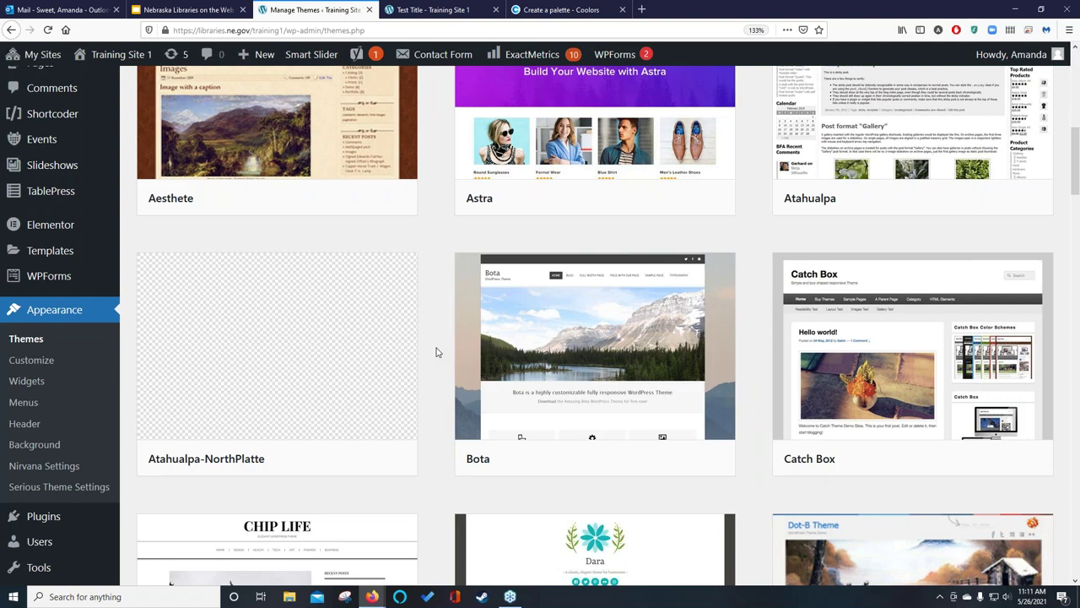
{"action": "scroll", "coordinate": [436, 352], "scroll_direction": "up", "scroll_amount": 6}
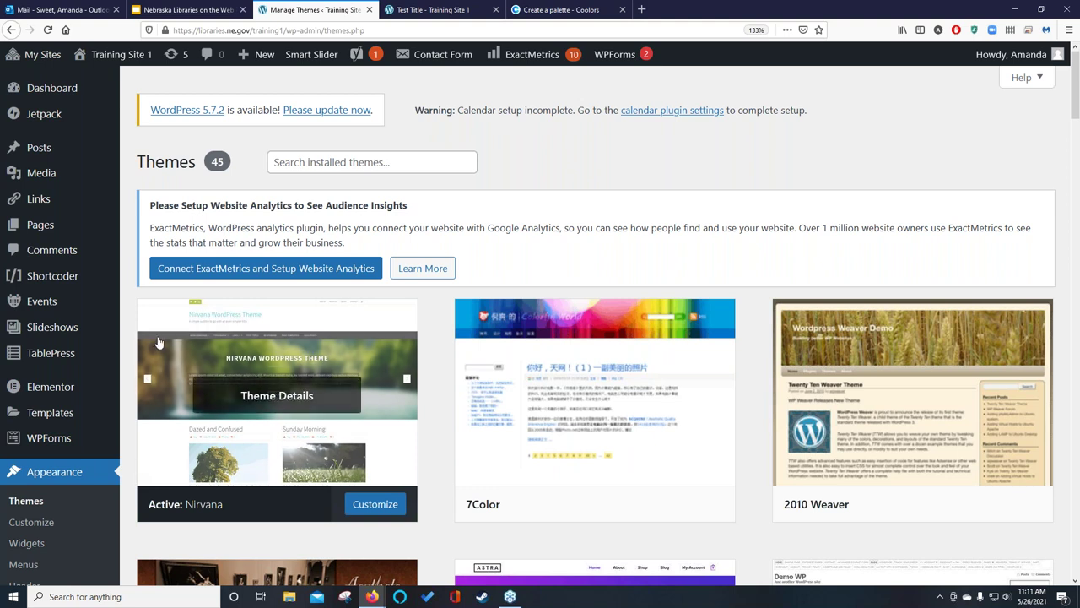
Switch to the Google Slides presentation and show the closing contact slide, slide 5.
{"action": "left_click", "coordinate": [197, 10]}
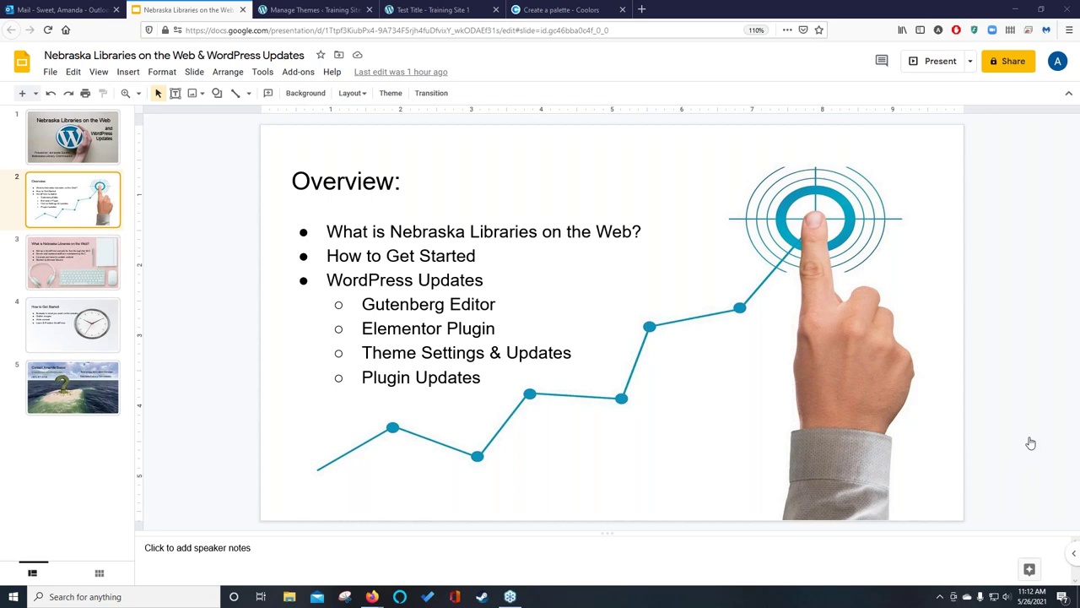
{"action": "left_click", "coordinate": [79, 384]}
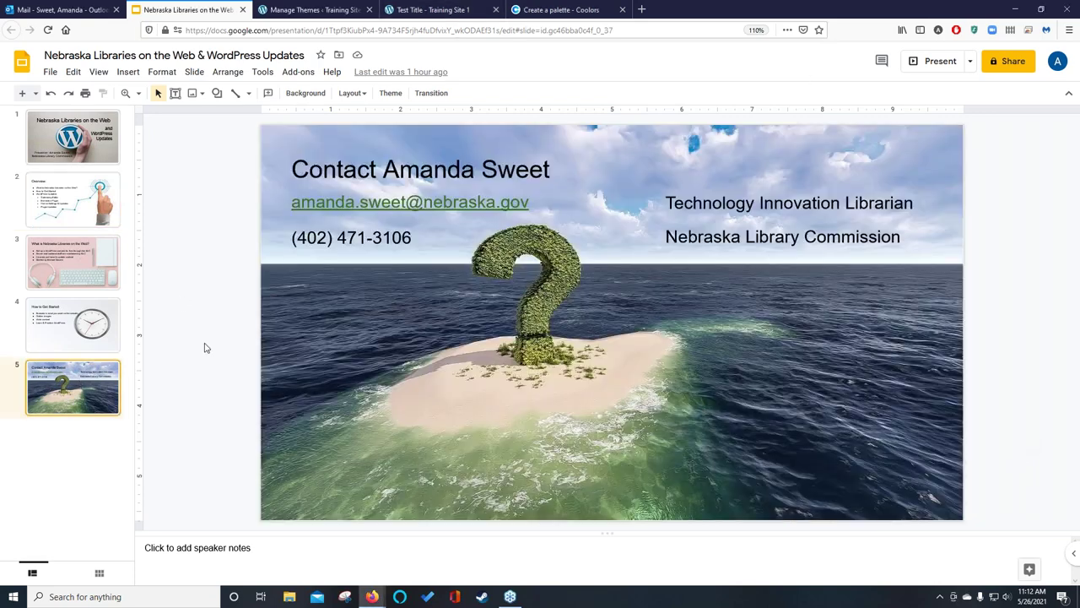